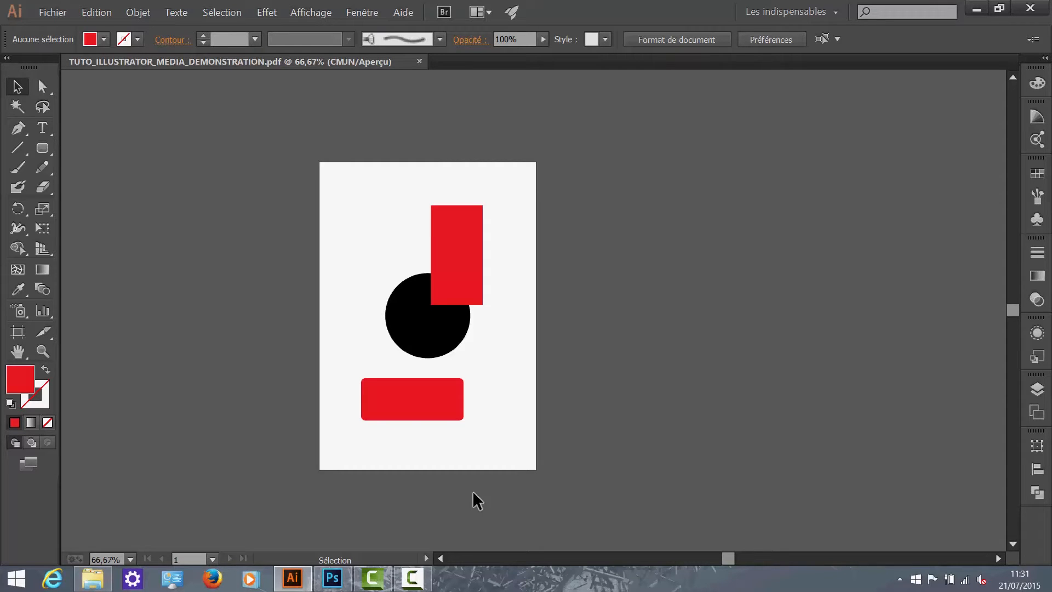
Step: Switch between Photoshop and Illustrator to compare the two versions of the artwork
{"action": "left_click", "coordinate": [333, 578]}
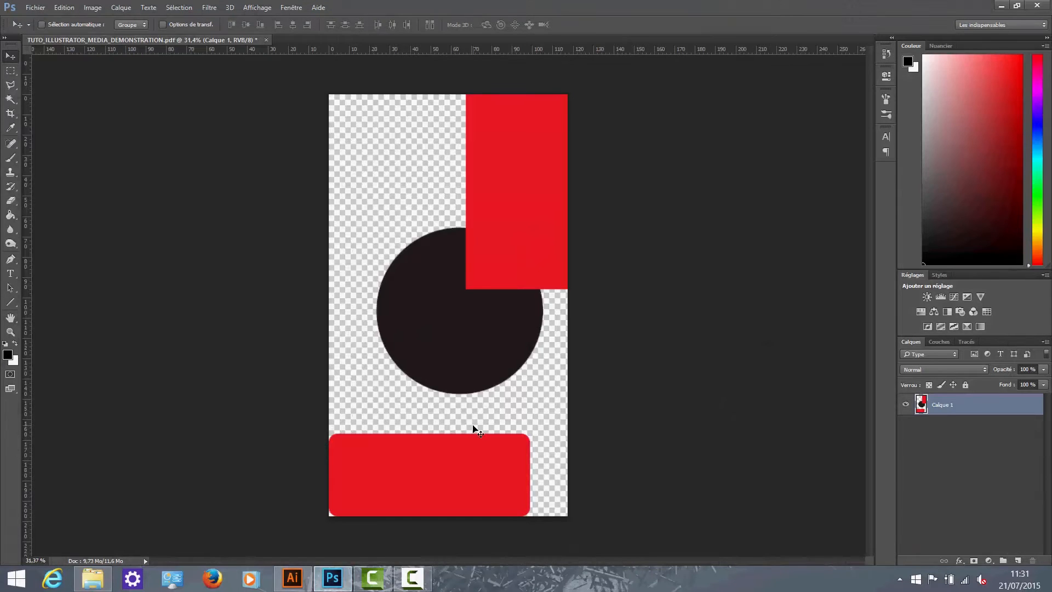
{"action": "left_click", "coordinate": [293, 579]}
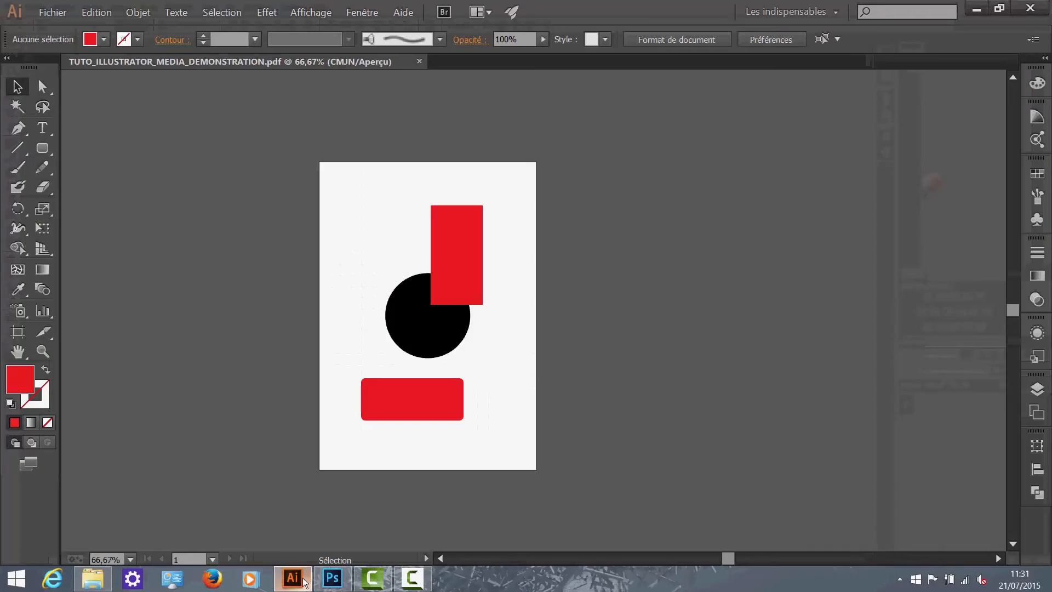
{"action": "left_click", "coordinate": [333, 578]}
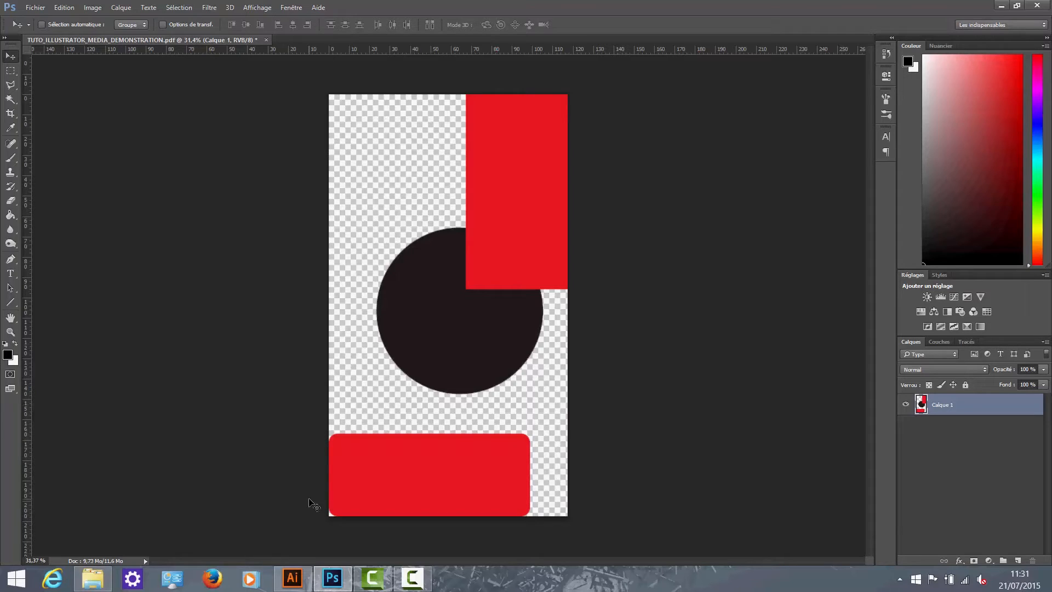
Step: Switch to Illustrator and examine the edges of the vector shapes, especially the black circle, at very high magnification
{"action": "left_click", "coordinate": [292, 581]}
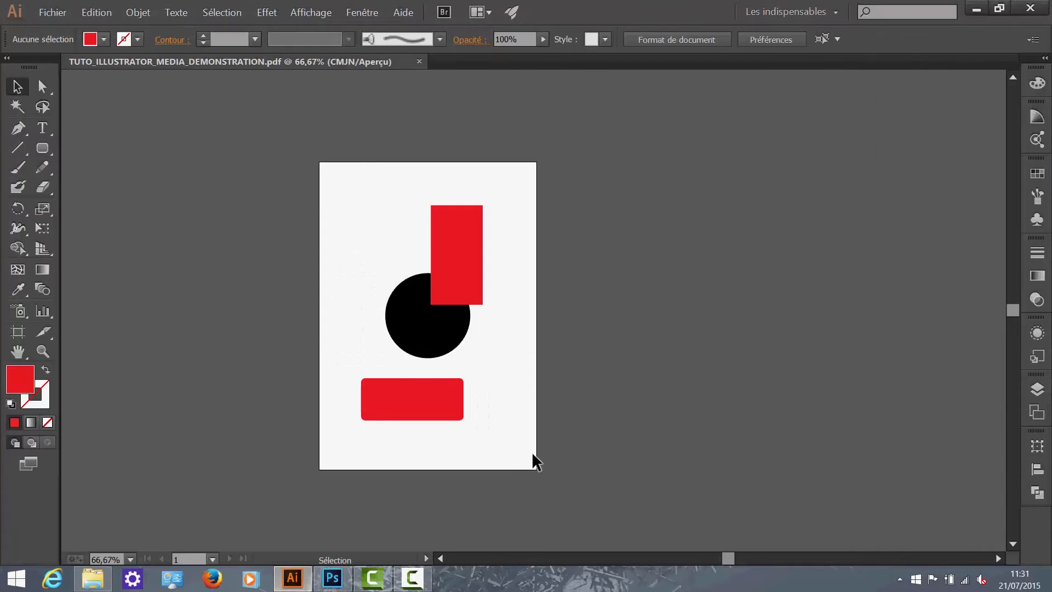
{"action": "scroll", "coordinate": [486, 338], "scroll_direction": "up", "scroll_amount": 12}
{"action": "left_click_drag", "start_coordinate": [316, 327], "coordinate": [729, 451]}
{"action": "left_click_drag", "start_coordinate": [324, 350], "coordinate": [674, 458]}
{"action": "scroll", "coordinate": [575, 417], "scroll_direction": "down", "scroll_amount": 4}
{"action": "left_click_drag", "start_coordinate": [394, 324], "coordinate": [462, 351]}
{"action": "scroll", "coordinate": [514, 332], "scroll_direction": "up", "scroll_amount": 5}
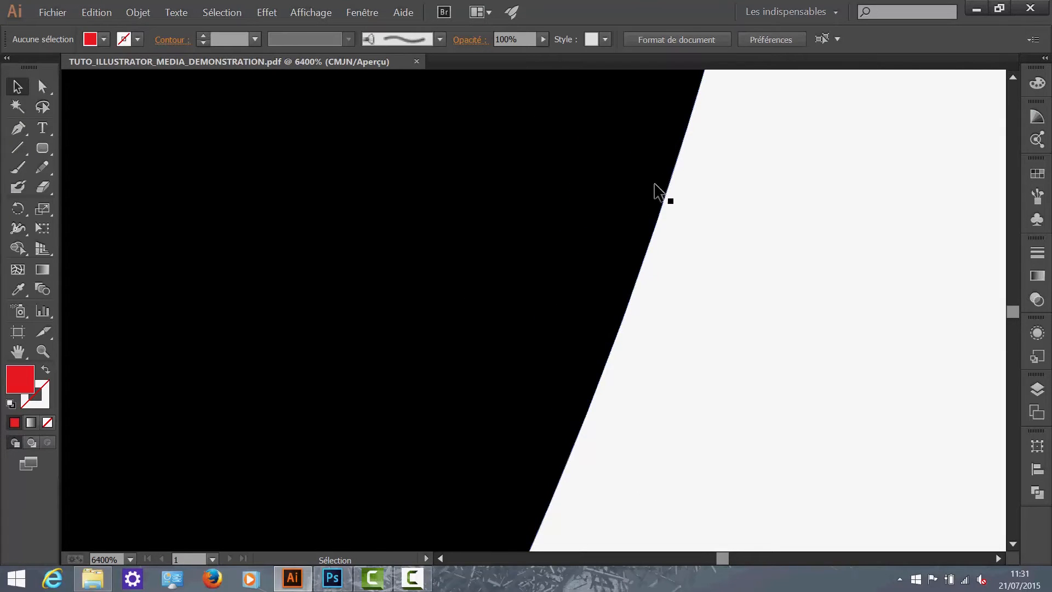
{"action": "scroll", "coordinate": [676, 329], "scroll_direction": "down", "scroll_amount": 11}
{"action": "scroll", "coordinate": [675, 327], "scroll_direction": "down", "scroll_amount": 1}
{"action": "left_click_drag", "start_coordinate": [688, 392], "coordinate": [636, 338]}
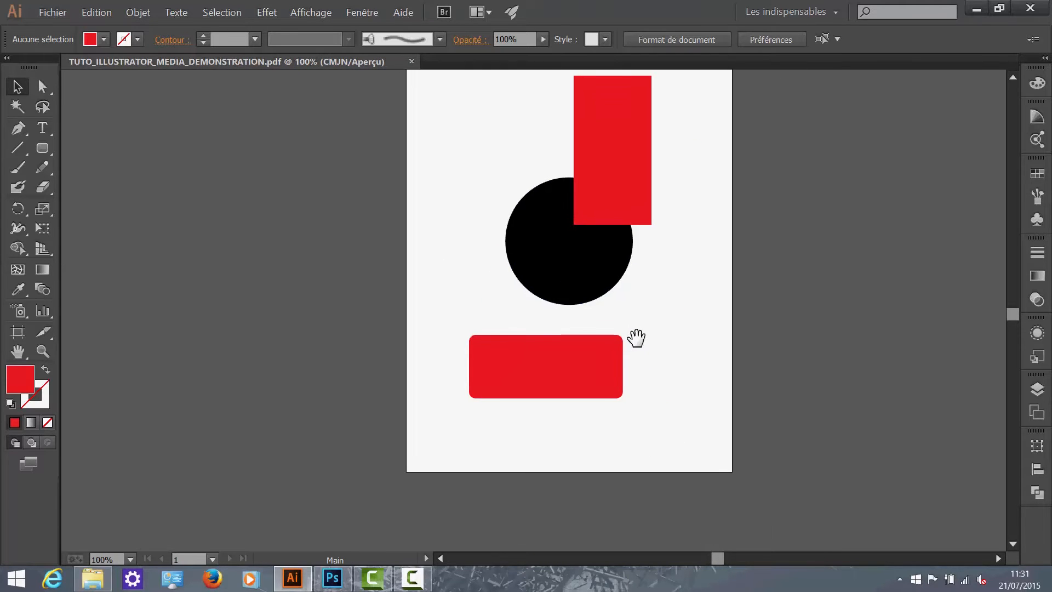
{"action": "left_click_drag", "start_coordinate": [660, 416], "coordinate": [636, 406]}
Step: Switch to Photoshop and examine the pixels along the dark circle's edge at very high magnification
{"action": "left_click", "coordinate": [332, 578]}
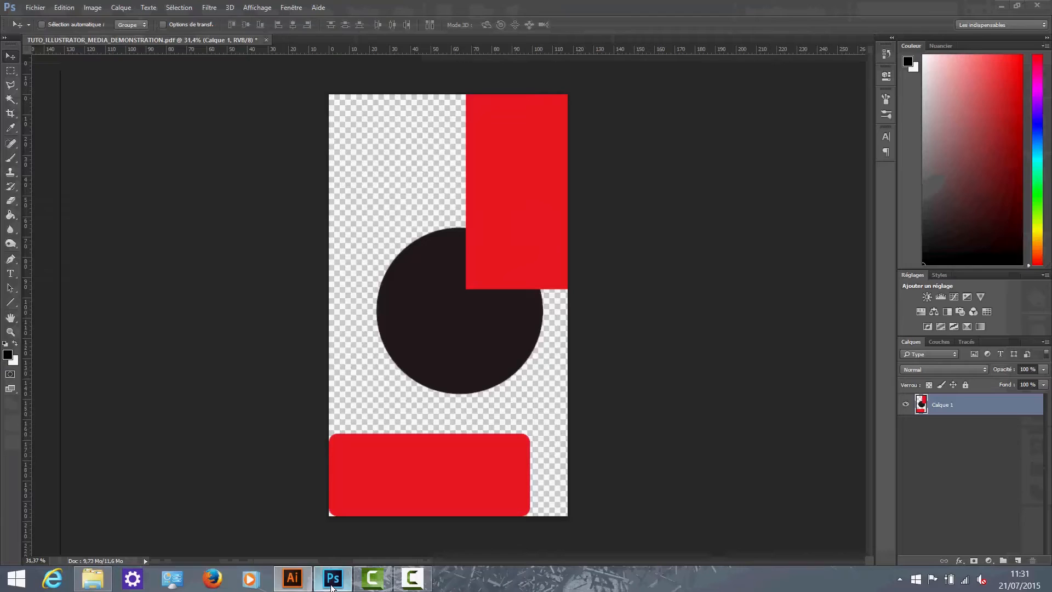
{"action": "scroll", "coordinate": [498, 345], "scroll_direction": "up", "scroll_amount": 3}
{"action": "scroll", "coordinate": [548, 366], "scroll_direction": "up", "scroll_amount": 20}
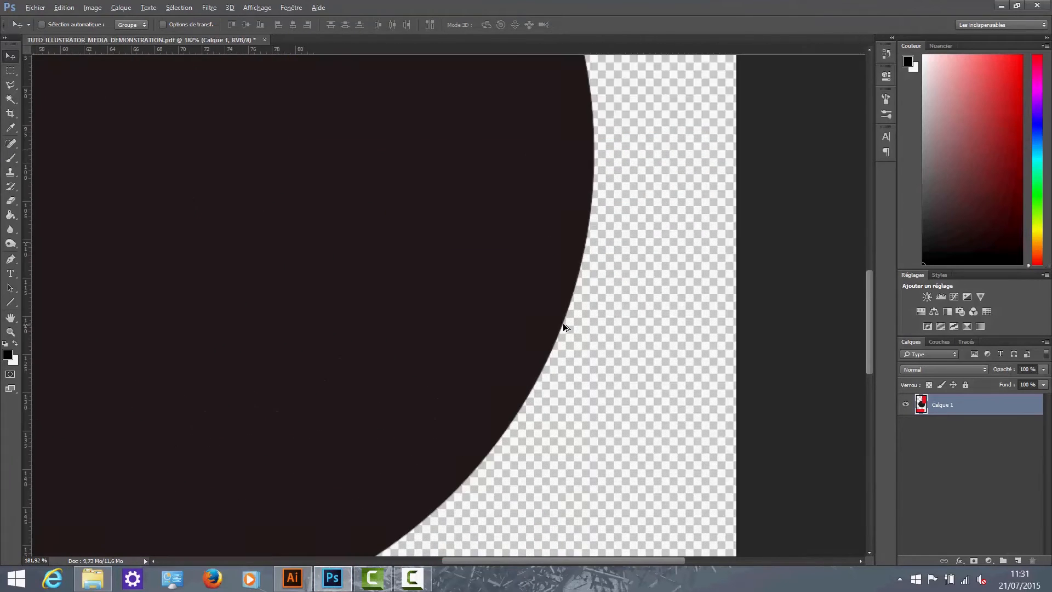
{"action": "scroll", "coordinate": [596, 307], "scroll_direction": "up", "scroll_amount": 8}
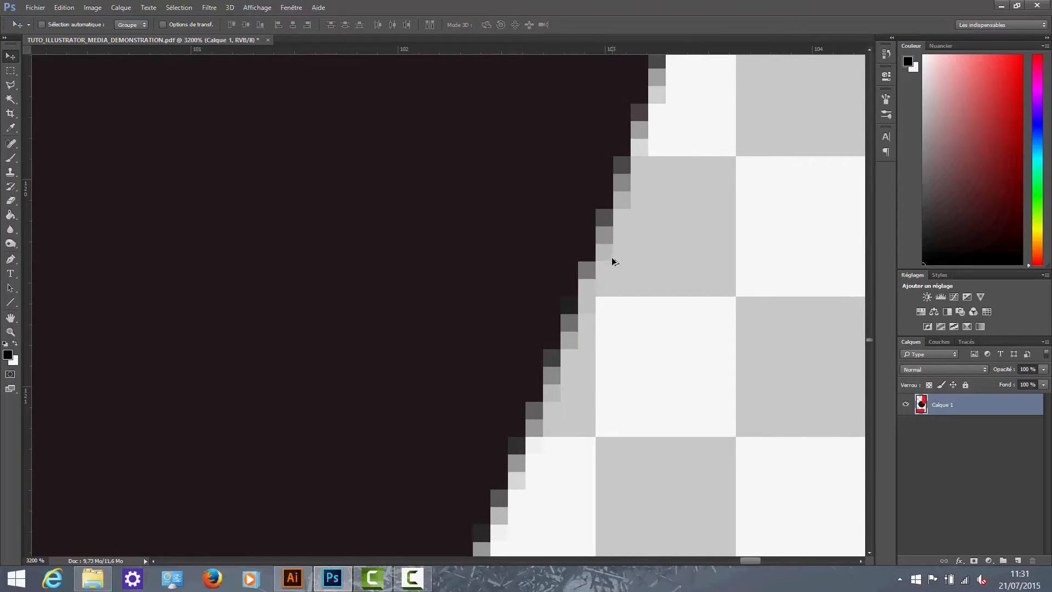
{"action": "scroll", "coordinate": [610, 261], "scroll_direction": "down", "scroll_amount": 3}
{"action": "scroll", "coordinate": [601, 280], "scroll_direction": "down", "scroll_amount": 10}
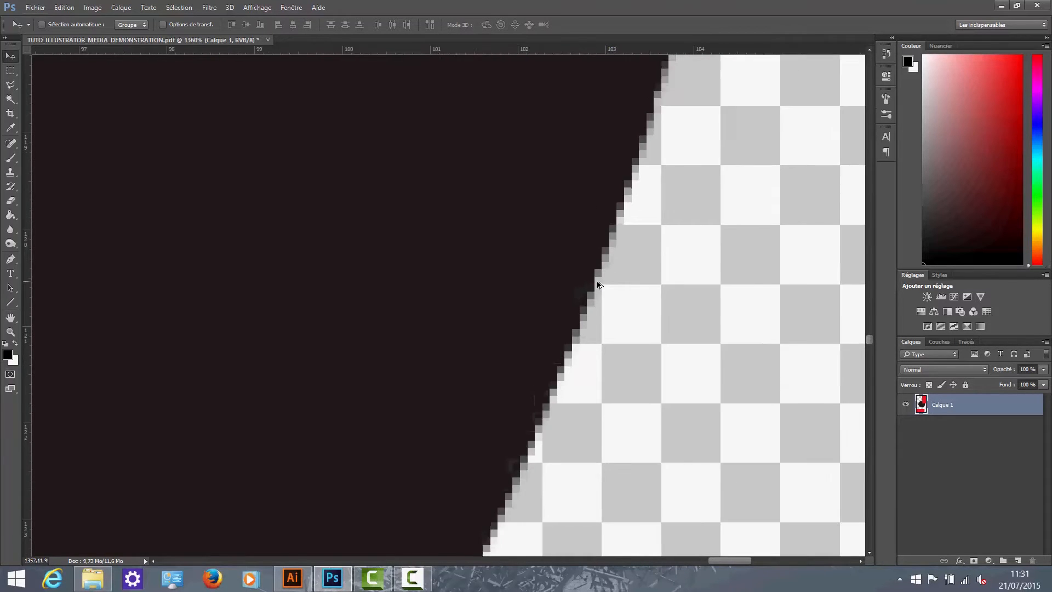
{"action": "scroll", "coordinate": [579, 284], "scroll_direction": "down", "scroll_amount": 6}
{"action": "scroll", "coordinate": [458, 369], "scroll_direction": "up", "scroll_amount": 2}
{"action": "scroll", "coordinate": [443, 330], "scroll_direction": "down", "scroll_amount": 1}
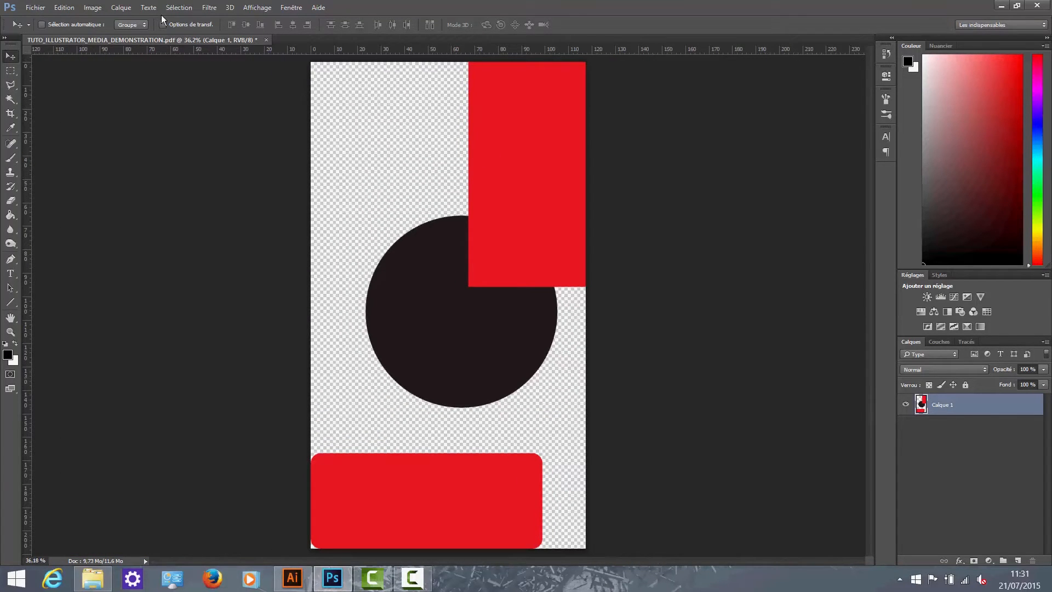
Step: Check the resolution value and its unit in the image size settings, closing them without changes
{"action": "left_click", "coordinate": [92, 7]}
{"action": "left_click", "coordinate": [152, 104]}
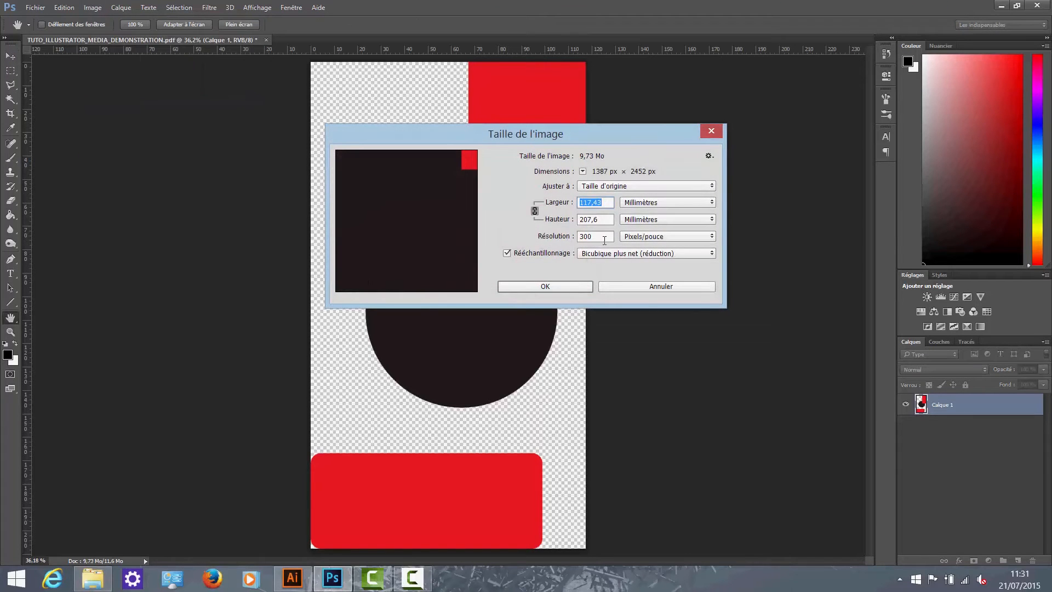
{"action": "left_click", "coordinate": [665, 241]}
{"action": "left_click", "coordinate": [665, 241]}
{"action": "double_click", "coordinate": [594, 234]}
{"action": "left_click", "coordinate": [712, 132]}
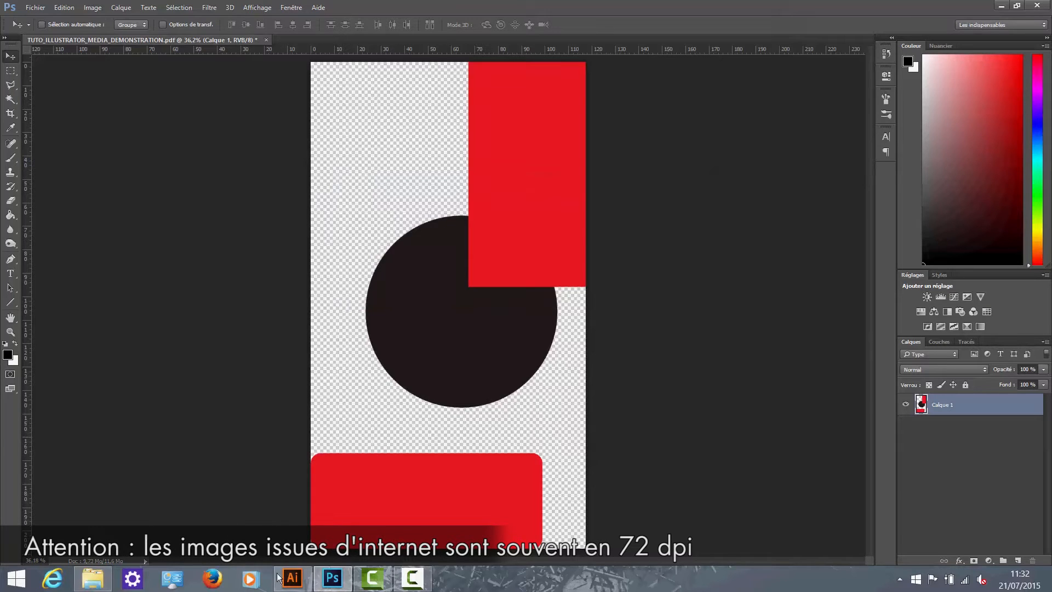
Step: Switch to Illustrator and examine the vector artwork at different magnifications
{"action": "left_click", "coordinate": [292, 578]}
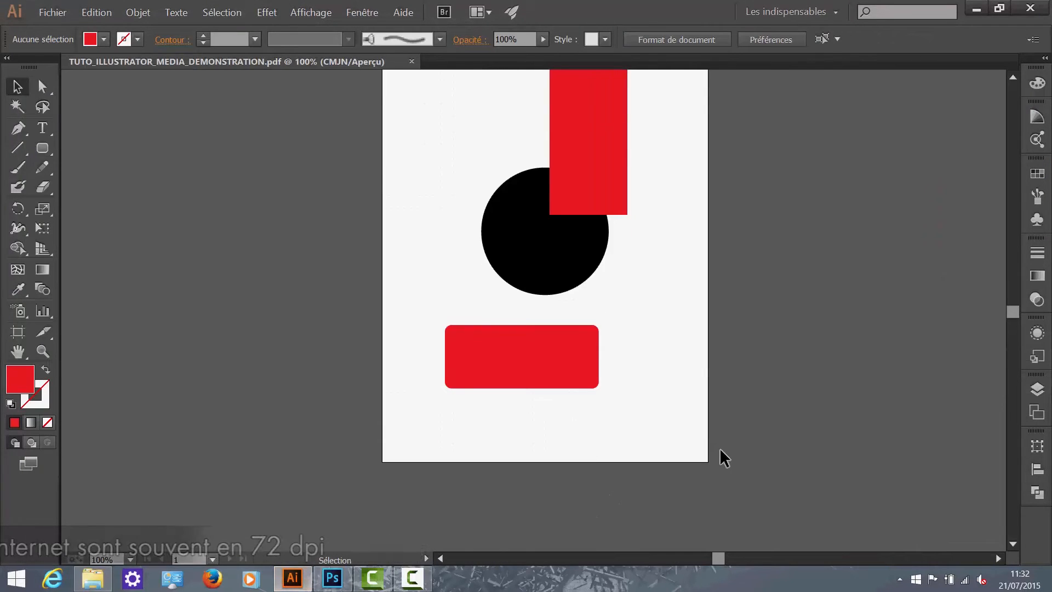
{"action": "scroll", "coordinate": [720, 450], "scroll_direction": "up", "scroll_amount": 8}
{"action": "scroll", "coordinate": [613, 461], "scroll_direction": "down", "scroll_amount": 2}
{"action": "scroll", "coordinate": [596, 363], "scroll_direction": "up", "scroll_amount": 3}
{"action": "left_click_drag", "start_coordinate": [503, 343], "coordinate": [425, 350]}
{"action": "scroll", "coordinate": [492, 400], "scroll_direction": "down", "scroll_amount": 1}
{"action": "scroll", "coordinate": [467, 318], "scroll_direction": "down", "scroll_amount": 1}
{"action": "scroll", "coordinate": [471, 323], "scroll_direction": "down", "scroll_amount": 1}
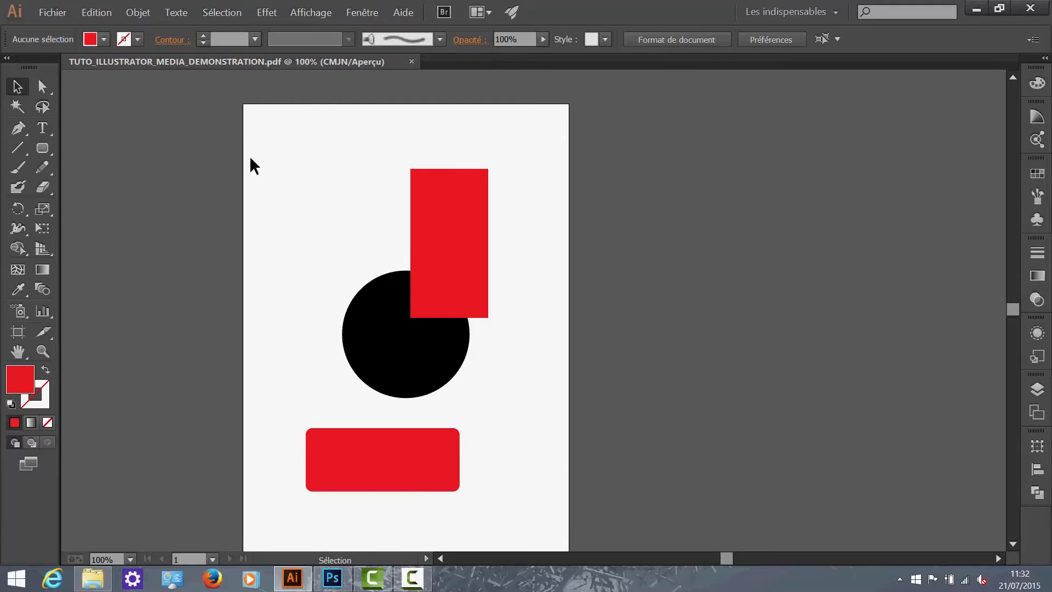
Step: Toggle the toolbox to a single column and back to two, and view the Direct Selection tool's variants
{"action": "left_click", "coordinate": [6, 58]}
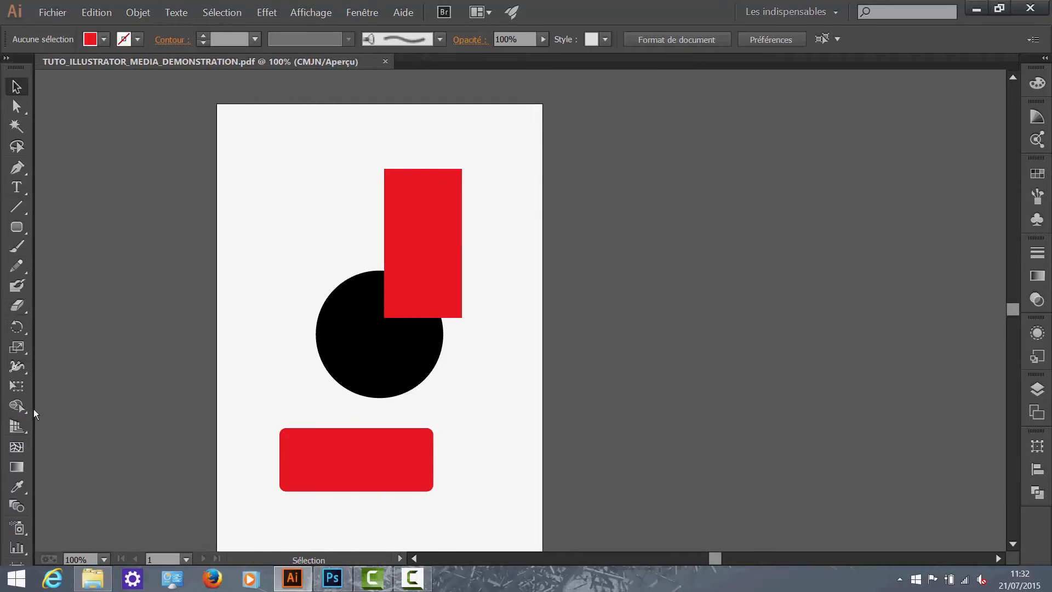
{"action": "left_click", "coordinate": [7, 58]}
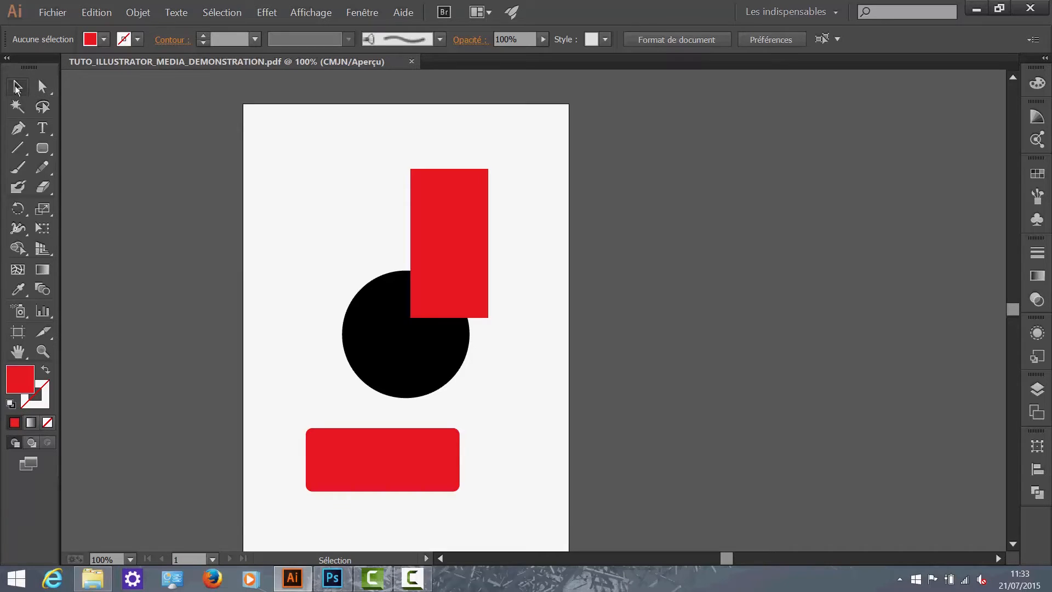
{"action": "left_click", "coordinate": [41, 87]}
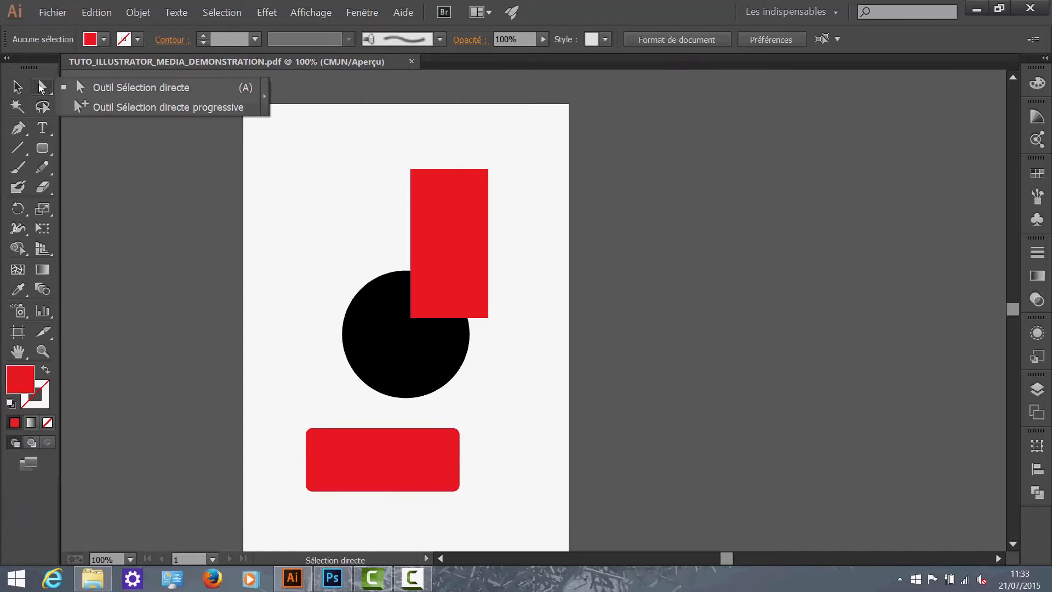
{"action": "left_click", "coordinate": [21, 92]}
{"action": "left_click", "coordinate": [42, 87]}
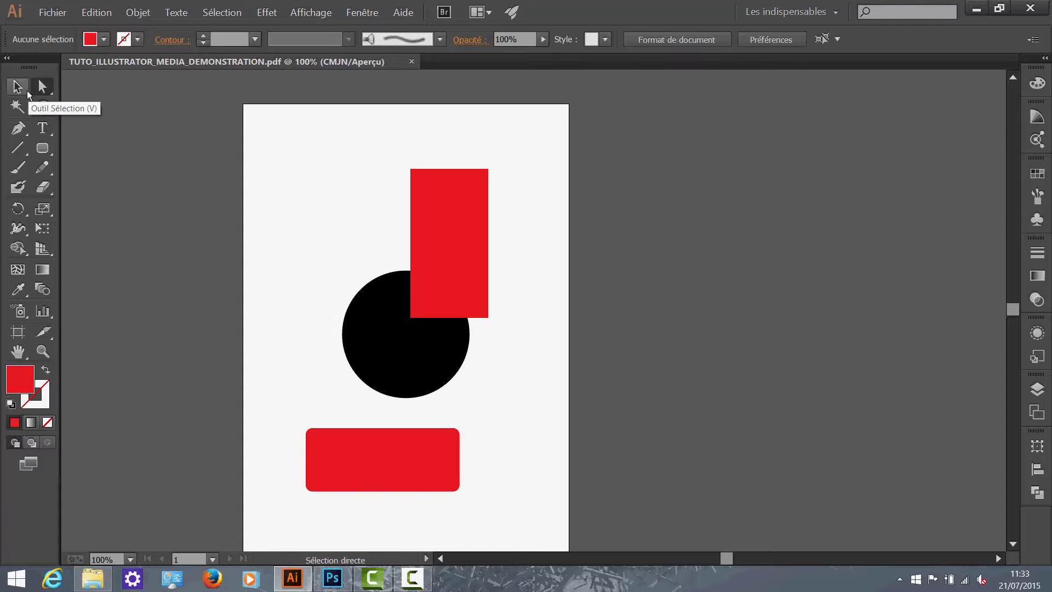
Step: Draw a small upright rectangle with a red stroke and no fill in the artboard's upper-left area, and deselect it
{"action": "left_click", "coordinate": [34, 148]}
{"action": "left_click_drag", "start_coordinate": [32, 147], "coordinate": [82, 146]}
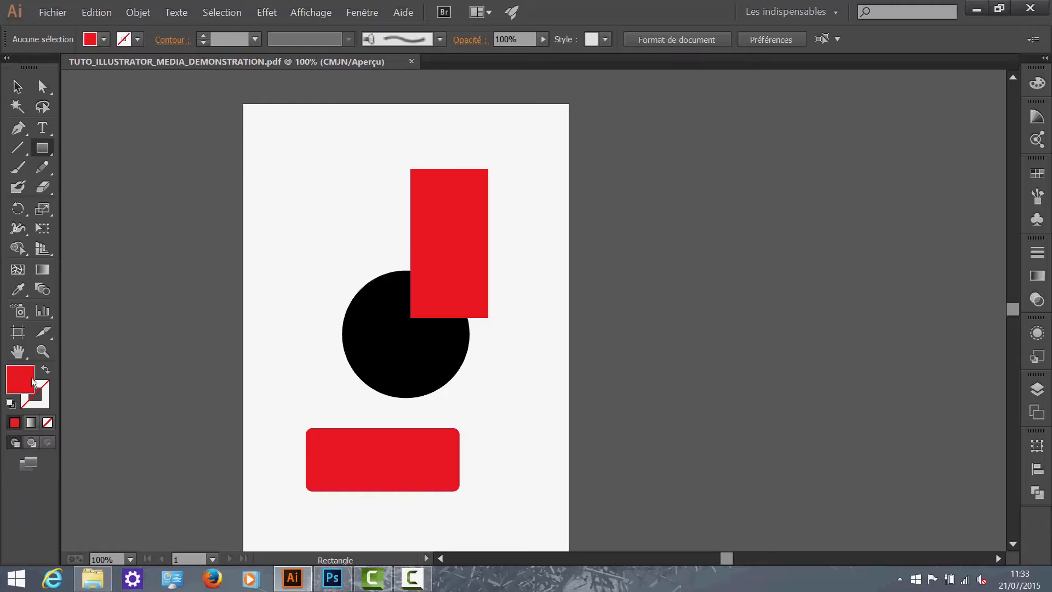
{"action": "left_click", "coordinate": [47, 368]}
{"action": "mouse_move", "coordinate": [288, 155]}
{"action": "left_mouse_down"}
{"action": "mouse_move", "coordinate": [336, 254]}
{"action": "mouse_move", "coordinate": [347, 255]}
{"action": "left_mouse_up"}
{"action": "left_click", "coordinate": [10, 85]}
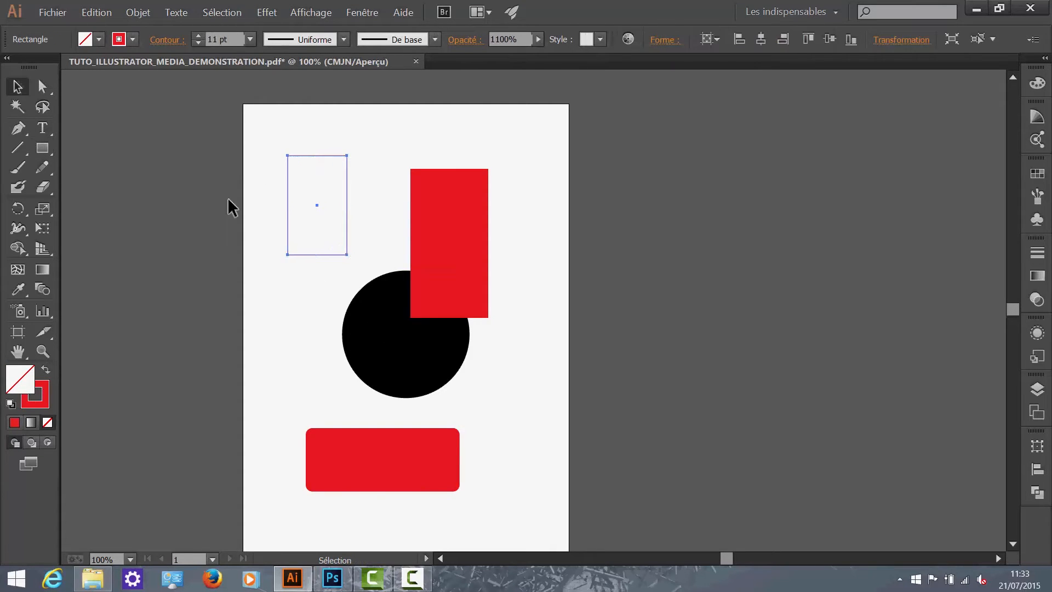
{"action": "left_click", "coordinate": [228, 197]}
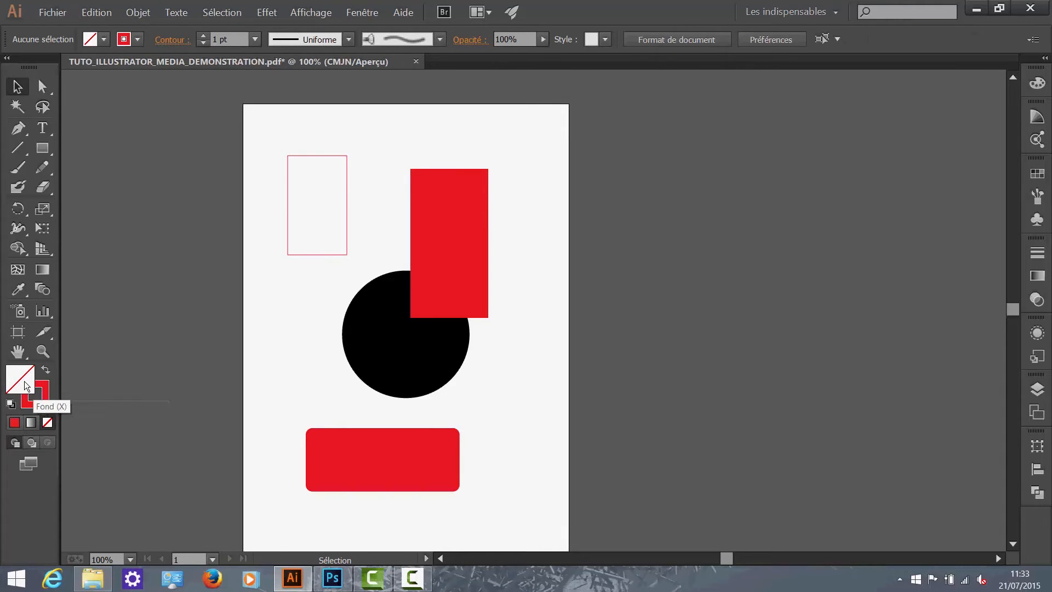
Step: Select the outlined rectangle as a whole object to view its bounding handles, and deselect it
{"action": "key", "text": "alt"}
{"action": "scroll", "coordinate": [327, 269], "scroll_direction": "up", "scroll_amount": 3}
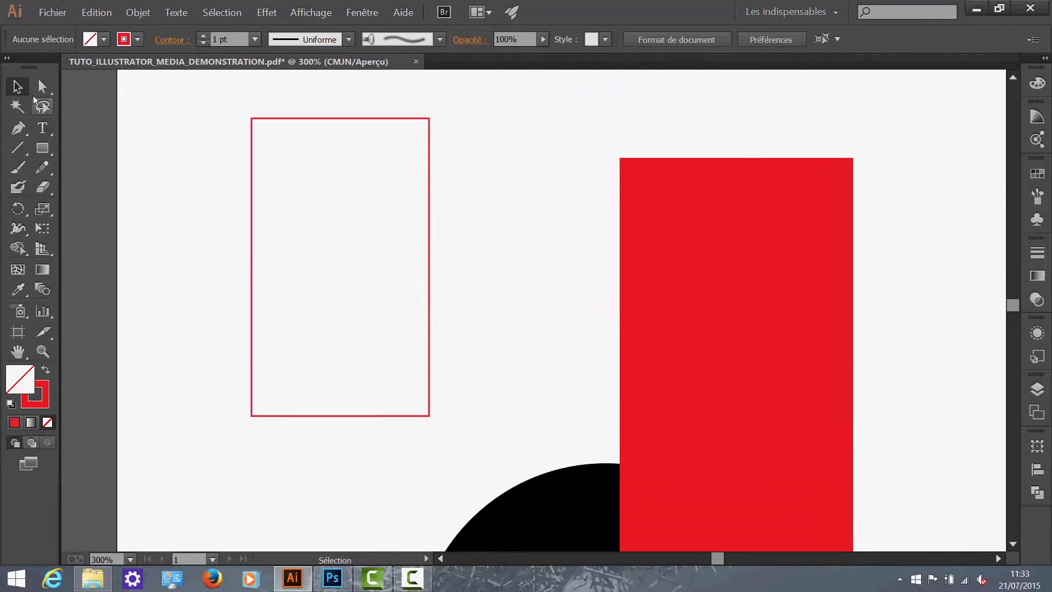
{"action": "left_click", "coordinate": [251, 197]}
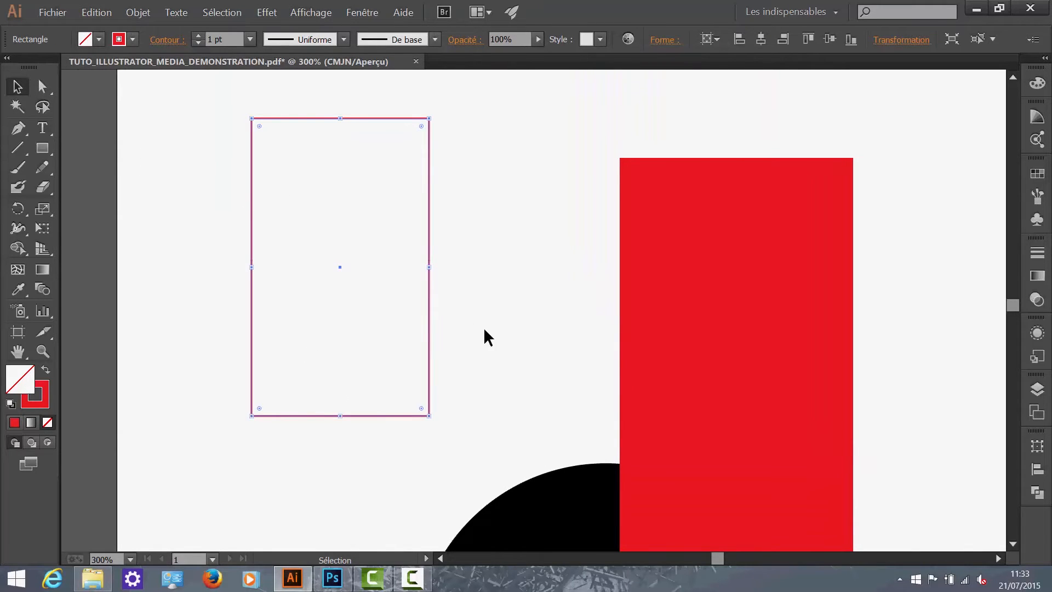
{"action": "left_click", "coordinate": [566, 235]}
Step: Try resizing the filled red rectangle from its upper corners with the Selection tool
{"action": "left_click", "coordinate": [622, 383]}
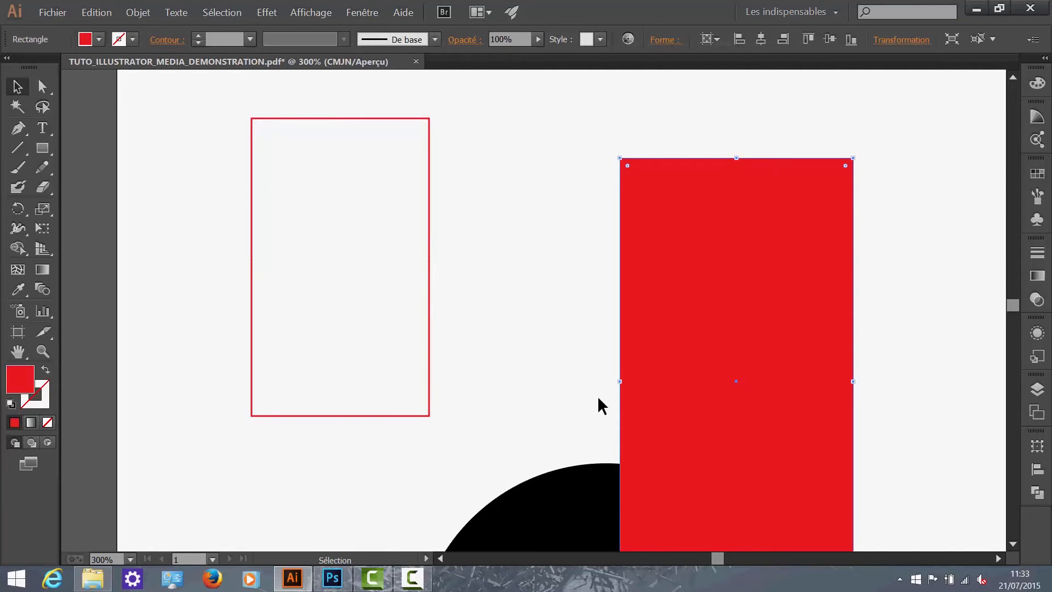
{"action": "left_click_drag", "start_coordinate": [620, 157], "coordinate": [574, 120]}
{"action": "left_click_drag", "start_coordinate": [853, 120], "coordinate": [790, 194]}
{"action": "left_click_drag", "start_coordinate": [576, 195], "coordinate": [602, 232]}
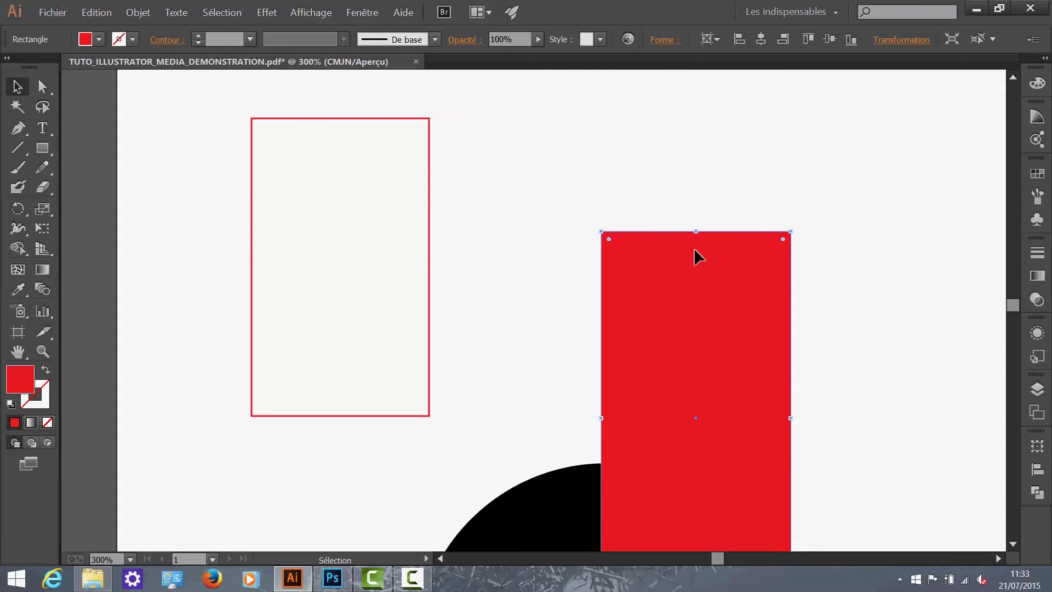
Step: Undo the three resizes of the filled red rectangle and deselect it
{"action": "key", "text": "ctrl+z"}
{"action": "key", "text": "ctrl+z"}
{"action": "key", "text": "ctrl+z"}
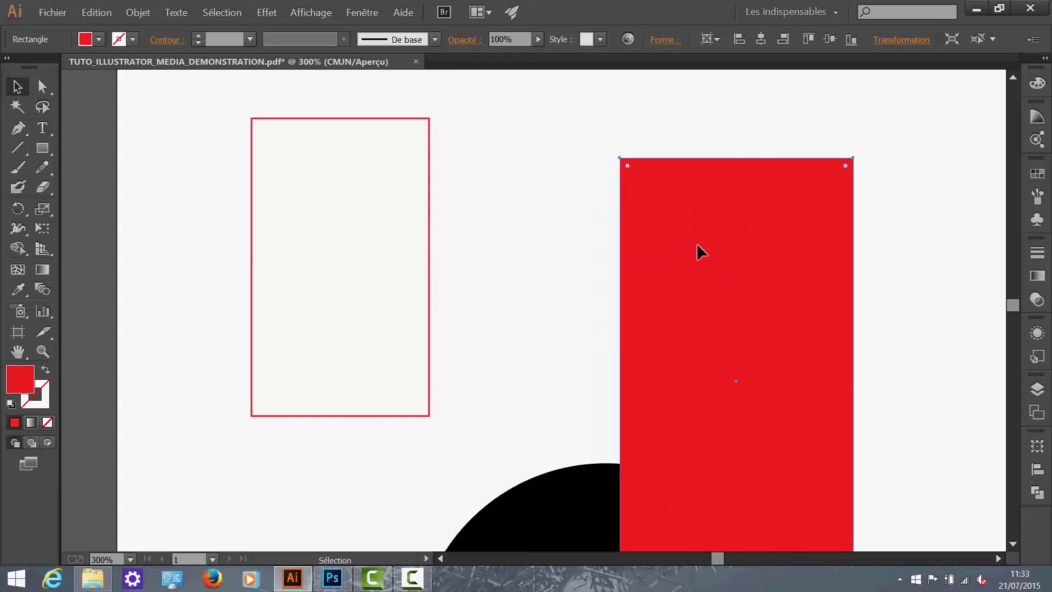
{"action": "left_click", "coordinate": [538, 259]}
Step: Reshape the outlined rectangle into an irregular quadrilateral with Direct Selection by moving its left edge, top-left anchor and right edge
{"action": "left_click", "coordinate": [42, 86]}
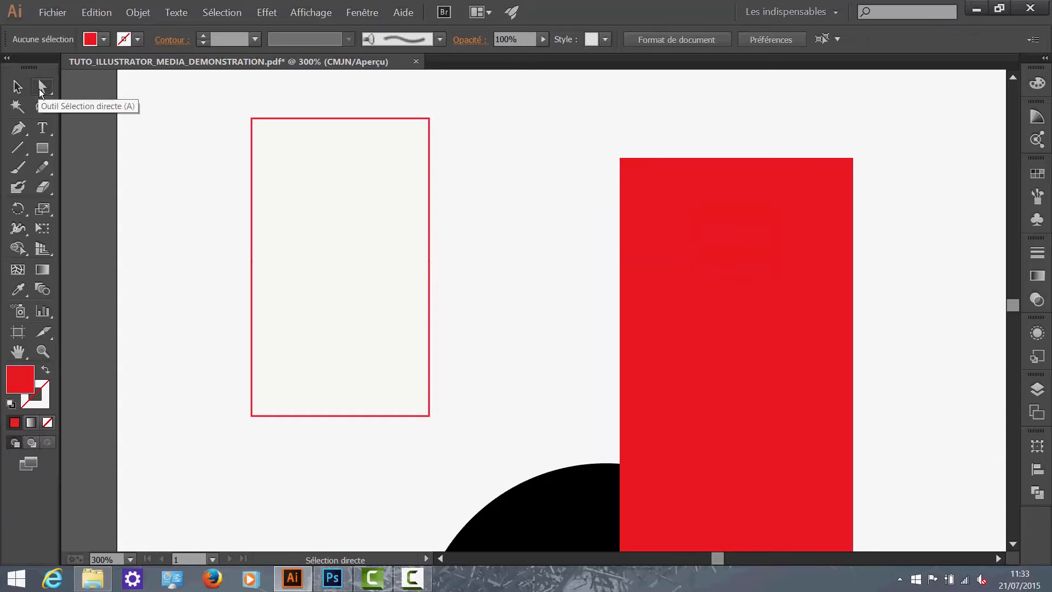
{"action": "left_click", "coordinate": [252, 143]}
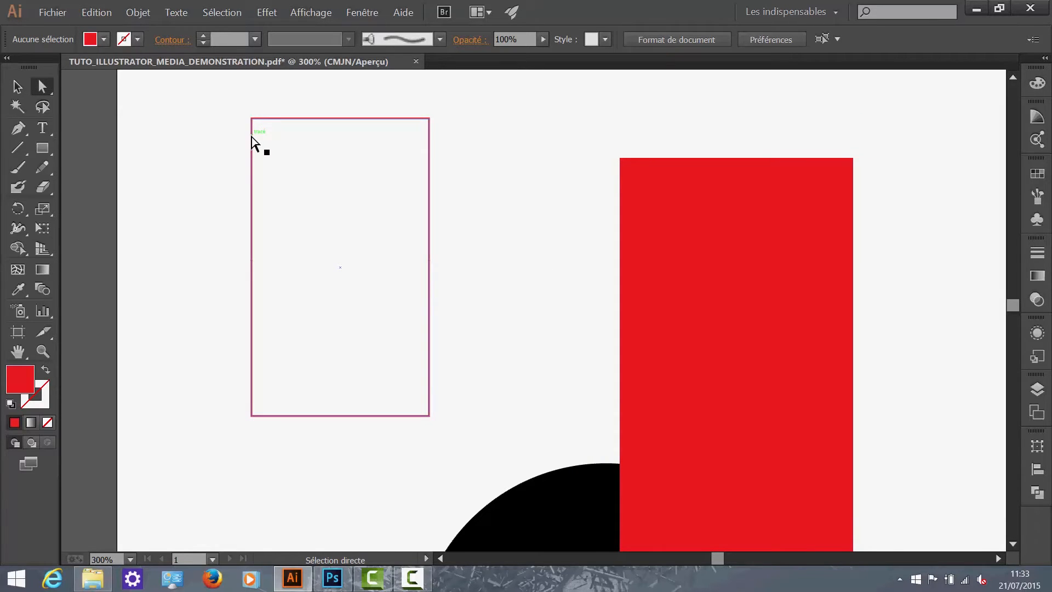
{"action": "left_click_drag", "start_coordinate": [252, 183], "coordinate": [180, 267]}
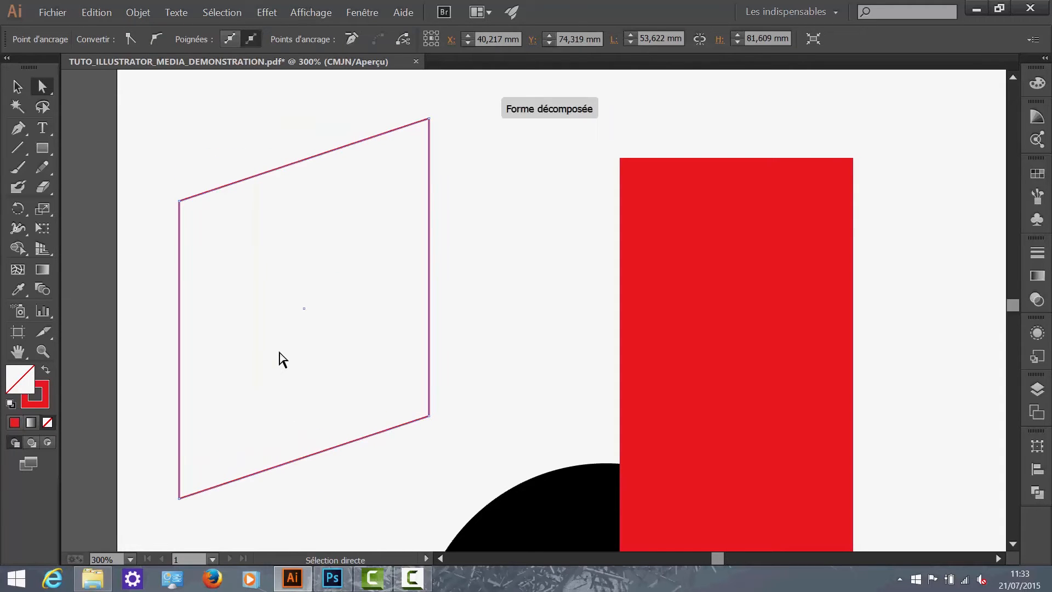
{"action": "left_click_drag", "start_coordinate": [180, 202], "coordinate": [252, 105]}
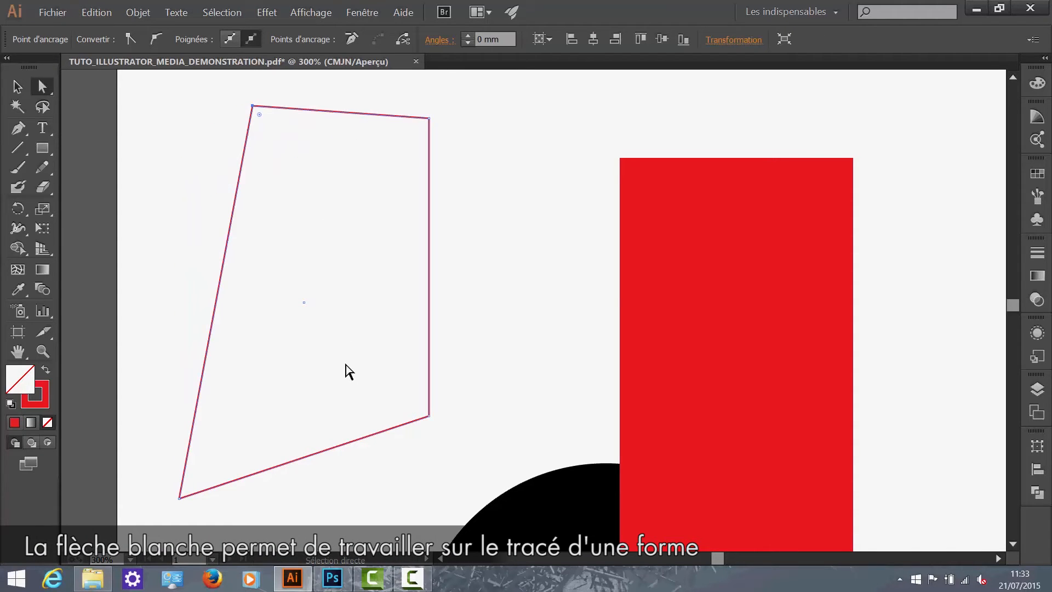
{"action": "left_click_drag", "start_coordinate": [429, 318], "coordinate": [531, 336]}
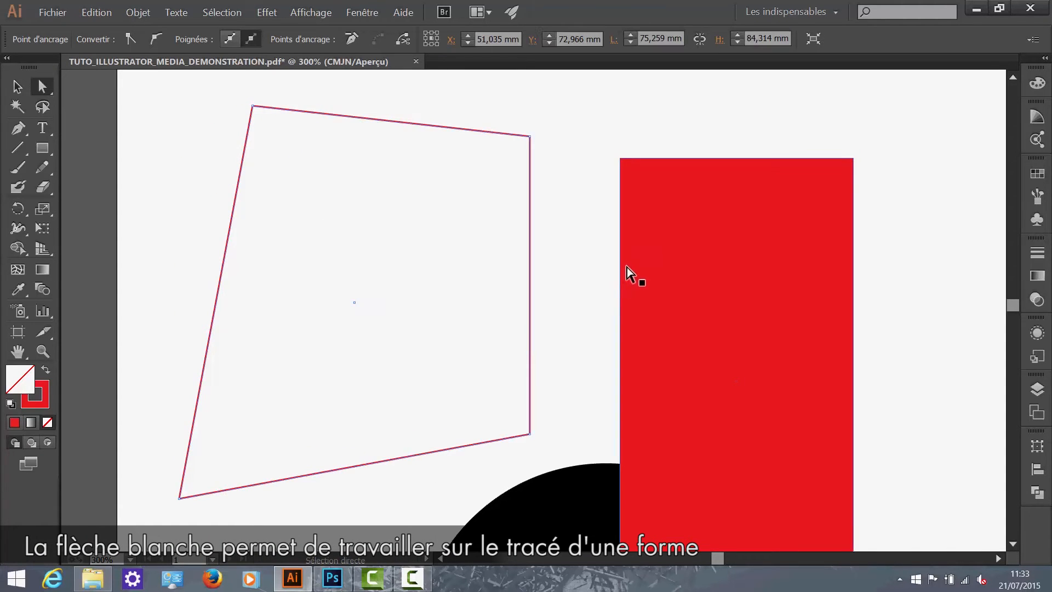
Step: Try shifting the filled red rectangle's left edge outward and downward with Direct Selection, undo the move and deselect
{"action": "left_click_drag", "start_coordinate": [619, 268], "coordinate": [563, 307]}
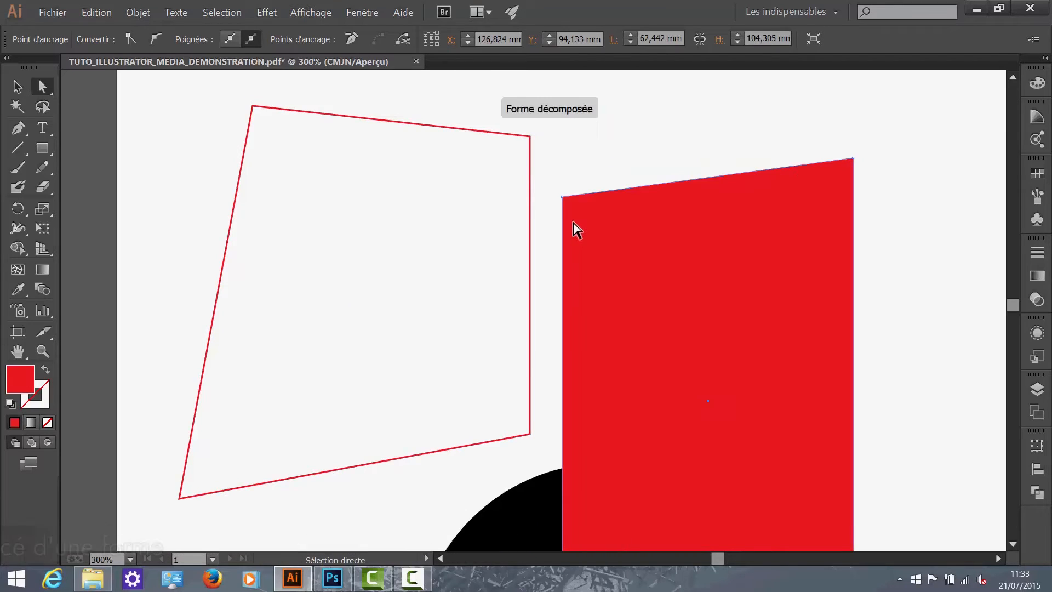
{"action": "key", "text": "ctrl+z"}
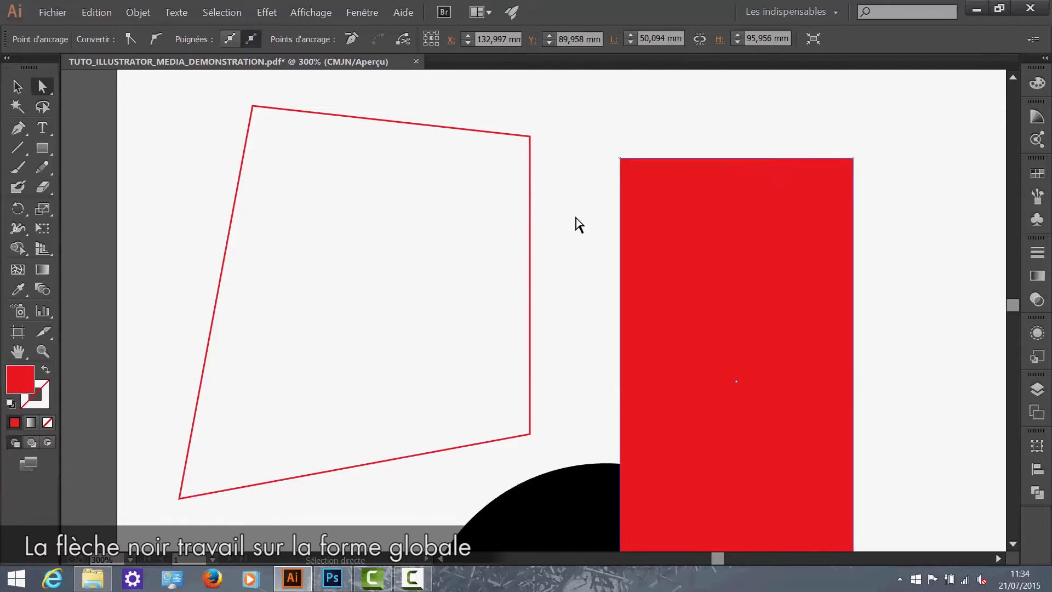
{"action": "left_click", "coordinate": [515, 274]}
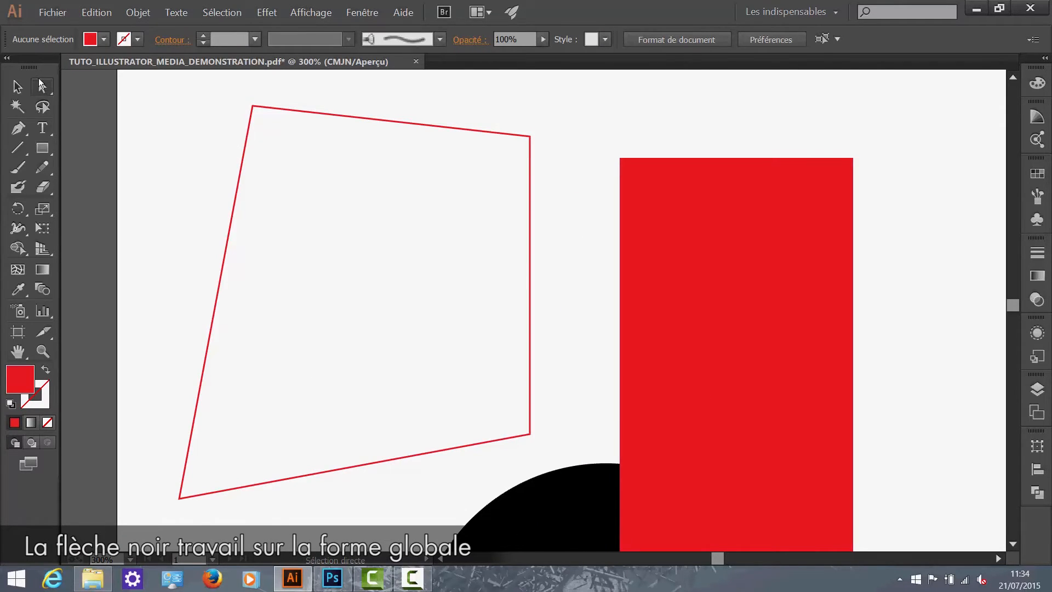
Step: Switch to Photoshop to view the pixel version of the artwork, and return to Illustrator
{"action": "left_click", "coordinate": [240, 205]}
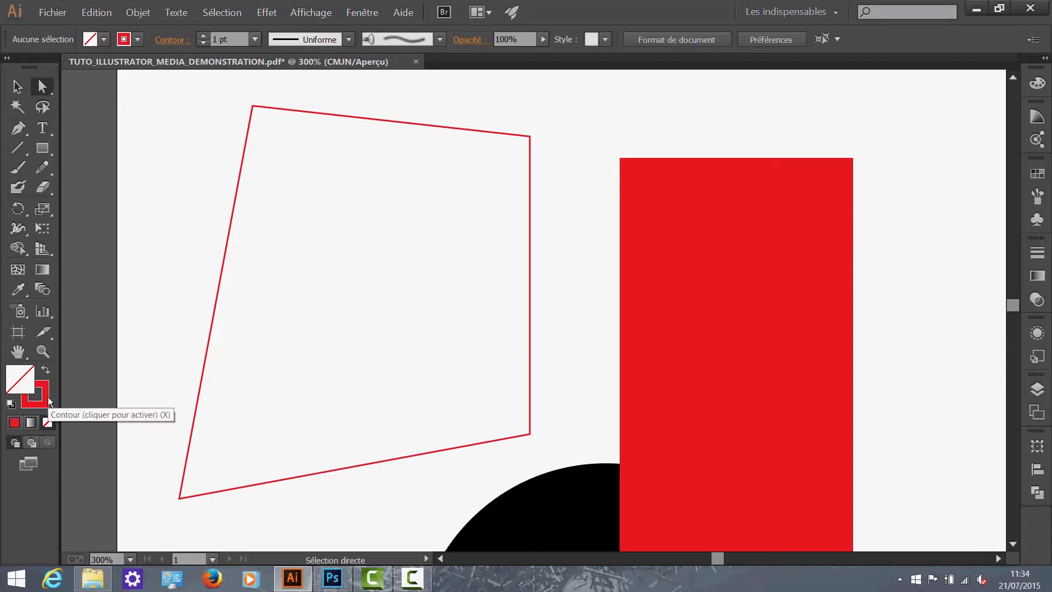
{"action": "left_click", "coordinate": [333, 578]}
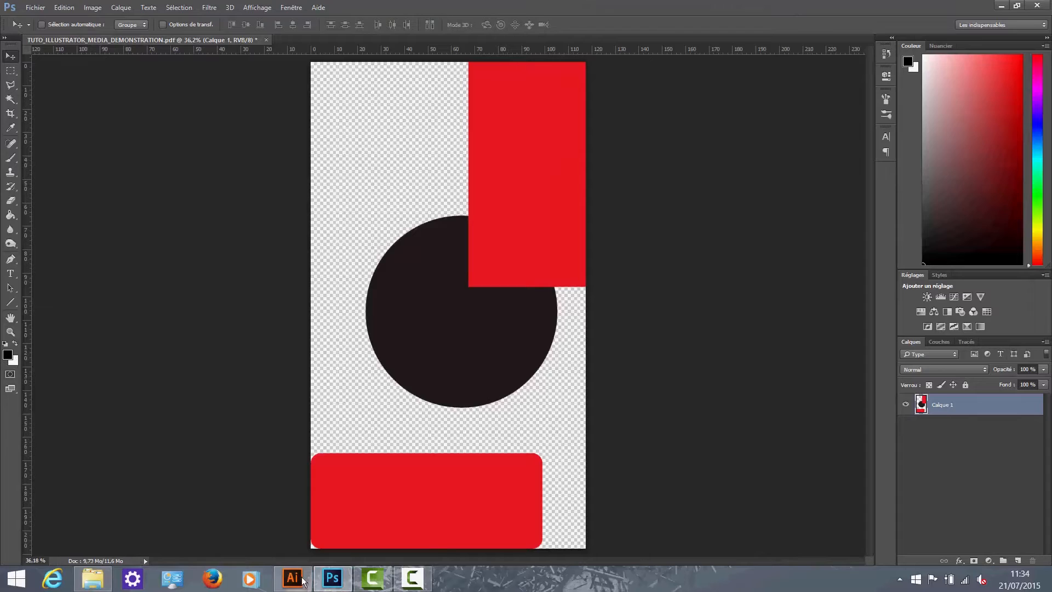
{"action": "key", "text": "alt+Tab"}
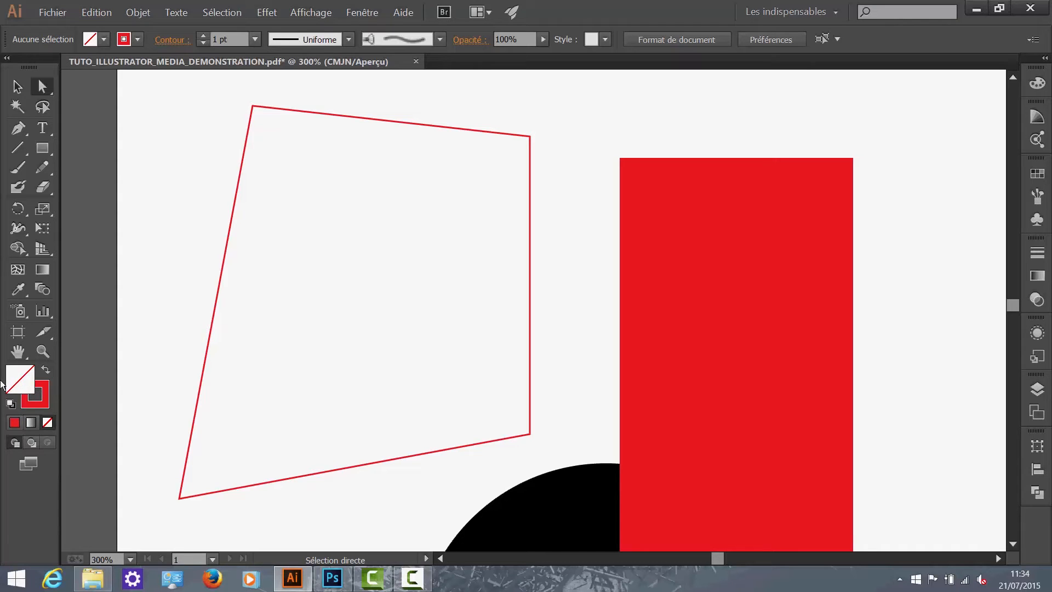
Step: Bring the stroke colour and then the fill colour to the front, and select the whole outlined quadrilateral
{"action": "left_click", "coordinate": [48, 399]}
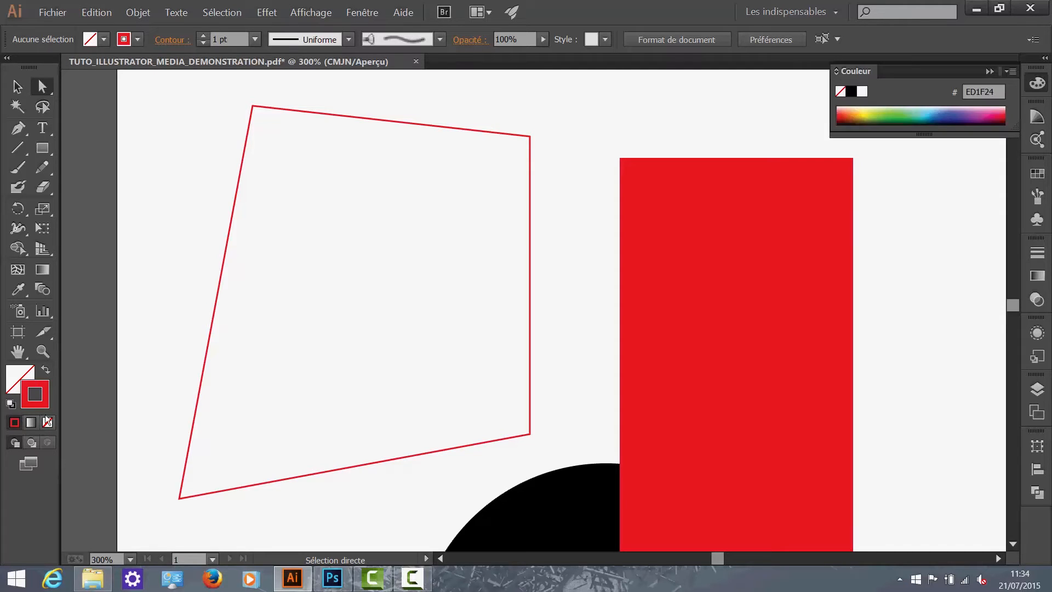
{"action": "left_click", "coordinate": [21, 379]}
{"action": "left_click", "coordinate": [18, 377]}
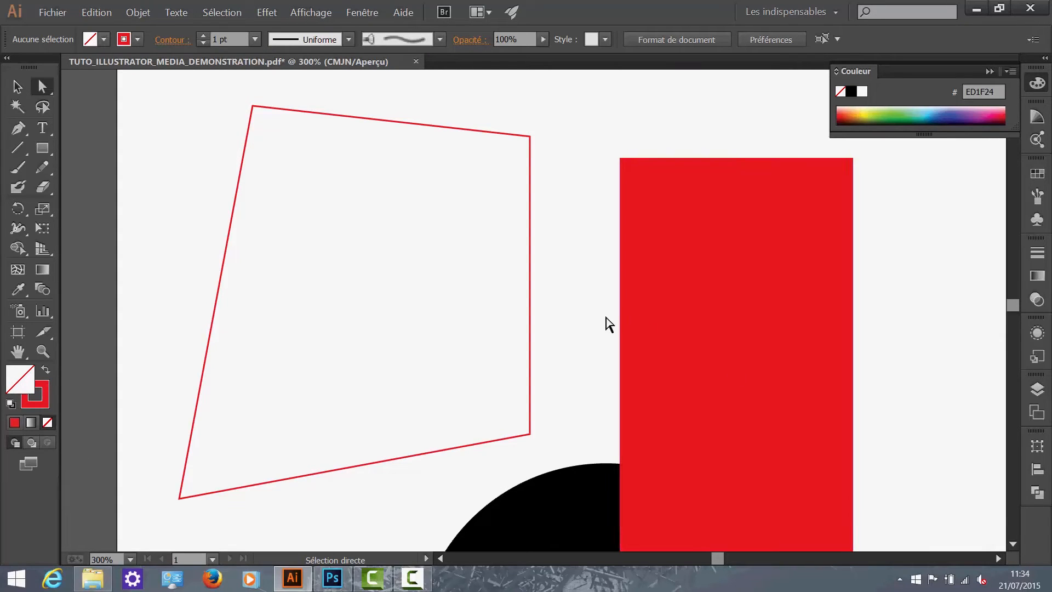
{"action": "key", "text": "v"}
{"action": "left_click_drag", "start_coordinate": [293, 281], "coordinate": [152, 186]}
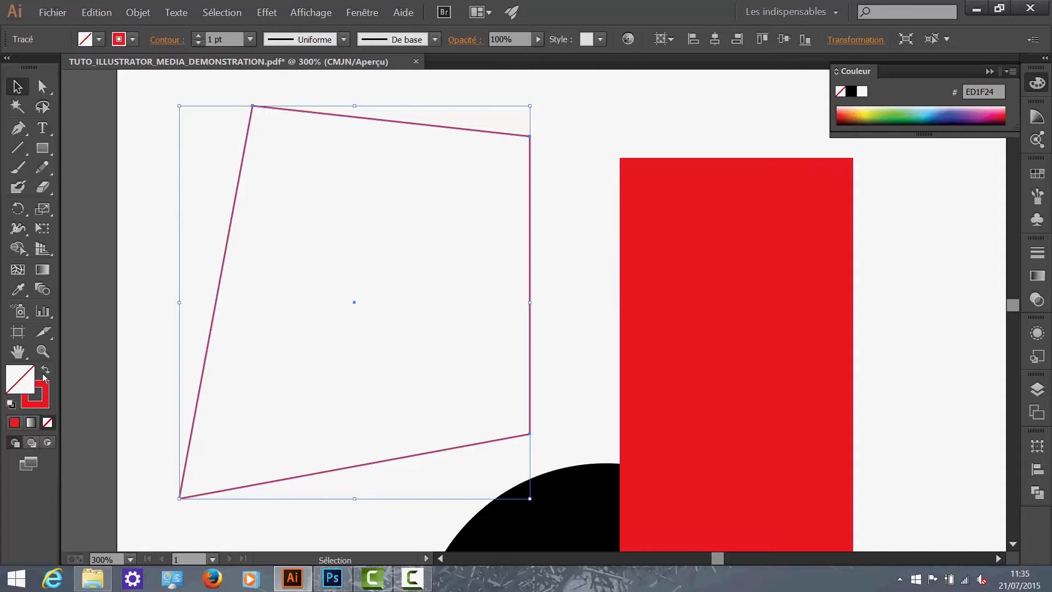
Step: Try to give the selected quadrilateral a green fill with a hue of 118° in the colour picker
{"action": "double_click", "coordinate": [17, 387]}
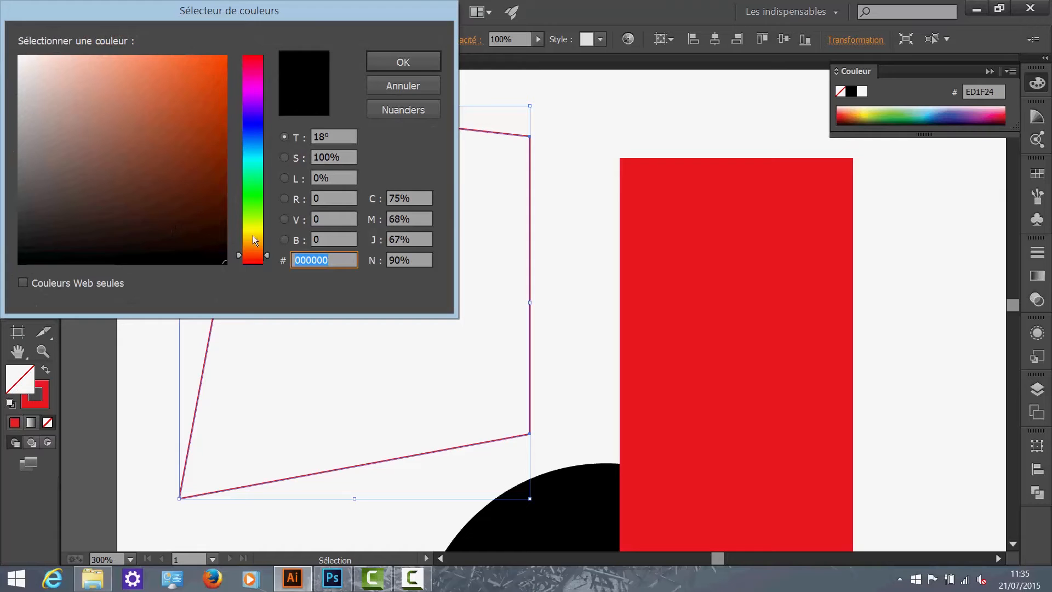
{"action": "left_click_drag", "start_coordinate": [271, 254], "coordinate": [275, 280]}
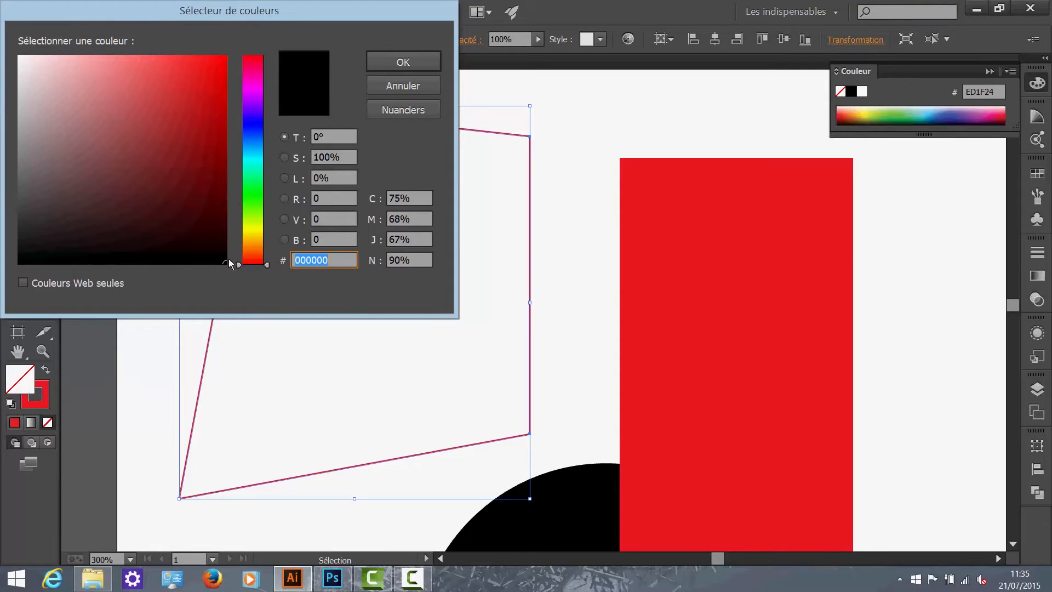
{"action": "left_click_drag", "start_coordinate": [252, 235], "coordinate": [262, 197]}
{"action": "left_click_drag", "start_coordinate": [212, 254], "coordinate": [248, 48]}
{"action": "left_click", "coordinate": [392, 63]}
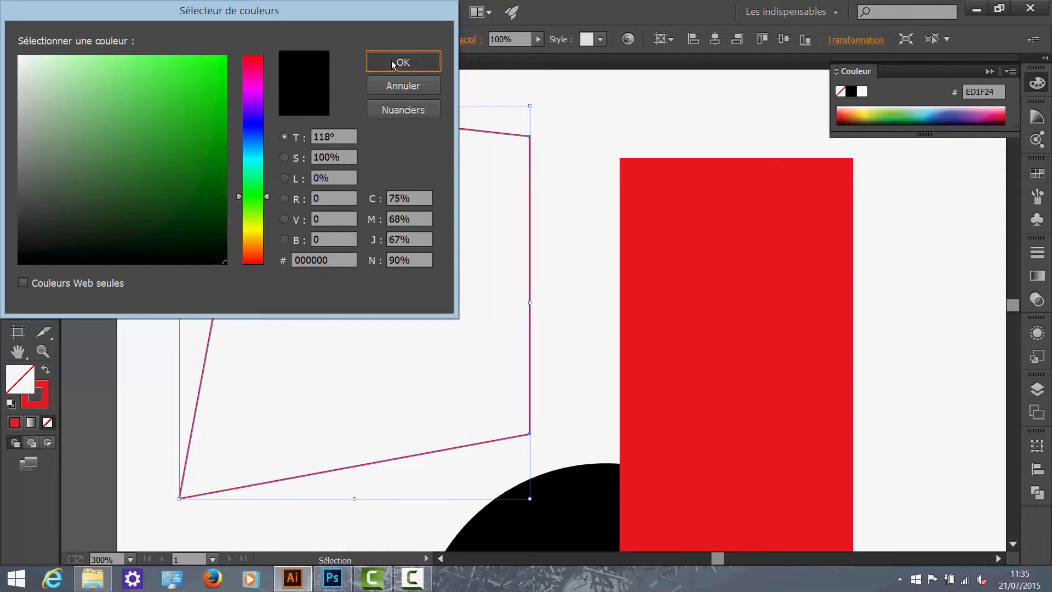
Step: Fill the quadrilateral with bright green 64FF00 and deselect it
{"action": "double_click", "coordinate": [22, 378]}
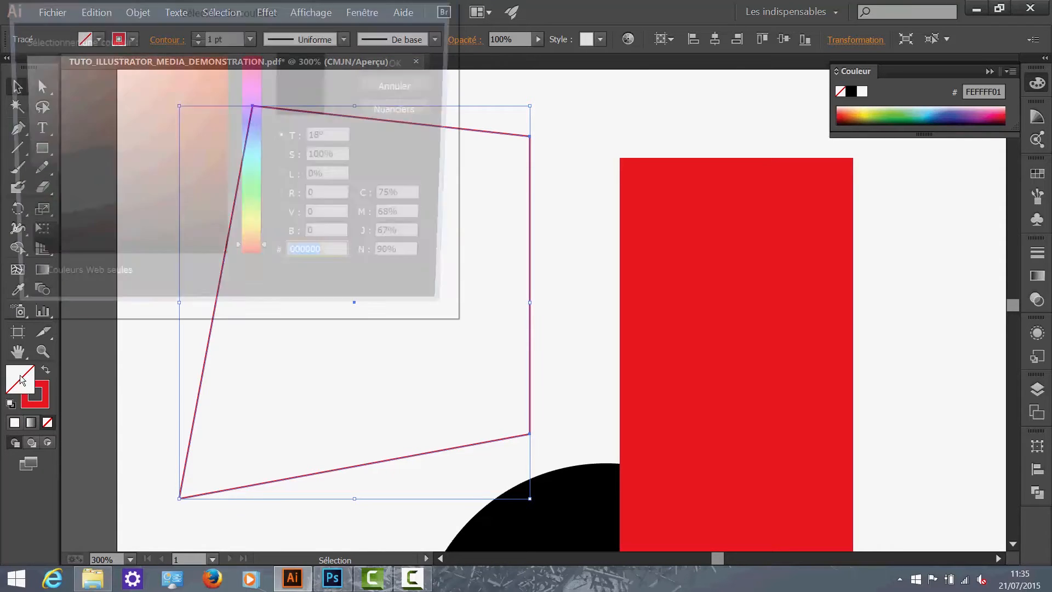
{"action": "left_click_drag", "start_coordinate": [265, 259], "coordinate": [265, 208]}
{"action": "left_click_drag", "start_coordinate": [212, 118], "coordinate": [227, 52]}
{"action": "left_click", "coordinate": [404, 63]}
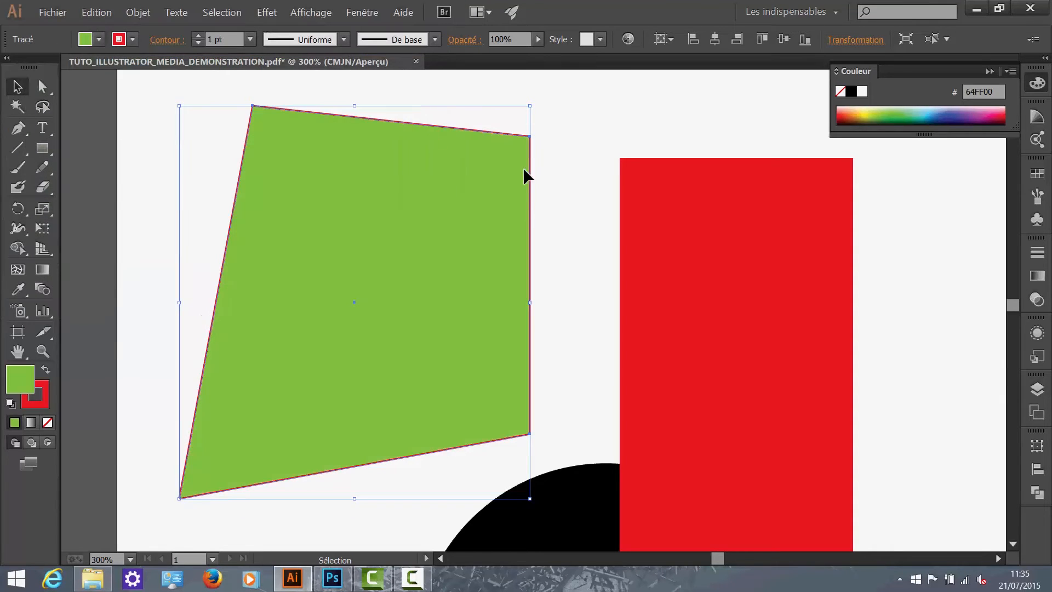
{"action": "left_click", "coordinate": [551, 214]}
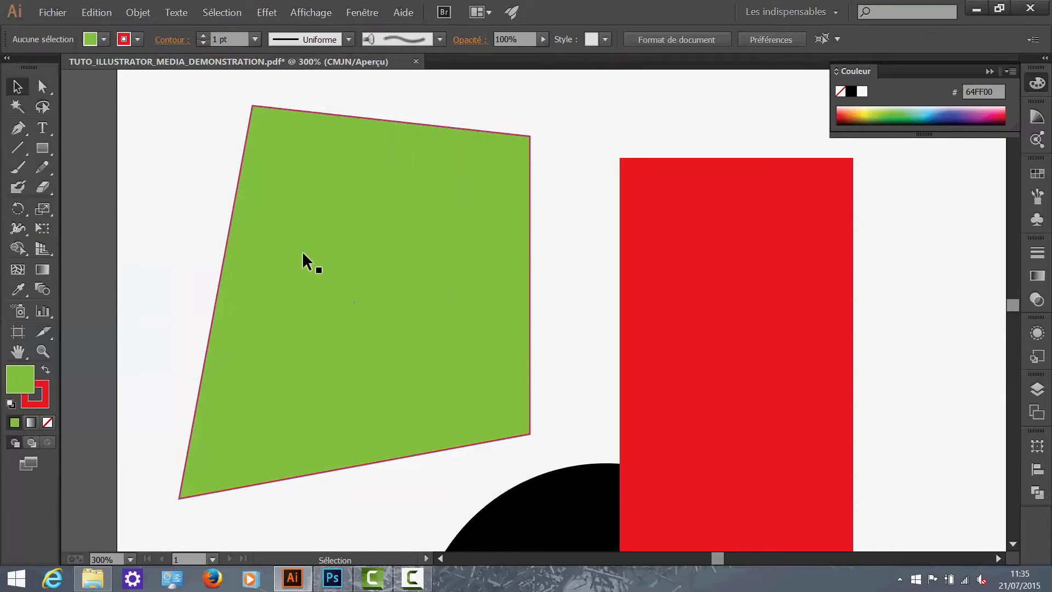
Step: Collapse and reopen the Couleur panel, and hide it through the list of available windows
{"action": "left_click", "coordinate": [1041, 87]}
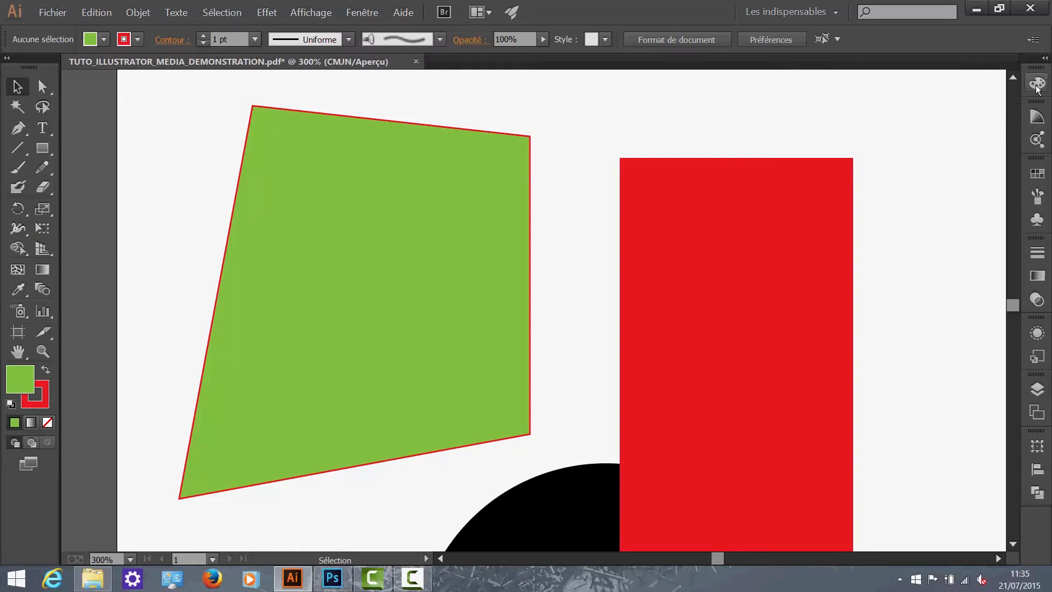
{"action": "left_click", "coordinate": [1037, 85]}
{"action": "left_click", "coordinate": [311, 12]}
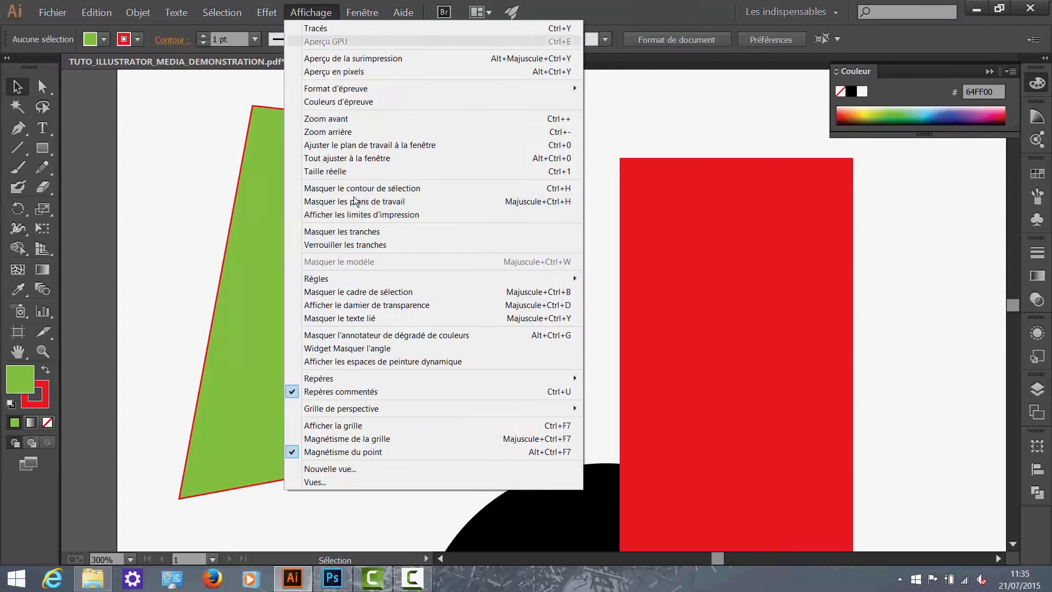
{"action": "mouse_move", "coordinate": [362, 12]}
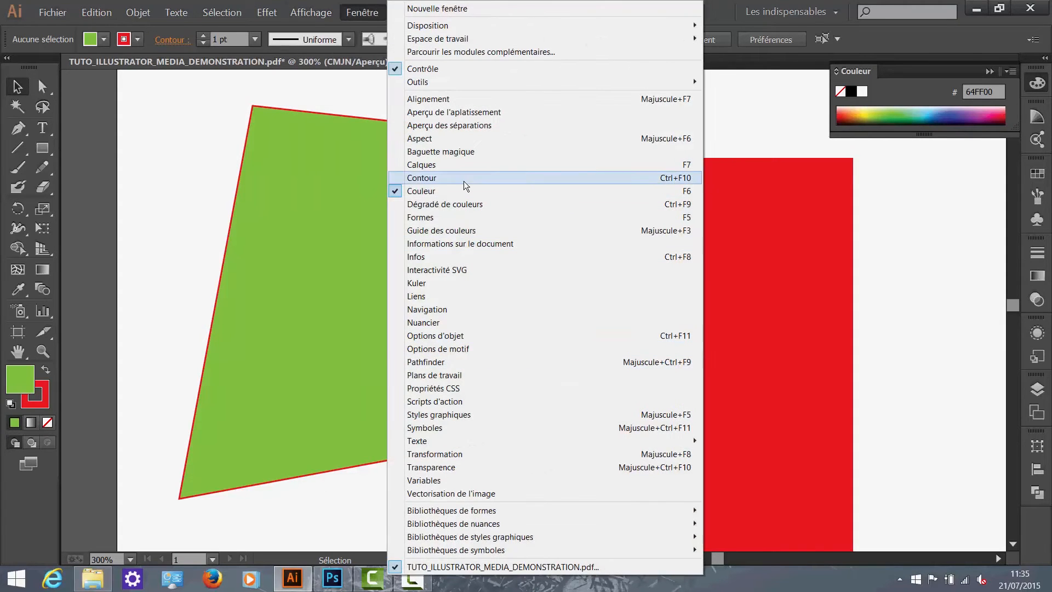
{"action": "left_click", "coordinate": [366, 11]}
{"action": "left_click", "coordinate": [366, 11]}
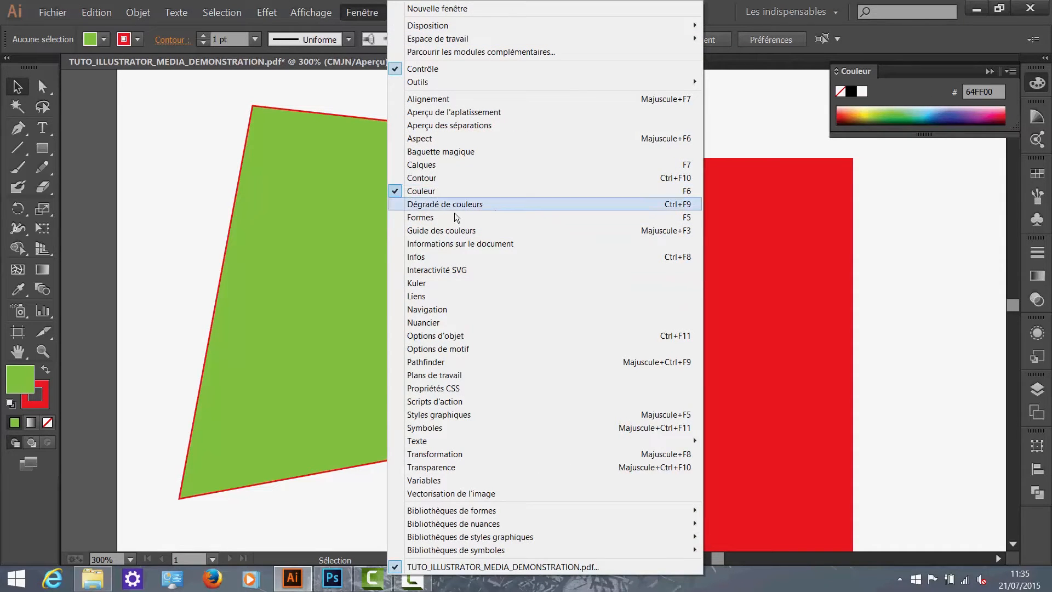
{"action": "left_click", "coordinate": [422, 192]}
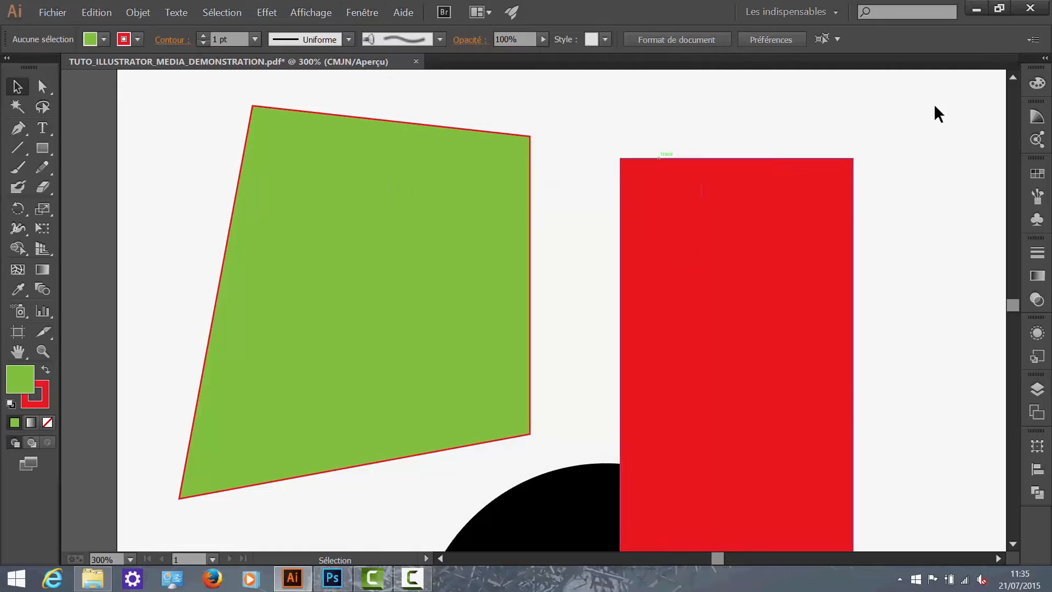
Step: Show the Couleur panel again, examine its colour mode options, and collapse it
{"action": "left_click", "coordinate": [1044, 83]}
{"action": "left_click", "coordinate": [1043, 86]}
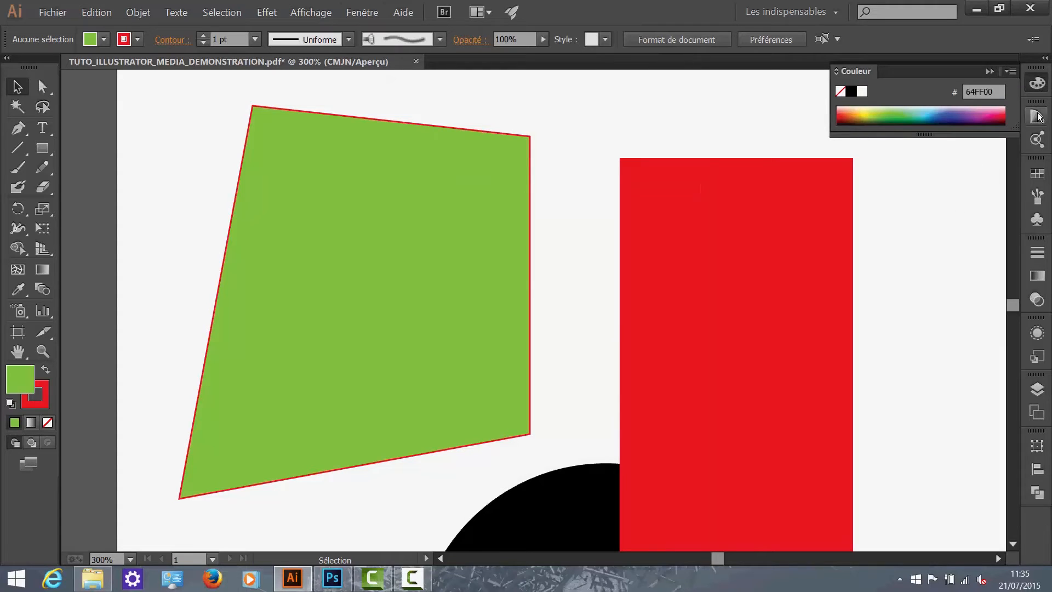
{"action": "left_click", "coordinate": [1011, 70]}
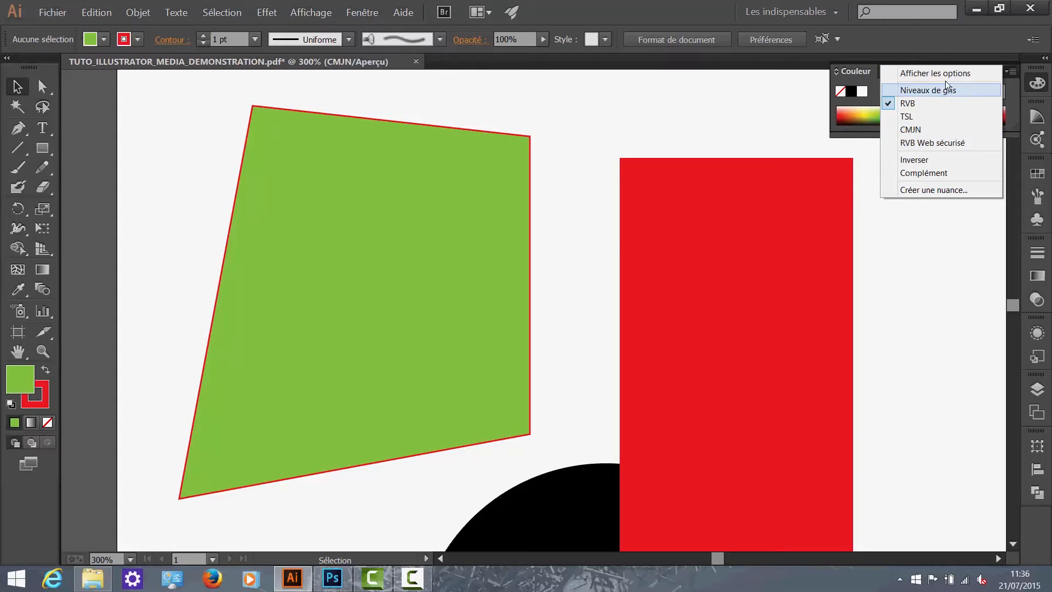
{"action": "left_click", "coordinate": [1012, 70]}
{"action": "left_click", "coordinate": [1037, 82]}
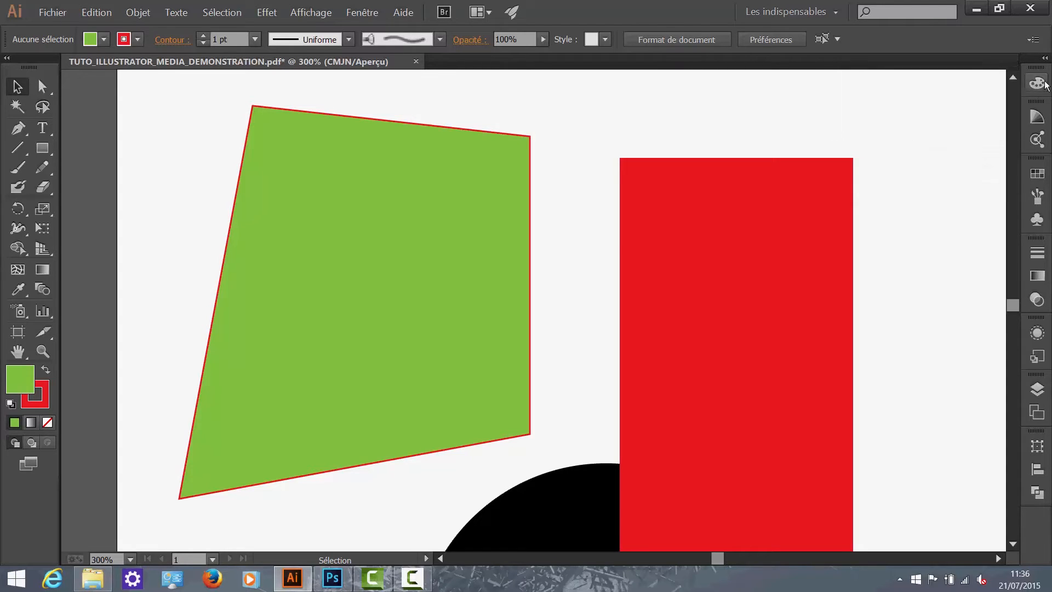
Step: Delete the green quadrilateral
{"action": "left_click", "coordinate": [492, 160]}
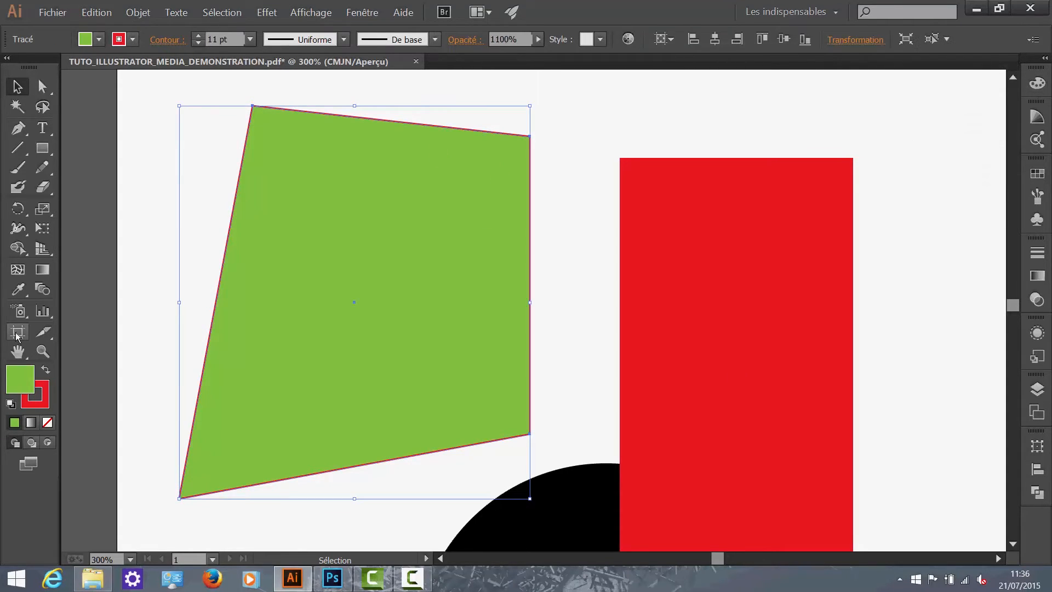
{"action": "key", "text": "Delete"}
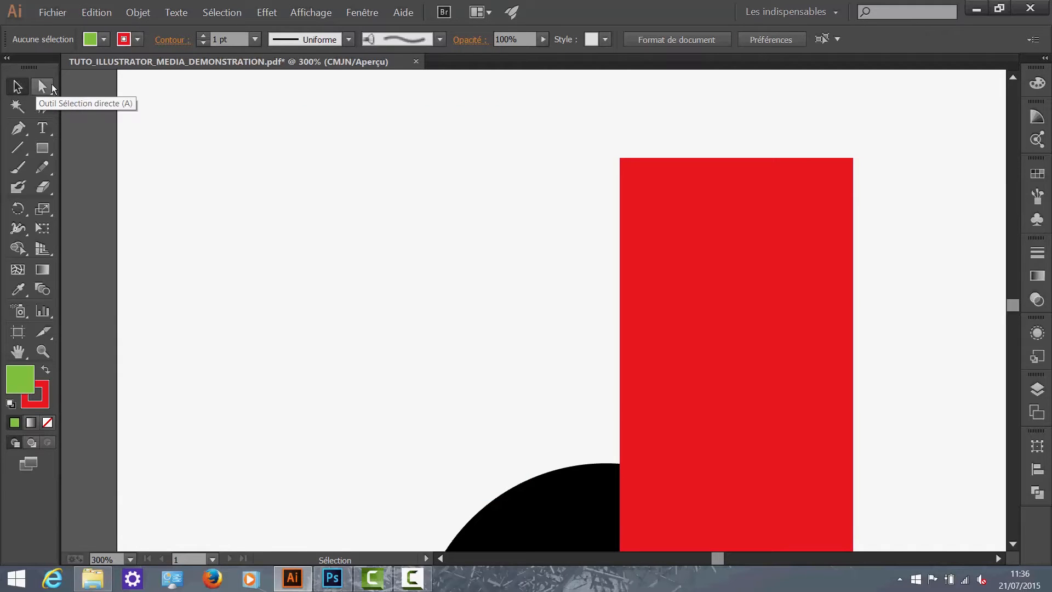
Step: Select all objects sharing the vertical rectangle's red fill with the Magic Wand
{"action": "scroll", "coordinate": [309, 306], "scroll_direction": "down", "scroll_amount": 1}
{"action": "left_click_drag", "start_coordinate": [431, 396], "coordinate": [349, 159]}
{"action": "scroll", "coordinate": [386, 283], "scroll_direction": "down", "scroll_amount": 1}
{"action": "left_click_drag", "start_coordinate": [391, 320], "coordinate": [391, 326]}
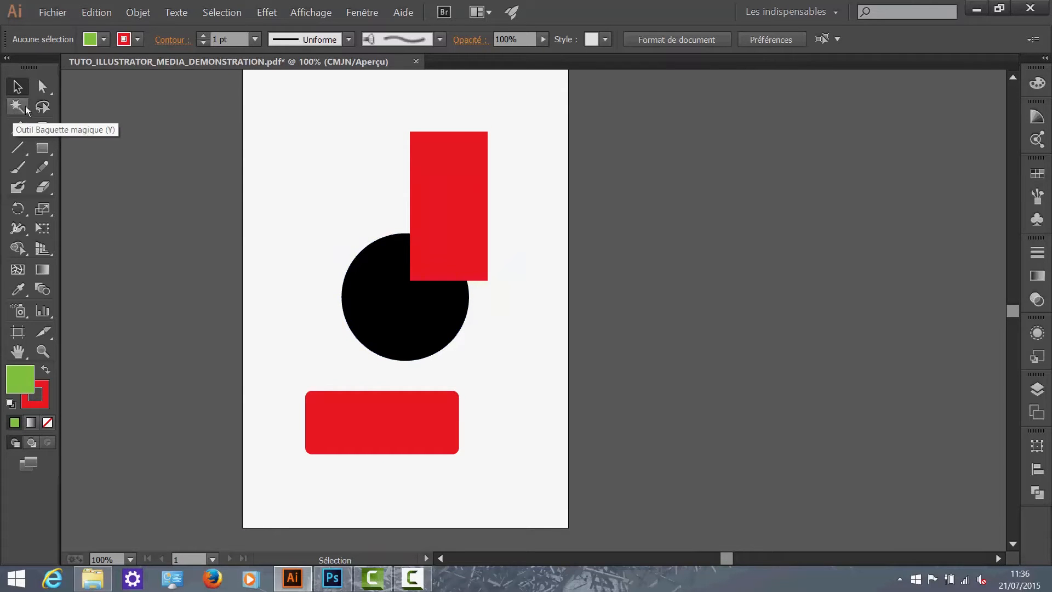
{"action": "left_click", "coordinate": [333, 578]}
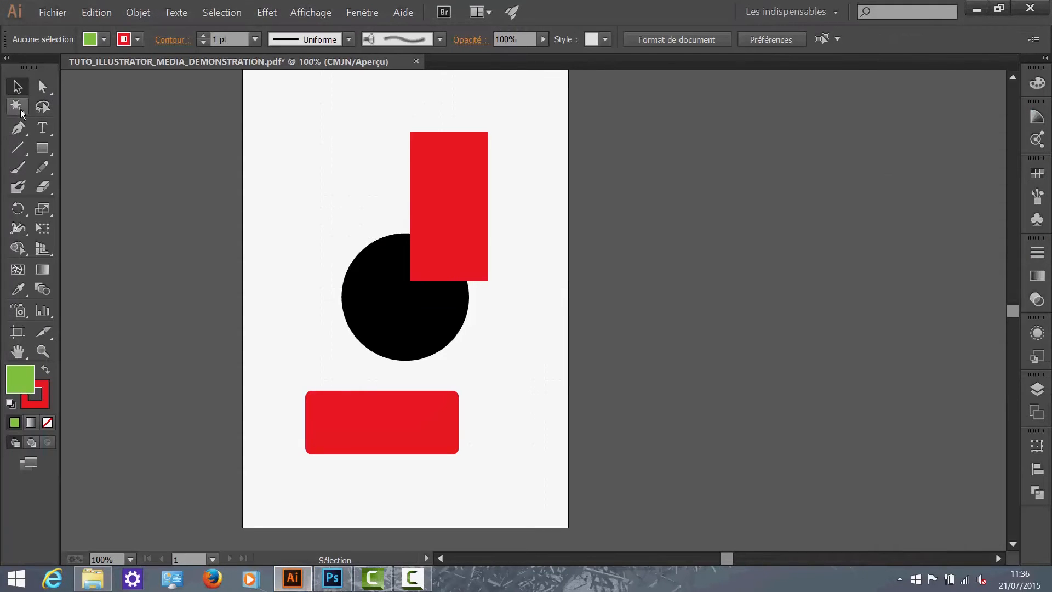
{"action": "left_click", "coordinate": [20, 109]}
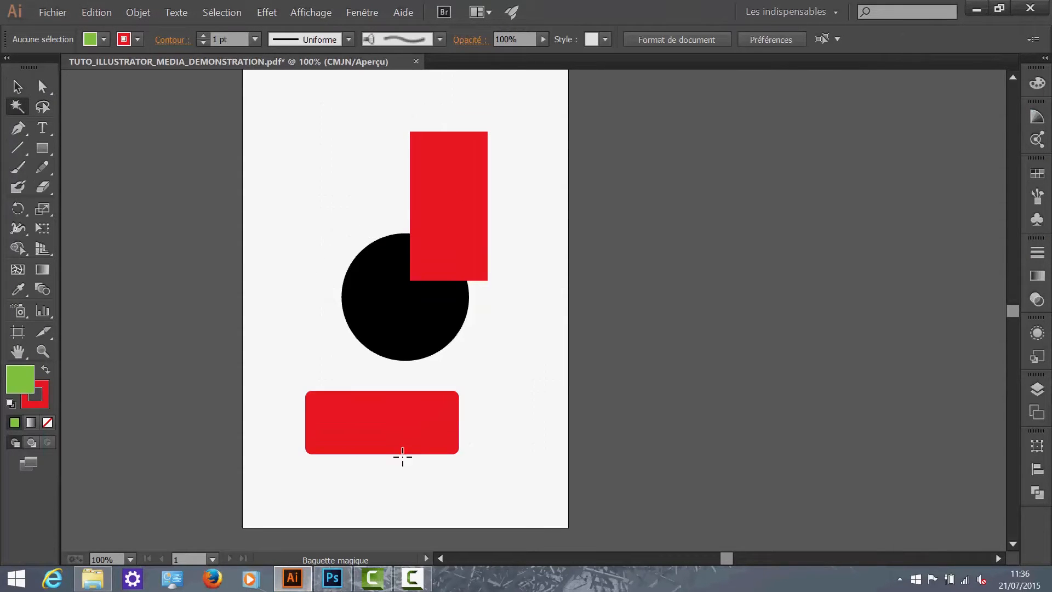
{"action": "left_click", "coordinate": [458, 195]}
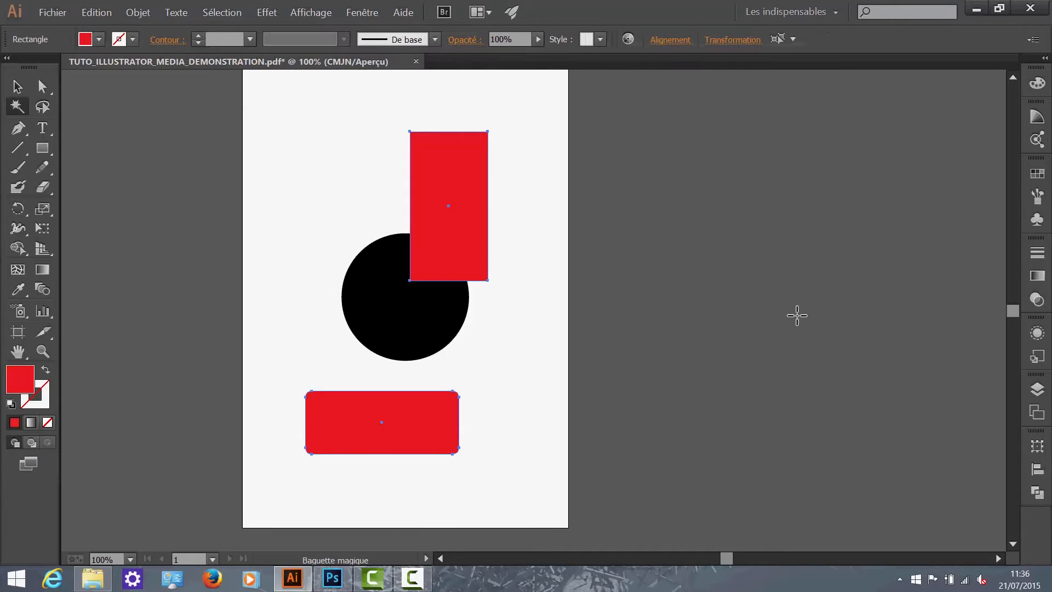
Step: Select only the vertical red rectangle, extend the selection to objects with an identical Aspect, and deselect everything
{"action": "left_click", "coordinate": [18, 90]}
{"action": "left_click", "coordinate": [189, 126]}
{"action": "left_click", "coordinate": [465, 171]}
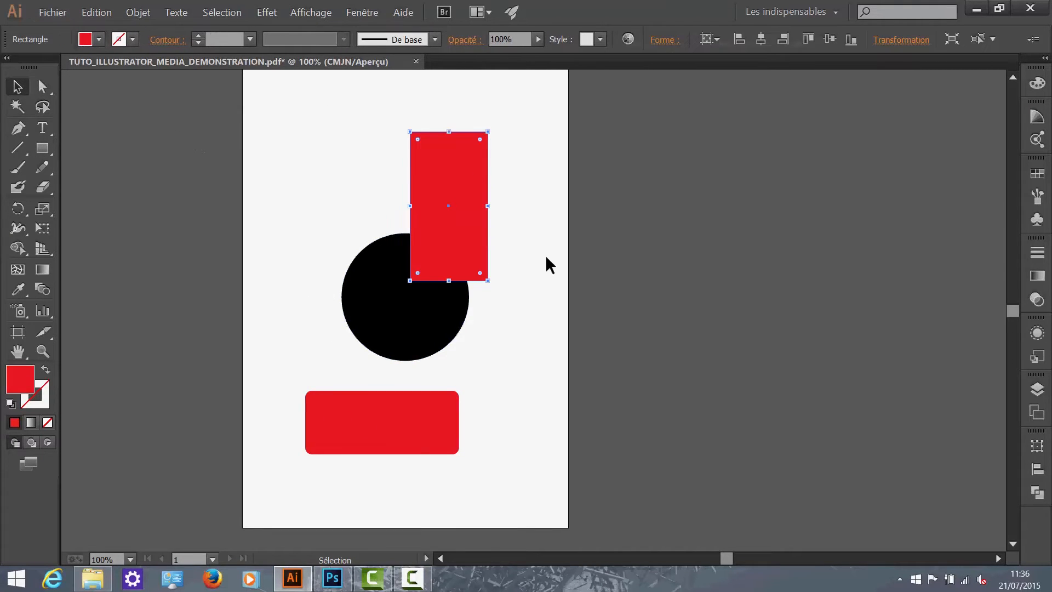
{"action": "left_click", "coordinate": [230, 17]}
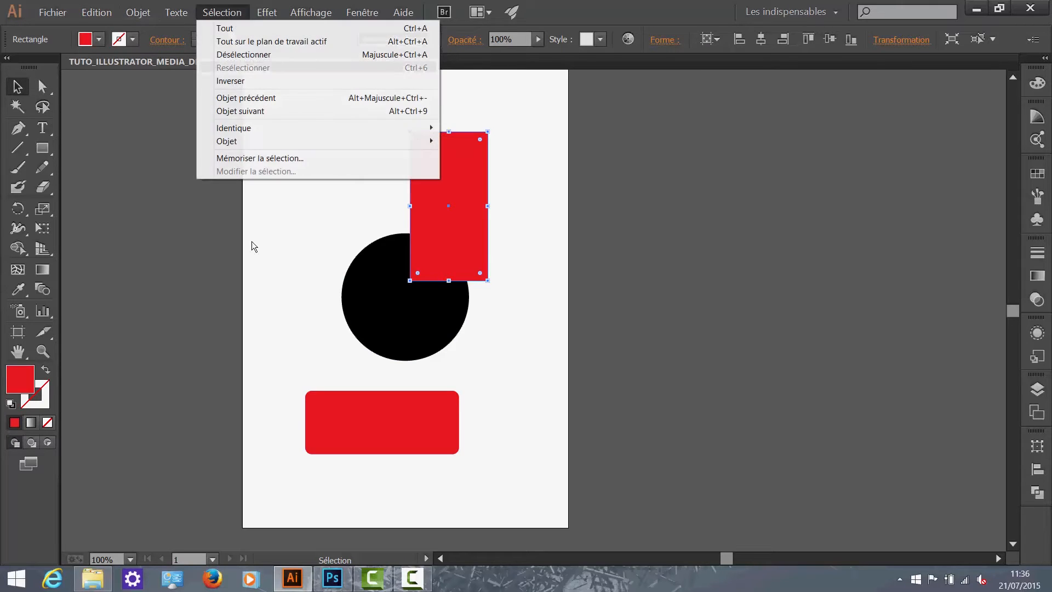
{"action": "mouse_move", "coordinate": [251, 128]}
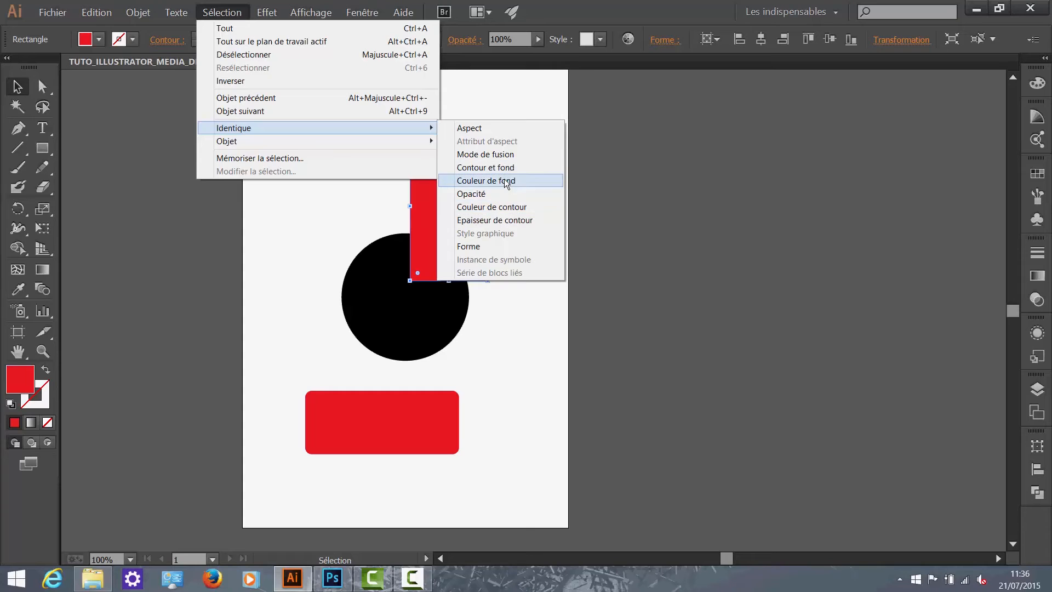
{"action": "left_click", "coordinate": [515, 130]}
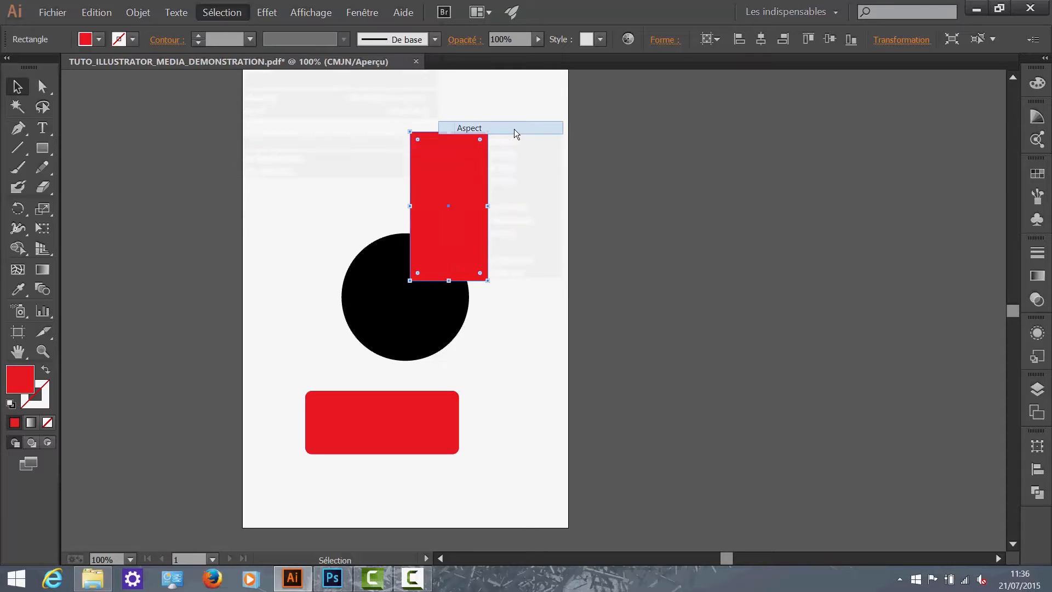
{"action": "left_click", "coordinate": [485, 230]}
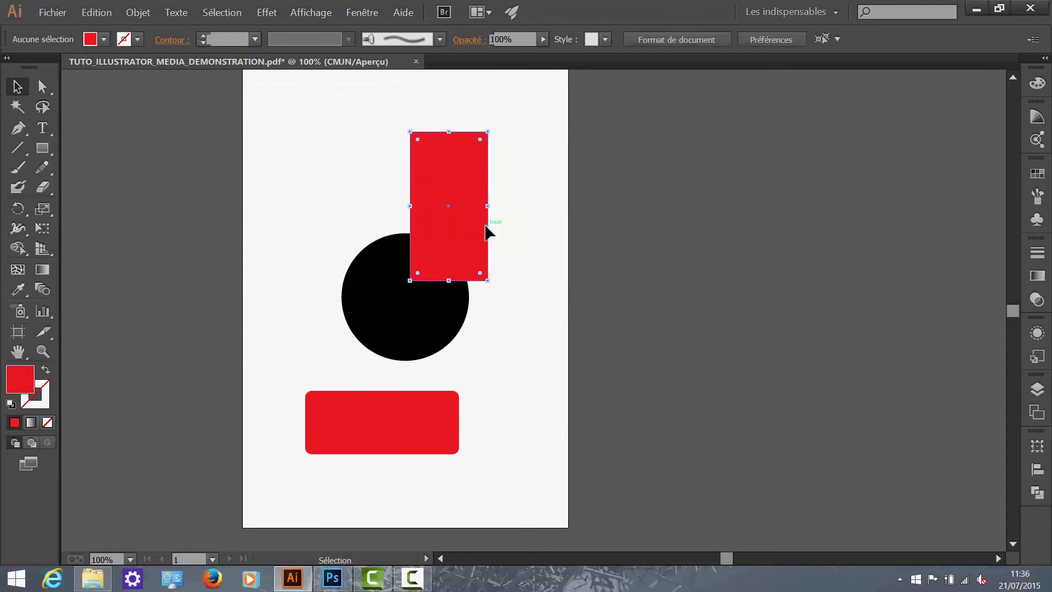
{"action": "left_click", "coordinate": [263, 221]}
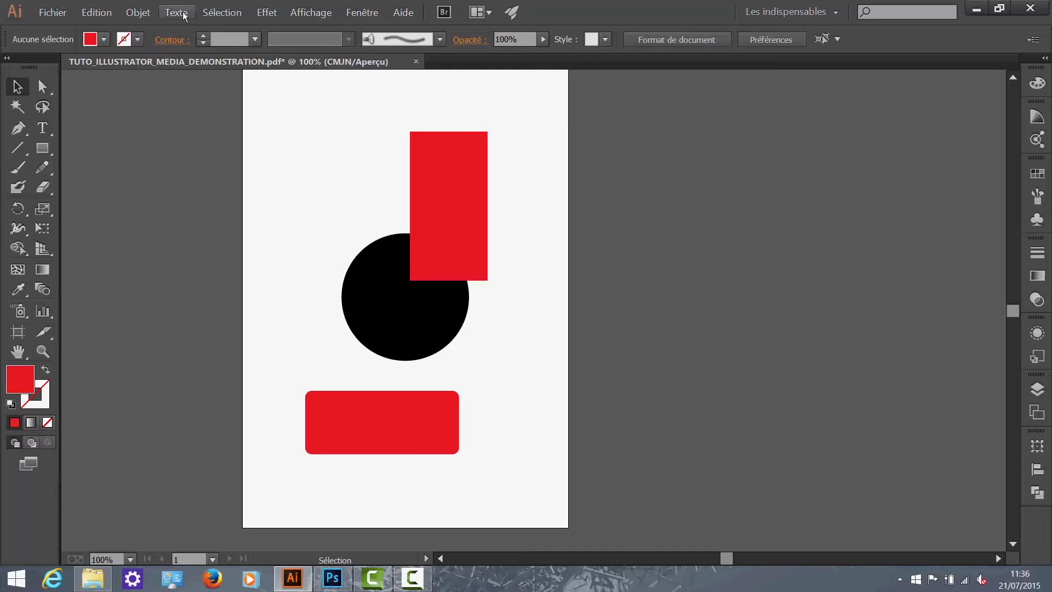
Step: Examine the criteria available for selecting identical objects, without applying any
{"action": "left_click", "coordinate": [222, 12]}
{"action": "mouse_move", "coordinate": [244, 129]}
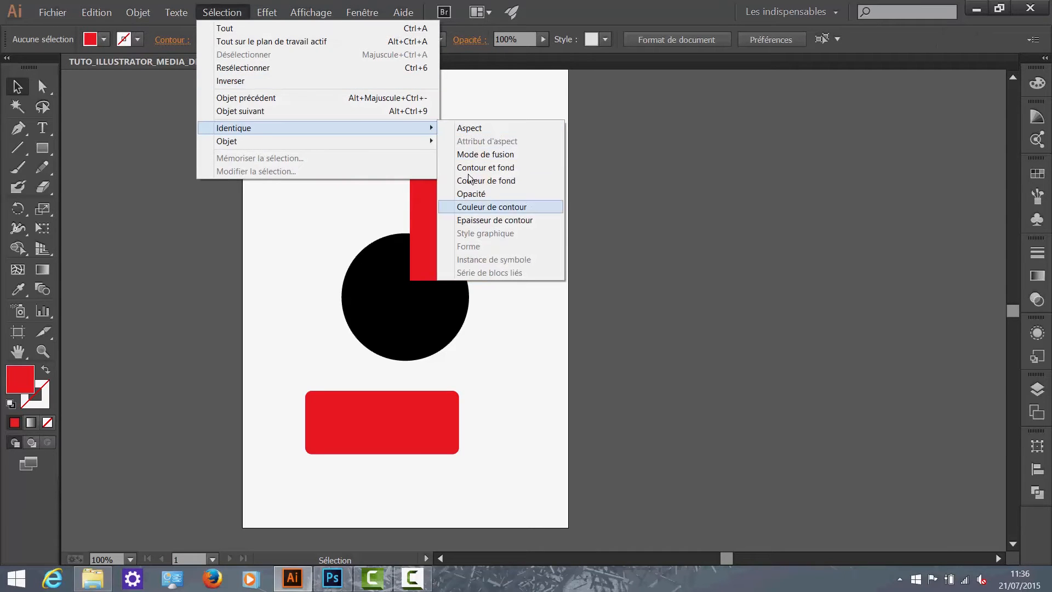
{"action": "left_click", "coordinate": [630, 213]}
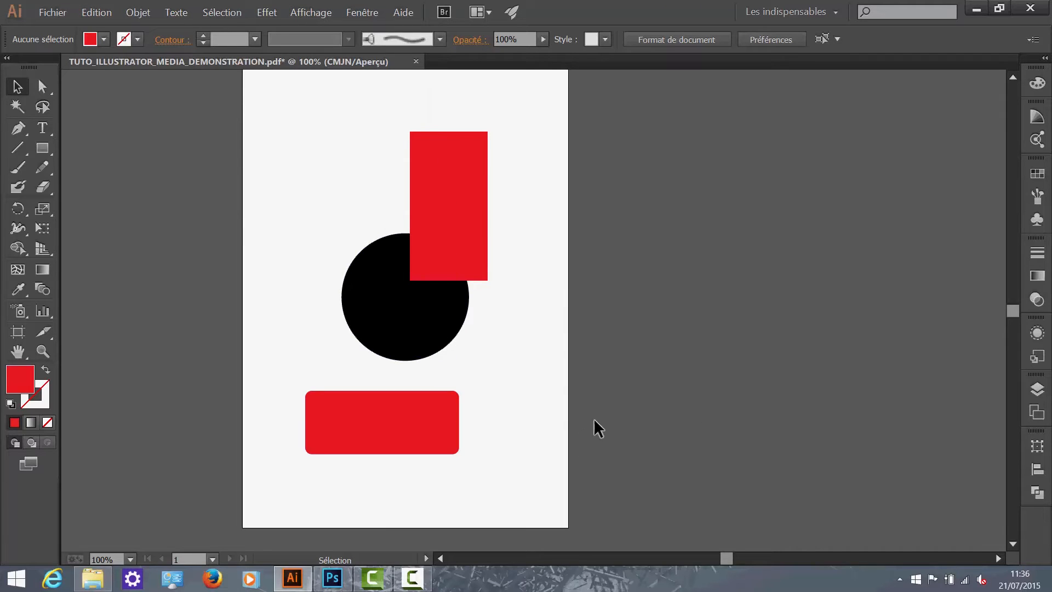
Step: Try a freehand Lasso selection in the empty area beside the black circle and clear the selection
{"action": "left_click", "coordinate": [44, 108]}
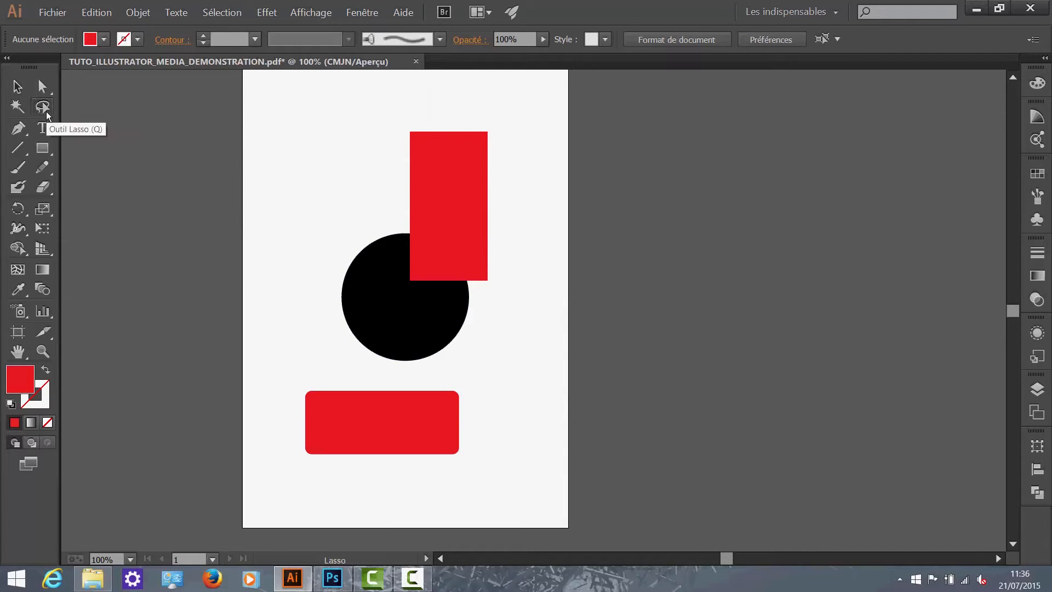
{"action": "mouse_move", "coordinate": [509, 347]}
{"action": "left_mouse_down"}
{"action": "mouse_move", "coordinate": [291, 216]}
{"action": "mouse_move", "coordinate": [435, 88]}
{"action": "mouse_move", "coordinate": [540, 285]}
{"action": "mouse_move", "coordinate": [508, 346]}
{"action": "left_mouse_up"}
{"action": "left_click", "coordinate": [17, 86]}
{"action": "left_click", "coordinate": [186, 156]}
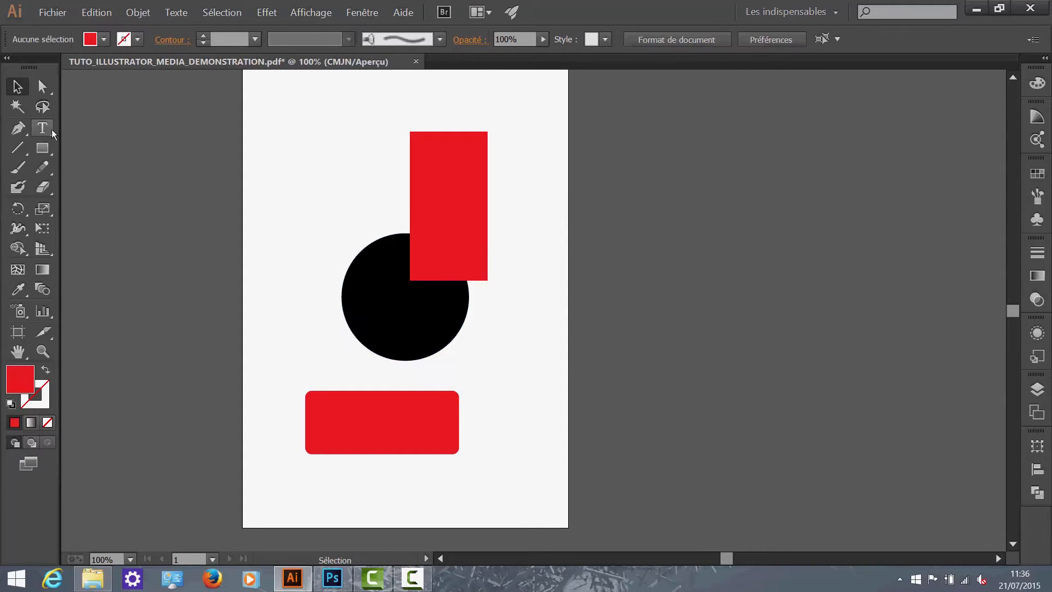
Step: Prepare the Pen tool to draw with no fill and a black stroke
{"action": "left_click", "coordinate": [16, 129]}
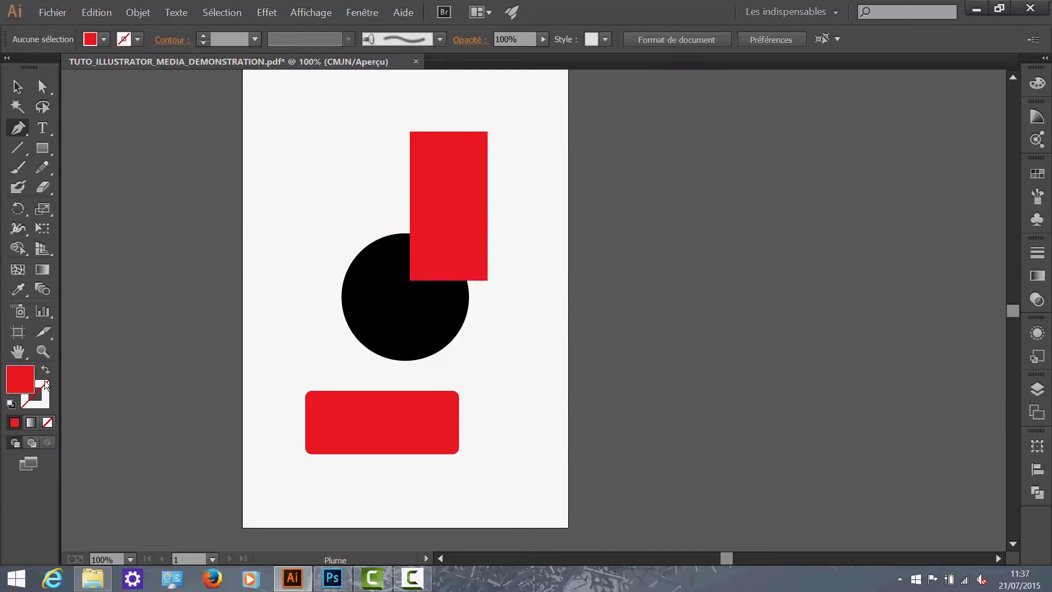
{"action": "key", "text": "shift+x"}
{"action": "left_click", "coordinate": [48, 393]}
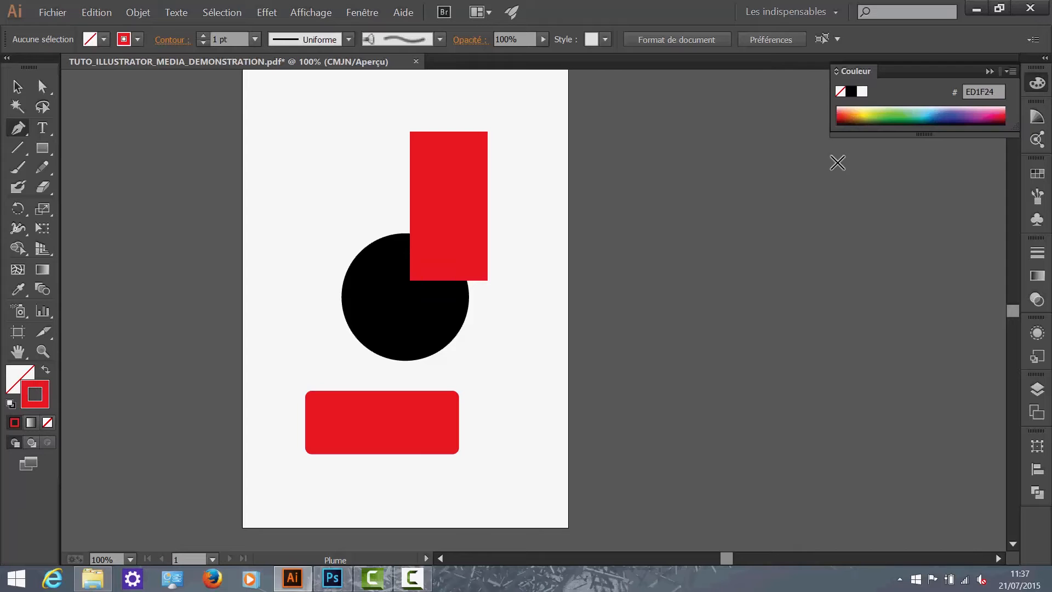
{"action": "left_click", "coordinate": [850, 93]}
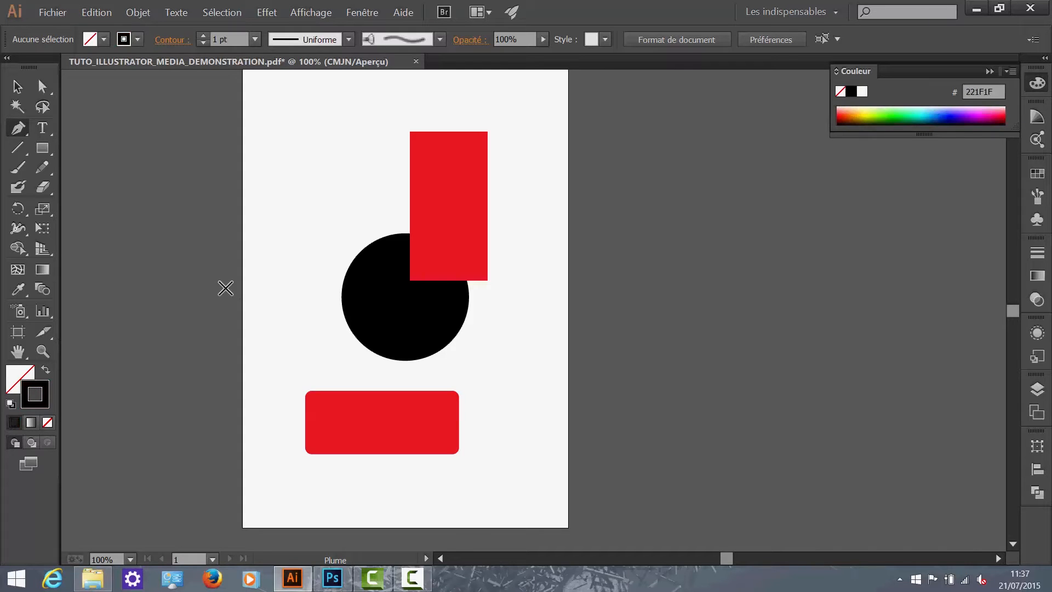
Step: Draw a closed curved path with the Pen tool above the black circle, beside the vertical red rectangle, and deselect it
{"action": "left_click", "coordinate": [19, 128]}
{"action": "key", "text": "Caps_Lock"}
{"action": "key", "text": "Caps_Lock"}
{"action": "left_click_drag", "start_coordinate": [276, 202], "coordinate": [405, 146]}
{"action": "left_click_drag", "start_coordinate": [336, 223], "coordinate": [272, 214]}
{"action": "left_click", "coordinate": [275, 202]}
{"action": "left_click", "coordinate": [17, 86]}
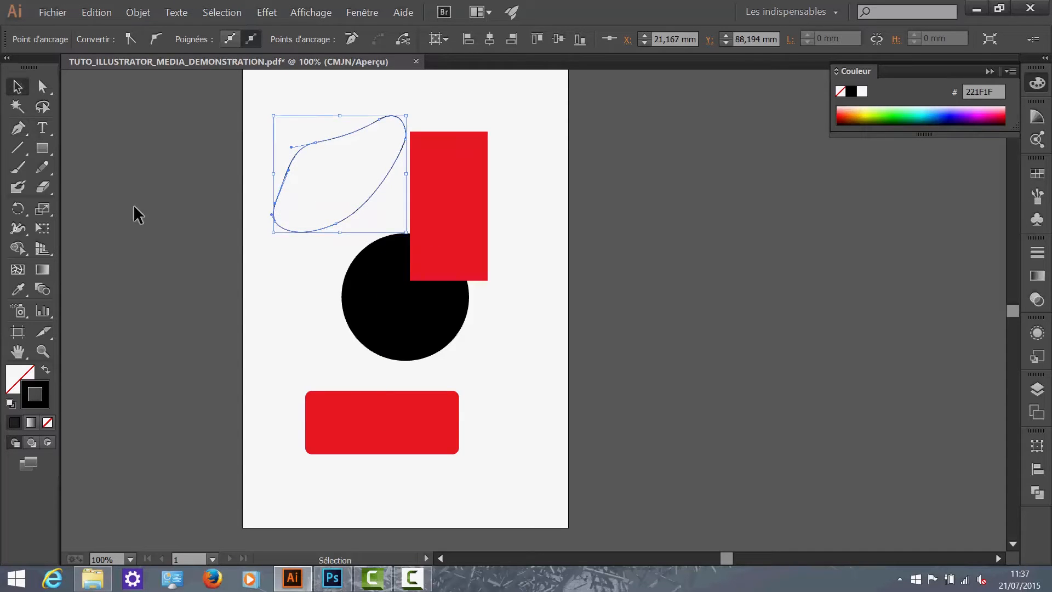
{"action": "left_click", "coordinate": [296, 275]}
Step: Swap the curved path's fill and stroke to give it a black fill without a stroke, and deselect it
{"action": "left_click", "coordinate": [276, 167]}
{"action": "left_click", "coordinate": [28, 371]}
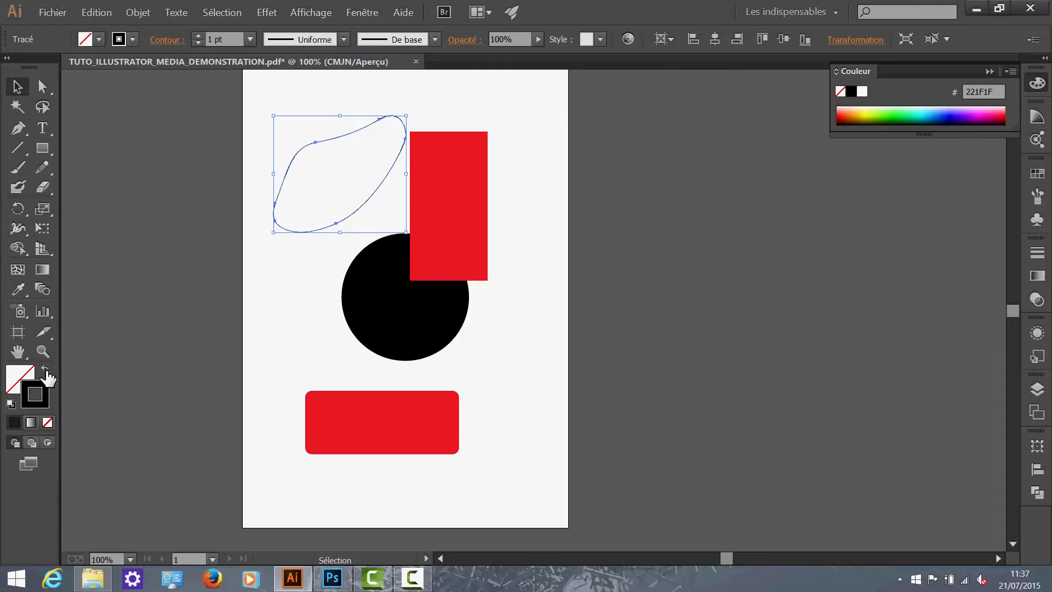
{"action": "left_click", "coordinate": [46, 369]}
{"action": "left_click", "coordinate": [321, 307]}
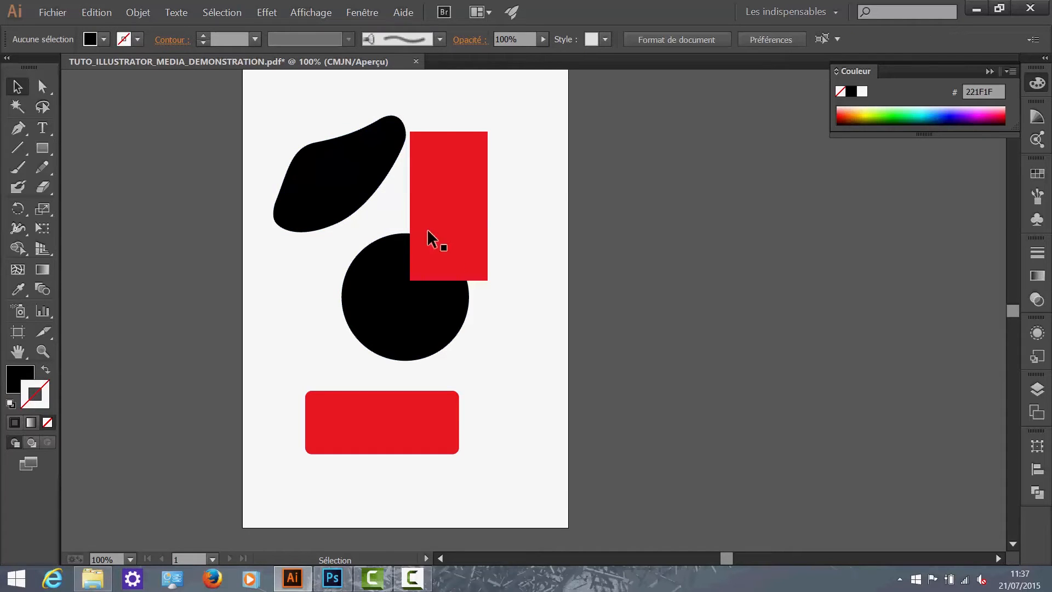
Step: Delete the black curved shape and swap the colours back to no fill with a black stroke
{"action": "left_click", "coordinate": [311, 216]}
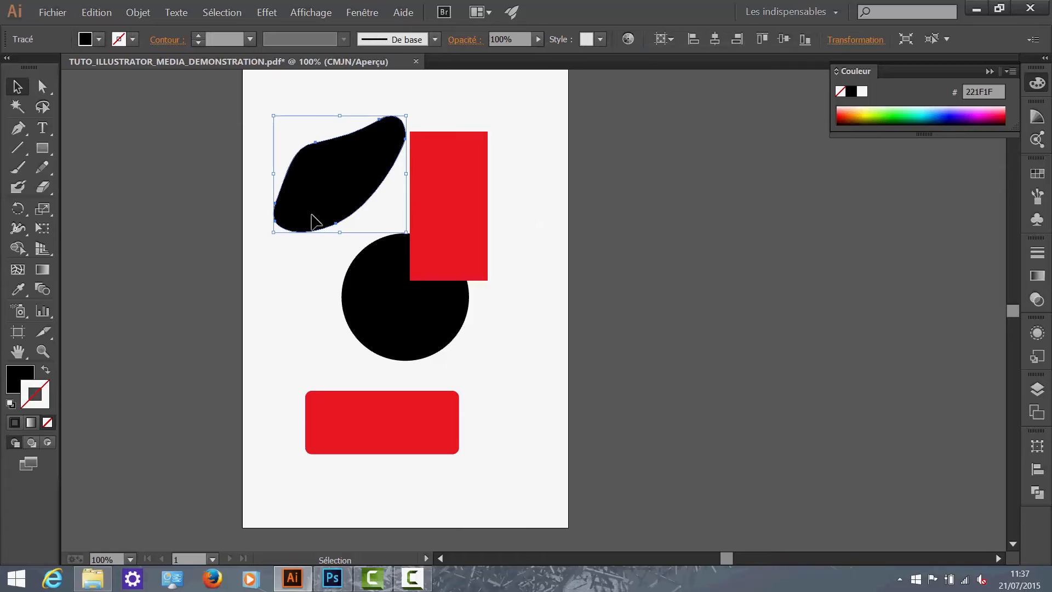
{"action": "key", "text": "Delete"}
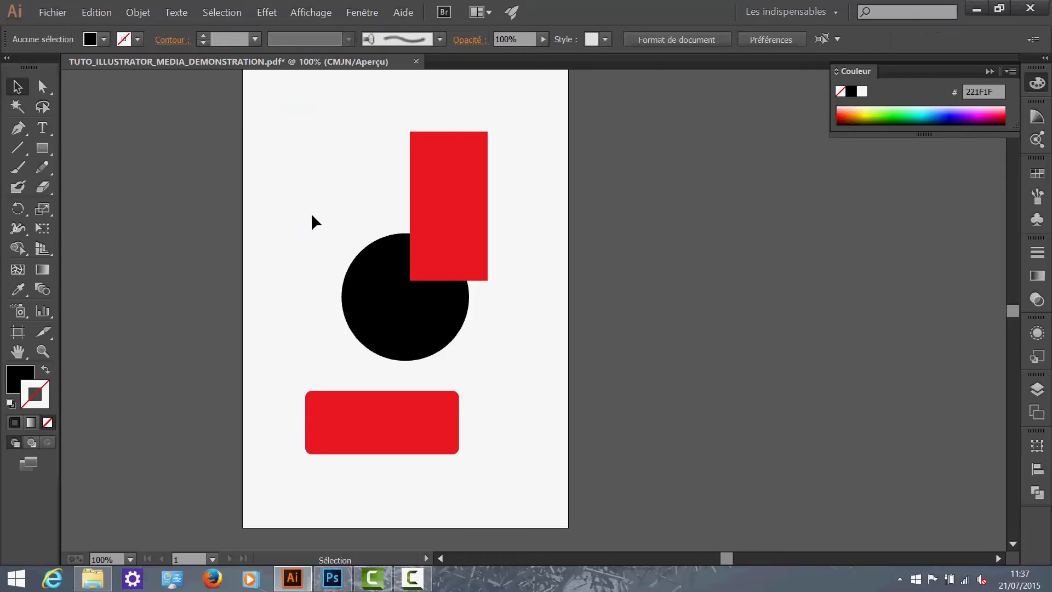
{"action": "left_click", "coordinate": [46, 370]}
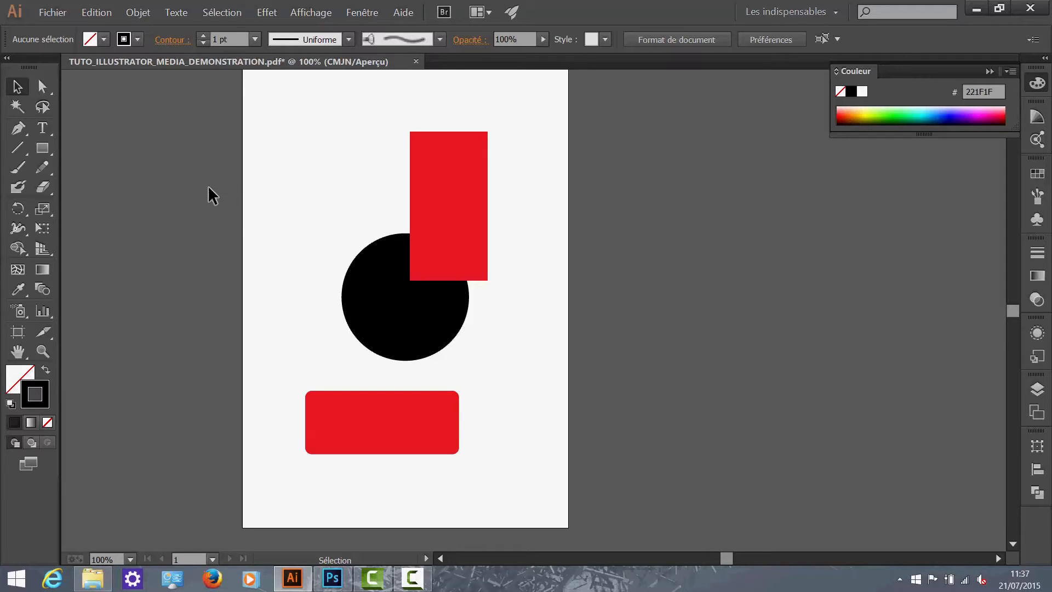
Step: Add the point text "fbnwjklfbhjvfwdlb" above the circle, beside the vertical red rectangle, and deselect it
{"action": "left_click", "coordinate": [49, 126]}
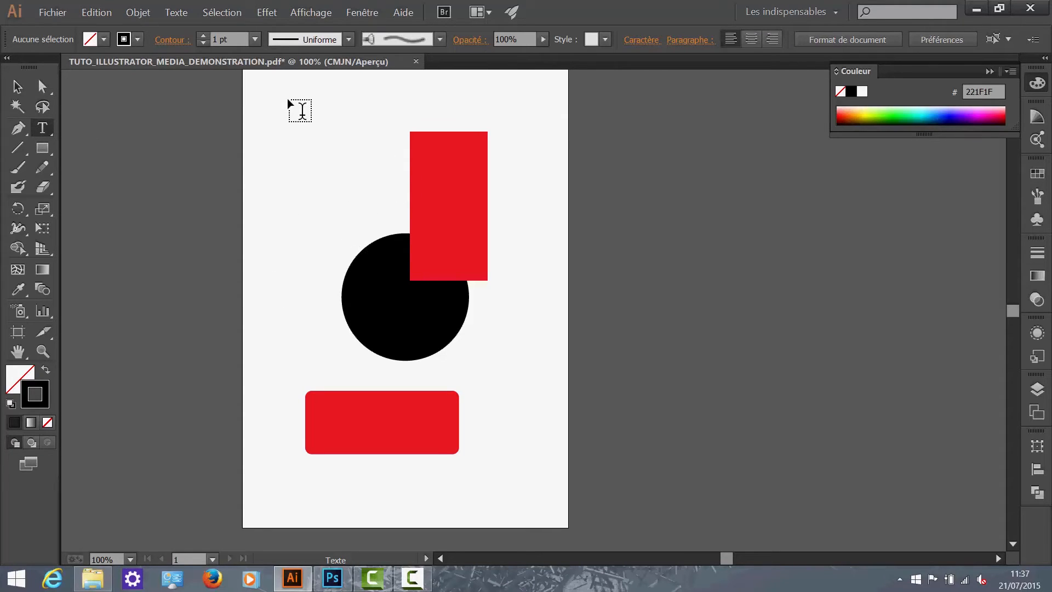
{"action": "left_click", "coordinate": [287, 149]}
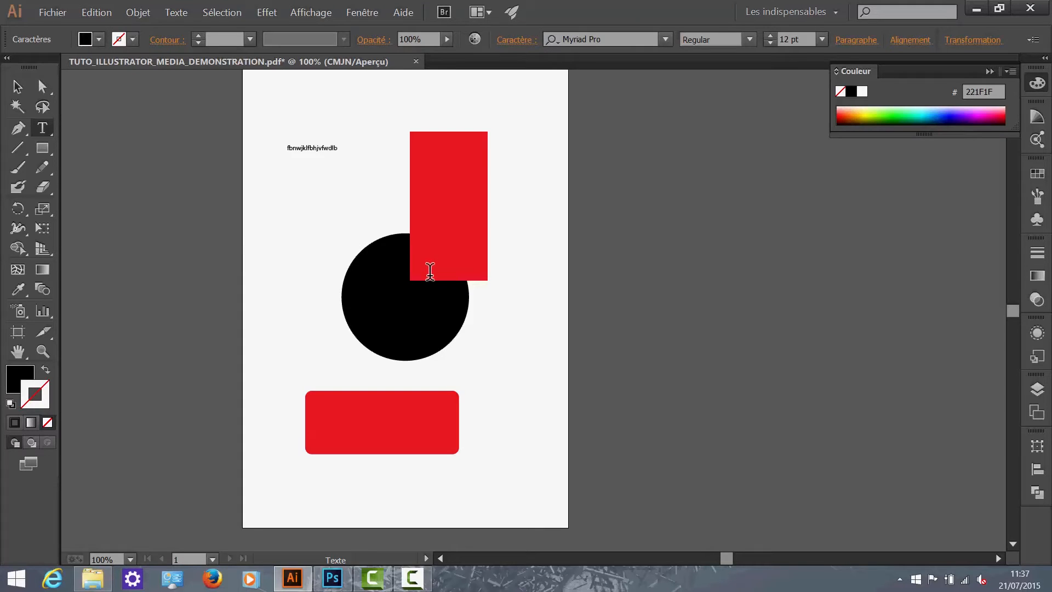
{"action": "left_click", "coordinate": [19, 89]}
{"action": "left_click", "coordinate": [196, 157]}
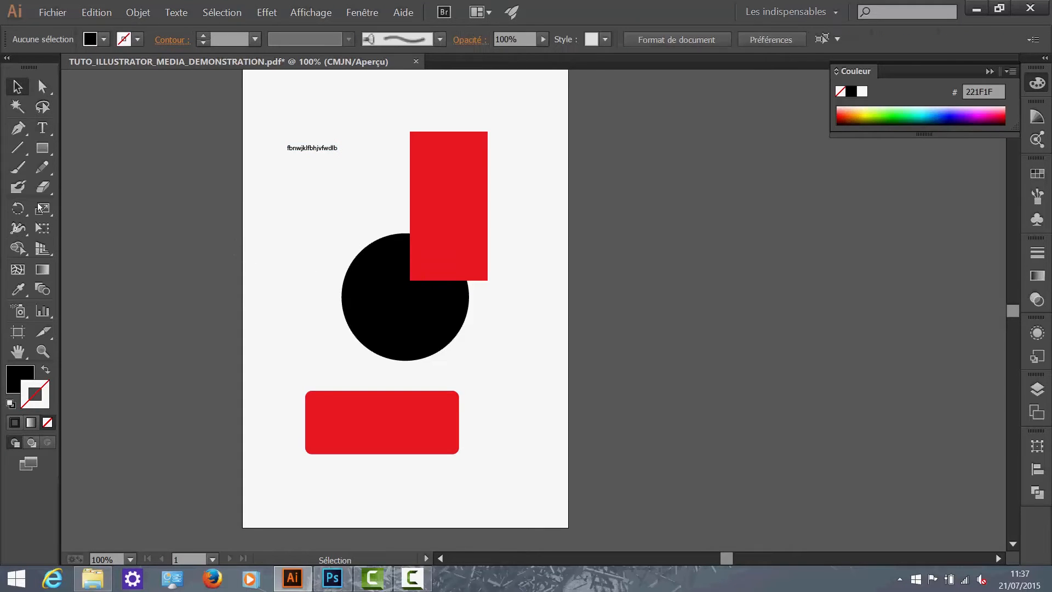
Step: Create a square area text box below the point text, fill in some placeholder letters, and select the box
{"action": "left_click", "coordinate": [42, 128]}
{"action": "left_click_drag", "start_coordinate": [258, 197], "coordinate": [333, 275]}
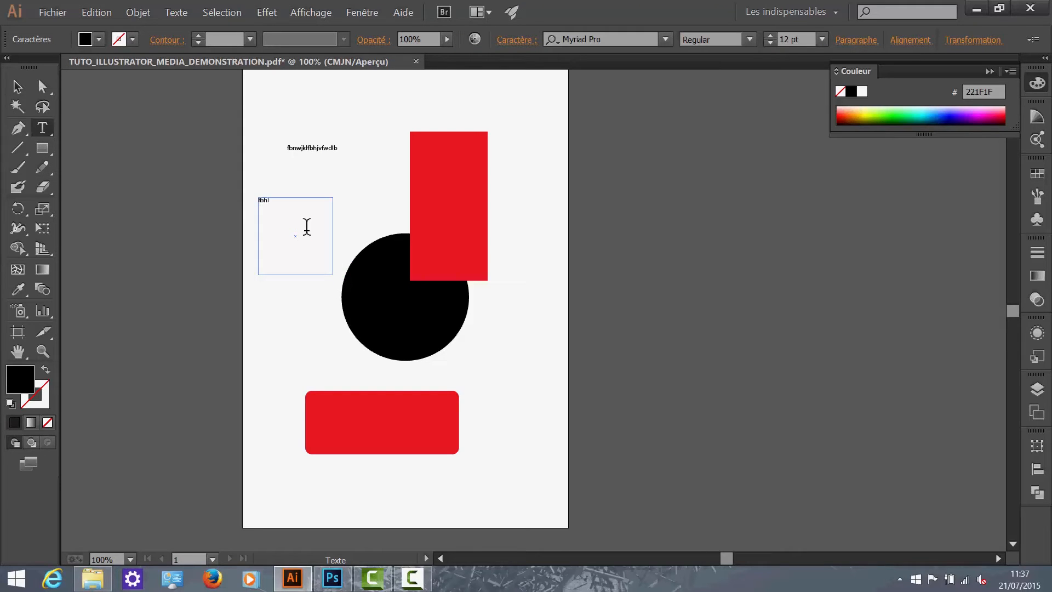
{"action": "left_click", "coordinate": [17, 86]}
{"action": "left_click", "coordinate": [284, 258]}
{"action": "left_click", "coordinate": [293, 217]}
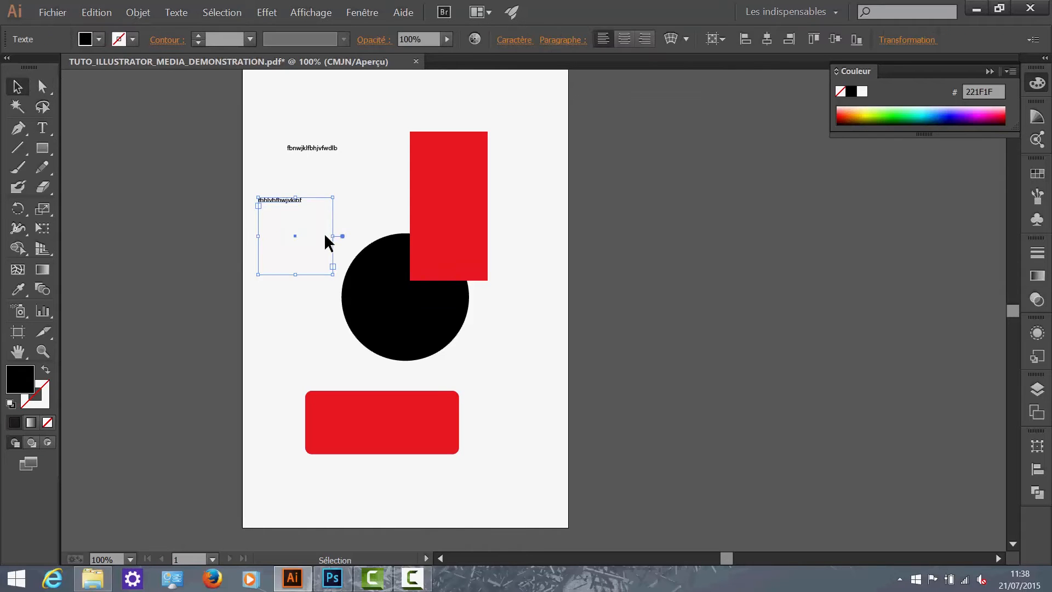
Step: Make the area text box narrower and shorter, and delete it
{"action": "left_click_drag", "start_coordinate": [333, 236], "coordinate": [283, 230]}
{"action": "left_click", "coordinate": [289, 225]}
{"action": "left_click", "coordinate": [285, 204]}
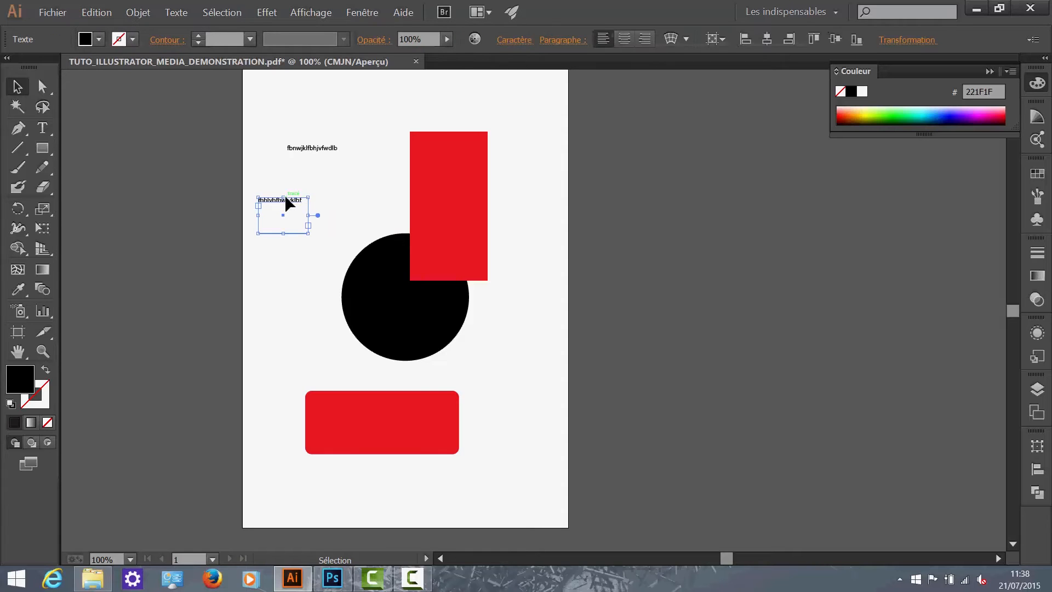
{"action": "key", "text": "Delete"}
Step: Enter text editing on the line "fbnwjklfbhjvfwdlb", place the cursor between its letters, and leave editing with nothing selected
{"action": "scroll", "coordinate": [344, 124], "scroll_direction": "up", "scroll_amount": 5}
{"action": "scroll", "coordinate": [345, 126], "scroll_direction": "up", "scroll_amount": 2}
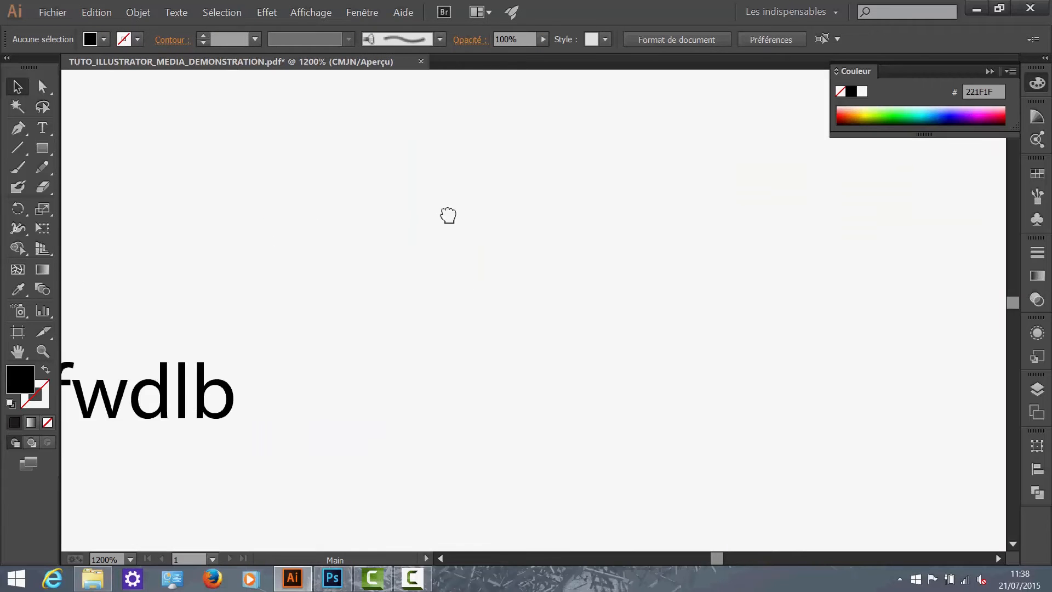
{"action": "left_click_drag", "start_coordinate": [109, 416], "coordinate": [608, 317]}
{"action": "scroll", "coordinate": [467, 320], "scroll_direction": "down", "scroll_amount": 2}
{"action": "left_click_drag", "start_coordinate": [464, 321], "coordinate": [454, 310]}
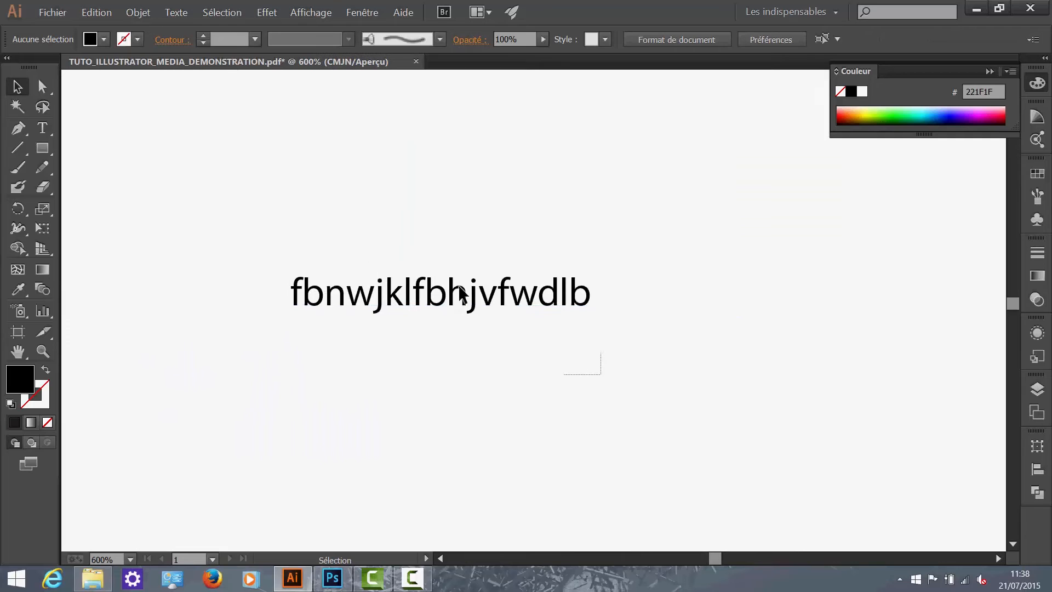
{"action": "left_click", "coordinate": [404, 291]}
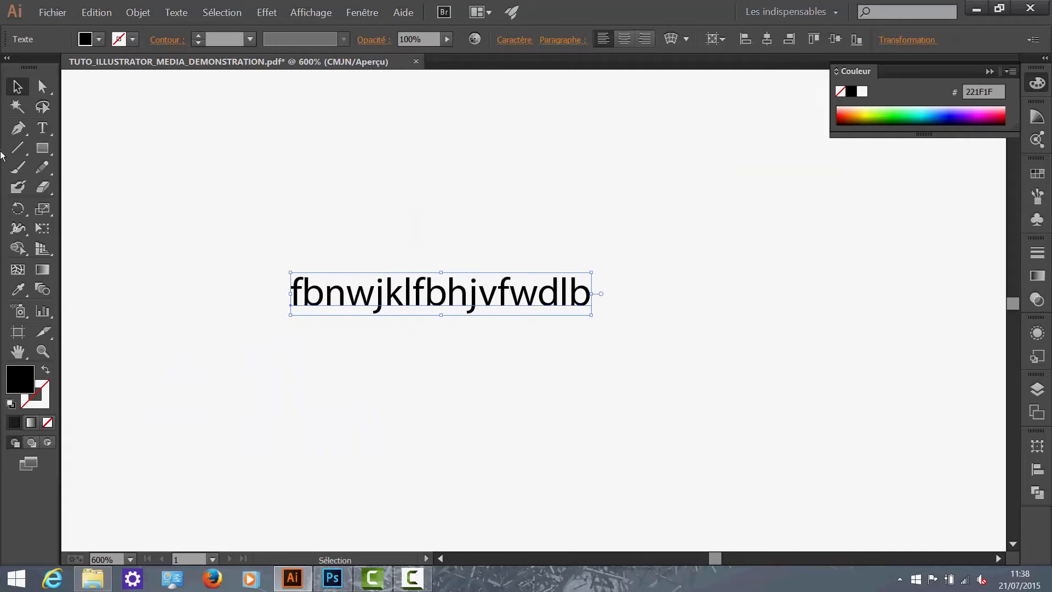
{"action": "left_click", "coordinate": [93, 145]}
{"action": "double_click", "coordinate": [380, 303]}
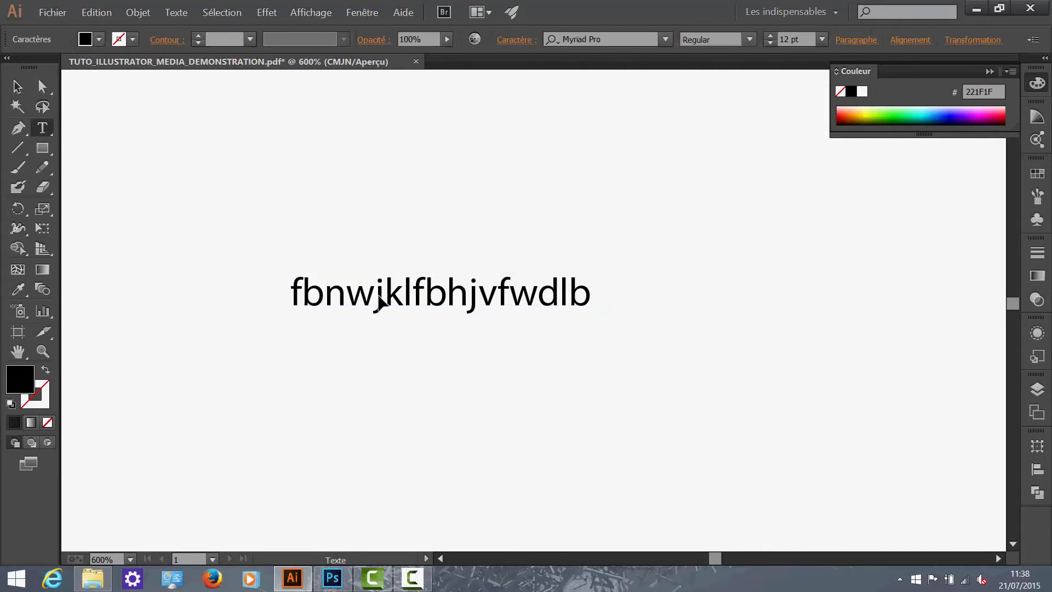
{"action": "left_click", "coordinate": [530, 302]}
{"action": "left_click", "coordinate": [18, 87]}
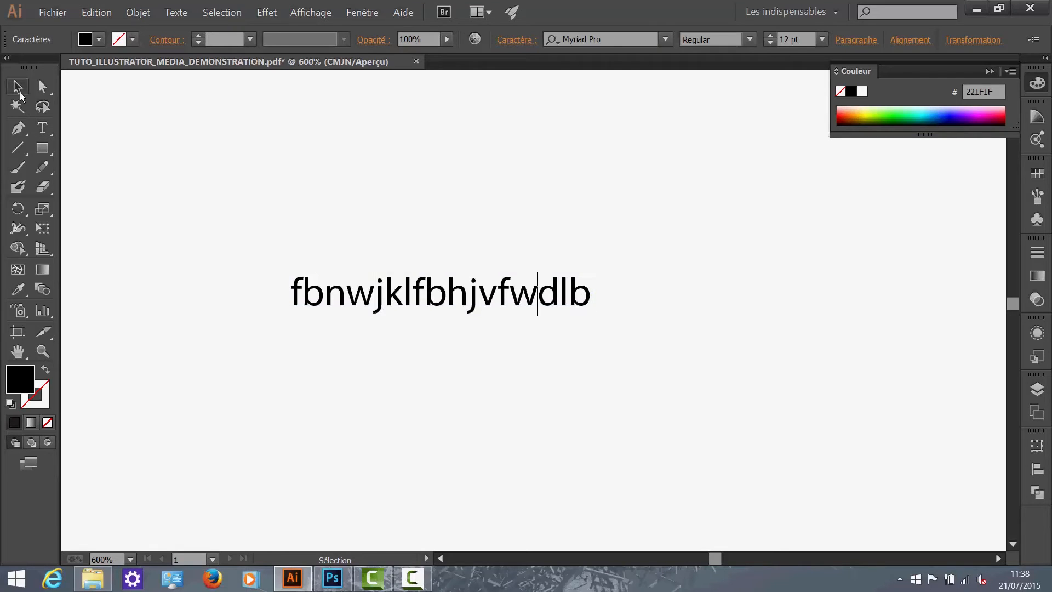
{"action": "left_click", "coordinate": [423, 335]}
Step: Convert the text line to vector outlines and deselect it
{"action": "left_click", "coordinate": [413, 286]}
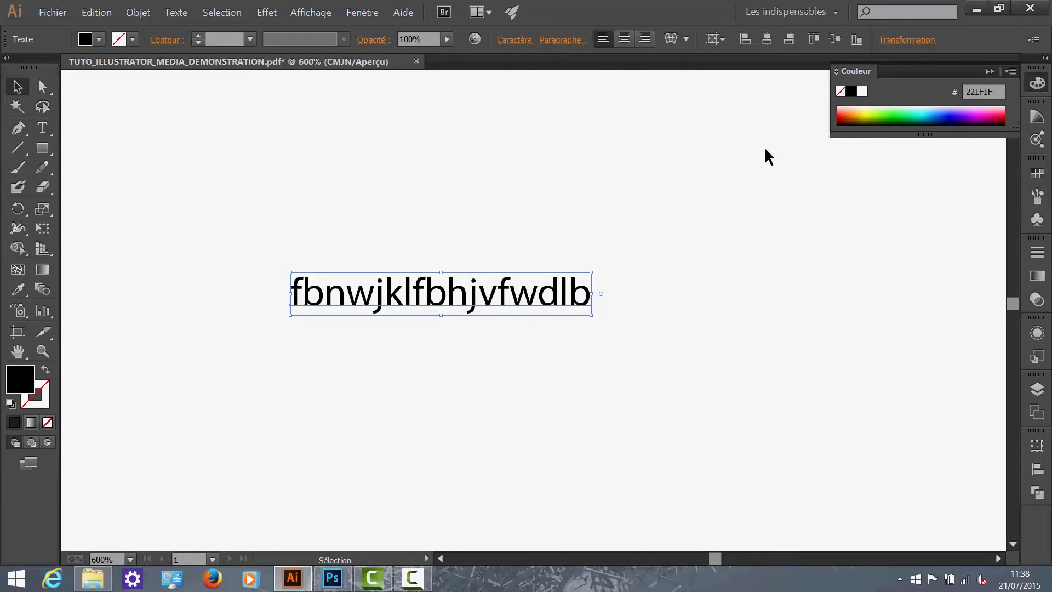
{"action": "left_click", "coordinate": [899, 49]}
{"action": "left_click", "coordinate": [521, 369]}
{"action": "left_click", "coordinate": [488, 314]}
{"action": "left_click", "coordinate": [185, 17]}
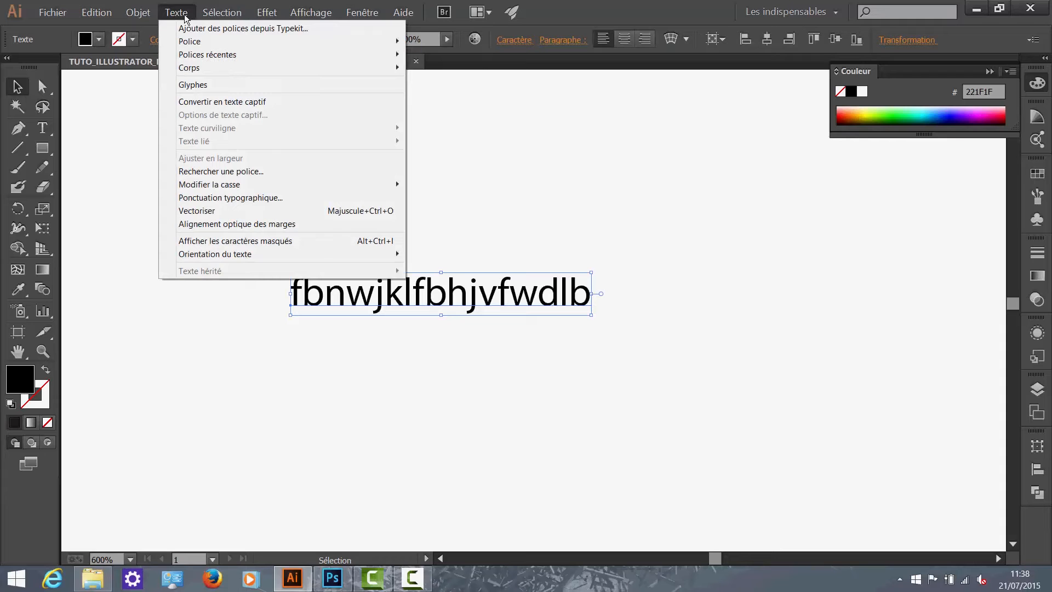
{"action": "left_click", "coordinate": [211, 211]}
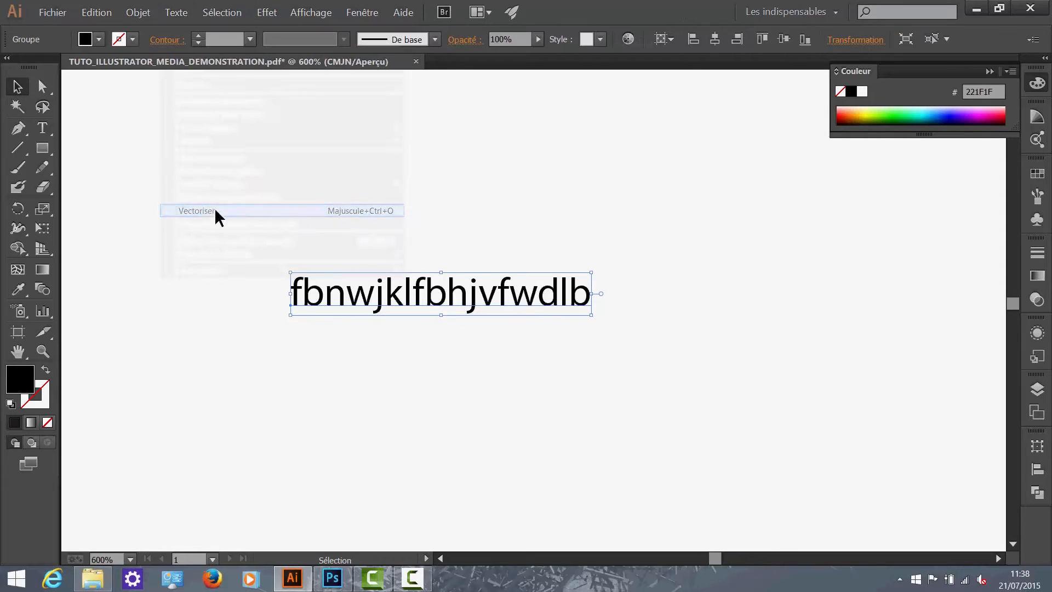
{"action": "left_click", "coordinate": [528, 386]}
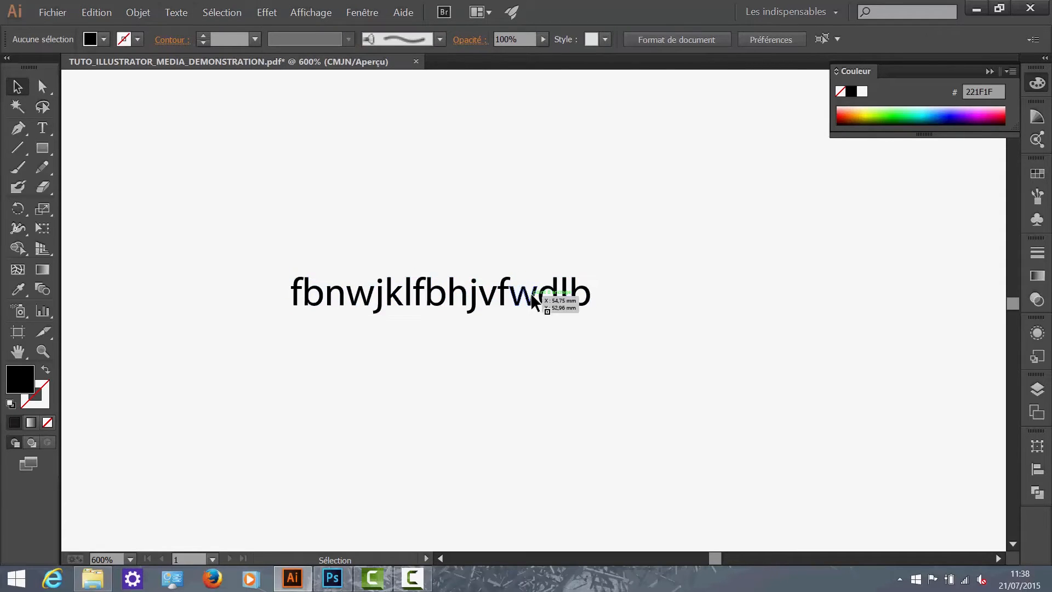
Step: Select the outlined lettering to examine its anchor points, and deselect it
{"action": "left_click", "coordinate": [554, 299]}
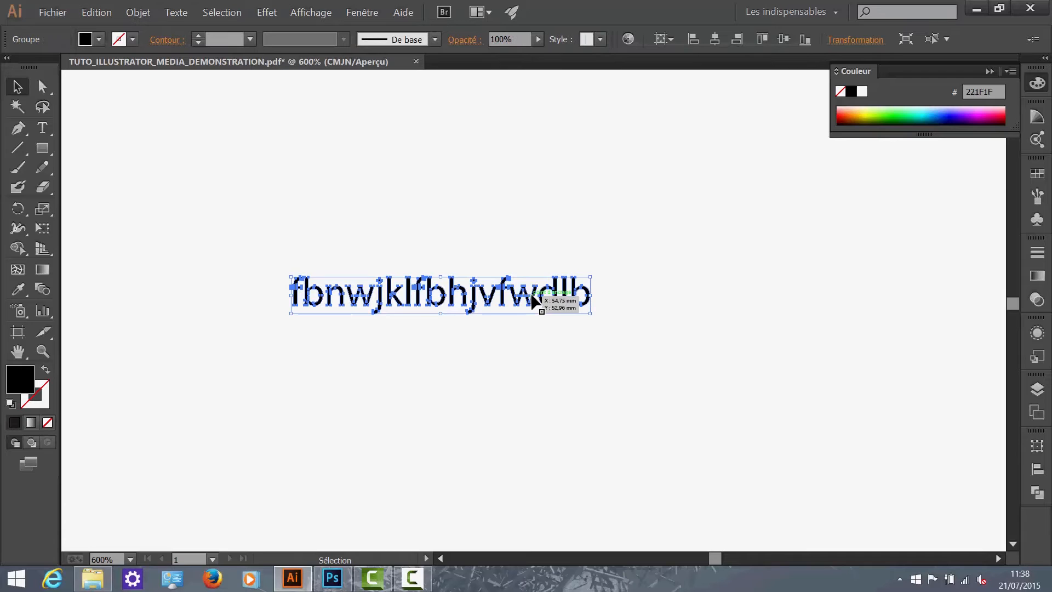
{"action": "left_click", "coordinate": [357, 246]}
{"action": "scroll", "coordinate": [413, 286], "scroll_direction": "up", "scroll_amount": 3}
{"action": "mouse_move", "coordinate": [402, 298]}
{"action": "left_mouse_down"}
{"action": "mouse_move", "coordinate": [568, 286]}
{"action": "mouse_move", "coordinate": [401, 290]}
{"action": "mouse_move", "coordinate": [420, 302]}
{"action": "left_mouse_up"}
{"action": "scroll", "coordinate": [399, 291], "scroll_direction": "down", "scroll_amount": 1}
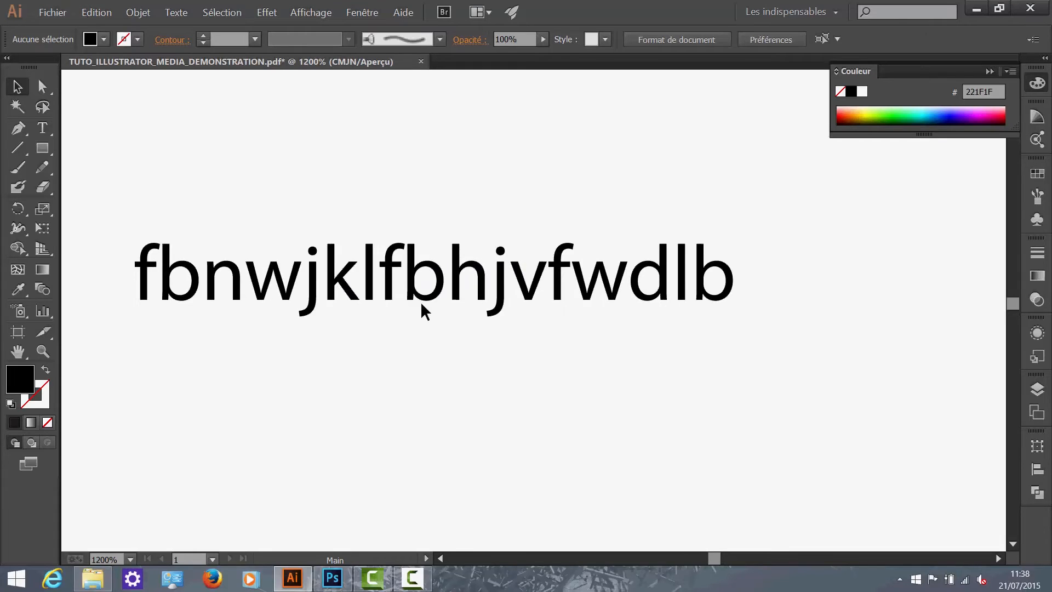
Step: Ungroup the outlined lettering into separate letters and deselect them
{"action": "left_click_drag", "start_coordinate": [625, 412], "coordinate": [403, 235]}
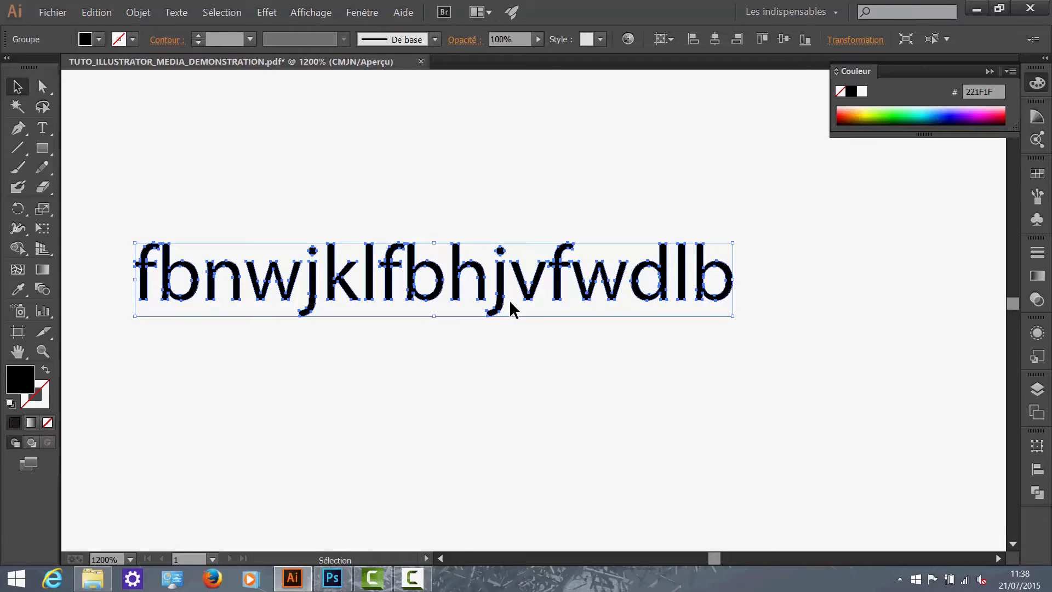
{"action": "left_click_drag", "start_coordinate": [513, 395], "coordinate": [330, 234]}
{"action": "right_click", "coordinate": [409, 286]}
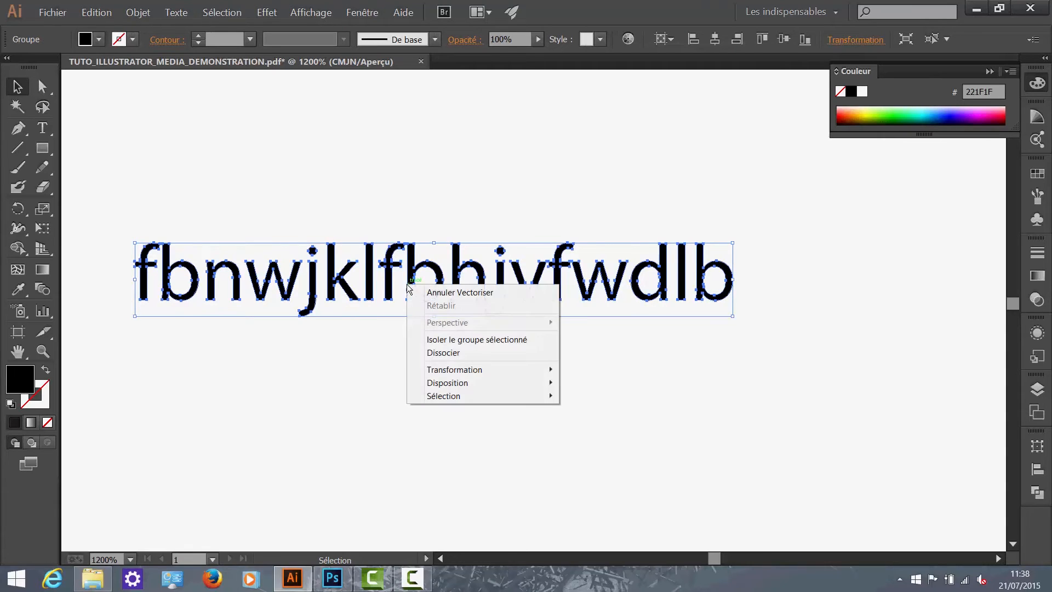
{"action": "left_click", "coordinate": [436, 353]}
{"action": "left_click", "coordinate": [517, 321]}
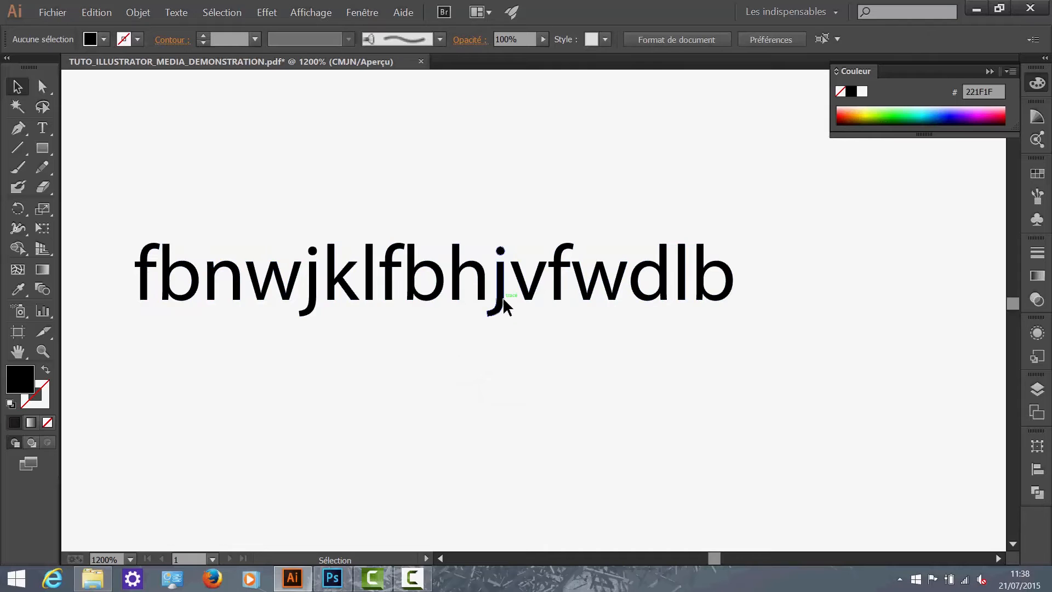
Step: Select the second letter j on its own, deselect it, and select the f between v and w
{"action": "left_click", "coordinate": [502, 297]}
{"action": "left_click", "coordinate": [517, 329]}
{"action": "scroll", "coordinate": [535, 282], "scroll_direction": "up", "scroll_amount": 4}
{"action": "left_click", "coordinate": [651, 297]}
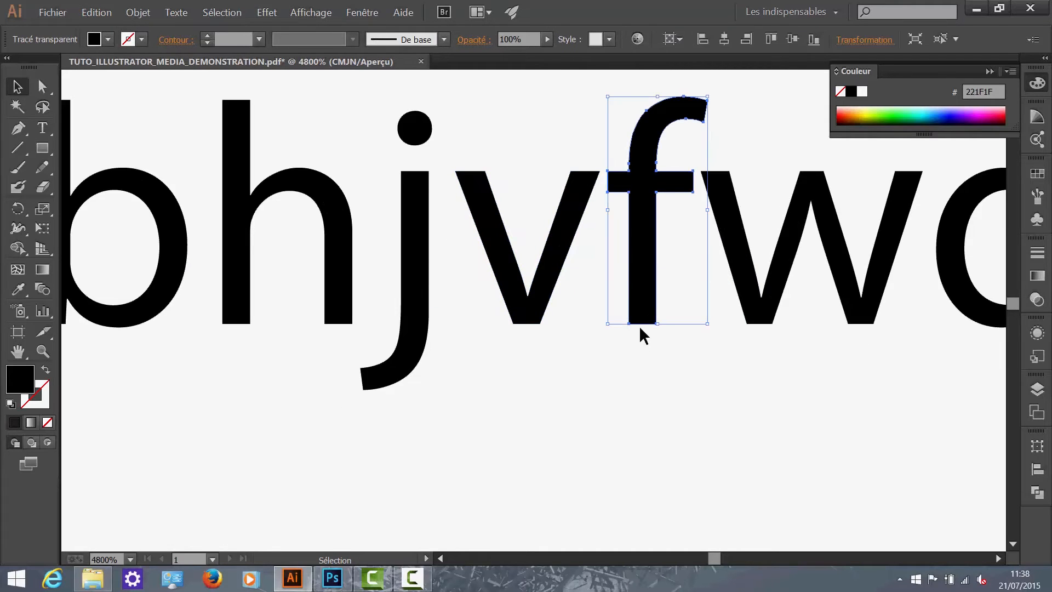
Step: Stretch the bottom of the f between v and w straight down into a long descender with Direct Selection, and deselect it
{"action": "key", "text": "a"}
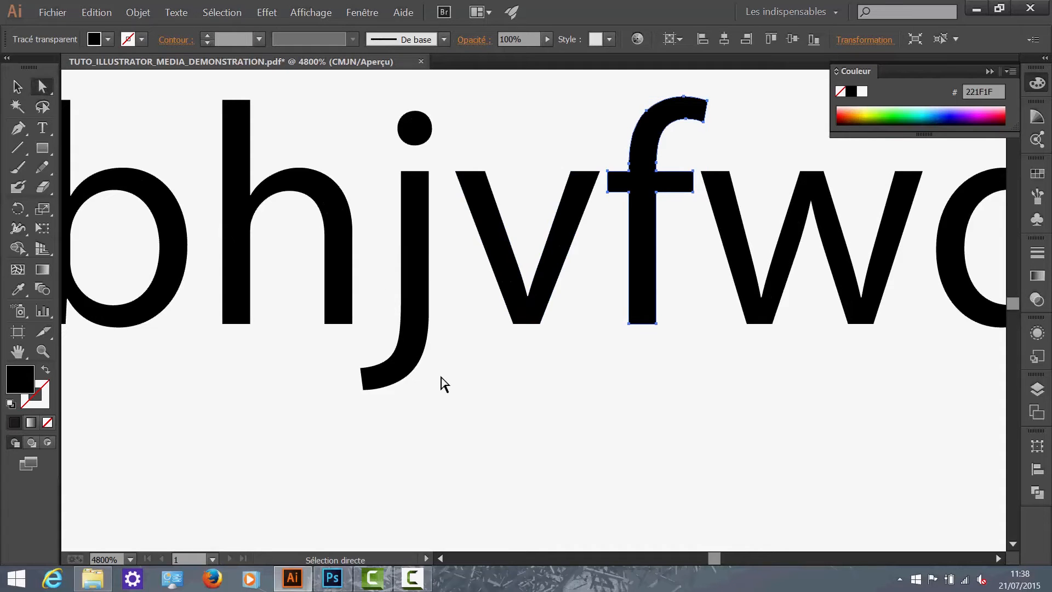
{"action": "left_click", "coordinate": [647, 337]}
{"action": "left_click_drag", "start_coordinate": [646, 324], "coordinate": [671, 500]}
{"action": "left_click", "coordinate": [734, 434]}
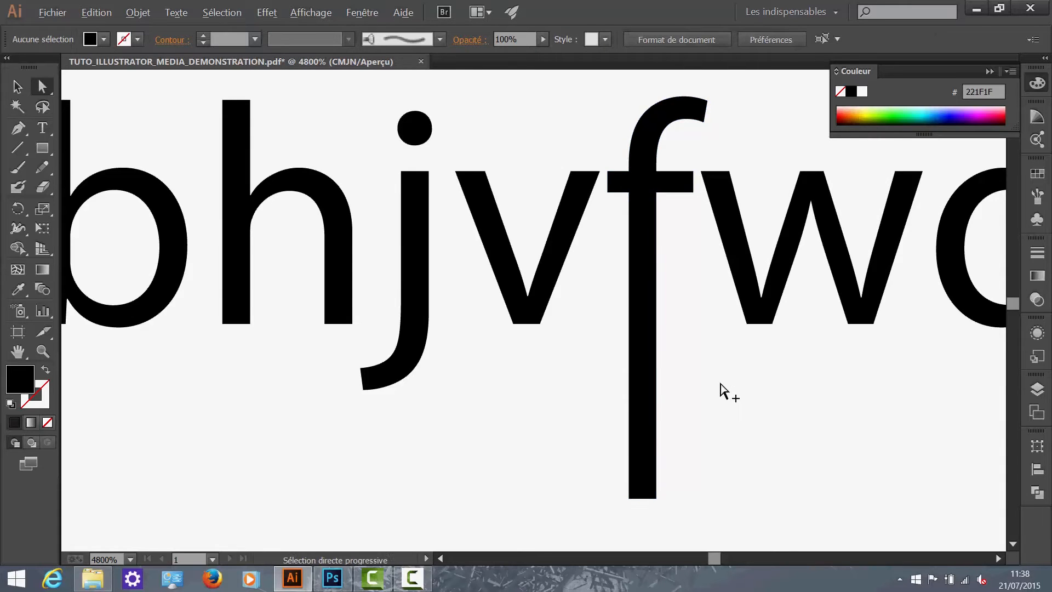
{"action": "scroll", "coordinate": [724, 392], "scroll_direction": "down", "scroll_amount": 4}
{"action": "left_click_drag", "start_coordinate": [732, 427], "coordinate": [642, 348]}
{"action": "scroll", "coordinate": [630, 334], "scroll_direction": "down", "scroll_amount": 1}
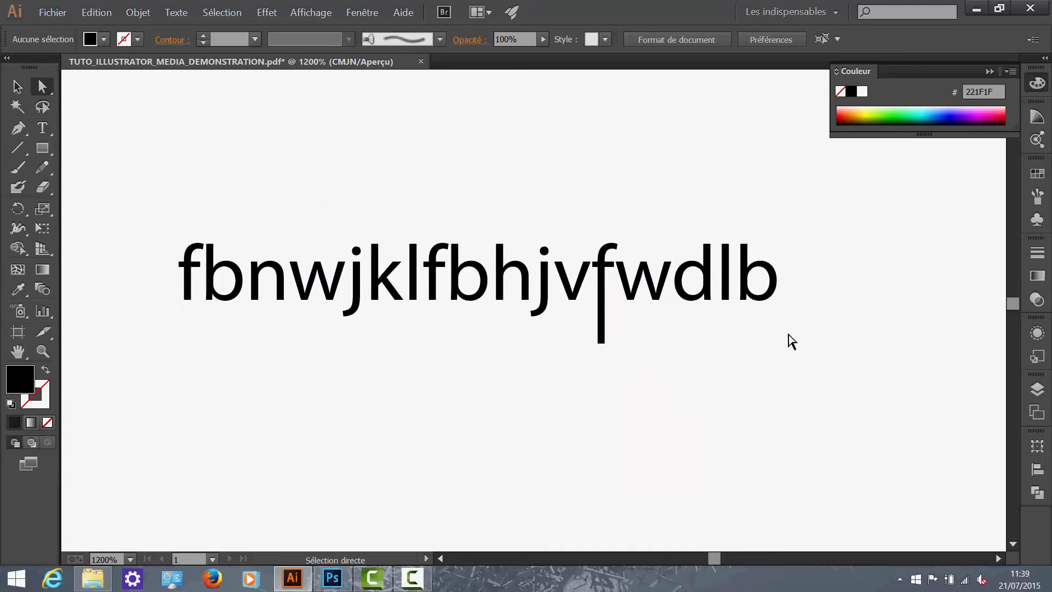
Step: Select all the separate outlined letters, including the f with the long descender, and delete them from the artboard
{"action": "scroll", "coordinate": [771, 350], "scroll_direction": "down", "scroll_amount": 1}
{"action": "left_click_drag", "start_coordinate": [720, 310], "coordinate": [634, 300]}
{"action": "scroll", "coordinate": [634, 300], "scroll_direction": "down", "scroll_amount": 1}
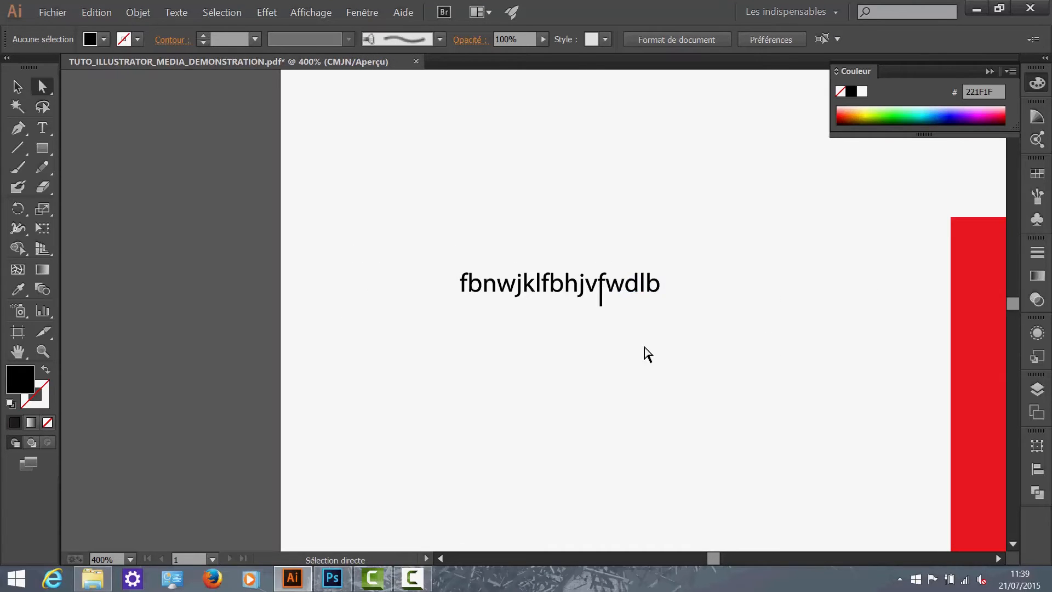
{"action": "left_click_drag", "start_coordinate": [647, 353], "coordinate": [512, 330]}
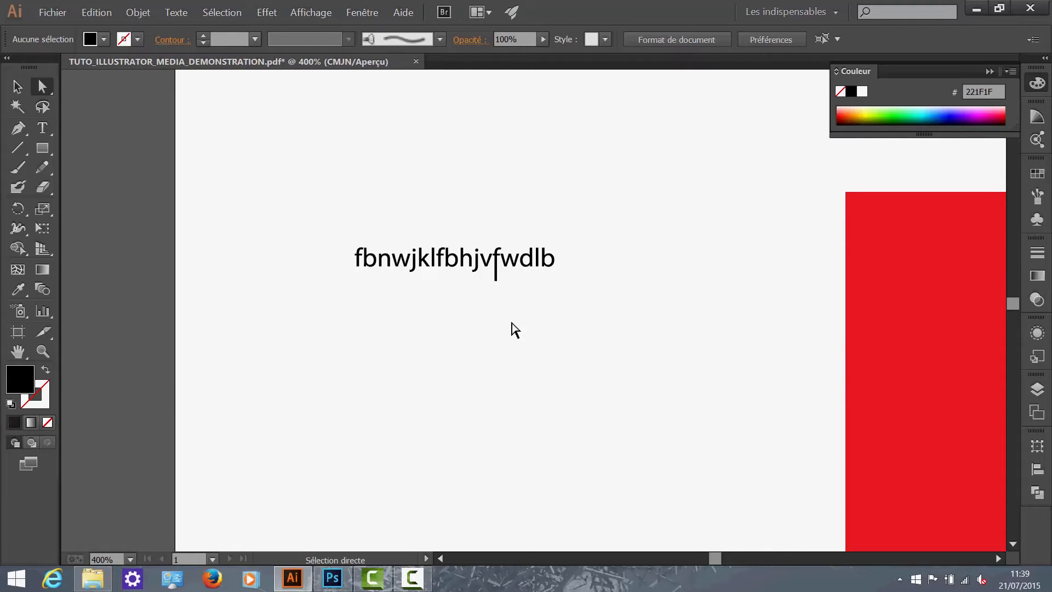
{"action": "left_click", "coordinate": [12, 89]}
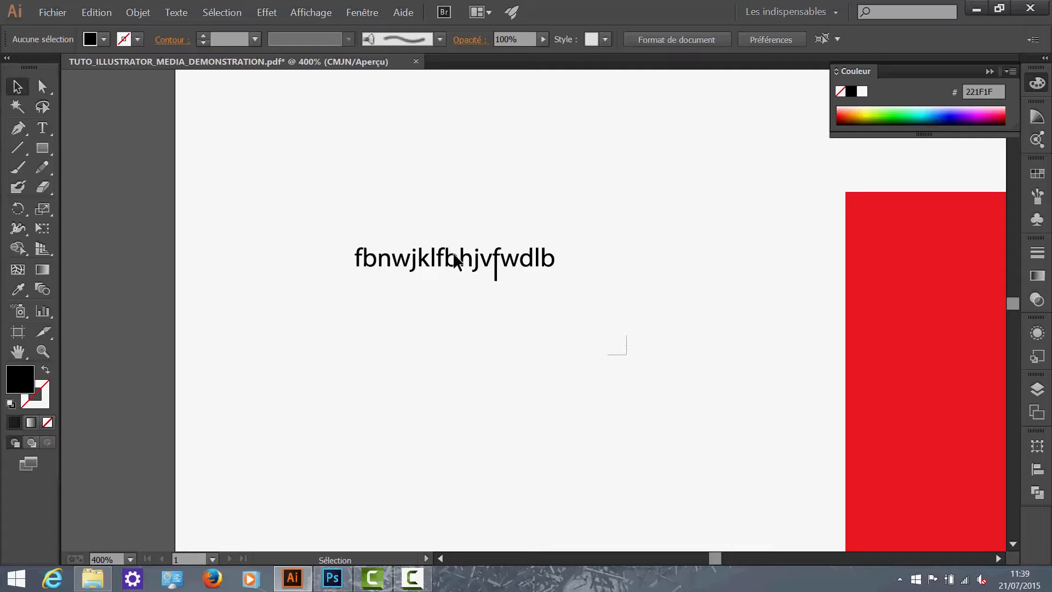
{"action": "left_click_drag", "start_coordinate": [617, 351], "coordinate": [223, 218]}
{"action": "key", "text": "Delete"}
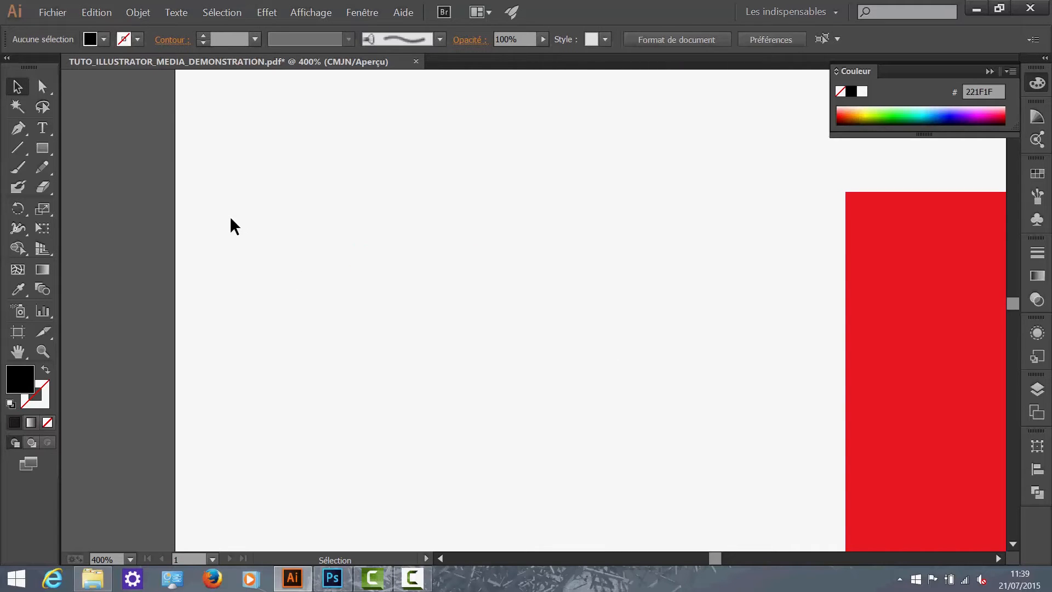
Step: Place the text shdfbdslkfhdbjvlfdqjhb along the upper-left edge of the black circle with the Type on a Path tool
{"action": "scroll", "coordinate": [361, 490], "scroll_direction": "down", "scroll_amount": 5}
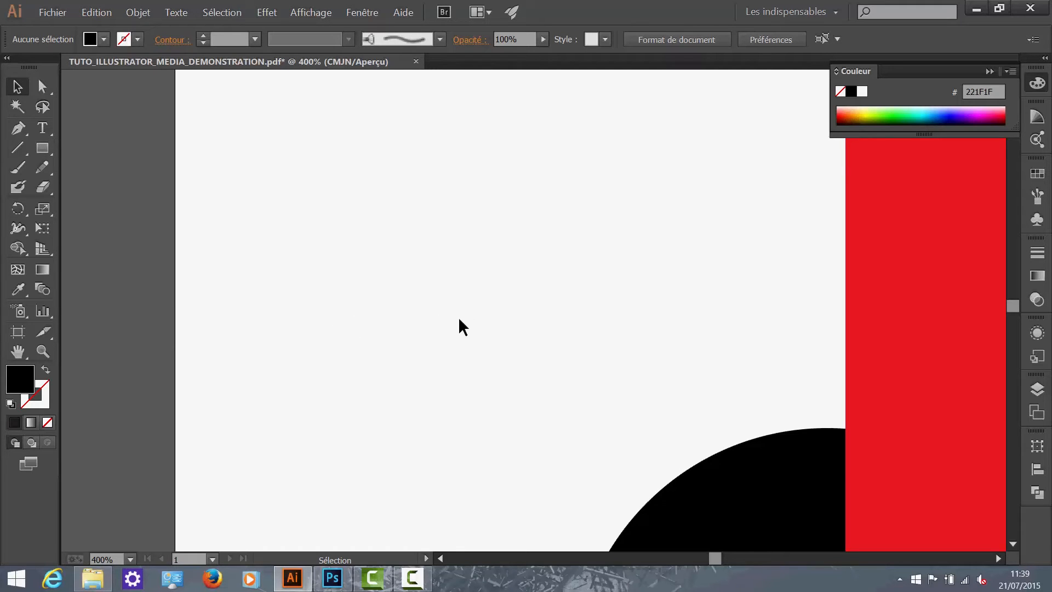
{"action": "scroll", "coordinate": [555, 378], "scroll_direction": "down", "scroll_amount": 1}
{"action": "scroll", "coordinate": [574, 387], "scroll_direction": "down", "scroll_amount": 2}
{"action": "left_click_drag", "start_coordinate": [515, 338], "coordinate": [383, 238]}
{"action": "scroll", "coordinate": [439, 303], "scroll_direction": "up", "scroll_amount": 3}
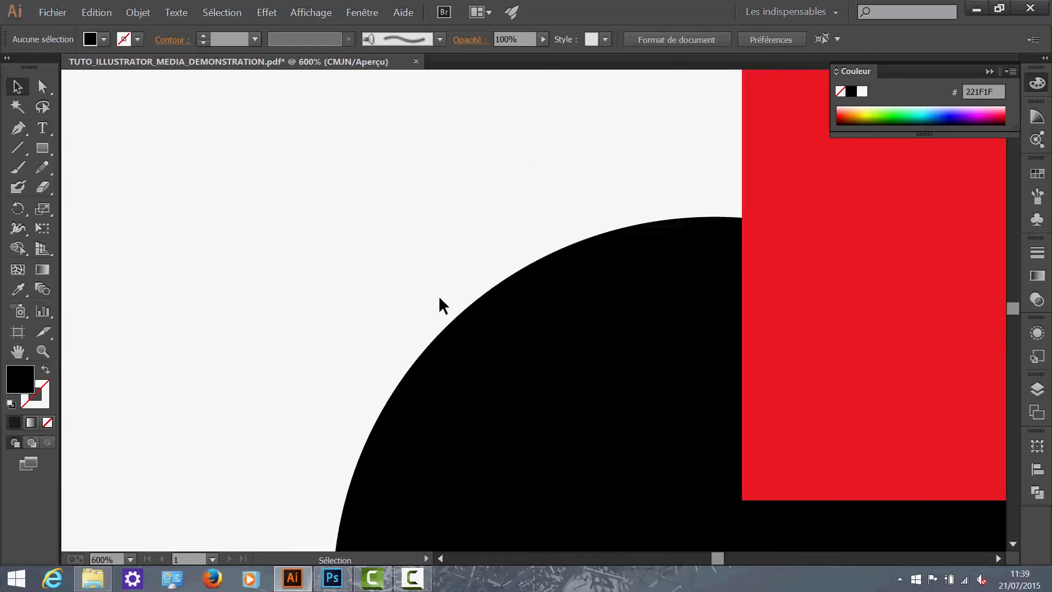
{"action": "left_click", "coordinate": [47, 129]}
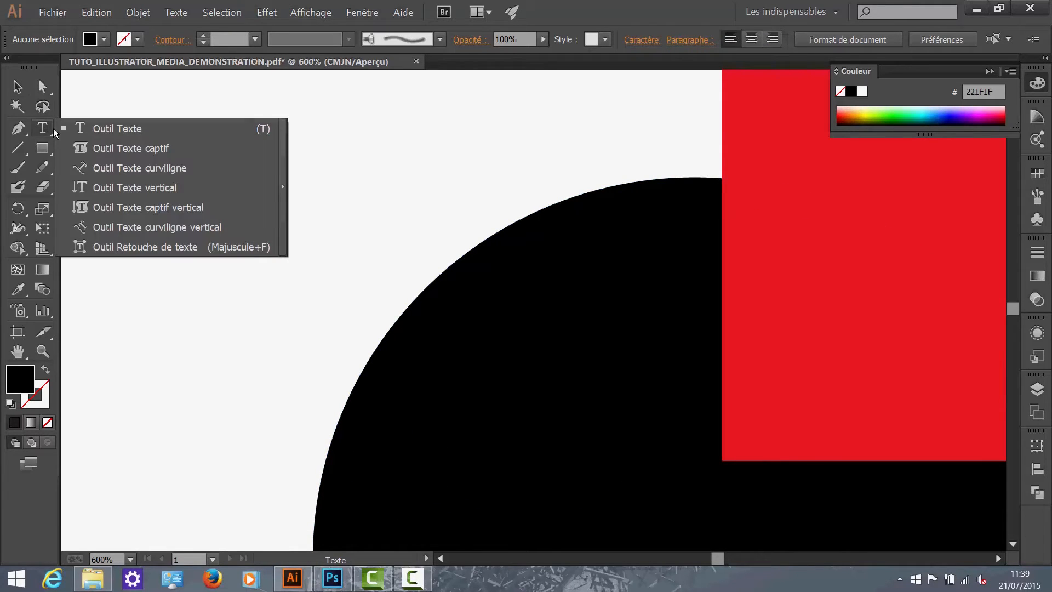
{"action": "left_click", "coordinate": [159, 168]}
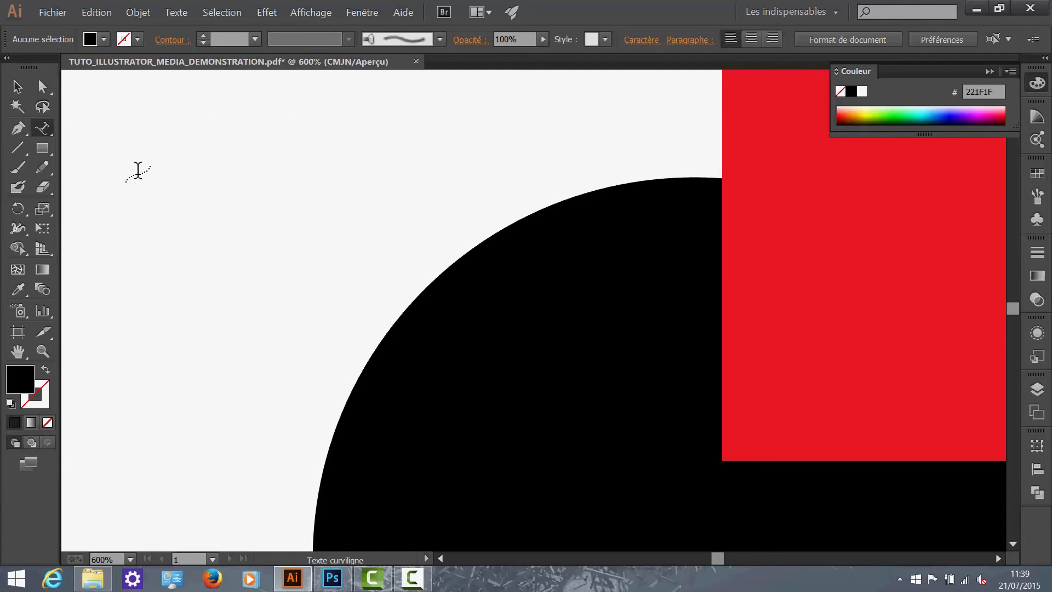
{"action": "left_click", "coordinate": [42, 128]}
{"action": "left_click", "coordinate": [134, 169]}
{"action": "left_click", "coordinate": [348, 393]}
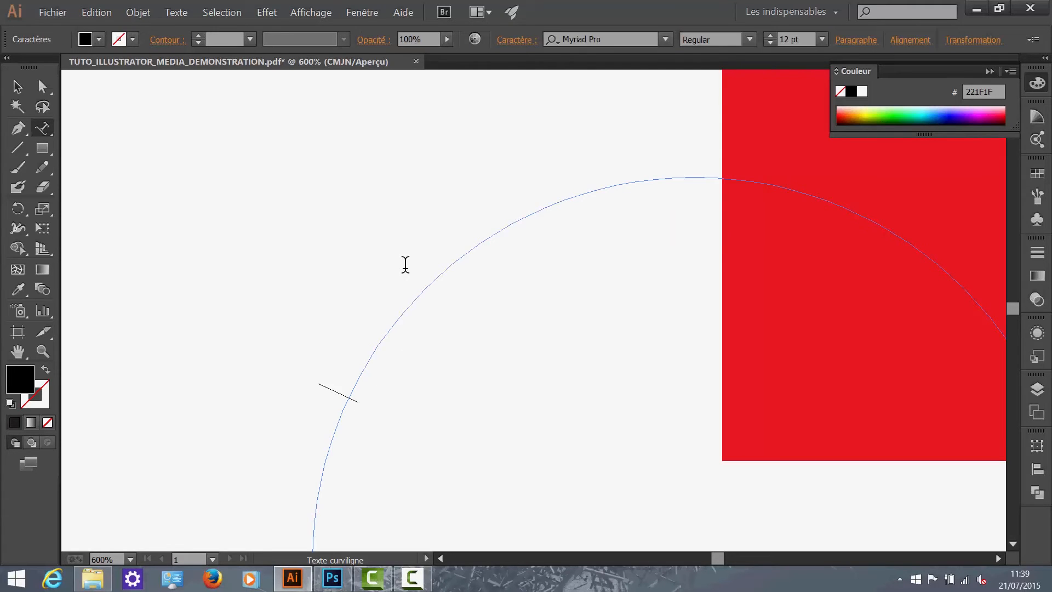
{"action": "type", "text": "shdfbdslkfhdbjvlfdqjhb"}
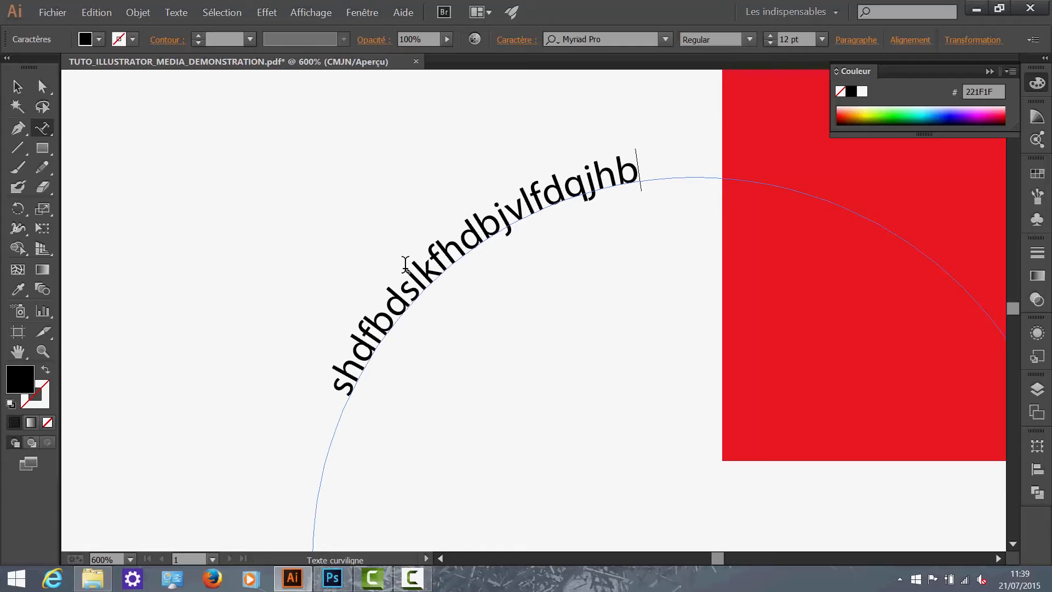
Step: Undo the path text to restore the filled black circle, and reset the Type and Pen tools to their standard variants
{"action": "key", "text": "ctrl+z"}
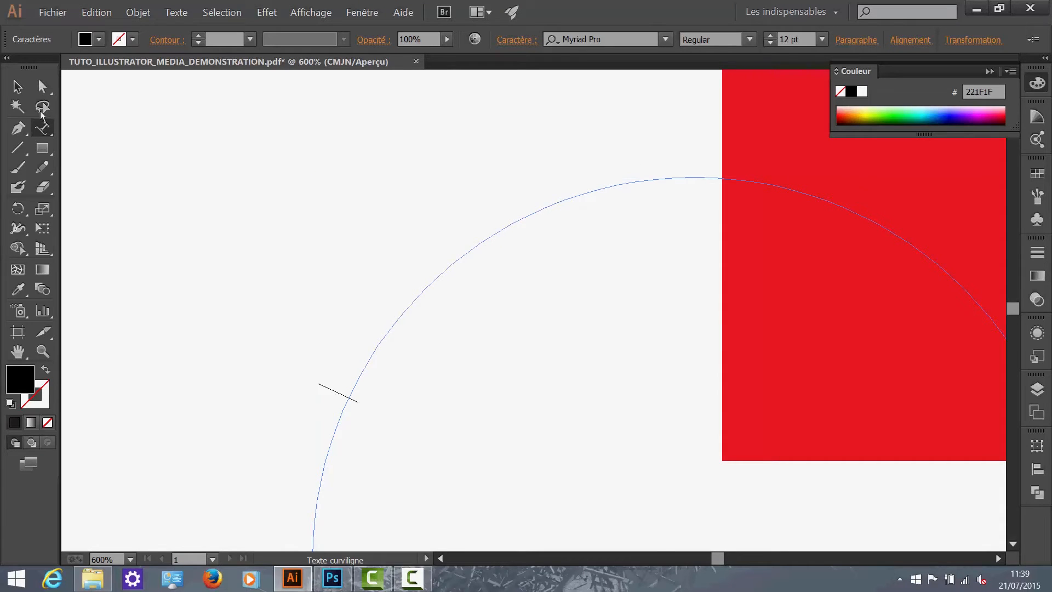
{"action": "key", "text": "ctrl+z"}
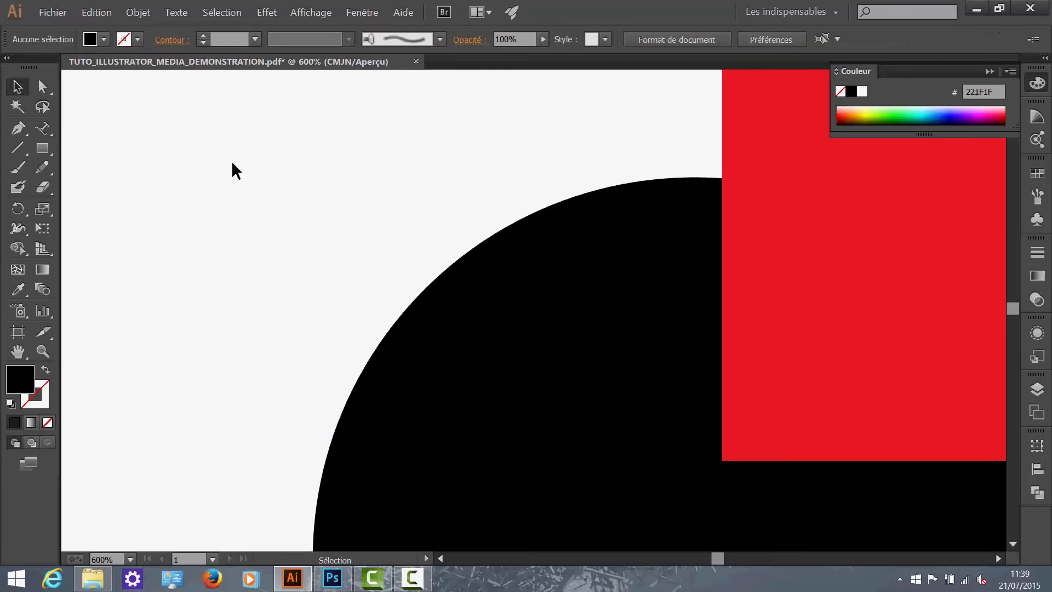
{"action": "left_click_drag", "start_coordinate": [51, 131], "coordinate": [95, 127]}
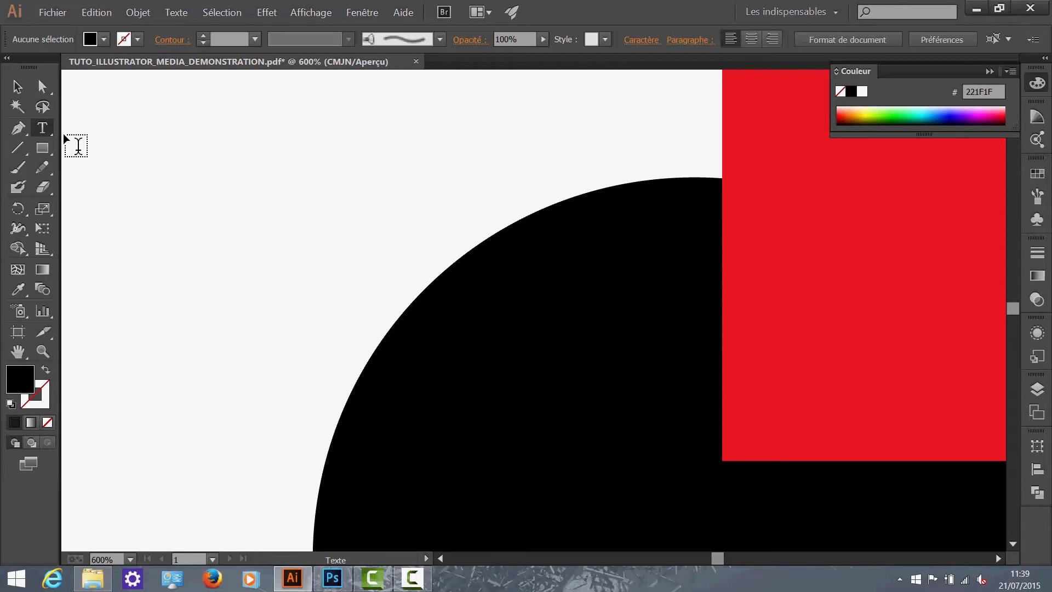
{"action": "left_click", "coordinate": [18, 131]}
{"action": "left_click_drag", "start_coordinate": [18, 131], "coordinate": [104, 128]}
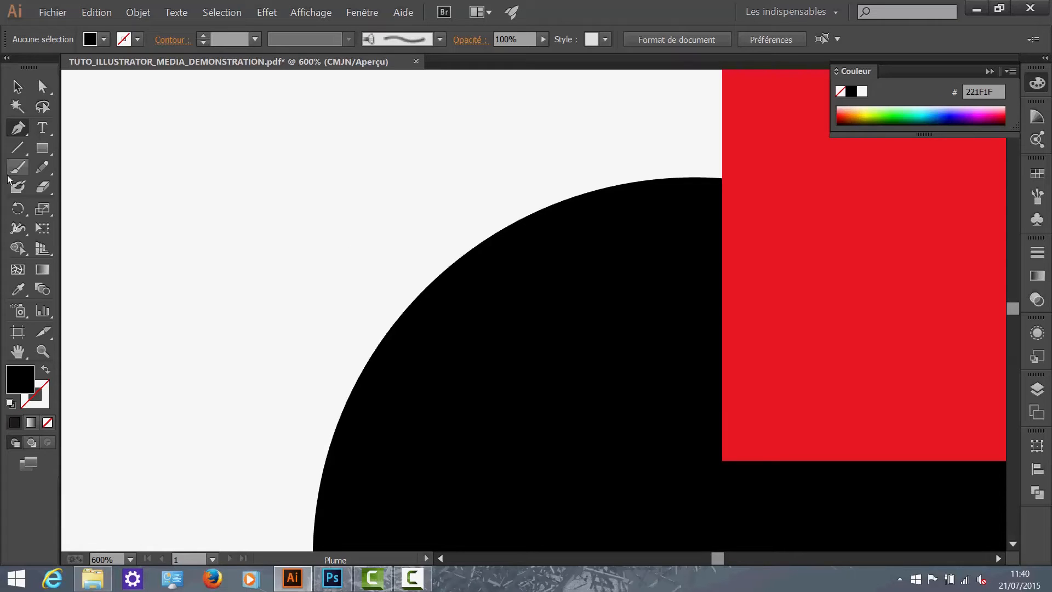
Step: Draw a slightly rising straight line in the empty area beside the black circle and give it a black 9 pt stroke
{"action": "left_click", "coordinate": [18, 147]}
{"action": "left_click_drag", "start_coordinate": [121, 226], "coordinate": [364, 177]}
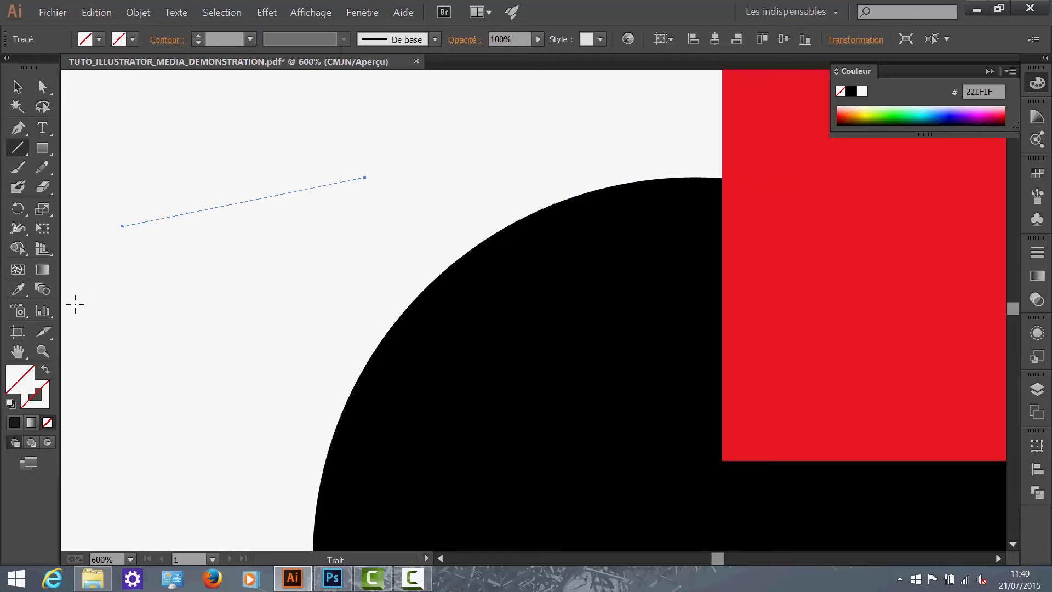
{"action": "left_click", "coordinate": [48, 405]}
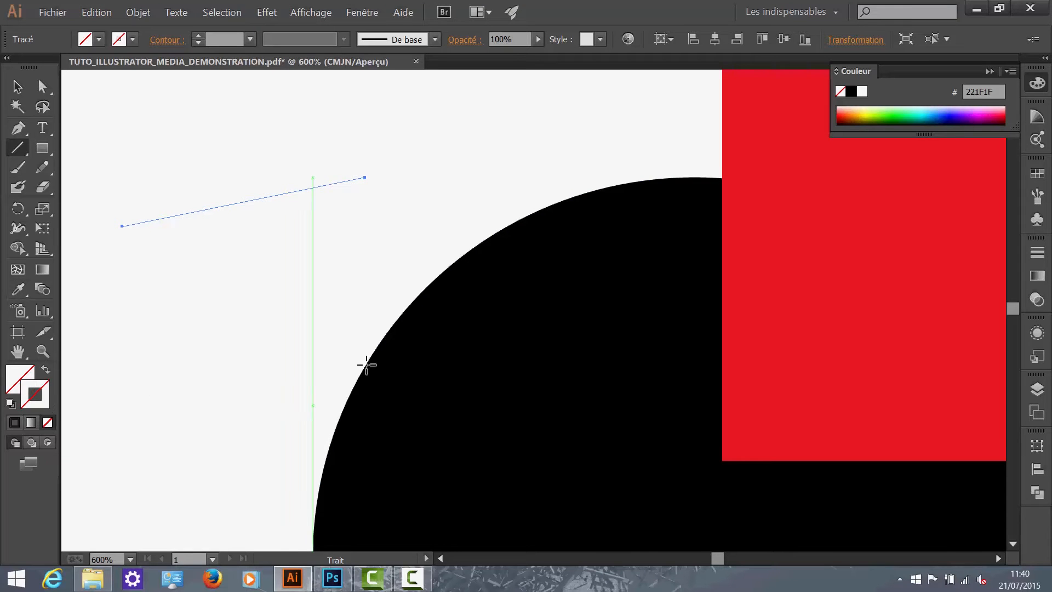
{"action": "left_click", "coordinate": [851, 91]}
{"action": "left_click", "coordinate": [249, 39]}
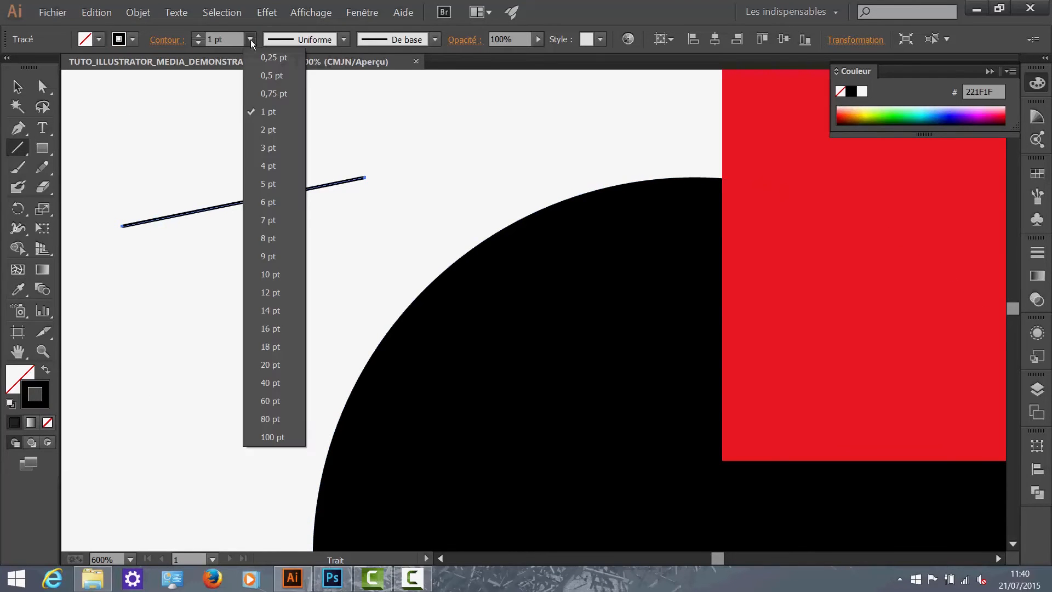
{"action": "left_click", "coordinate": [270, 223]}
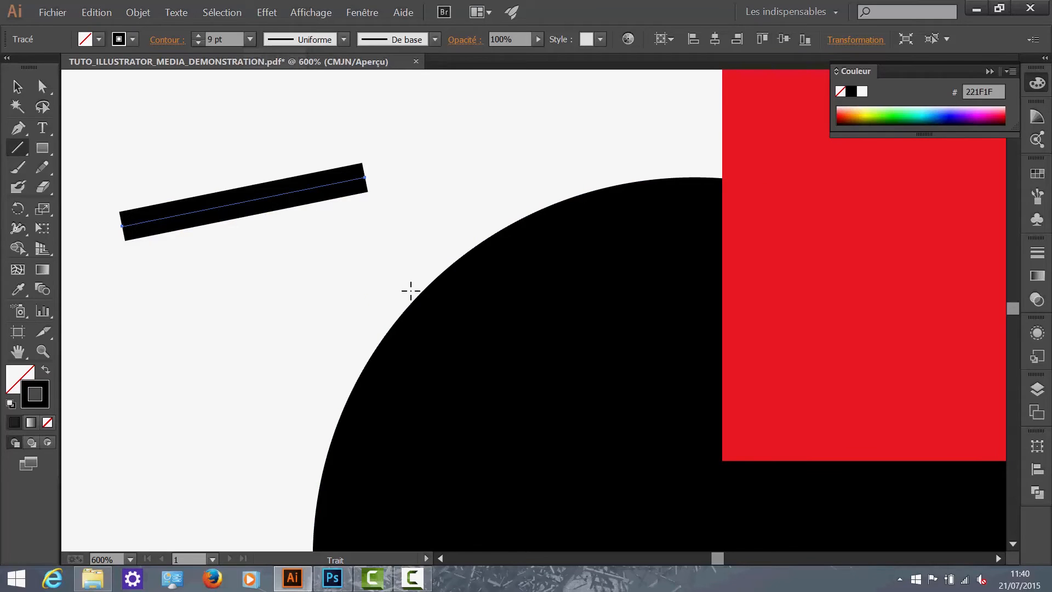
Step: Select the thick black line with the Selection tool and delete it
{"action": "left_click", "coordinate": [17, 86]}
{"action": "left_click_drag", "start_coordinate": [282, 297], "coordinate": [183, 155]}
{"action": "key", "text": "Delete"}
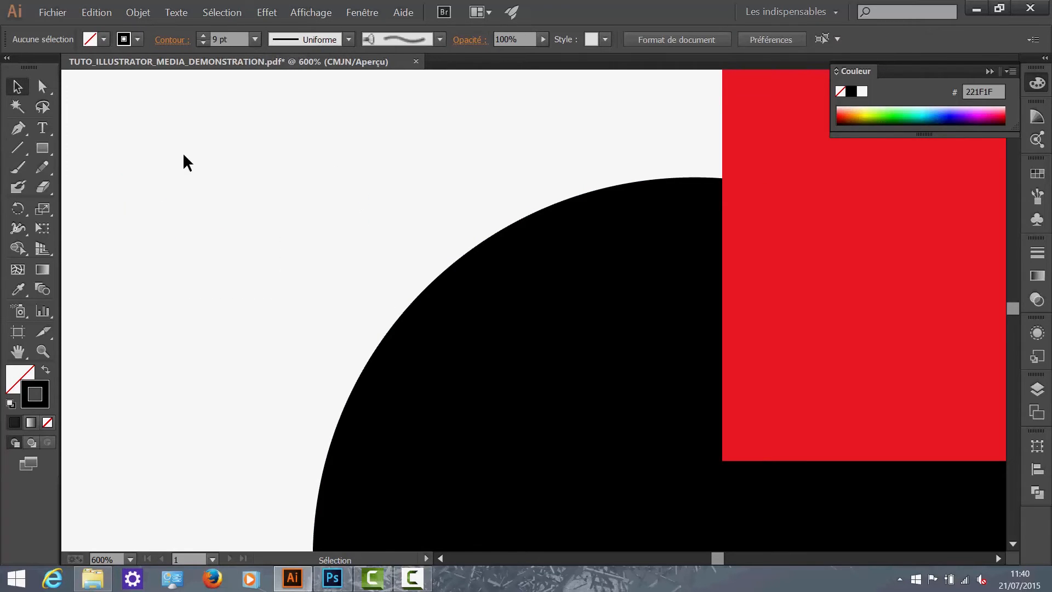
Step: Draw trial ellipses with the Ellipse tool in the empty area beside the red rectangle, deleting each one
{"action": "left_click", "coordinate": [48, 155]}
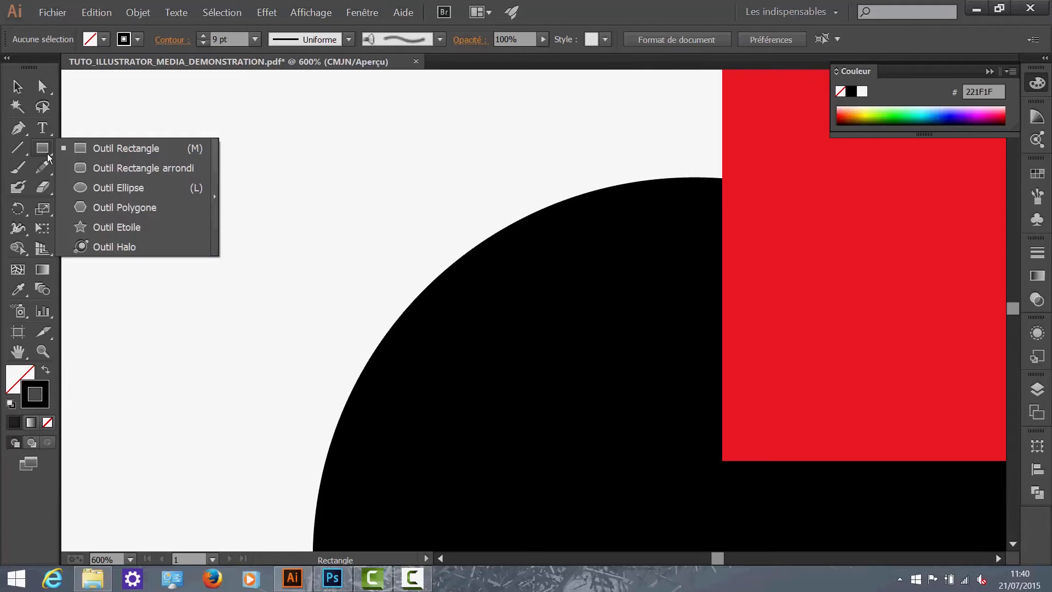
{"action": "left_click", "coordinate": [18, 157]}
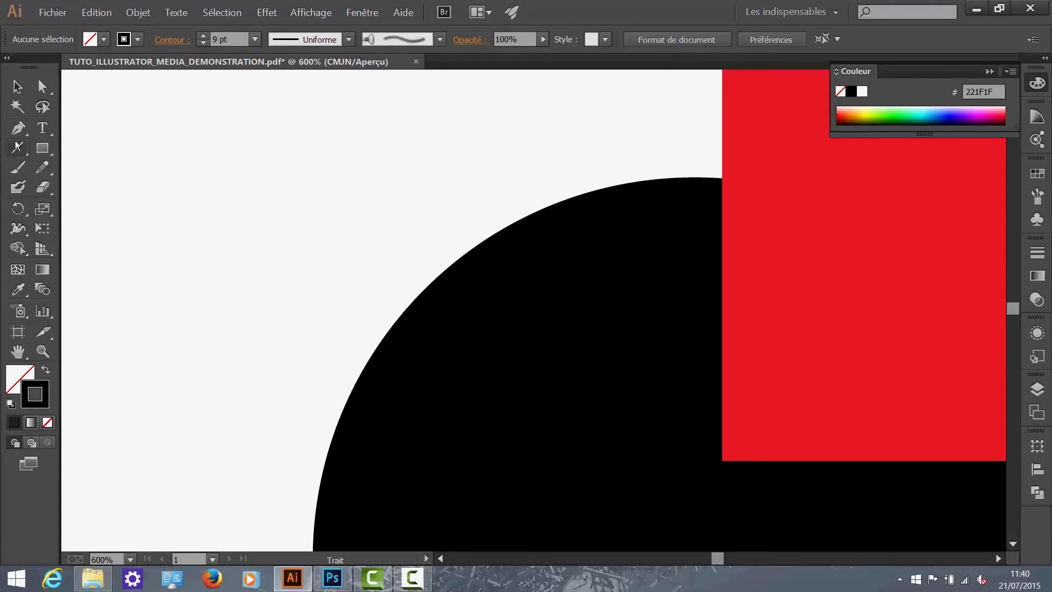
{"action": "left_click", "coordinate": [41, 155]}
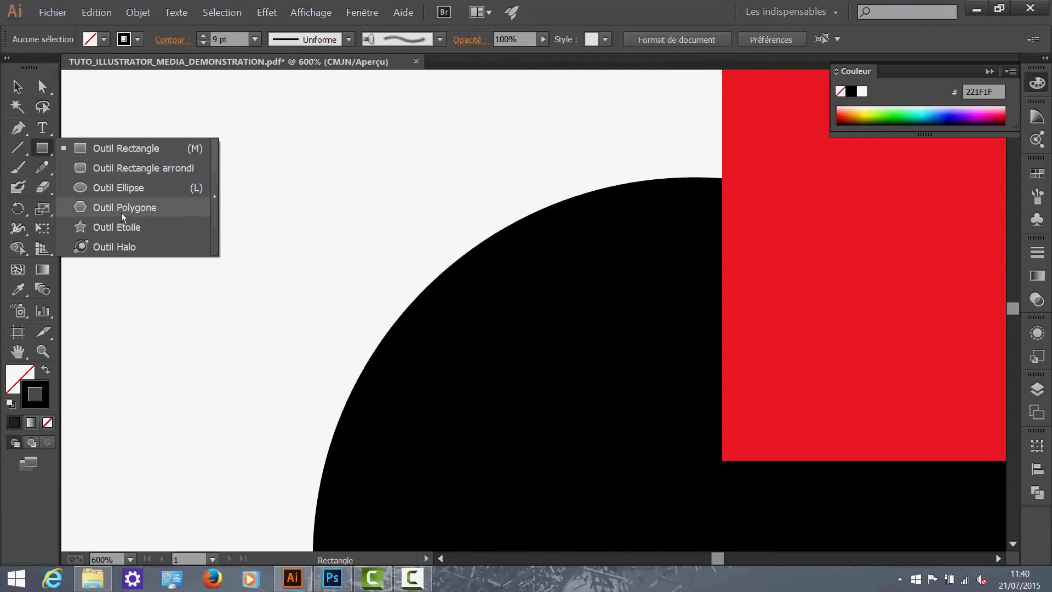
{"action": "left_click", "coordinate": [130, 187]}
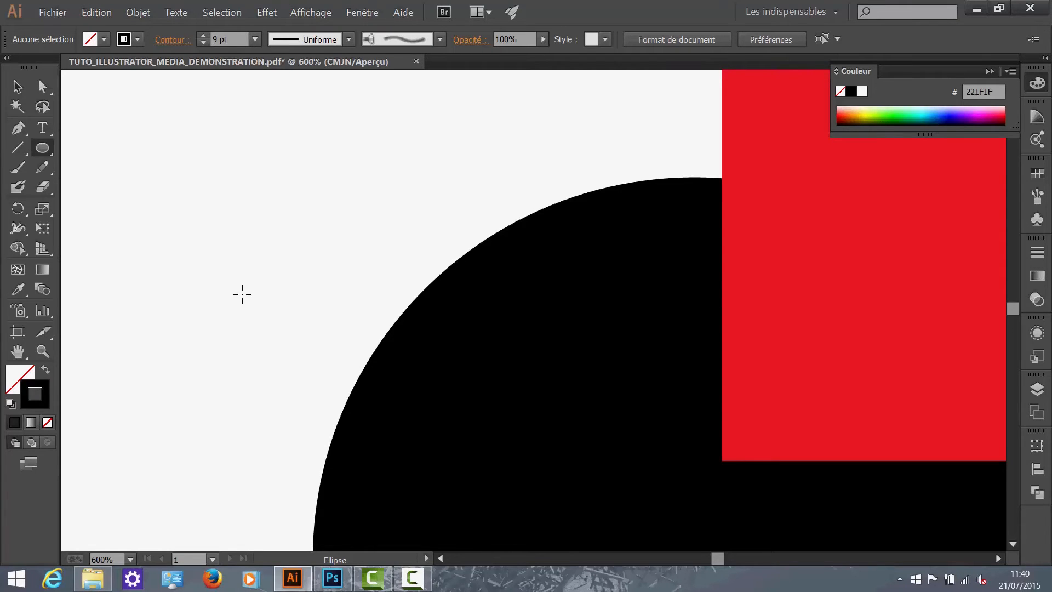
{"action": "scroll", "coordinate": [267, 274], "scroll_direction": "down", "scroll_amount": 4}
{"action": "left_click_drag", "start_coordinate": [259, 257], "coordinate": [322, 314]}
{"action": "left_click_drag", "start_coordinate": [345, 354], "coordinate": [377, 411]}
{"action": "left_click_drag", "start_coordinate": [294, 186], "coordinate": [448, 274]}
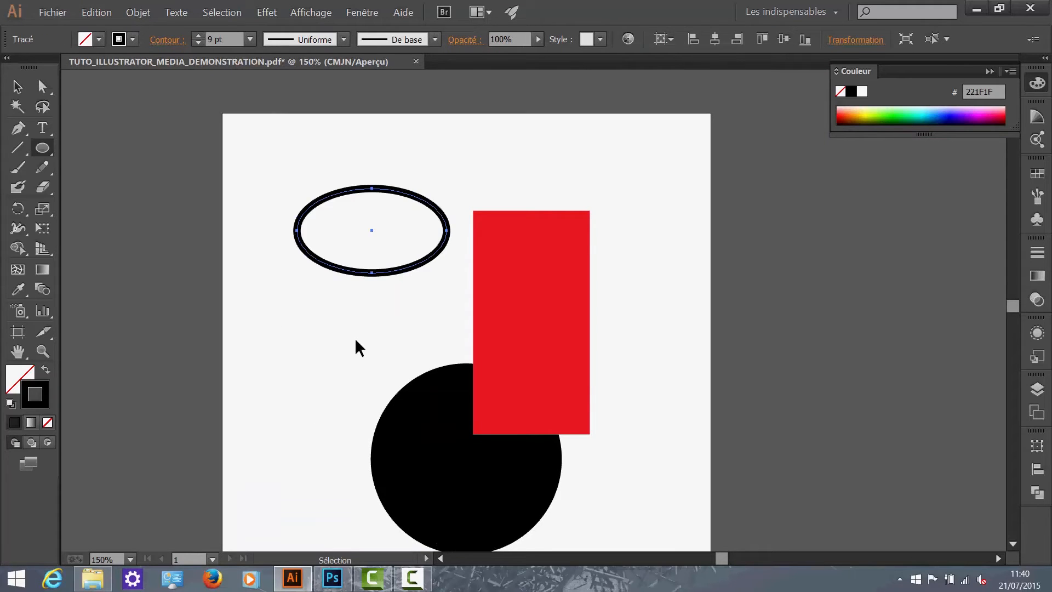
{"action": "key", "text": "Delete"}
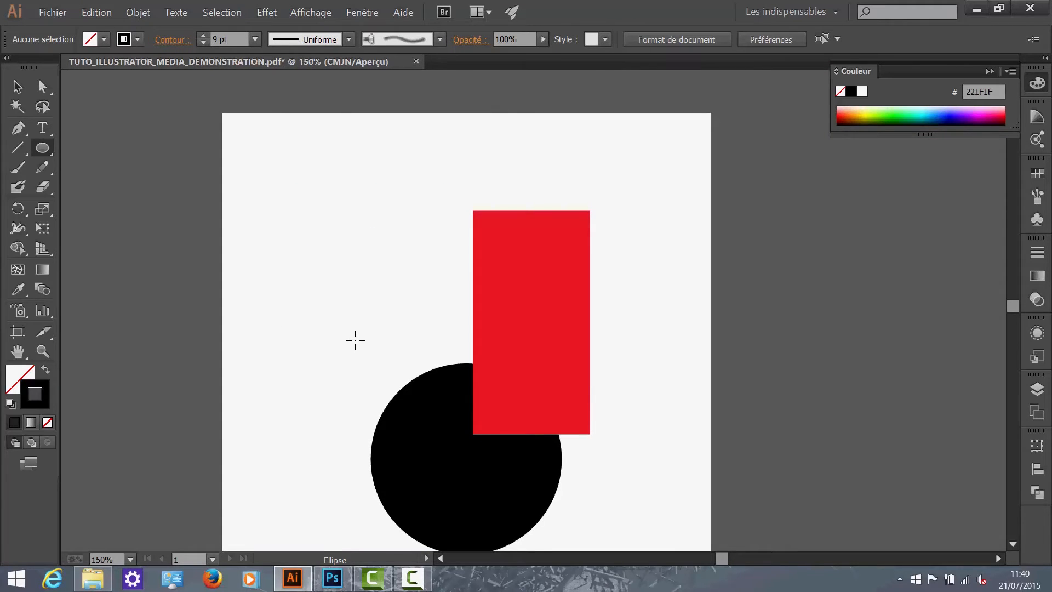
{"action": "left_click_drag", "start_coordinate": [264, 294], "coordinate": [448, 303]}
{"action": "key", "text": "Delete"}
Step: Draw a nearly square outline with the Rectangle tool beside the tall red rectangle, and delete it
{"action": "left_click_drag", "start_coordinate": [43, 147], "coordinate": [82, 146]}
{"action": "left_click_drag", "start_coordinate": [282, 296], "coordinate": [397, 185]}
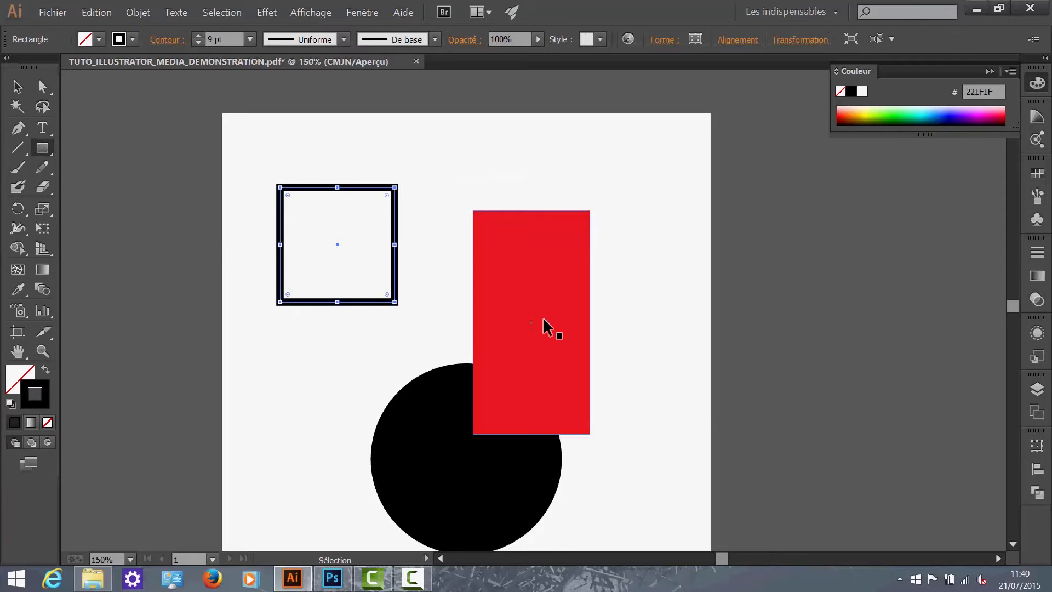
{"action": "key", "text": "Delete"}
Step: Paint two freehand looping strokes with the Paintbrush beside the red rectangle and black circle, using a rough charcoal-like brush
{"action": "scroll", "coordinate": [362, 298], "scroll_direction": "down", "scroll_amount": 3}
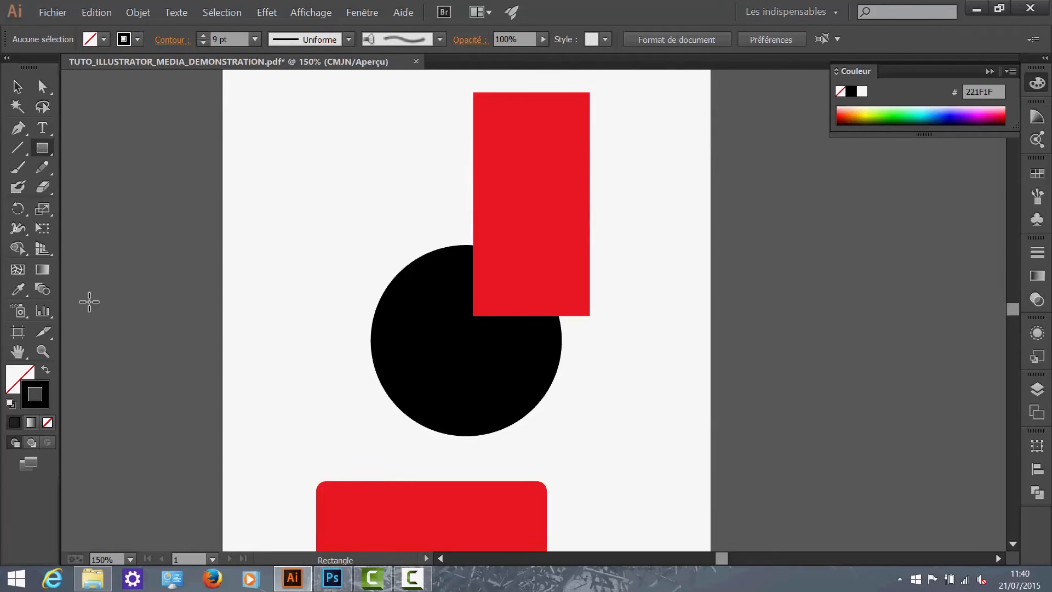
{"action": "left_click", "coordinate": [18, 167]}
{"action": "mouse_move", "coordinate": [315, 237]}
{"action": "left_mouse_down"}
{"action": "mouse_move", "coordinate": [359, 188]}
{"action": "mouse_move", "coordinate": [423, 164]}
{"action": "mouse_move", "coordinate": [329, 247]}
{"action": "mouse_move", "coordinate": [393, 199]}
{"action": "mouse_move", "coordinate": [296, 176]}
{"action": "left_mouse_up"}
{"action": "left_click", "coordinate": [439, 38]}
{"action": "scroll", "coordinate": [366, 106], "scroll_direction": "up", "scroll_amount": 3}
{"action": "left_click", "coordinate": [318, 309]}
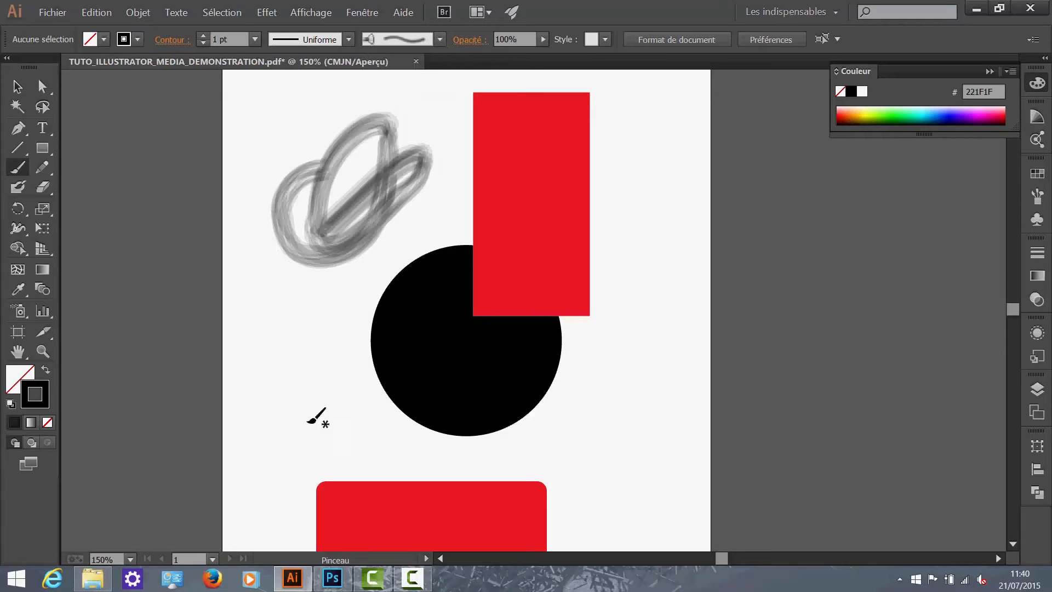
{"action": "mouse_move", "coordinate": [292, 369]}
{"action": "left_mouse_down"}
{"action": "mouse_move", "coordinate": [255, 343]}
{"action": "mouse_move", "coordinate": [296, 312]}
{"action": "left_mouse_up"}
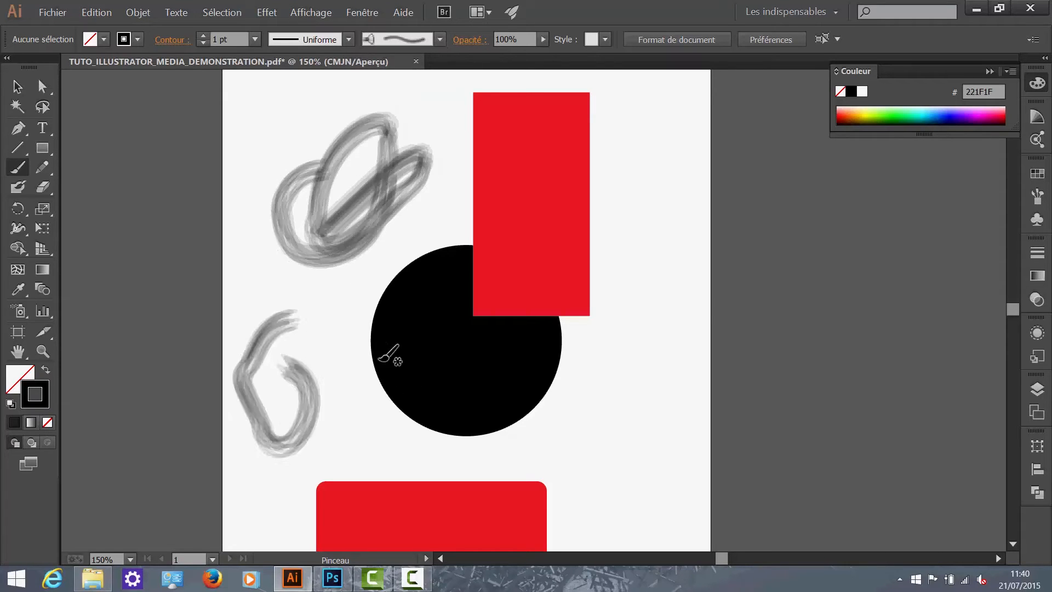
Step: Select and delete both freehand brush strokes, the large looped one and the smaller one beside the circle
{"action": "left_click", "coordinate": [17, 86]}
{"action": "left_click", "coordinate": [359, 221]}
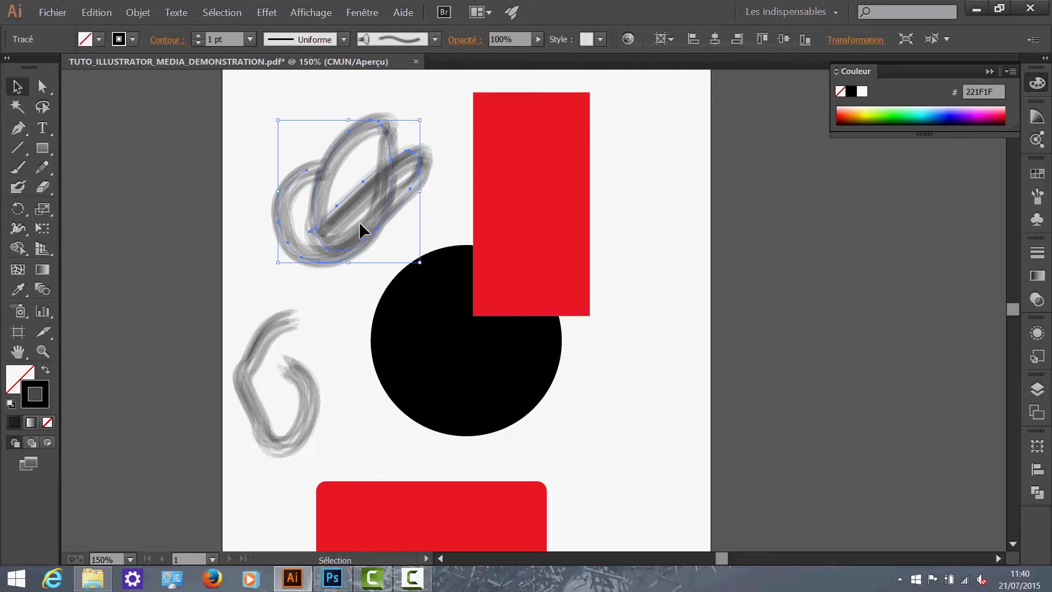
{"action": "key", "text": "Delete"}
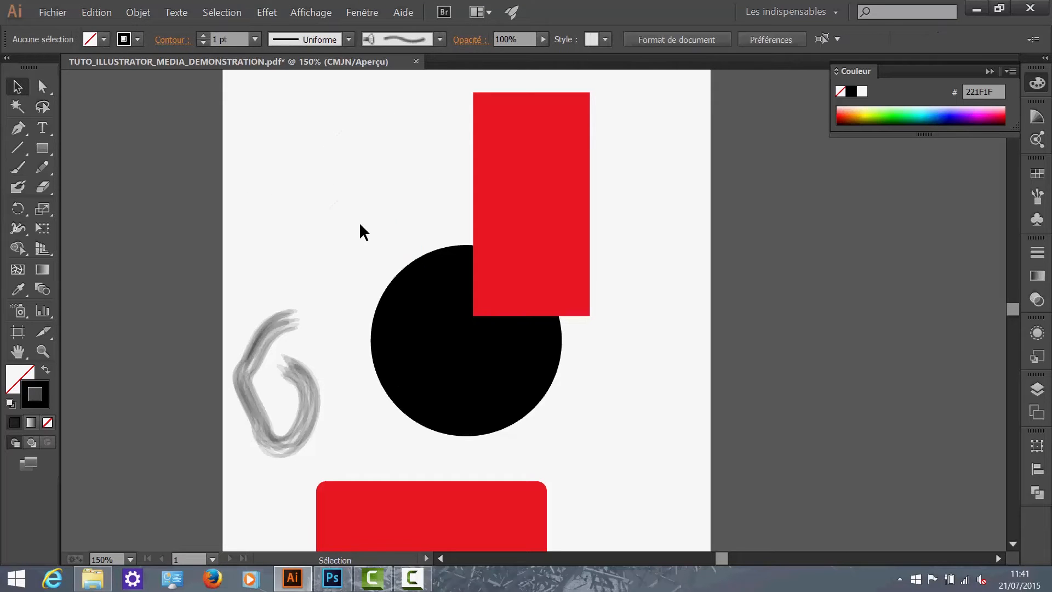
{"action": "left_click", "coordinate": [255, 351]}
{"action": "key", "text": "Delete"}
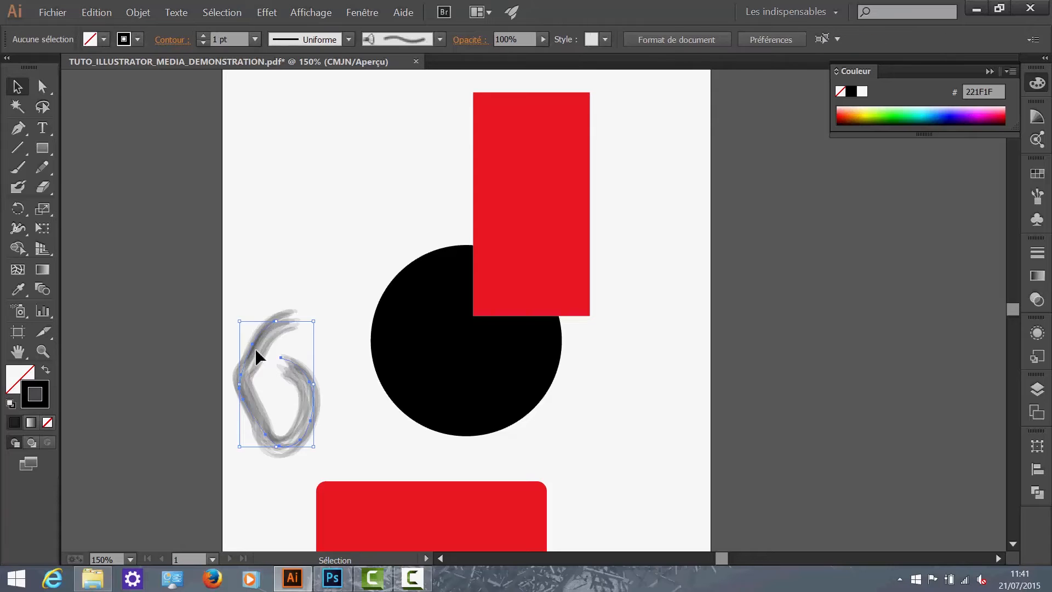
Step: Sketch a thin freehand loop with the Pencil beside the red rectangle, and delete it
{"action": "scroll", "coordinate": [496, 361], "scroll_direction": "up", "scroll_amount": 5}
{"action": "scroll", "coordinate": [485, 333], "scroll_direction": "down", "scroll_amount": 5}
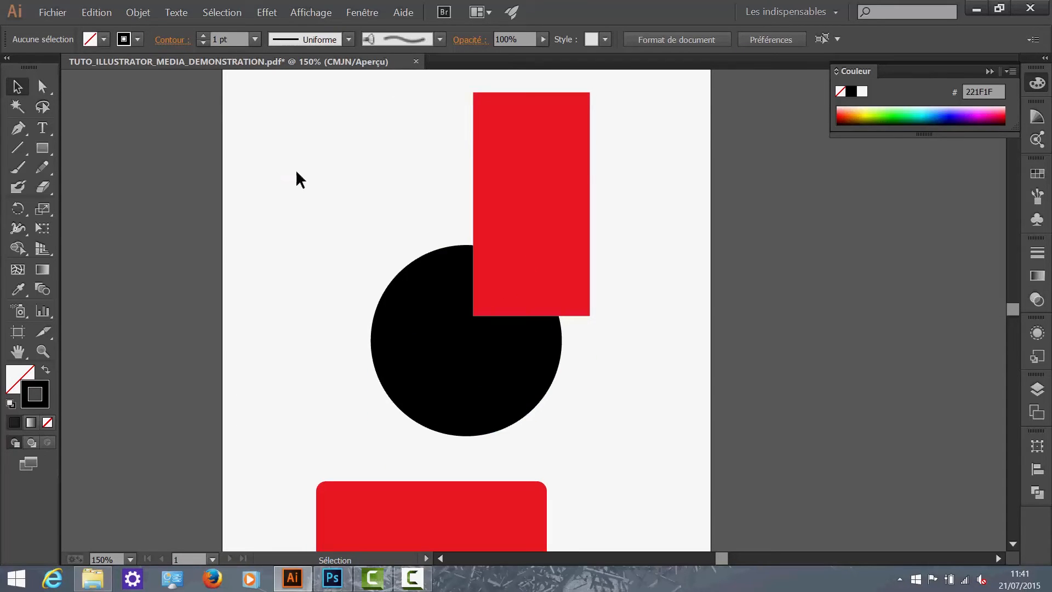
{"action": "left_click", "coordinate": [42, 167]}
{"action": "mouse_move", "coordinate": [329, 275]}
{"action": "left_mouse_down"}
{"action": "mouse_move", "coordinate": [401, 175]}
{"action": "mouse_move", "coordinate": [378, 264]}
{"action": "mouse_move", "coordinate": [308, 166]}
{"action": "left_mouse_up"}
{"action": "left_click", "coordinate": [17, 87]}
{"action": "left_click_drag", "start_coordinate": [322, 341], "coordinate": [273, 196]}
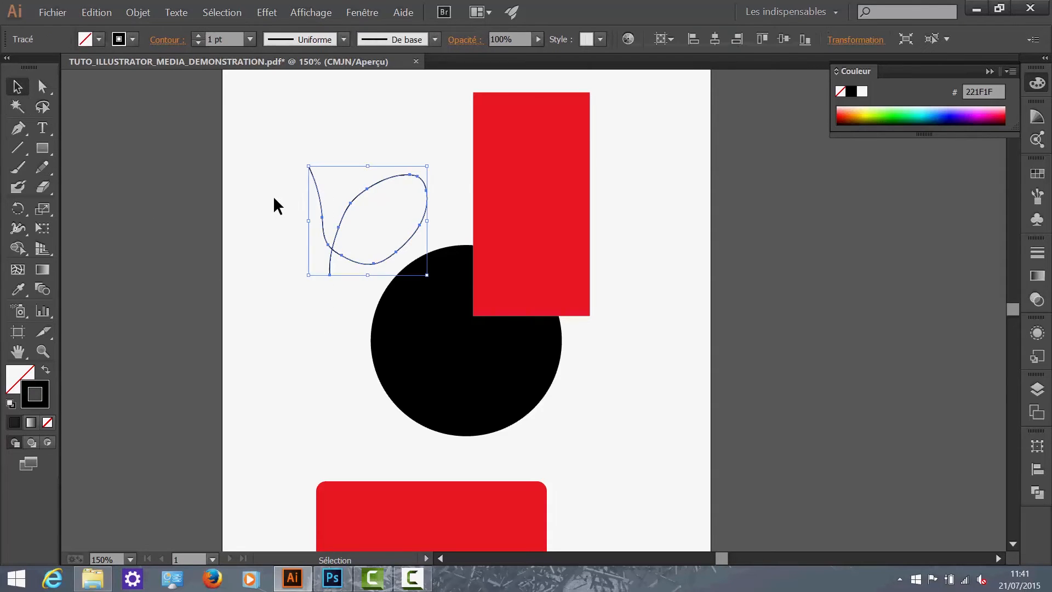
{"action": "key", "text": "Delete"}
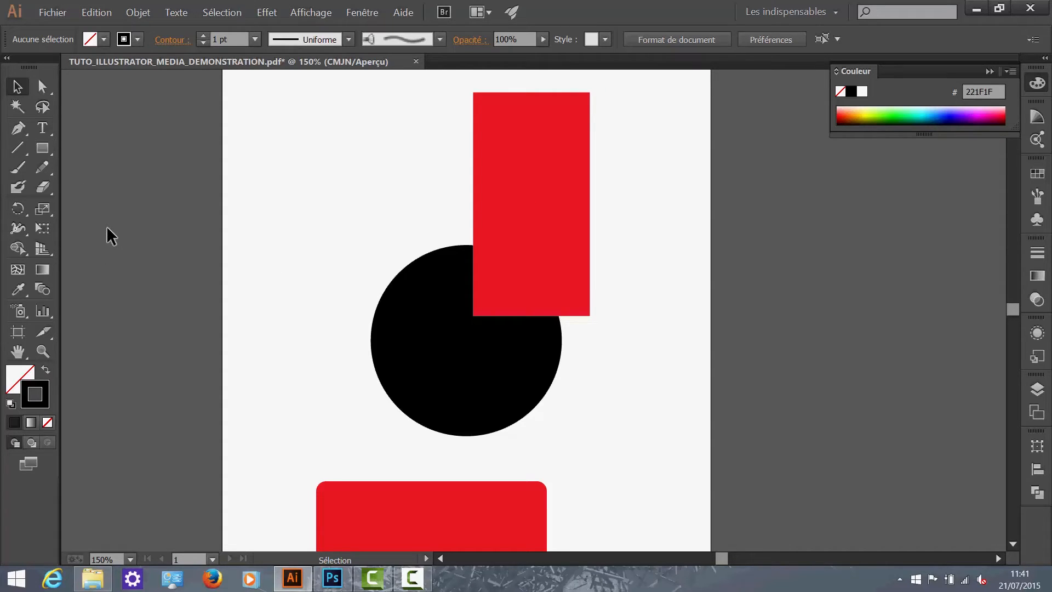
Step: Paint a looping freehand stroke with the Blob Brush beside the tall red rectangle and black circle, and select it
{"action": "left_click", "coordinate": [26, 191]}
{"action": "mouse_move", "coordinate": [317, 305]}
{"action": "left_mouse_down"}
{"action": "mouse_move", "coordinate": [372, 225]}
{"action": "mouse_move", "coordinate": [393, 243]}
{"action": "mouse_move", "coordinate": [423, 182]}
{"action": "mouse_move", "coordinate": [335, 149]}
{"action": "mouse_move", "coordinate": [362, 173]}
{"action": "mouse_move", "coordinate": [286, 205]}
{"action": "mouse_move", "coordinate": [292, 388]}
{"action": "mouse_move", "coordinate": [340, 364]}
{"action": "mouse_move", "coordinate": [260, 293]}
{"action": "mouse_move", "coordinate": [270, 269]}
{"action": "left_mouse_up"}
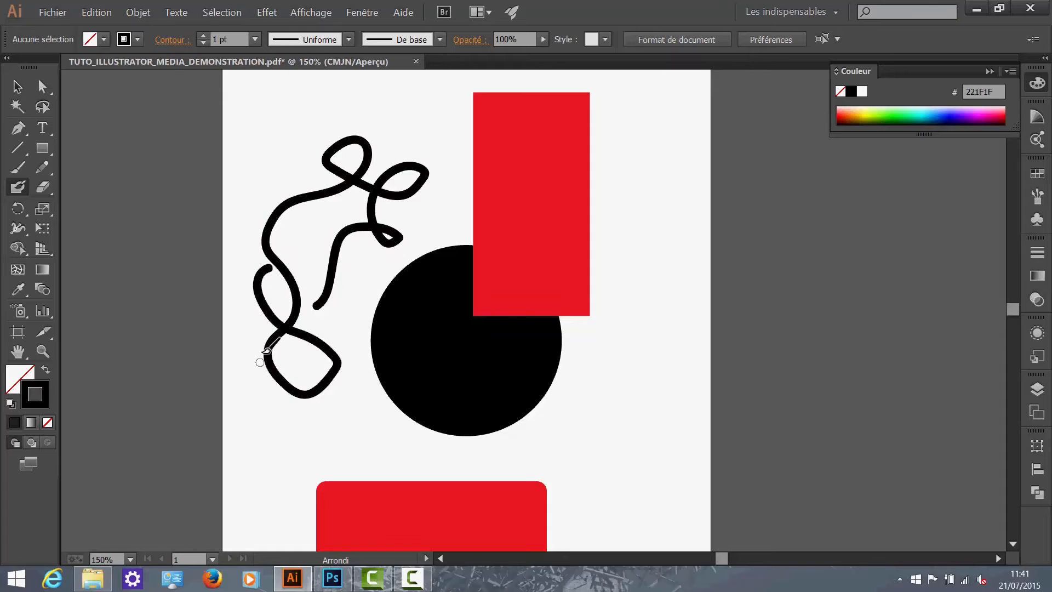
{"action": "left_click", "coordinate": [17, 86]}
{"action": "left_click", "coordinate": [280, 211]}
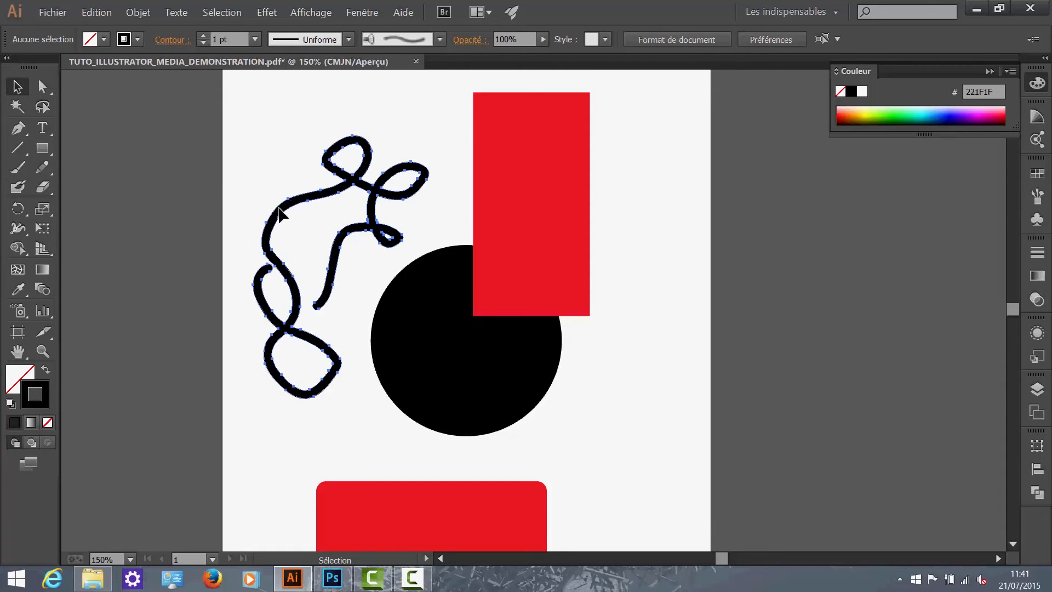
{"action": "left_click", "coordinate": [279, 211]}
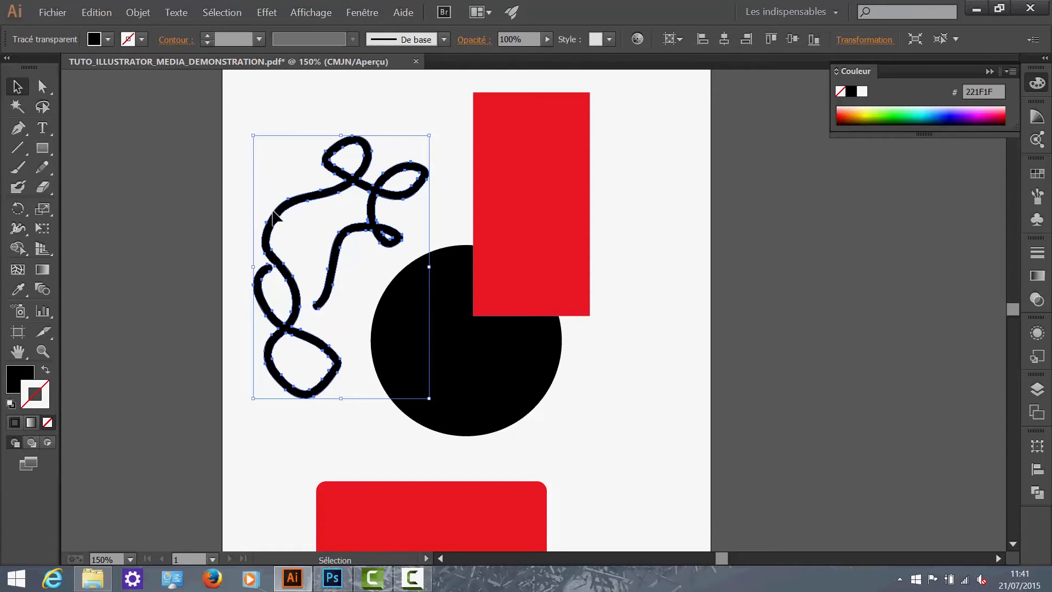
{"action": "scroll", "coordinate": [268, 214], "scroll_direction": "up", "scroll_amount": 5}
{"action": "left_click", "coordinate": [407, 322]}
Step: Draw a horizontal line above the looping stroke with the Line Segment tool and give it a 1 pt outline
{"action": "scroll", "coordinate": [335, 251], "scroll_direction": "down", "scroll_amount": 6}
{"action": "key", "text": "space"}
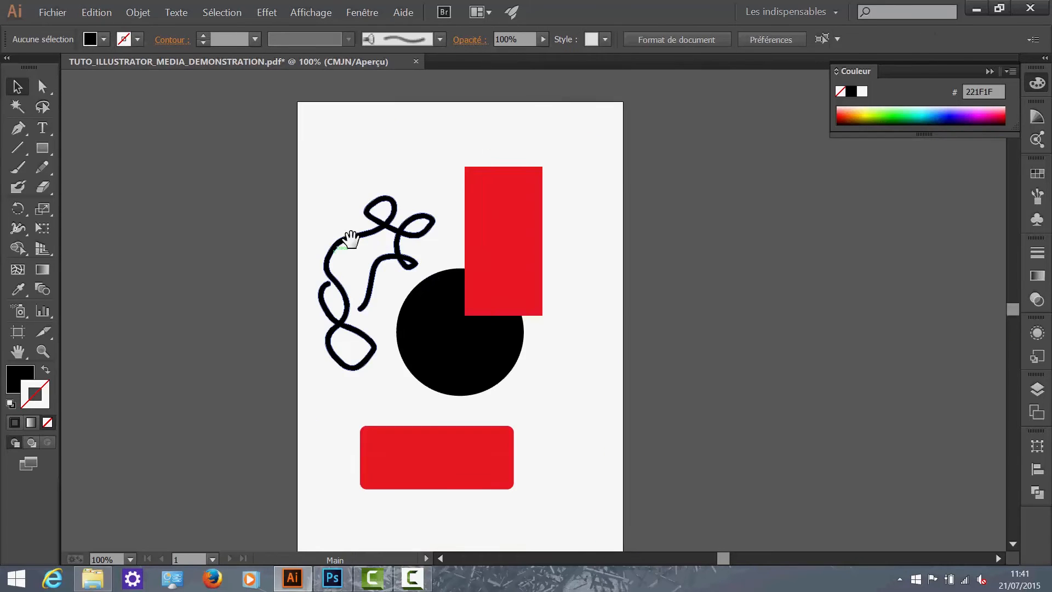
{"action": "left_click_drag", "start_coordinate": [351, 237], "coordinate": [316, 340]}
{"action": "scroll", "coordinate": [348, 303], "scroll_direction": "up", "scroll_amount": 2}
{"action": "key", "text": "space"}
{"action": "left_click_drag", "start_coordinate": [339, 289], "coordinate": [305, 296]}
{"action": "key", "text": "alt"}
{"action": "key", "text": "space"}
{"action": "scroll", "coordinate": [306, 296], "scroll_direction": "up", "scroll_amount": 1}
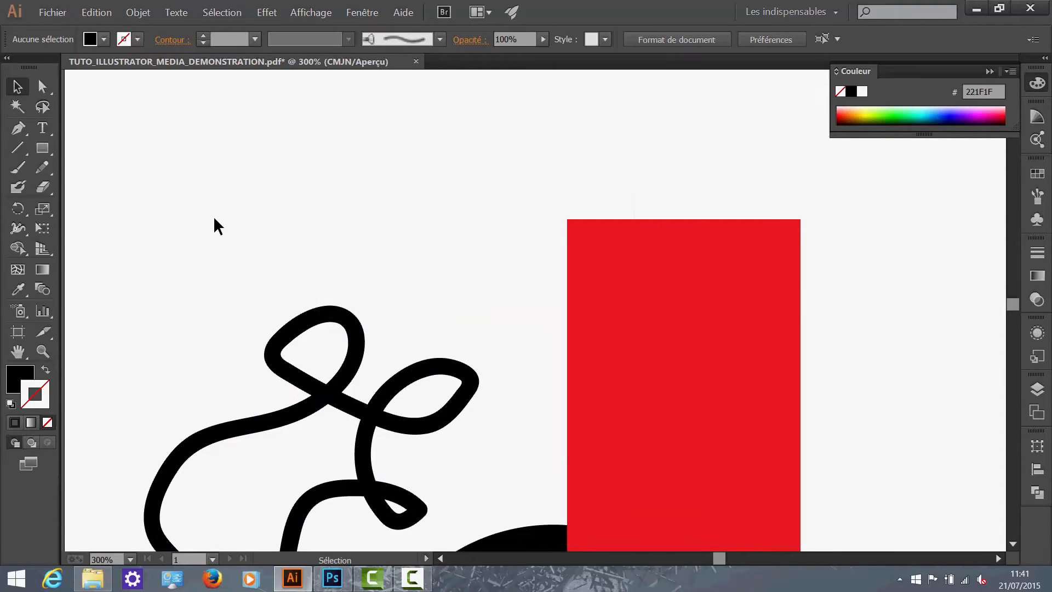
{"action": "scroll", "coordinate": [422, 227], "scroll_direction": "down", "scroll_amount": 1}
{"action": "left_click", "coordinate": [18, 147]}
{"action": "left_click_drag", "start_coordinate": [182, 171], "coordinate": [498, 142]}
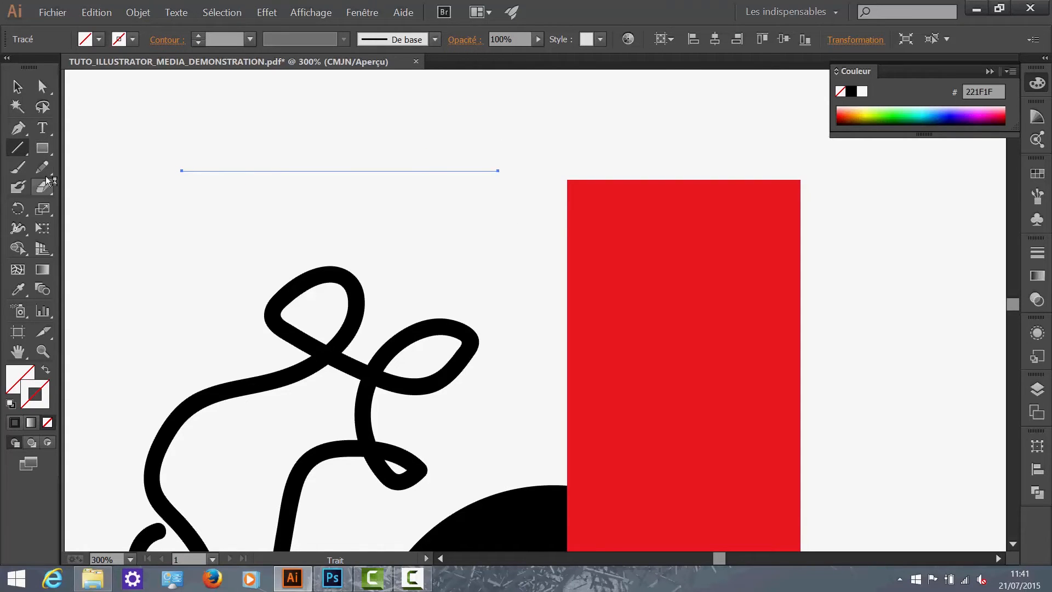
{"action": "left_click", "coordinate": [250, 39]}
{"action": "left_click", "coordinate": [269, 115]}
{"action": "left_click", "coordinate": [18, 88]}
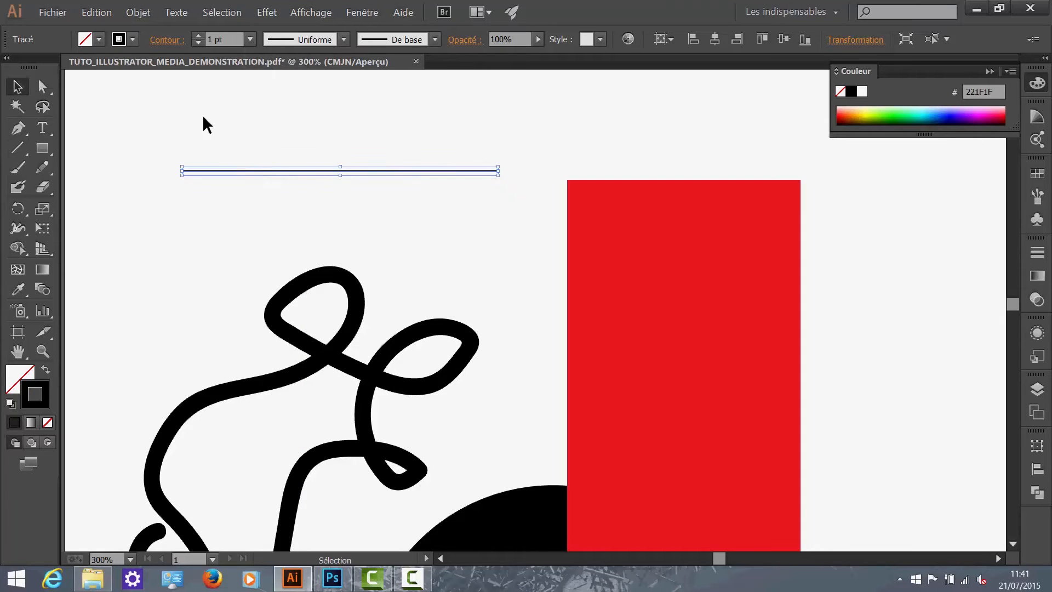
{"action": "left_click", "coordinate": [202, 113]}
Step: Draw a rectangle about 69 mm wide and 0.4 mm high just under the line, and swap its outline for a black fill
{"action": "left_click", "coordinate": [294, 186], "text": "ctrl"}
{"action": "left_click_drag", "start_coordinate": [308, 201], "coordinate": [317, 209]}
{"action": "left_click", "coordinate": [43, 148]}
{"action": "left_click_drag", "start_coordinate": [86, 180], "coordinate": [725, 186]}
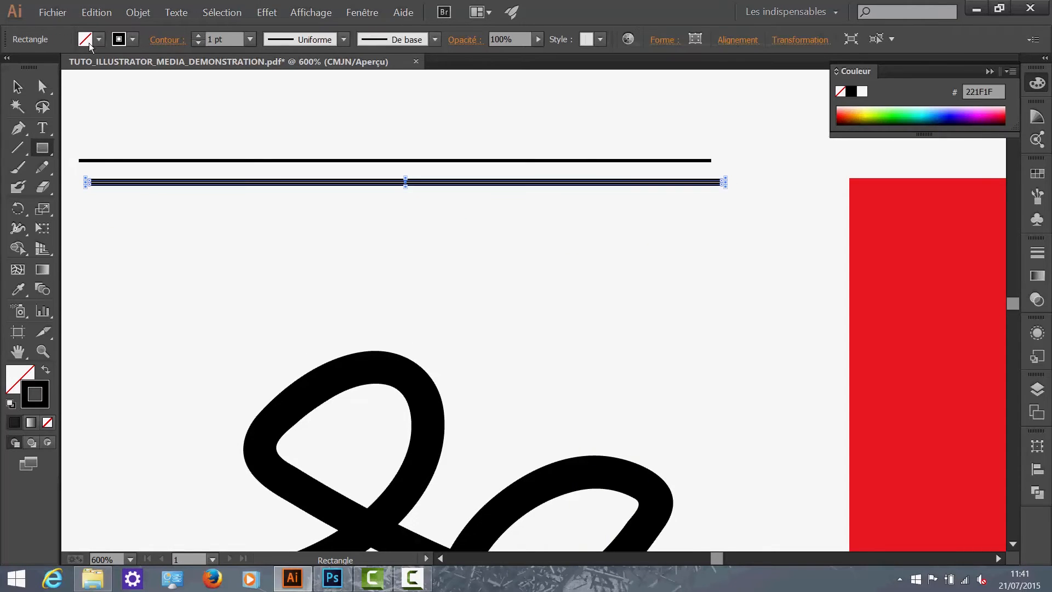
{"action": "left_click", "coordinate": [16, 86]}
{"action": "left_click", "coordinate": [169, 239]}
{"action": "mouse_move", "coordinate": [206, 179]}
{"action": "left_mouse_down"}
{"action": "mouse_move", "coordinate": [182, 176]}
{"action": "mouse_move", "coordinate": [206, 177]}
{"action": "left_mouse_up"}
{"action": "left_click_drag", "start_coordinate": [254, 225], "coordinate": [222, 171]}
{"action": "left_click", "coordinate": [47, 371]}
{"action": "left_click", "coordinate": [505, 282]}
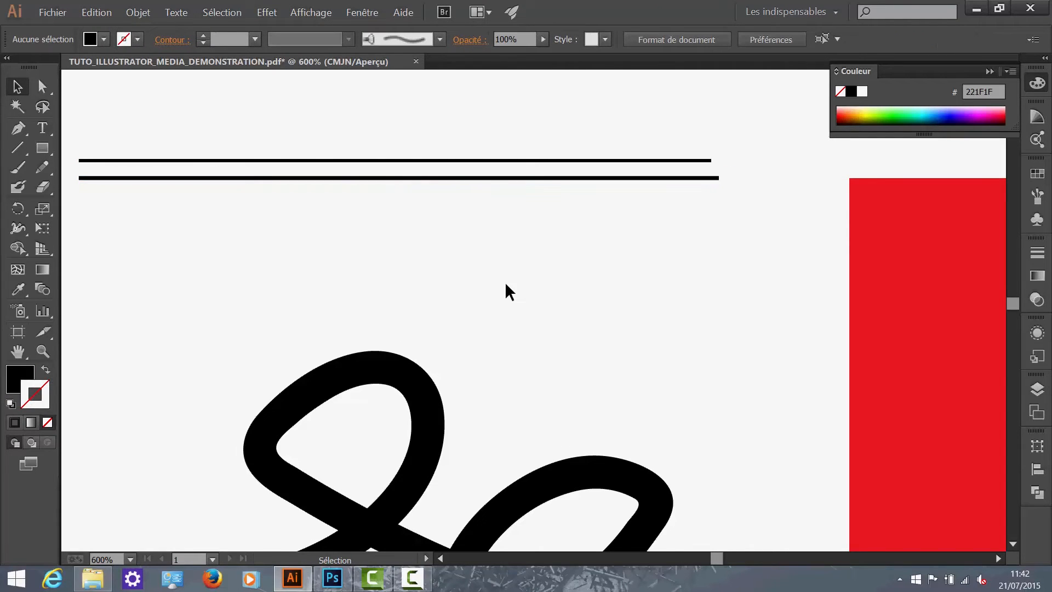
Step: Try stretching the upper thin line from its bounding box with the Selection tool, and undo the scaling
{"action": "left_click", "coordinate": [414, 160]}
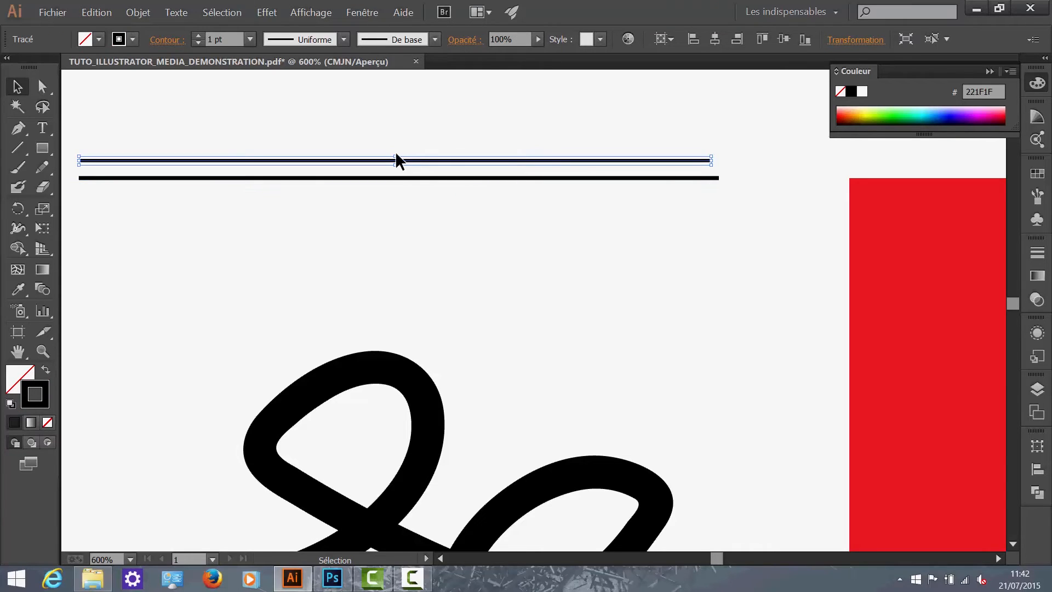
{"action": "left_click_drag", "start_coordinate": [397, 155], "coordinate": [406, 105]}
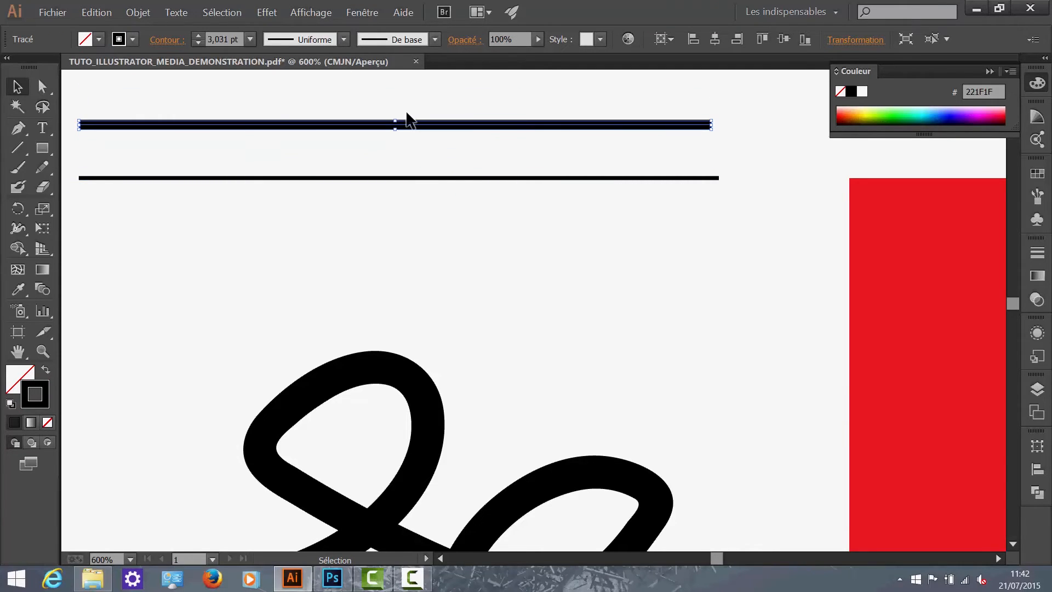
{"action": "key", "text": "ctrl+z"}
Step: Pull the right end point of the upper line downward with Direct Selection so the line slopes diagonally
{"action": "key", "text": "a"}
{"action": "left_click", "coordinate": [616, 193]}
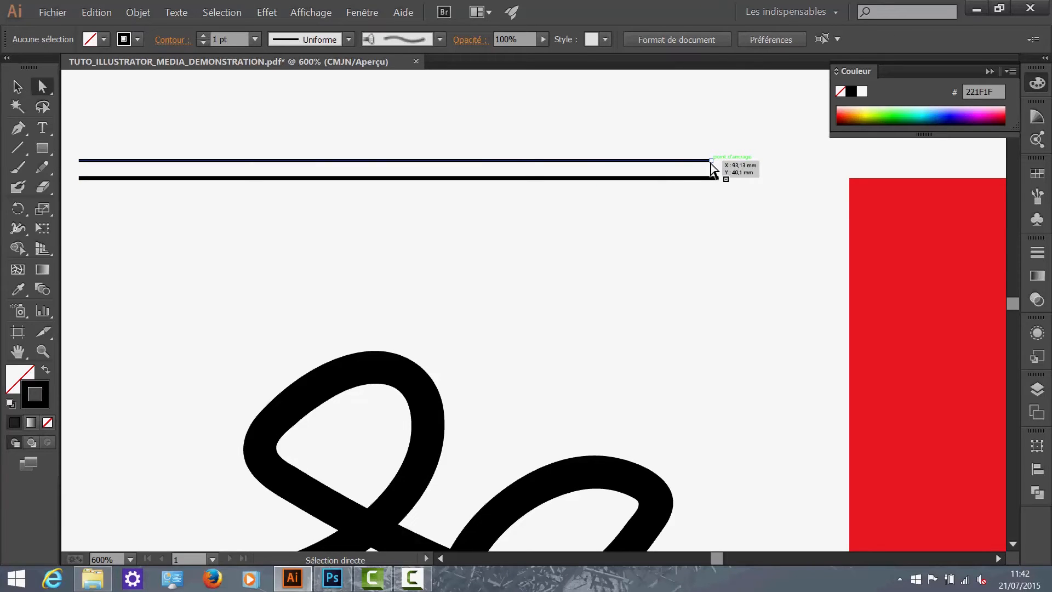
{"action": "left_click_drag", "start_coordinate": [710, 160], "coordinate": [607, 432]}
{"action": "left_click_drag", "start_coordinate": [712, 252], "coordinate": [679, 202]}
{"action": "key", "text": "shift+x"}
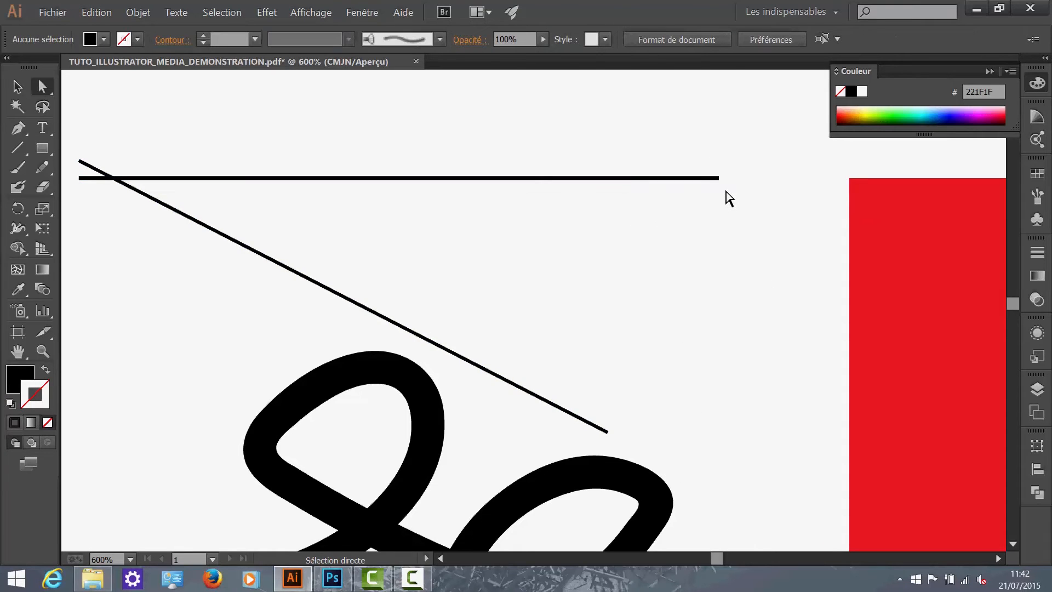
Step: Select the thin black rectangle and stretch its height downward into a thick horizontal bar
{"action": "scroll", "coordinate": [726, 192], "scroll_direction": "up", "scroll_amount": 4}
{"action": "left_click", "coordinate": [465, 152]}
{"action": "scroll", "coordinate": [466, 151], "scroll_direction": "down", "scroll_amount": 3}
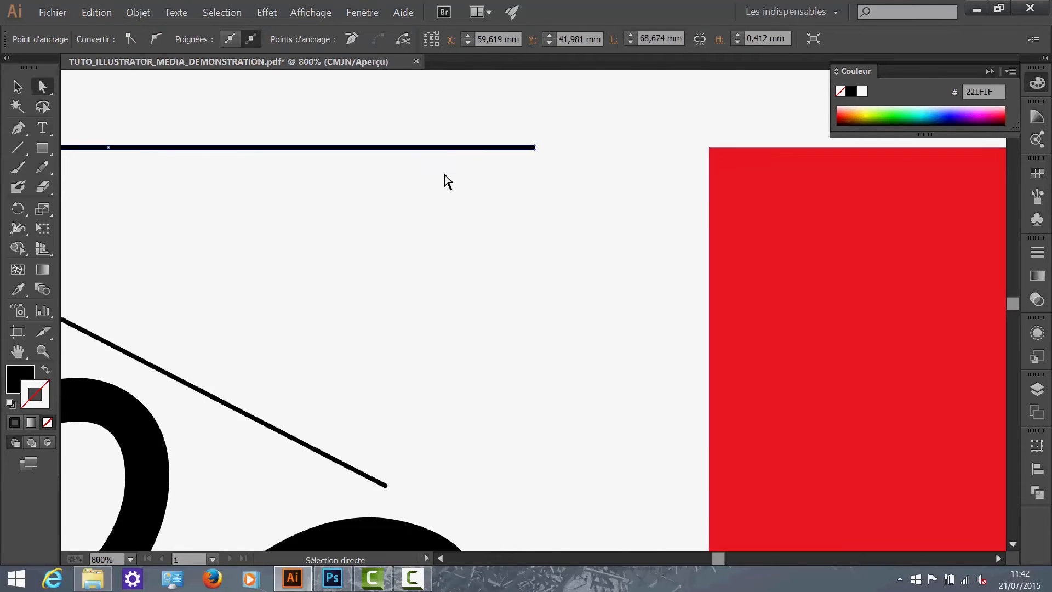
{"action": "left_click_drag", "start_coordinate": [153, 198], "coordinate": [347, 205]}
{"action": "left_click", "coordinate": [17, 87]}
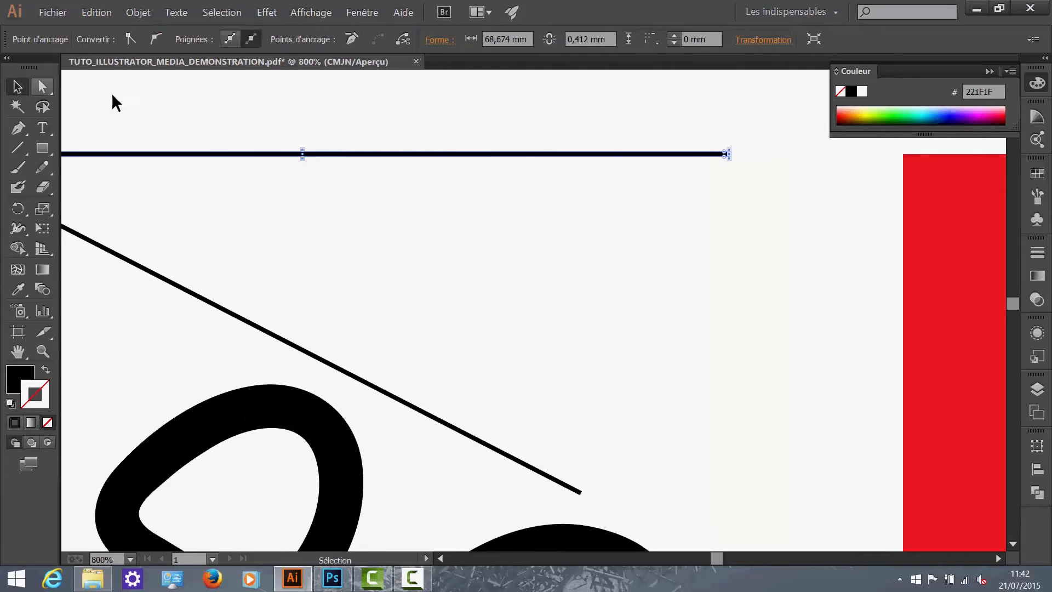
{"action": "left_click_drag", "start_coordinate": [305, 155], "coordinate": [305, 234]}
{"action": "left_click", "coordinate": [471, 229]}
Step: Move the right edge of the thick bar downward with Direct Selection so the bar slants
{"action": "left_click", "coordinate": [42, 87]}
{"action": "left_click_drag", "start_coordinate": [673, 175], "coordinate": [673, 184]}
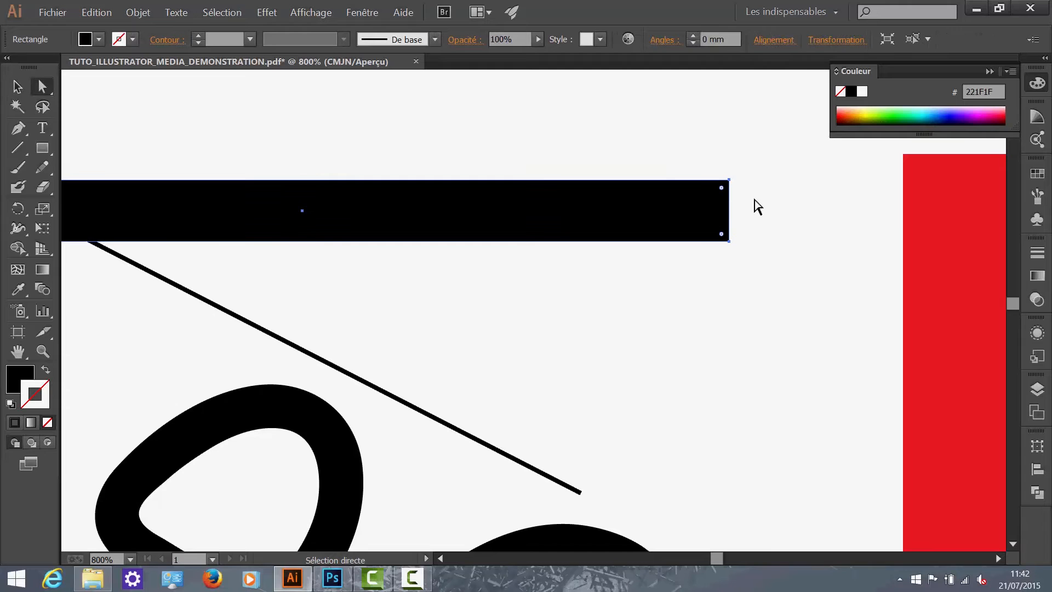
{"action": "left_click_drag", "start_coordinate": [730, 211], "coordinate": [765, 383]}
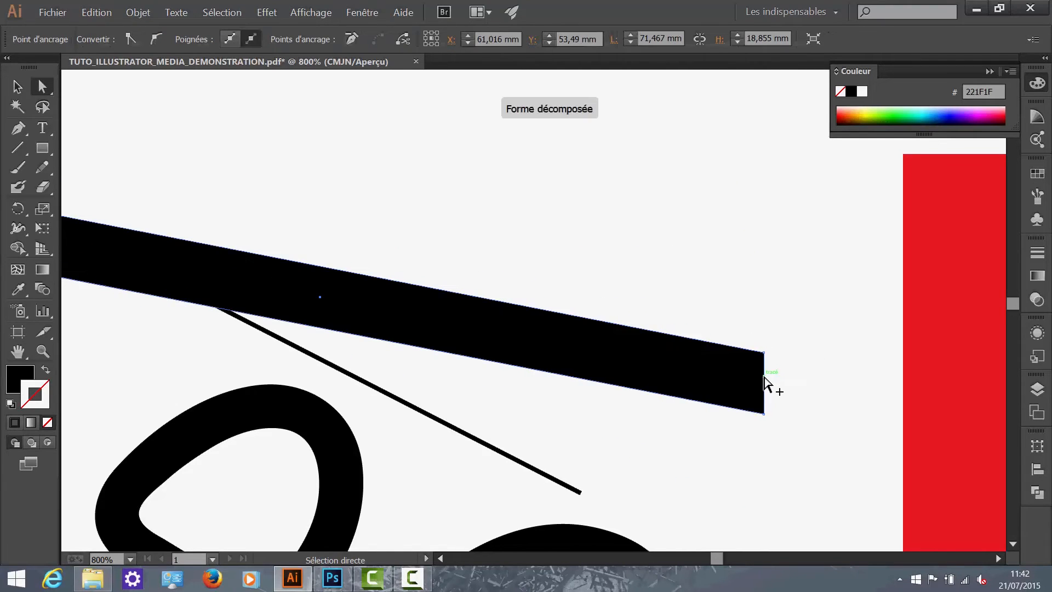
Step: Select the slanted bar, diagonal line and looping freehand stroke together with Direct Selection, and delete them
{"action": "scroll", "coordinate": [734, 418], "scroll_direction": "down", "scroll_amount": 2}
{"action": "left_click_drag", "start_coordinate": [735, 418], "coordinate": [742, 326]}
{"action": "scroll", "coordinate": [744, 315], "scroll_direction": "up", "scroll_amount": 2}
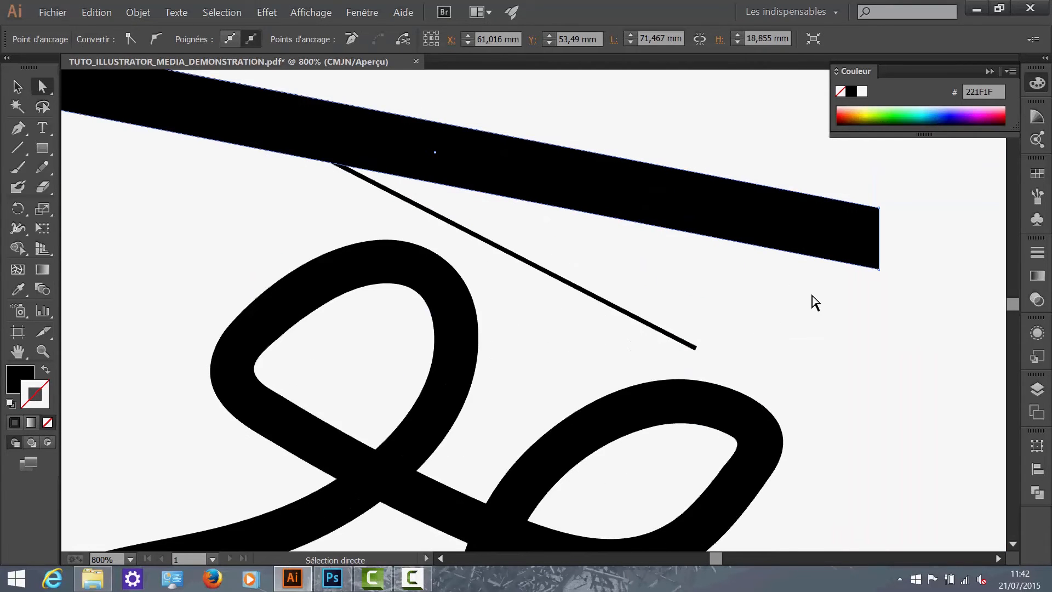
{"action": "scroll", "coordinate": [673, 378], "scroll_direction": "up", "scroll_amount": 2}
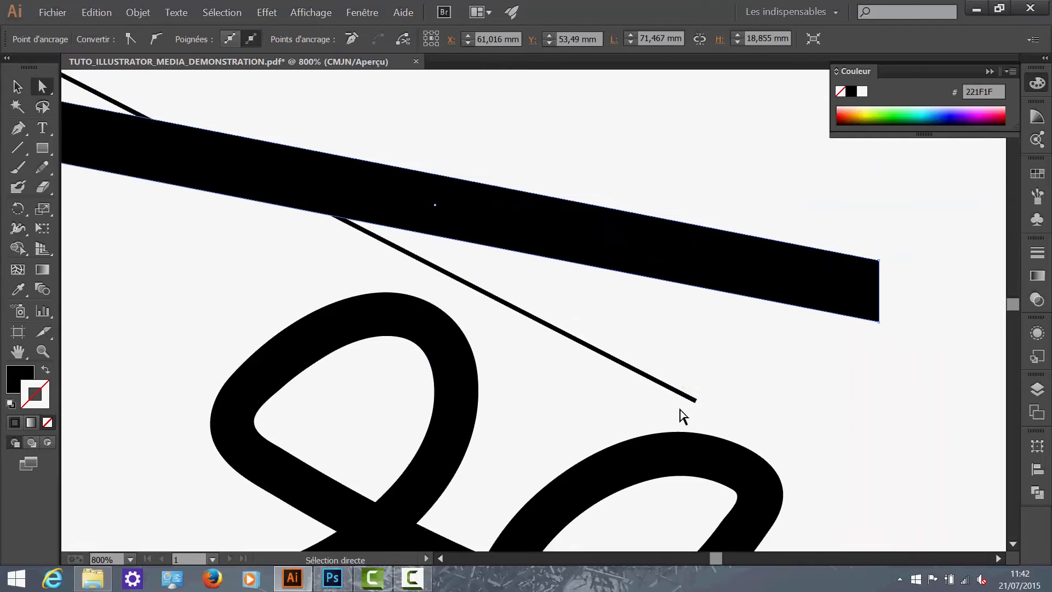
{"action": "scroll", "coordinate": [695, 390], "scroll_direction": "down", "scroll_amount": 2}
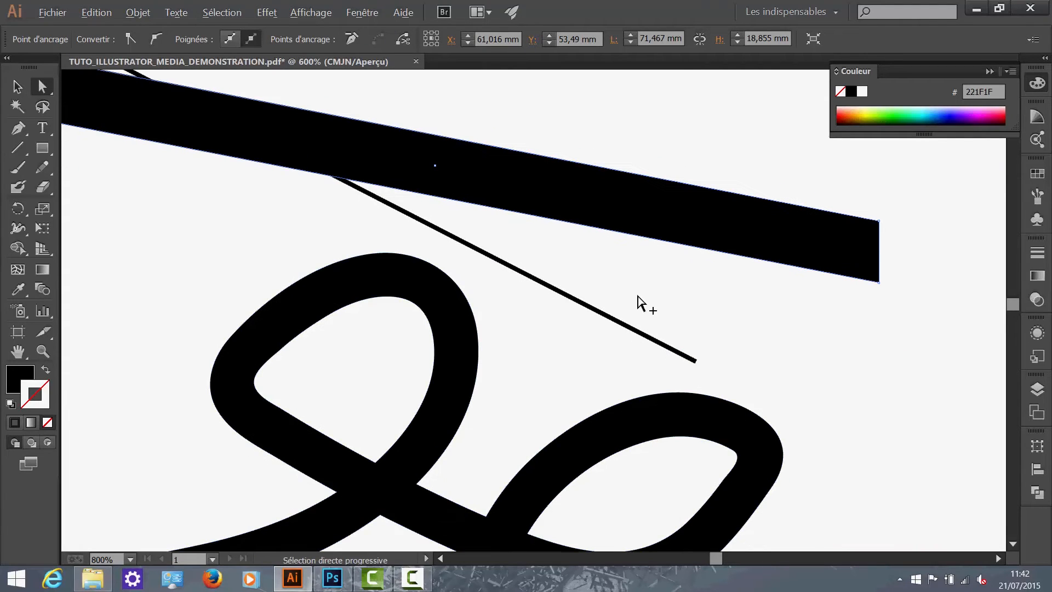
{"action": "scroll", "coordinate": [639, 301], "scroll_direction": "down", "scroll_amount": 3}
{"action": "scroll", "coordinate": [639, 301], "scroll_direction": "down", "scroll_amount": 1}
{"action": "scroll", "coordinate": [658, 317], "scroll_direction": "down", "scroll_amount": 1}
{"action": "left_click_drag", "start_coordinate": [659, 398], "coordinate": [451, 218]}
{"action": "key", "text": "Delete"}
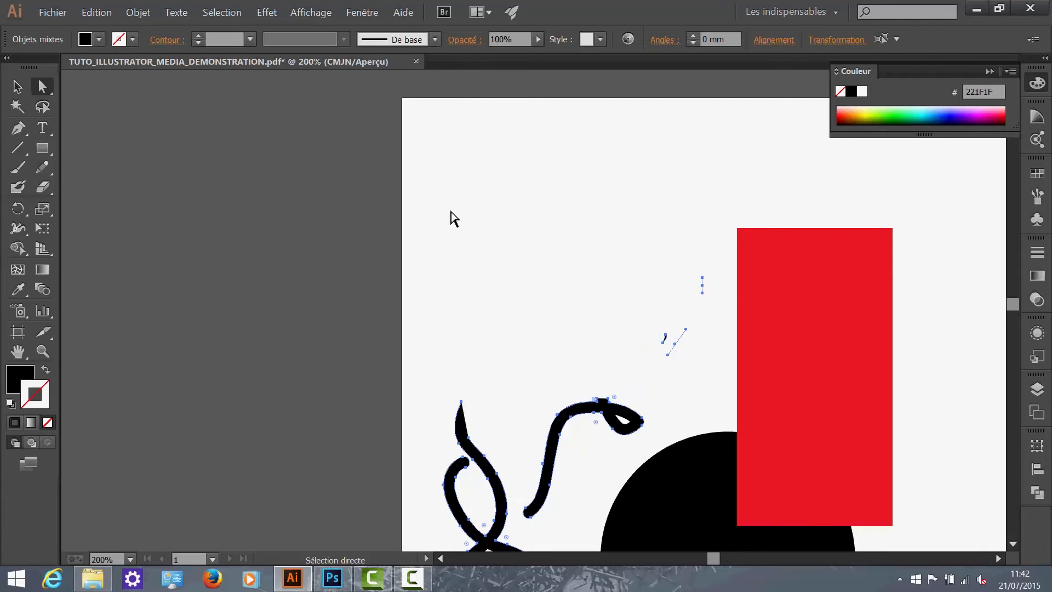
{"action": "key", "text": "Delete"}
Step: Delete the leftover black fragments of the freehand stroke beside the black circle
{"action": "scroll", "coordinate": [495, 232], "scroll_direction": "down", "scroll_amount": 3}
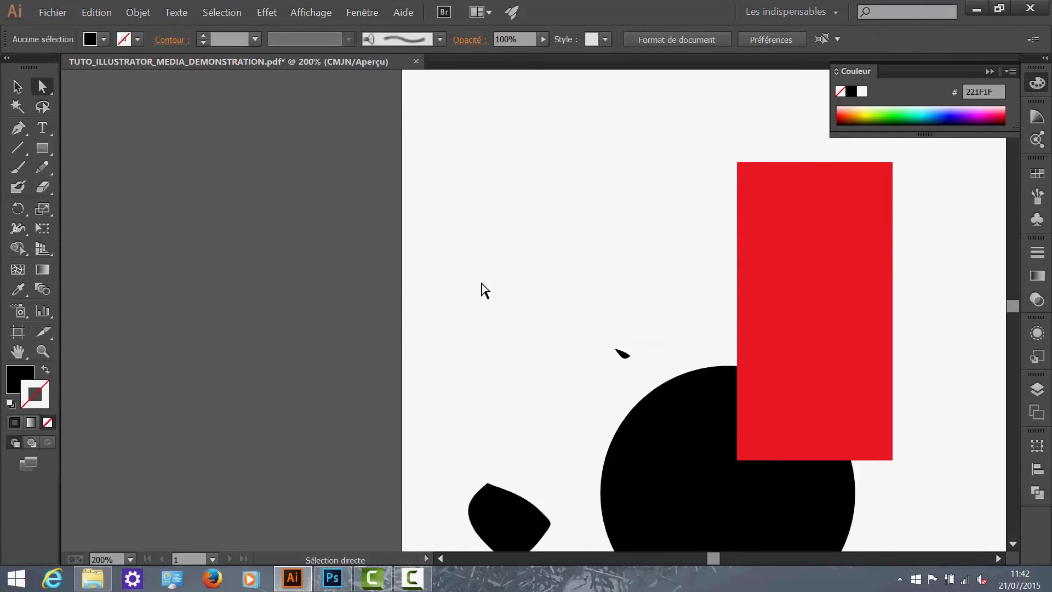
{"action": "key", "text": "v"}
{"action": "key", "text": "ctrl+1"}
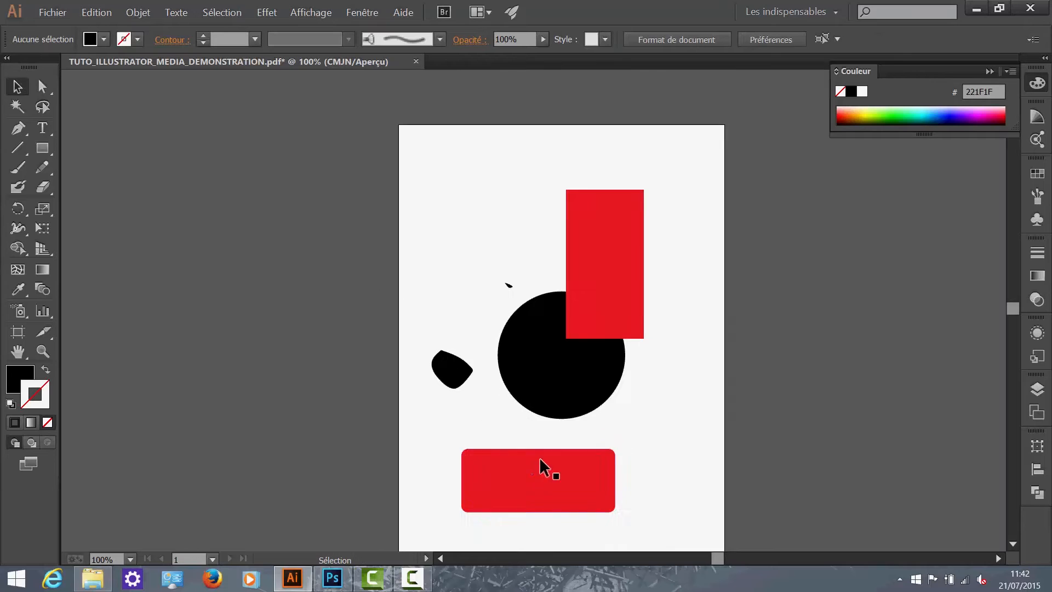
{"action": "left_click", "coordinate": [450, 366]}
{"action": "key", "text": "Delete"}
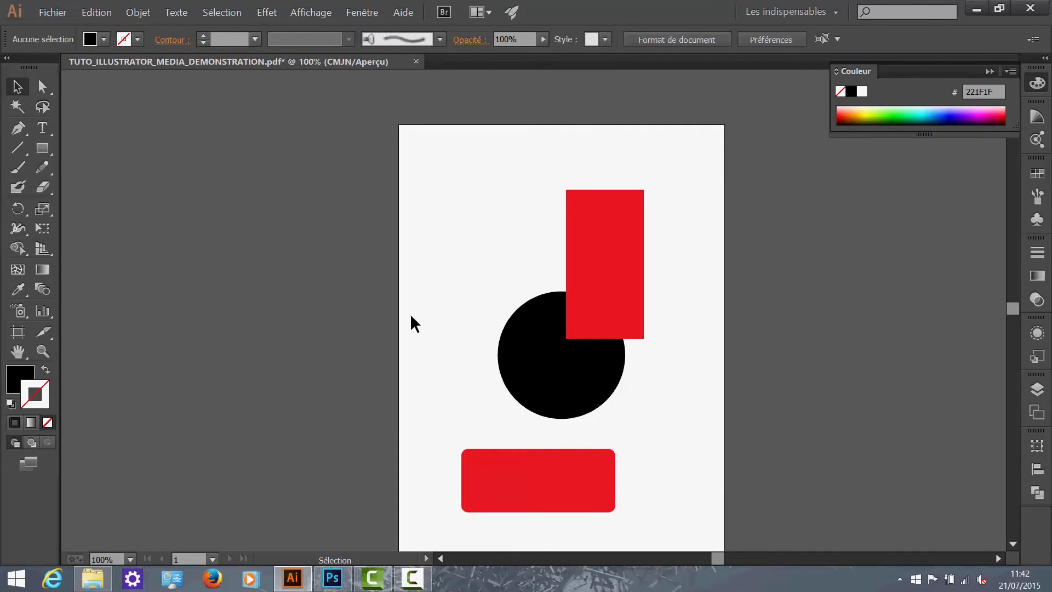
Step: Erase a thin horizontal cut through the tall red rectangle, and select the upper and lower pieces in turn
{"action": "left_click", "coordinate": [42, 188]}
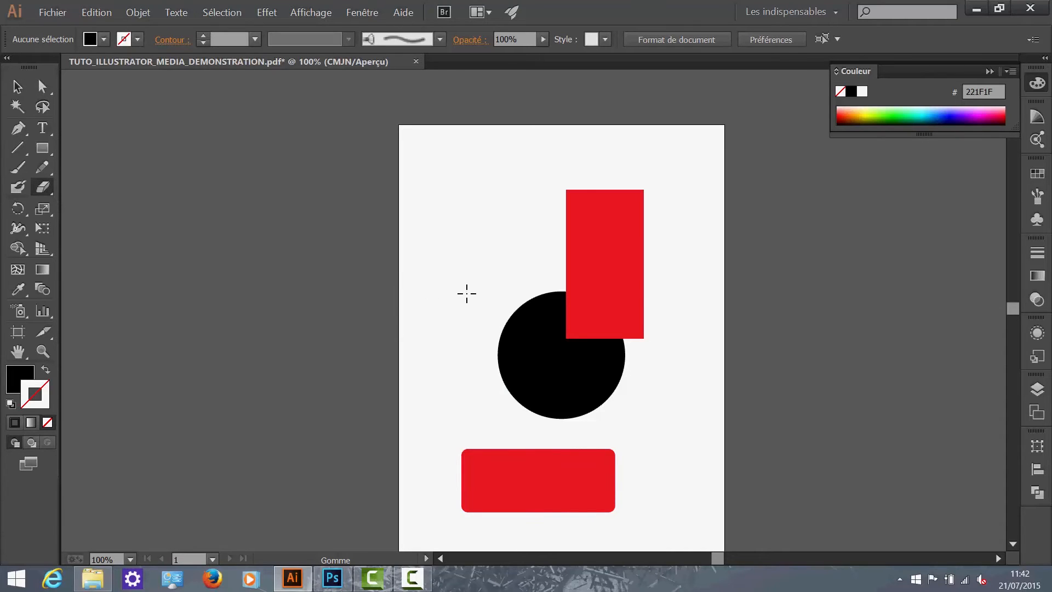
{"action": "scroll", "coordinate": [630, 297], "scroll_direction": "up", "scroll_amount": 4}
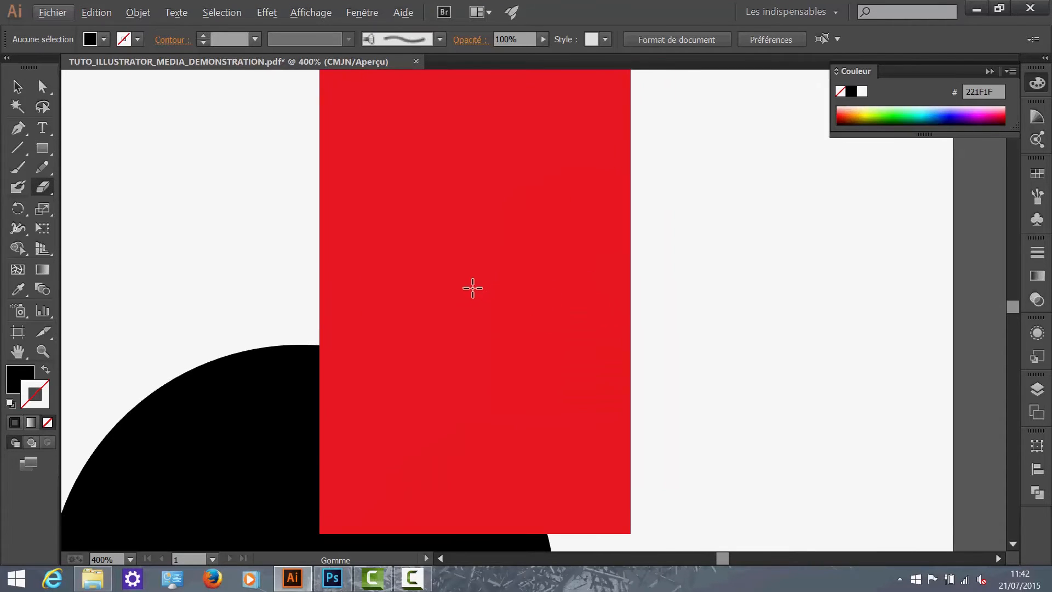
{"action": "left_click_drag", "start_coordinate": [257, 271], "coordinate": [711, 281]}
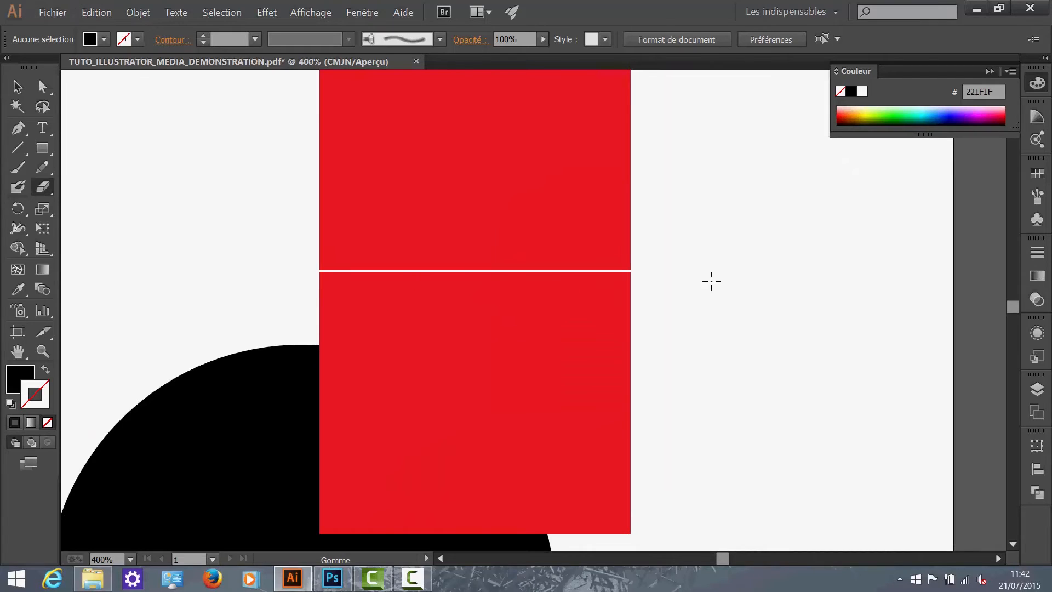
{"action": "key", "text": "v"}
{"action": "left_click", "coordinate": [428, 176]}
{"action": "left_click", "coordinate": [453, 323]}
{"action": "left_click", "coordinate": [469, 197]}
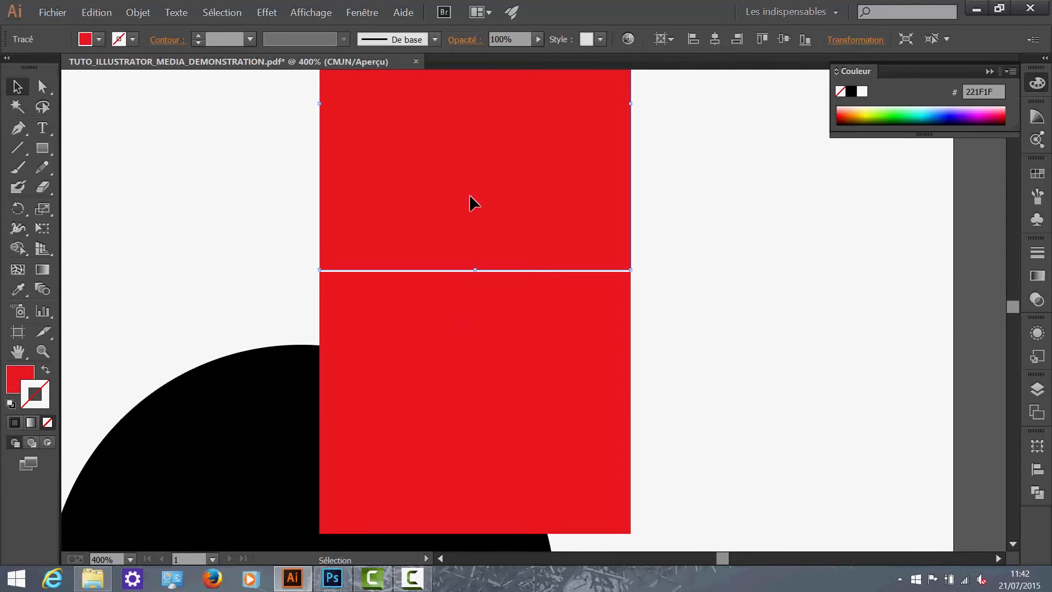
{"action": "left_click", "coordinate": [743, 231]}
Step: Erase a freehand loop inside the tall red rectangle with the Eraser, and undo it
{"action": "left_click", "coordinate": [43, 187]}
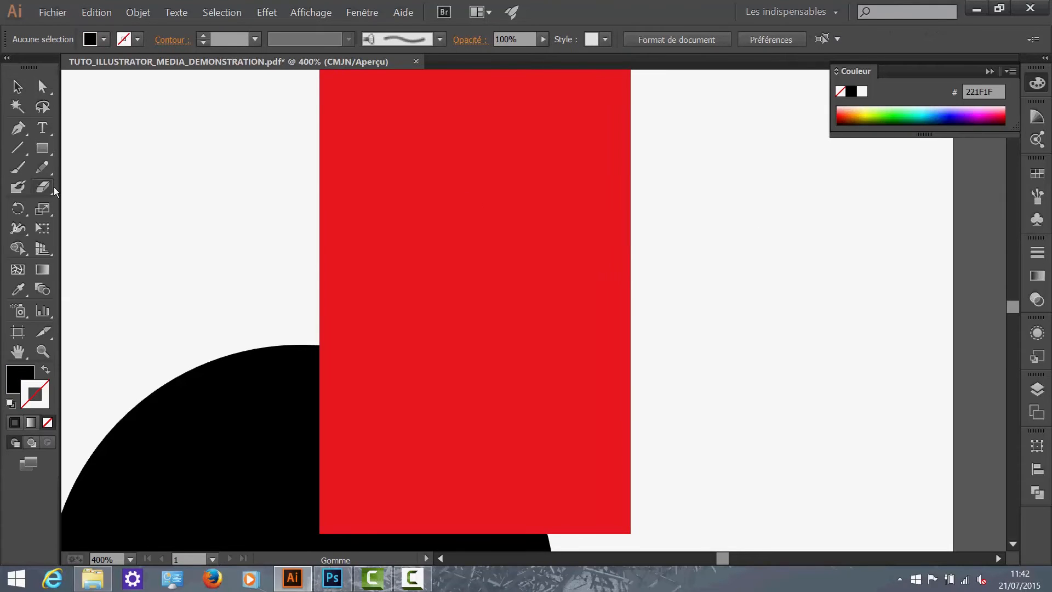
{"action": "mouse_move", "coordinate": [653, 307]}
{"action": "left_mouse_down"}
{"action": "mouse_move", "coordinate": [548, 345]}
{"action": "mouse_move", "coordinate": [415, 340]}
{"action": "left_mouse_up"}
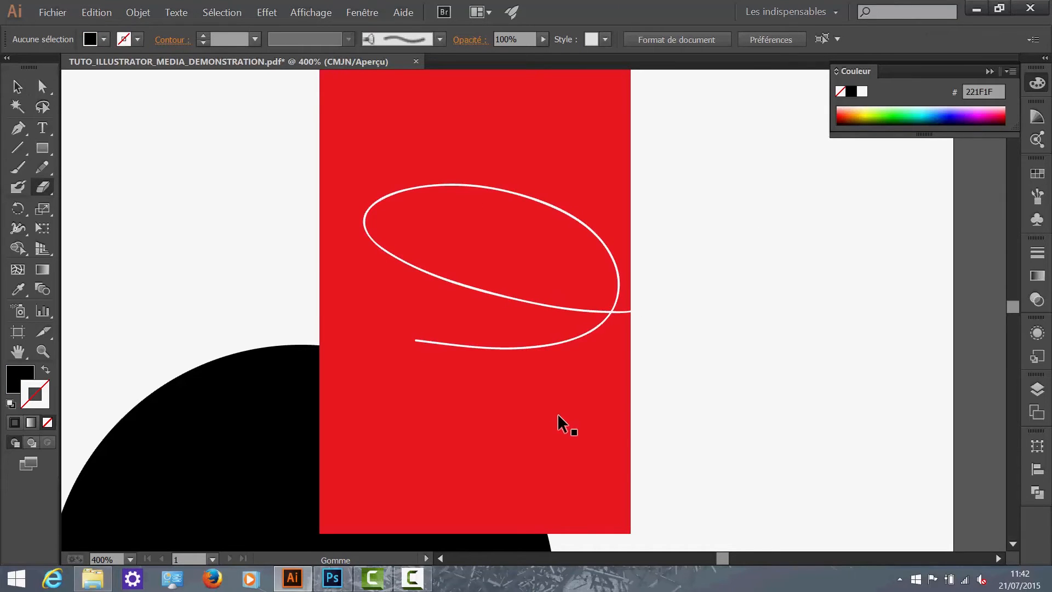
{"action": "key", "text": "ctrl+z"}
Step: Split the tall red rectangle into an upper and a lower piece with the Scissors, cutting its left and right edges at nearly the same height
{"action": "mouse_move", "coordinate": [53, 191]}
{"action": "left_mouse_down"}
{"action": "mouse_move", "coordinate": [72, 184]}
{"action": "mouse_move", "coordinate": [91, 205]}
{"action": "left_mouse_up"}
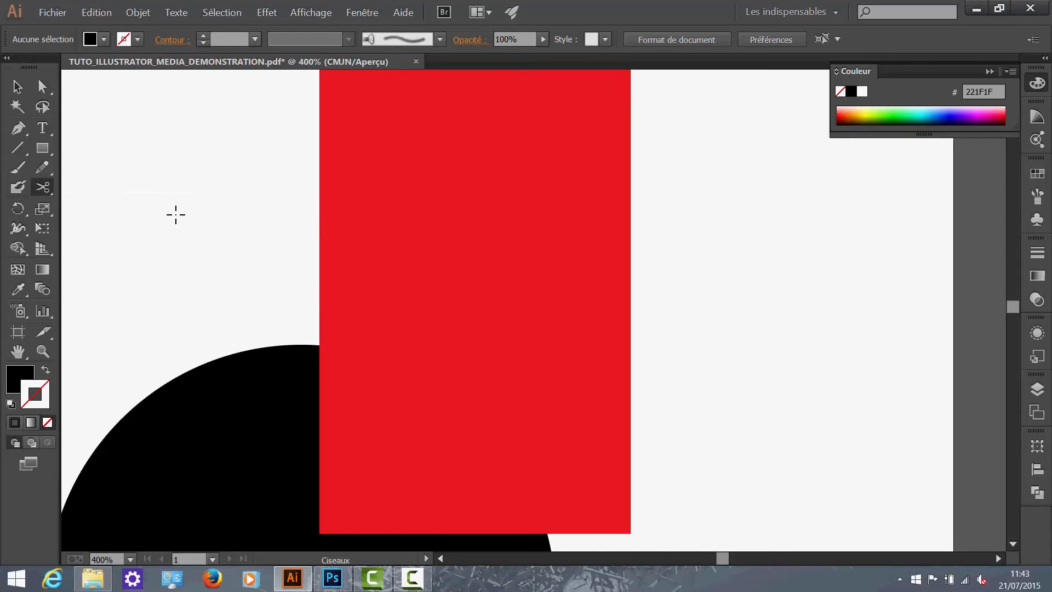
{"action": "left_click", "coordinate": [318, 210]}
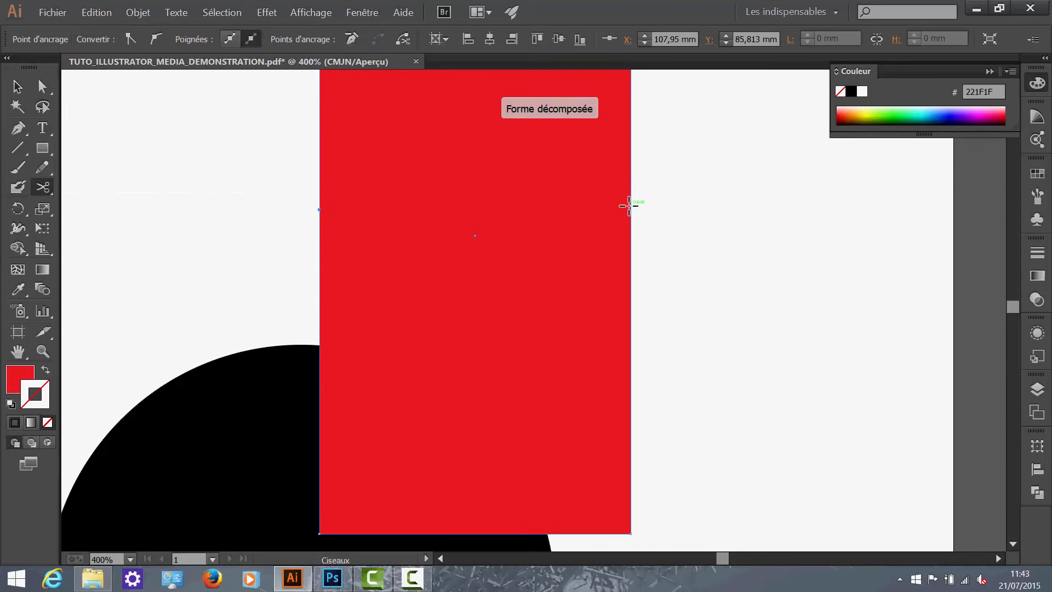
{"action": "left_click", "coordinate": [629, 207]}
{"action": "left_click", "coordinate": [17, 96]}
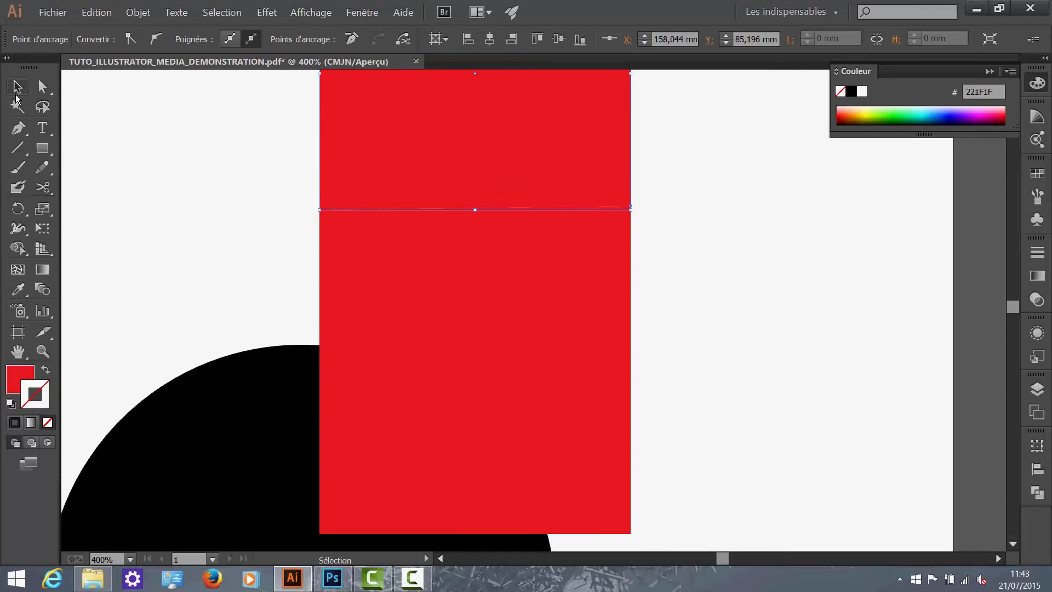
{"action": "left_click", "coordinate": [307, 225]}
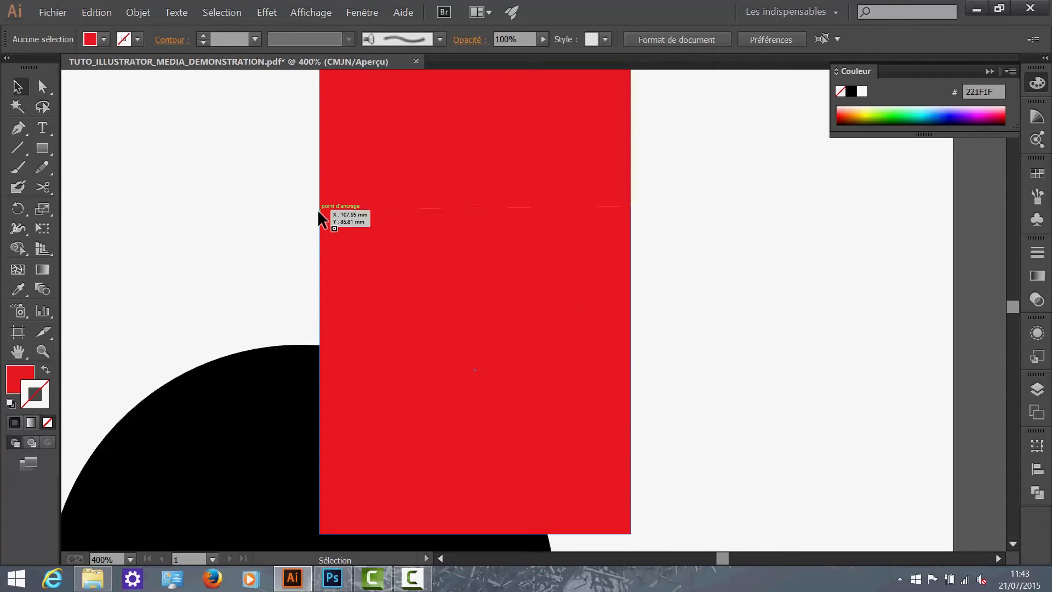
{"action": "key", "text": "a"}
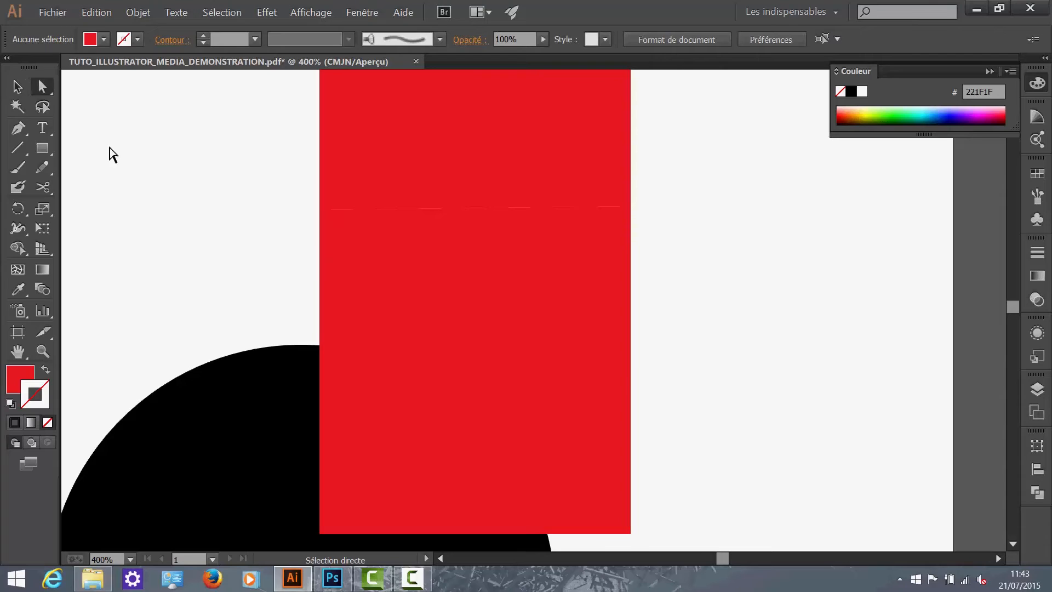
Step: Try to move the anchor point at the left end of the cut in the tall red rectangle, and undo the move and the cut
{"action": "key", "text": "v"}
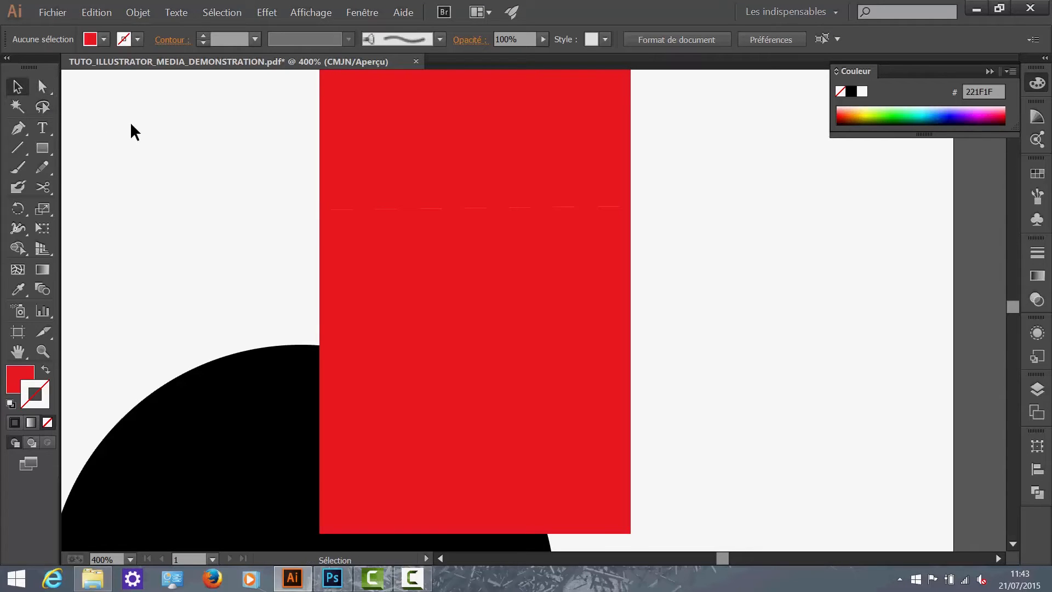
{"action": "left_click", "coordinate": [42, 87]}
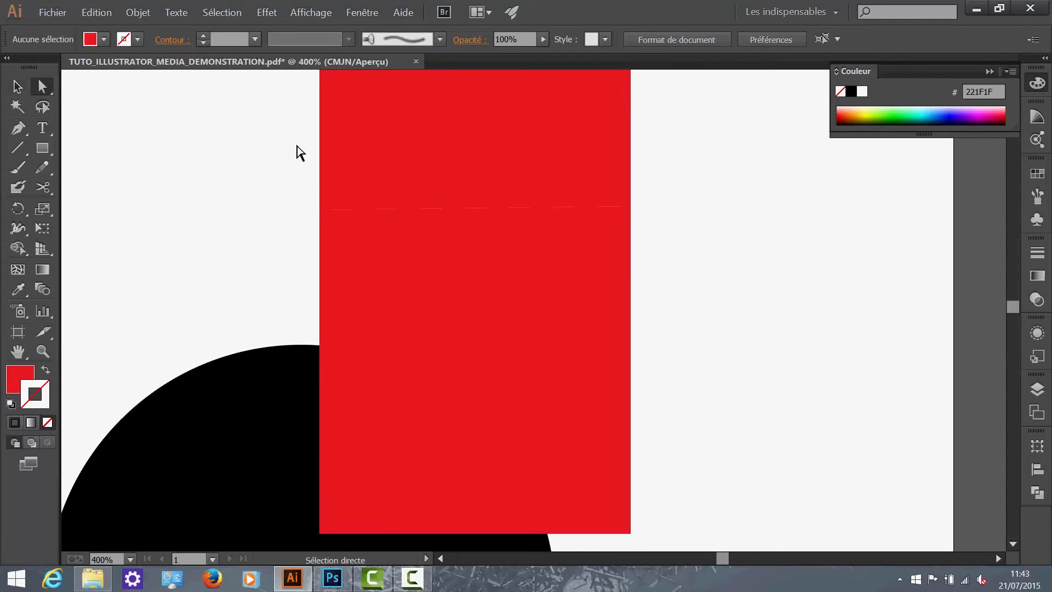
{"action": "key", "text": "p"}
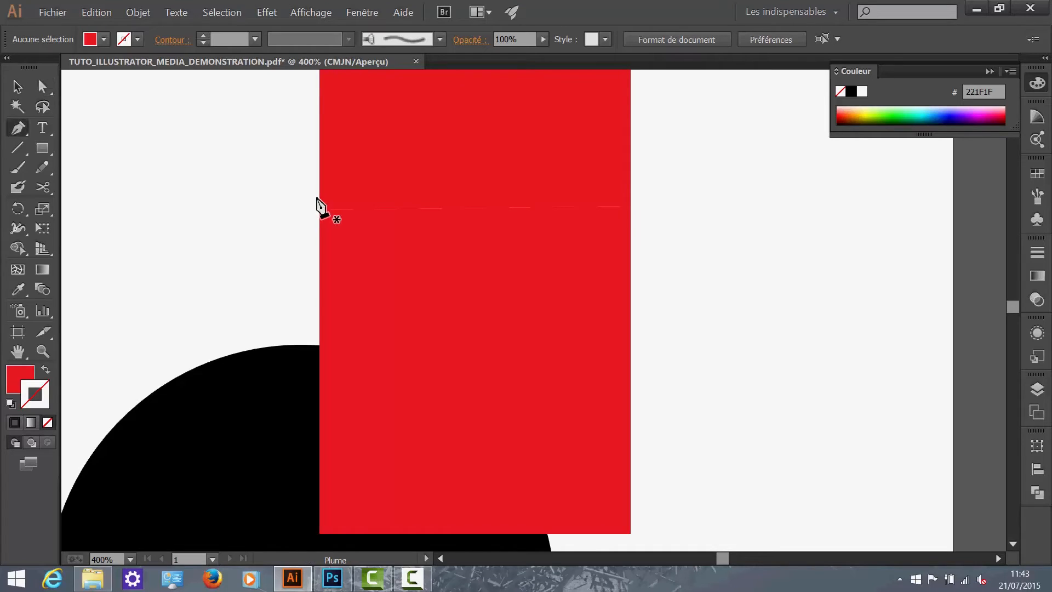
{"action": "key", "text": "a"}
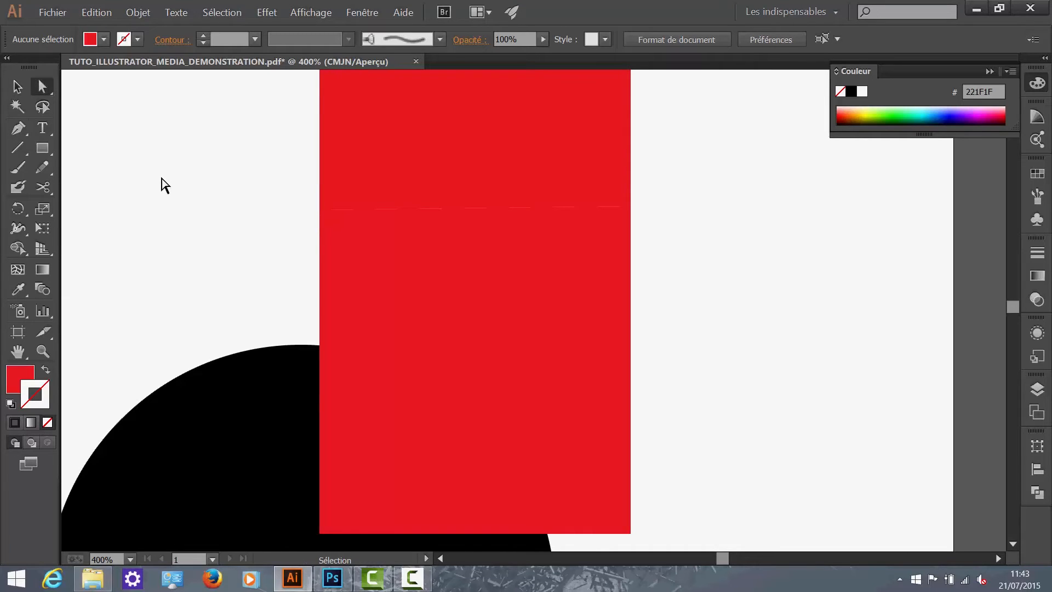
{"action": "left_click", "coordinate": [320, 209]}
{"action": "left_click", "coordinate": [321, 210]}
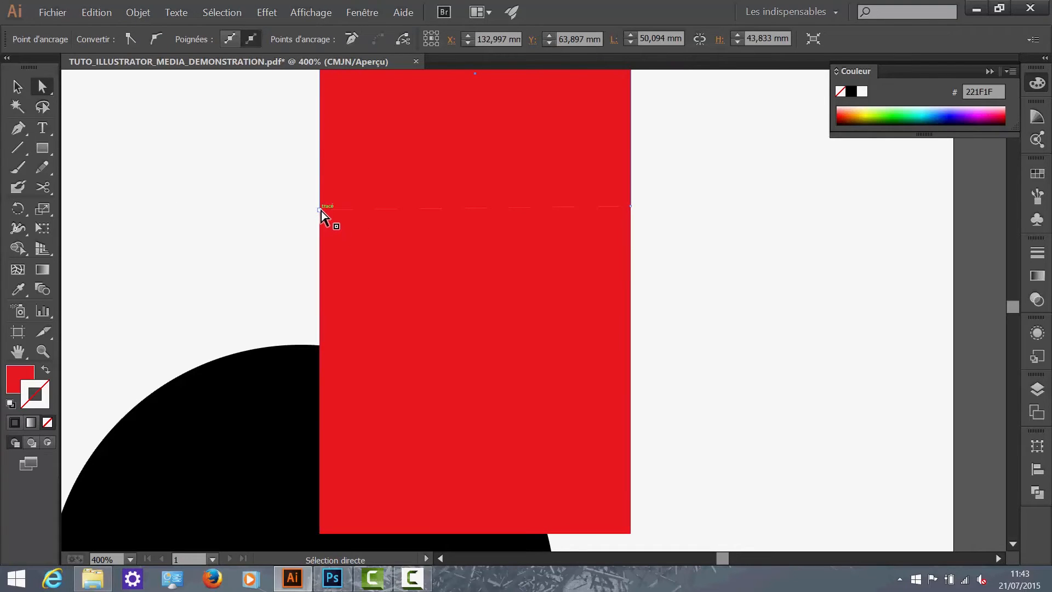
{"action": "left_click_drag", "start_coordinate": [321, 211], "coordinate": [452, 280]}
{"action": "key", "text": "ctrl+z"}
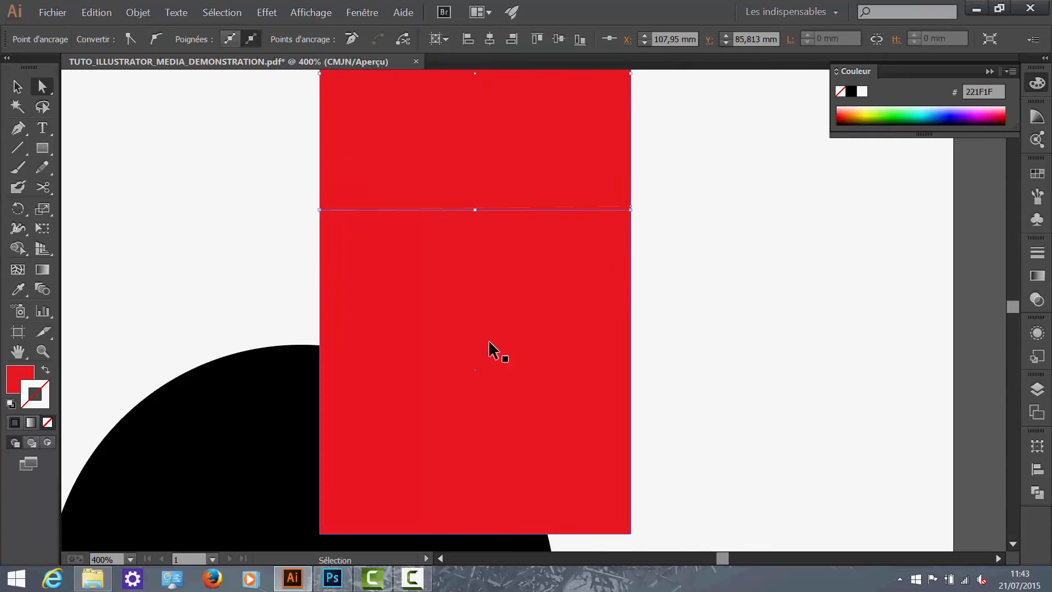
{"action": "left_click", "coordinate": [489, 341]}
{"action": "left_click", "coordinate": [719, 326]}
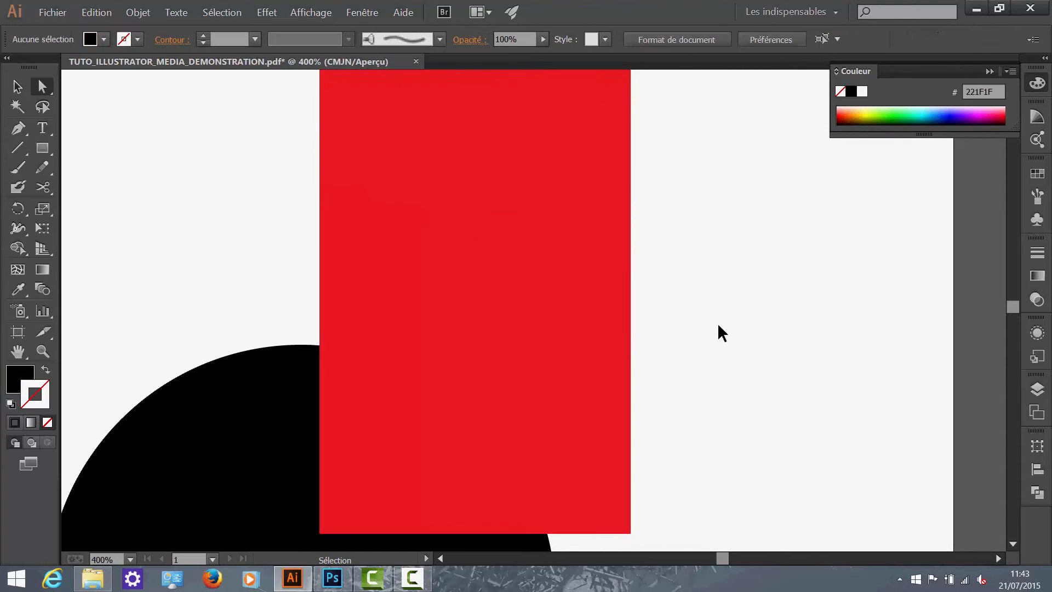
Step: Slice the tall red rectangle from its left to its right edge along a freehand curve with the Knife tool
{"action": "left_click_drag", "start_coordinate": [48, 187], "coordinate": [104, 225]}
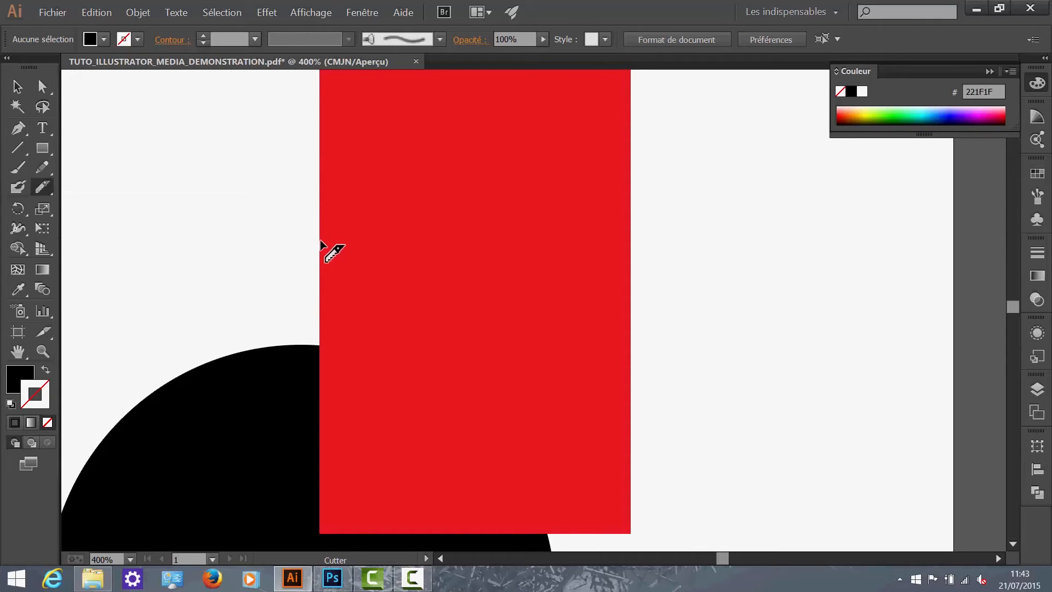
{"action": "mouse_move", "coordinate": [459, 306]}
{"action": "left_mouse_down"}
{"action": "mouse_move", "coordinate": [594, 277]}
{"action": "mouse_move", "coordinate": [638, 244]}
{"action": "left_mouse_up"}
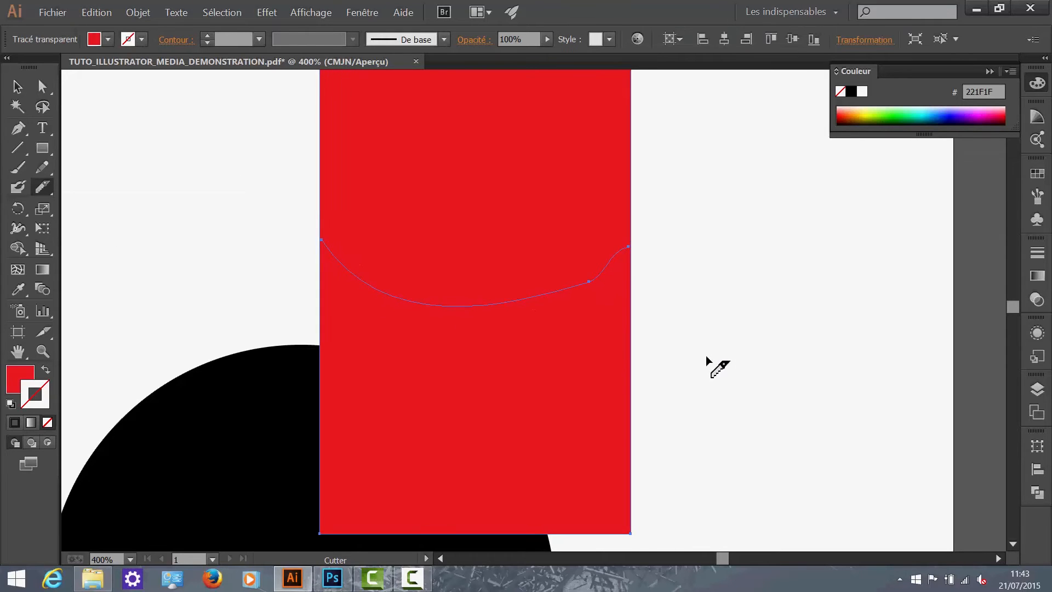
{"action": "left_click", "coordinate": [705, 355], "text": "ctrl"}
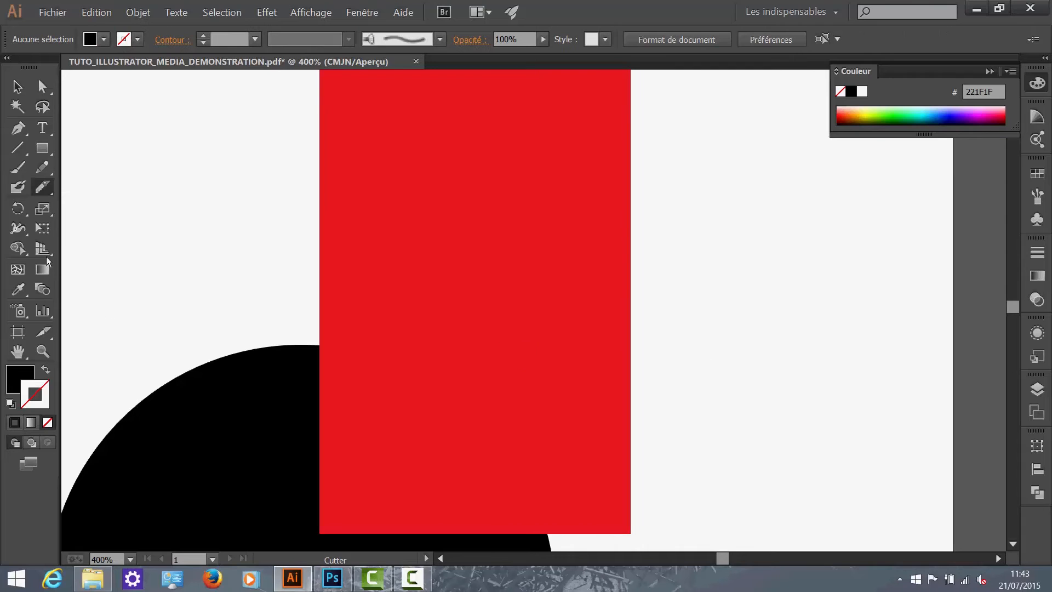
Step: Undo the recent edits to the tall red rectangle, and delete the black freehand stroke fragments that return beside the circle
{"action": "left_click", "coordinate": [18, 209]}
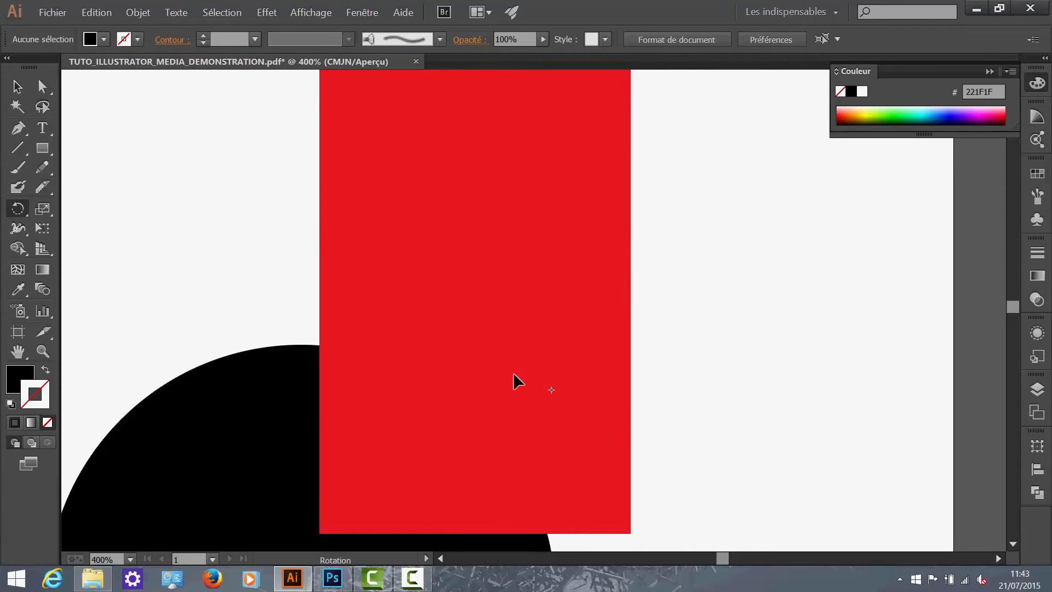
{"action": "key", "text": "ctrl+z"}
{"action": "key", "text": "ctrl+z"}
{"action": "key", "text": "ctrl+z"}
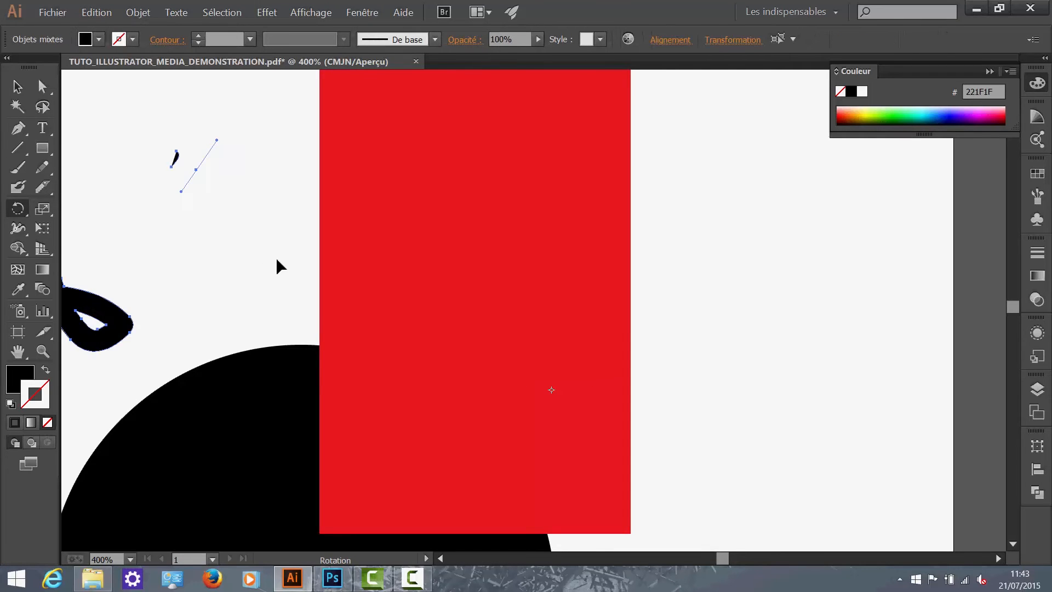
{"action": "key", "text": "v"}
{"action": "left_click", "coordinate": [223, 236]}
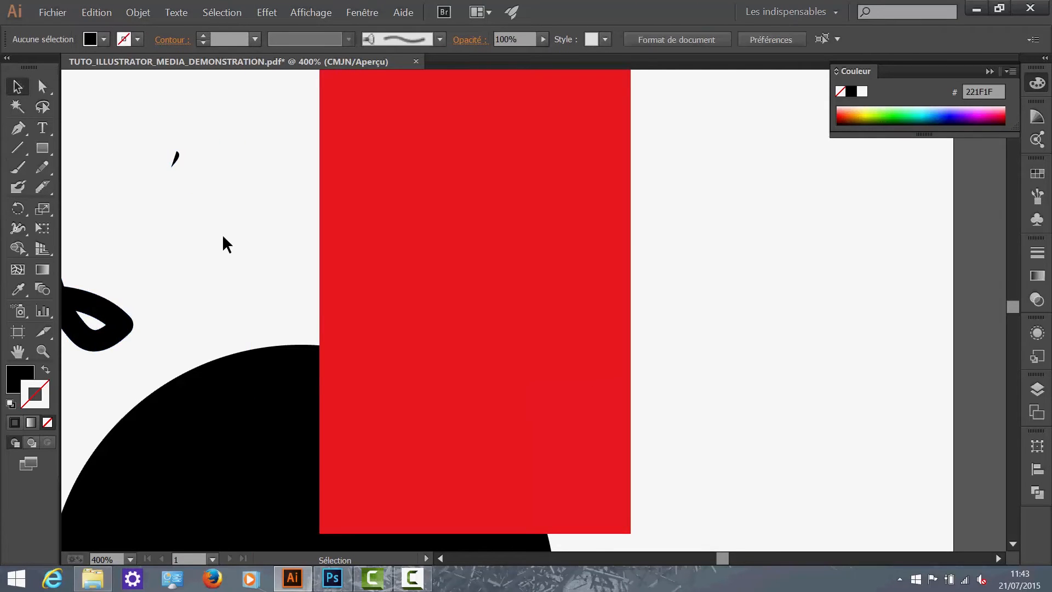
{"action": "left_click", "coordinate": [91, 267]}
{"action": "key", "text": "Delete"}
Step: Rotate the tall red rectangle freely about its centre with the Rotate tool, and undo the rotation
{"action": "left_click", "coordinate": [376, 293]}
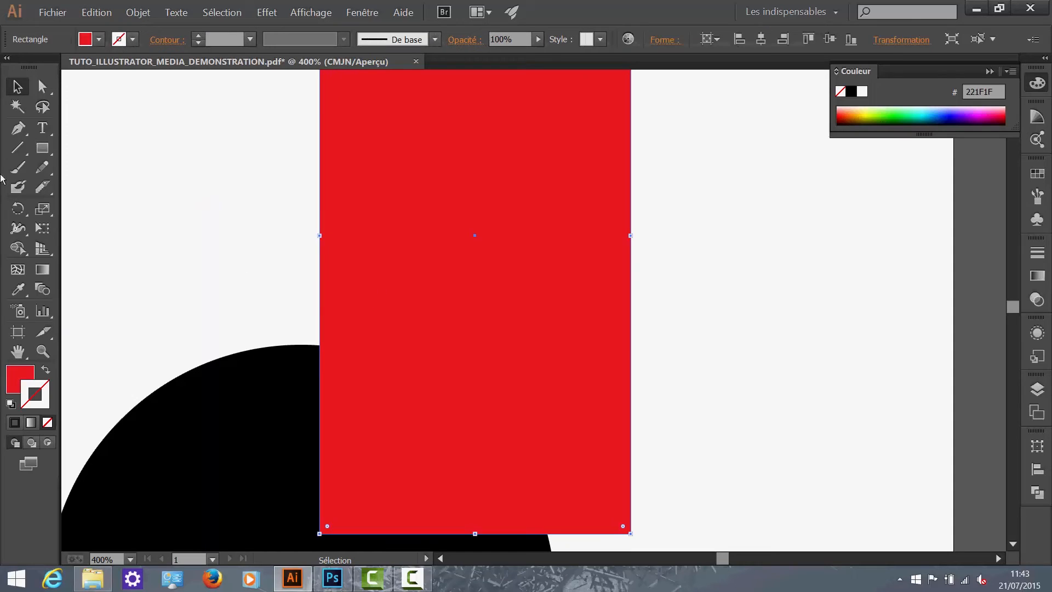
{"action": "left_click", "coordinate": [18, 208]}
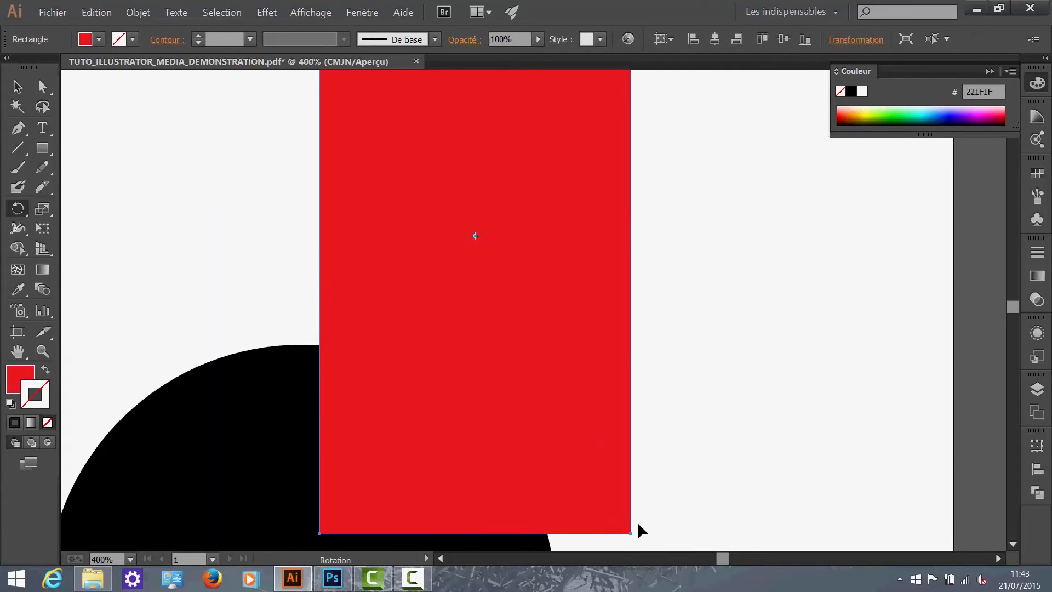
{"action": "left_click_drag", "start_coordinate": [631, 534], "coordinate": [770, 461]}
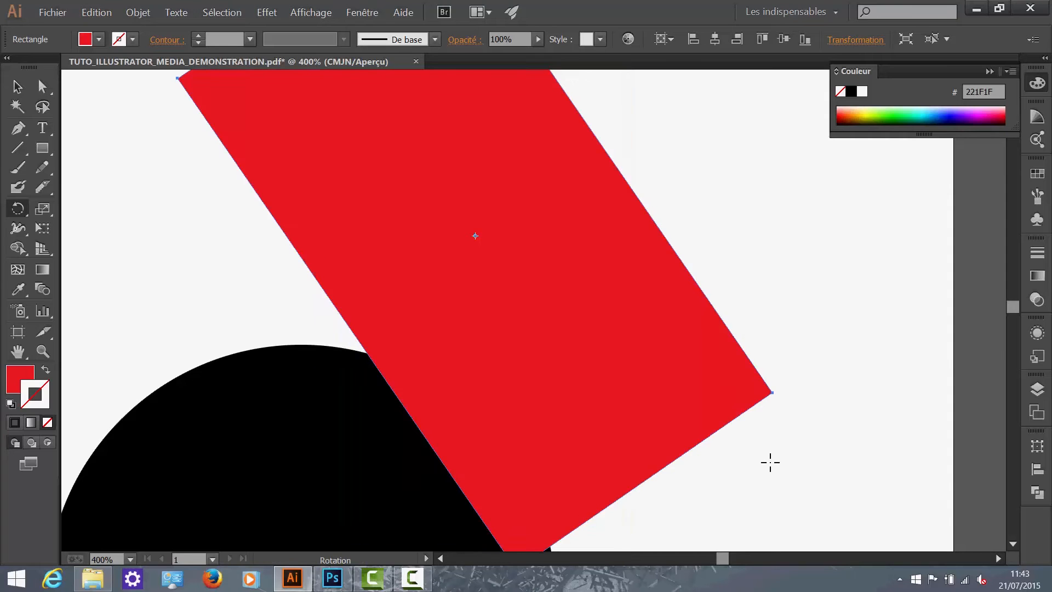
{"action": "key", "text": "ctrl+z"}
Step: Reselect the tall red rectangle, and look at the Scale tool and its Shear and Reshape variants
{"action": "left_click", "coordinate": [19, 87]}
{"action": "left_click", "coordinate": [167, 171]}
{"action": "left_click", "coordinate": [444, 319]}
{"action": "left_click_drag", "start_coordinate": [639, 537], "coordinate": [593, 453]}
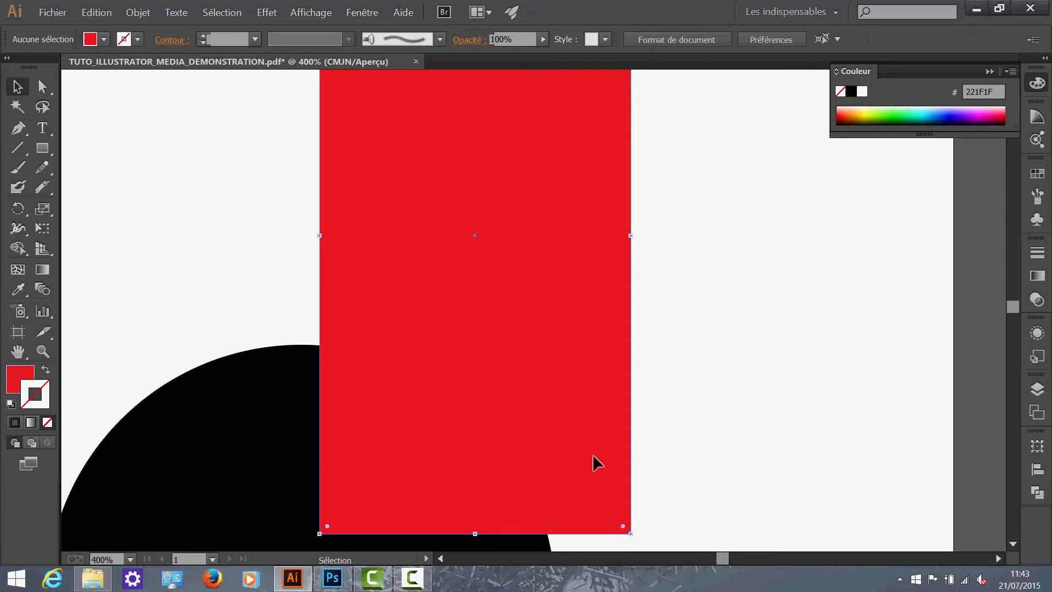
{"action": "left_click", "coordinate": [41, 209]}
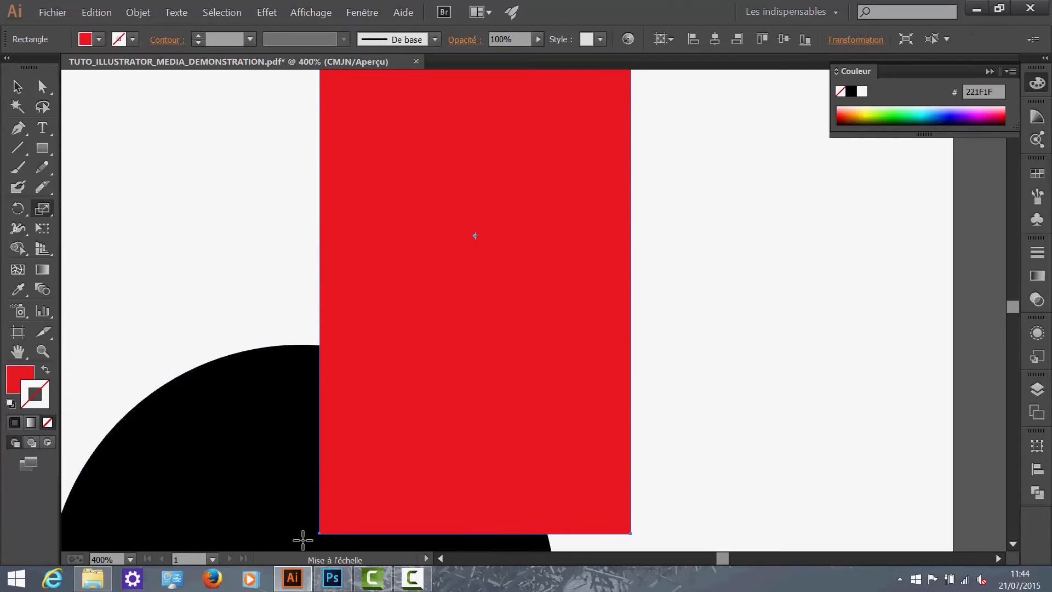
{"action": "left_click", "coordinate": [40, 216]}
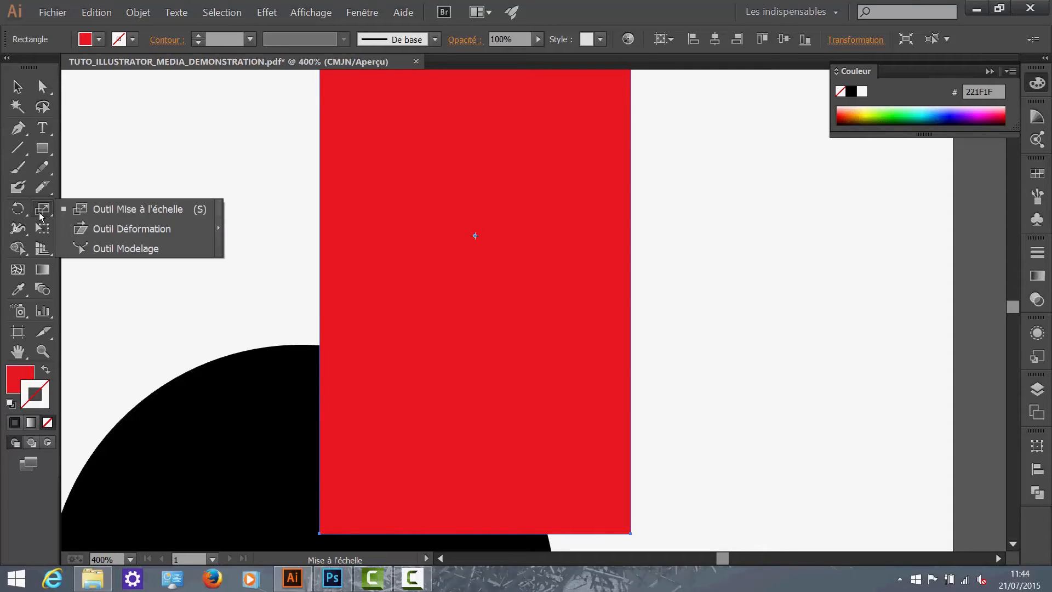
{"action": "left_click", "coordinate": [18, 214]}
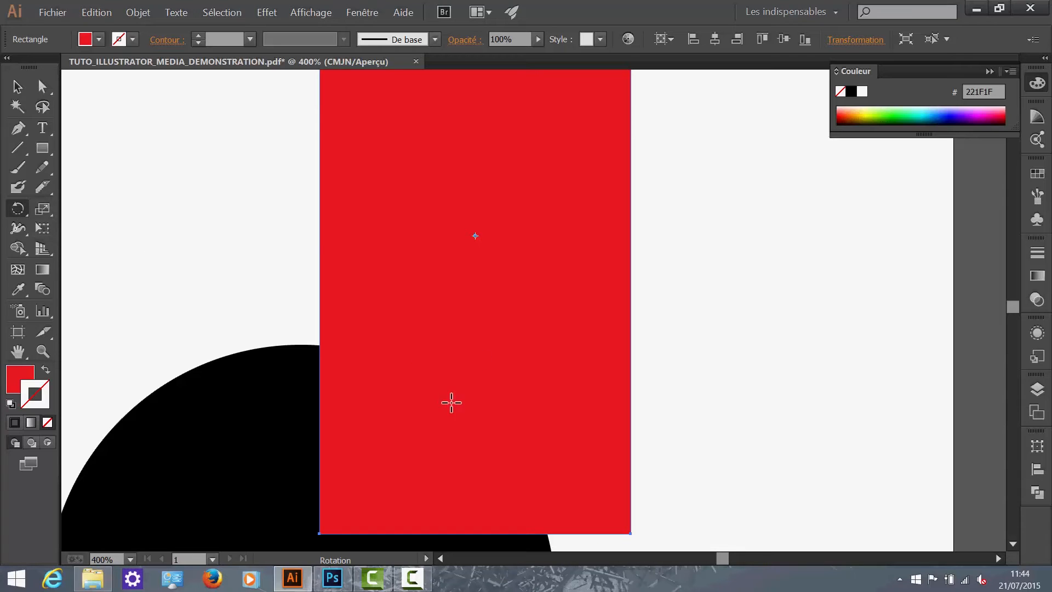
Step: Open the Scale transformation settings for the tall red rectangle, and cancel them without applying a value
{"action": "left_click", "coordinate": [18, 88]}
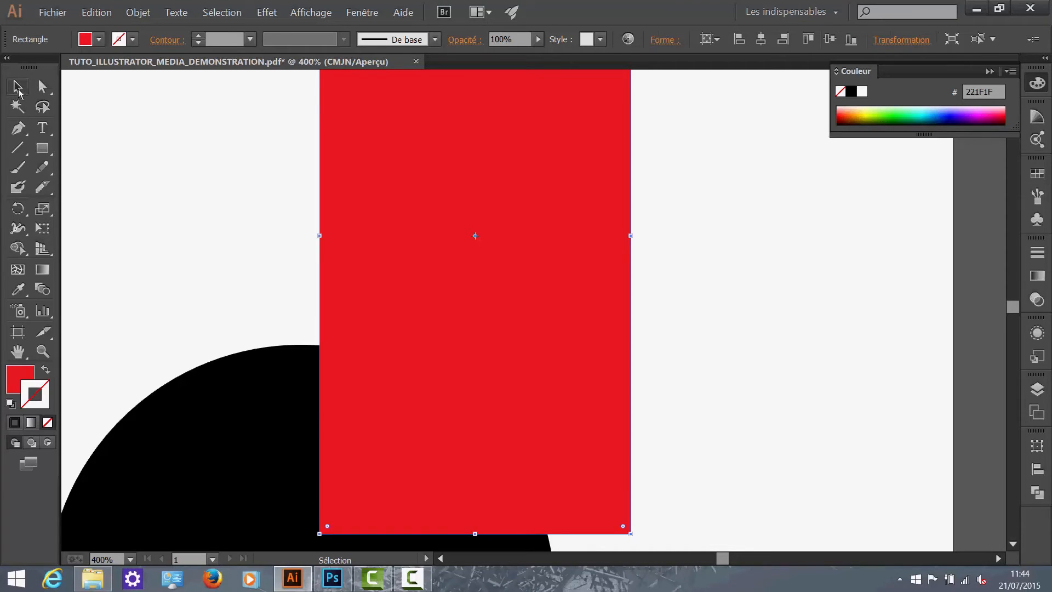
{"action": "left_click", "coordinate": [247, 194]}
{"action": "left_click", "coordinate": [450, 289]}
{"action": "scroll", "coordinate": [548, 304], "scroll_direction": "down", "scroll_amount": 1}
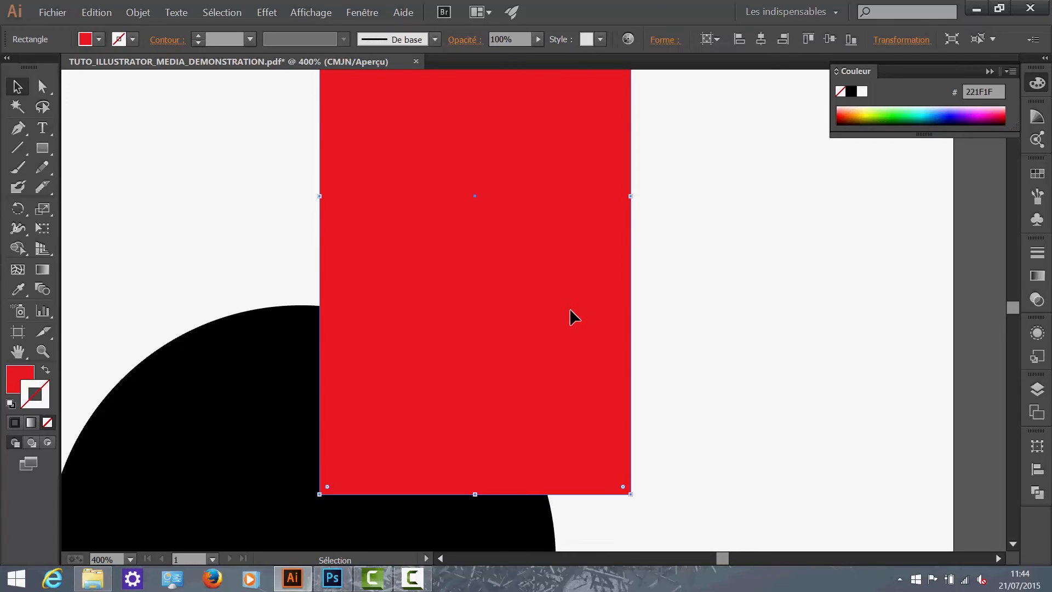
{"action": "scroll", "coordinate": [576, 314], "scroll_direction": "down", "scroll_amount": 2}
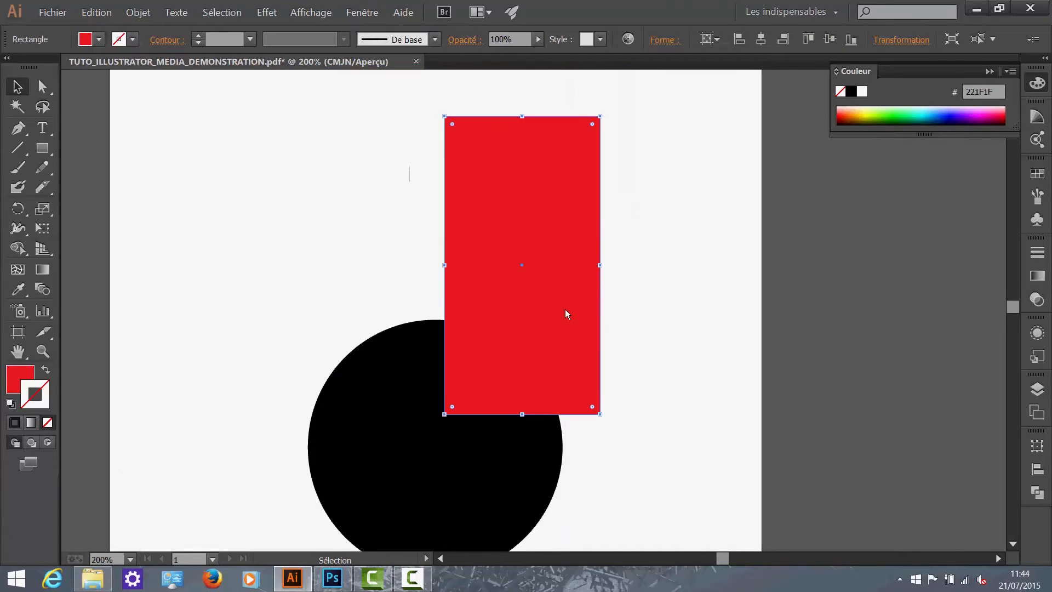
{"action": "right_click", "coordinate": [565, 309]}
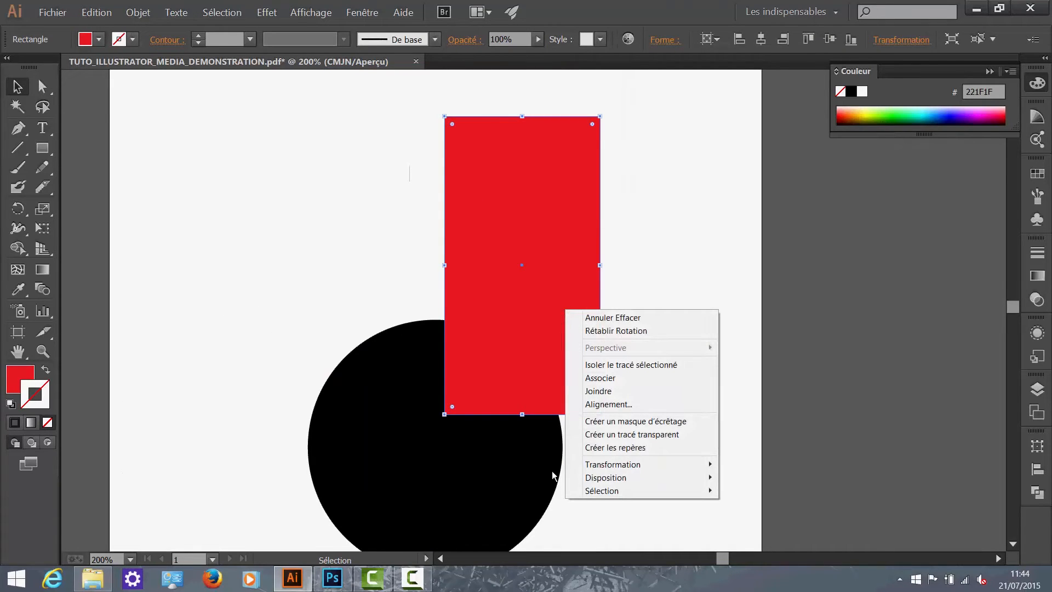
{"action": "mouse_move", "coordinate": [598, 466]}
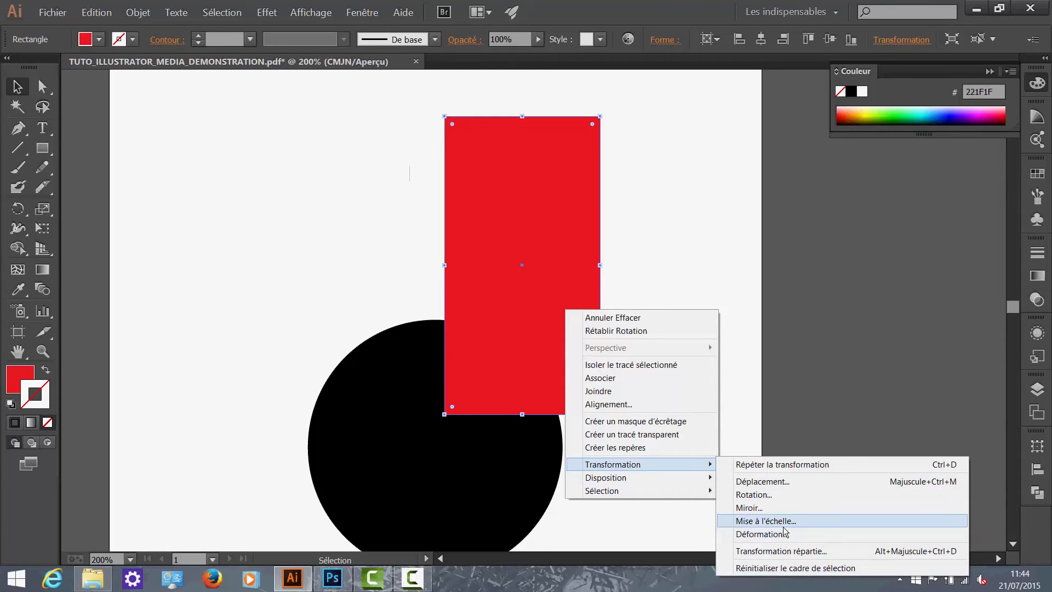
{"action": "left_click", "coordinate": [783, 522]}
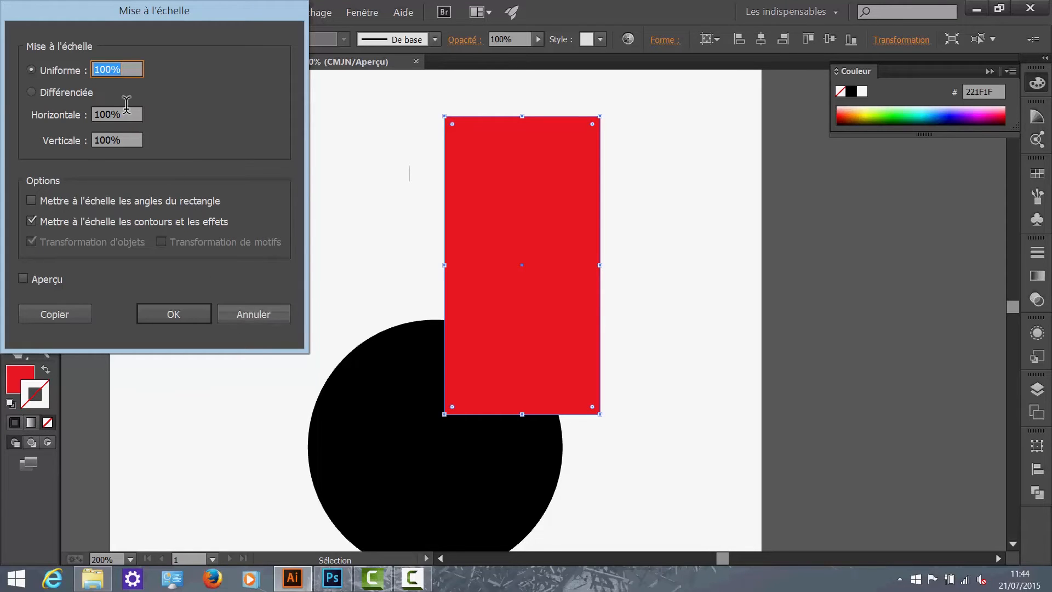
{"action": "left_click", "coordinate": [253, 314]}
Step: Delete the short thin stray line beside the upper part of the tall red rectangle
{"action": "left_click", "coordinate": [410, 174]}
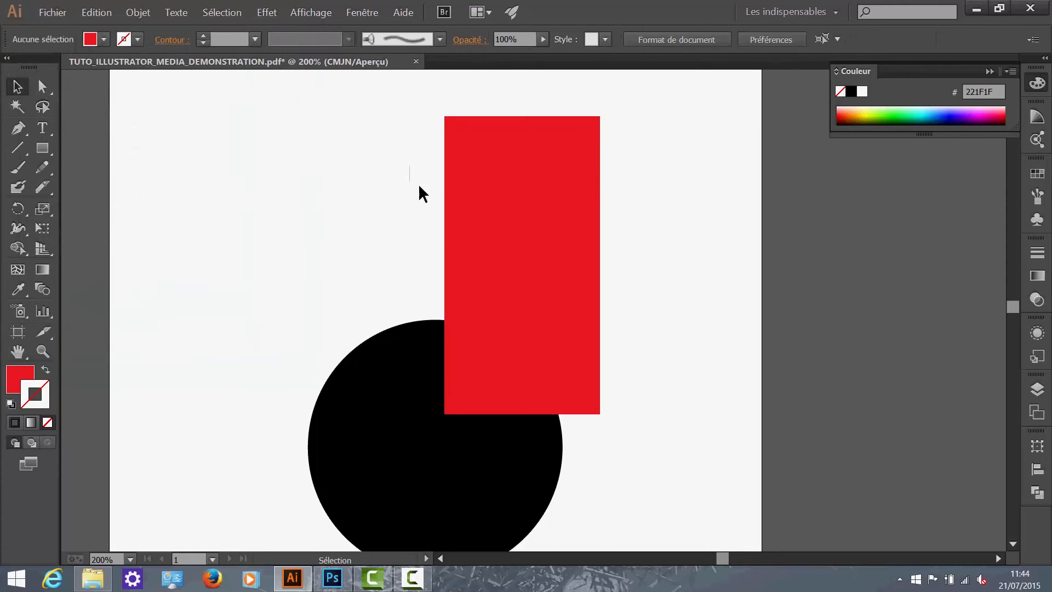
{"action": "left_click", "coordinate": [364, 120]}
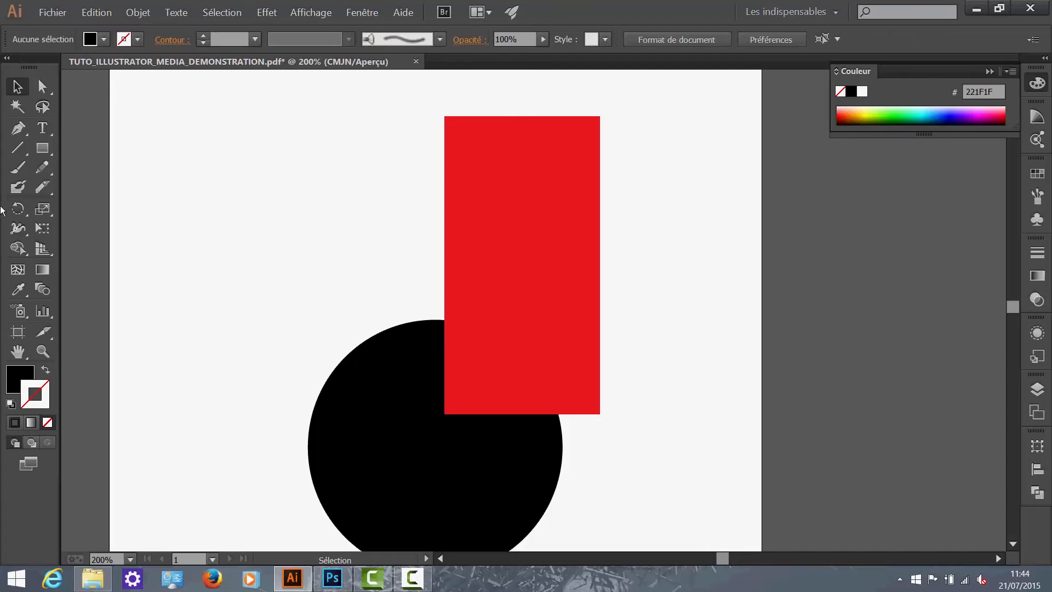
Step: Taper the right side of the tall red rectangle symmetrically with the perspective distortion of the Free Transform tool
{"action": "left_click", "coordinate": [47, 229]}
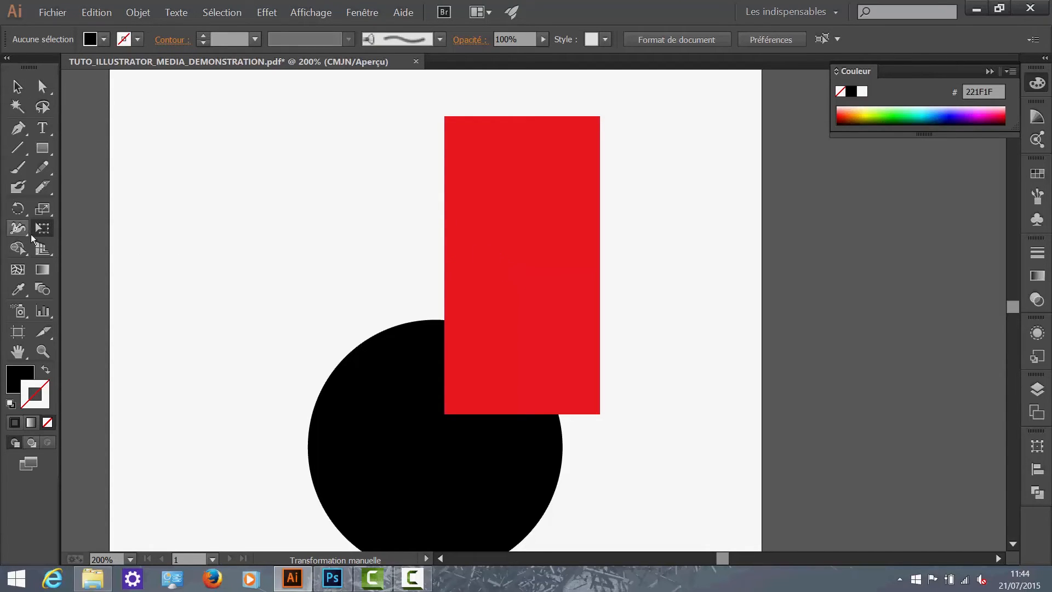
{"action": "left_click", "coordinate": [15, 86]}
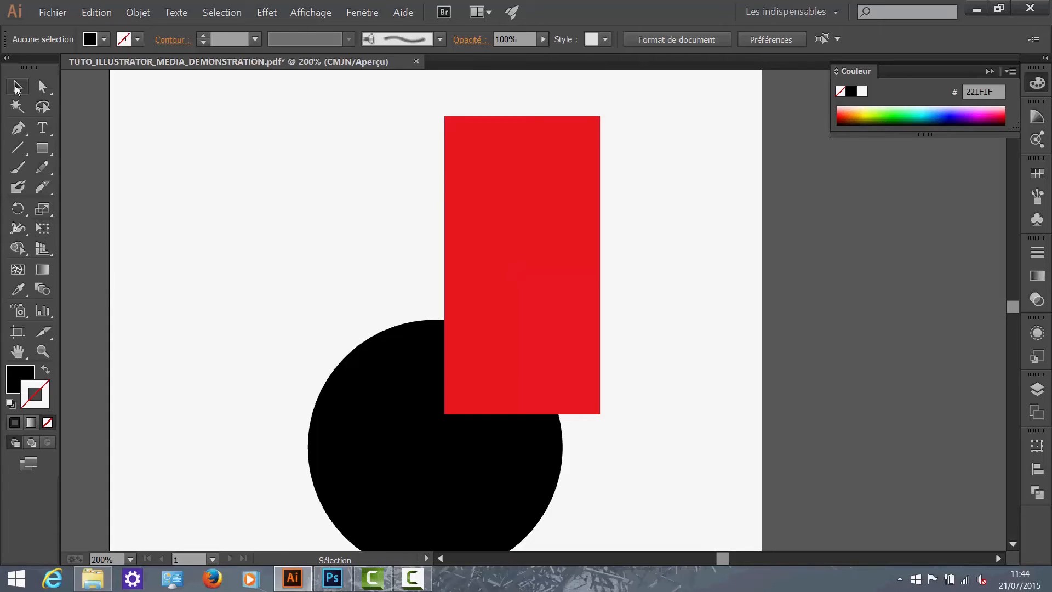
{"action": "left_click", "coordinate": [441, 171]}
{"action": "left_click", "coordinate": [38, 234]}
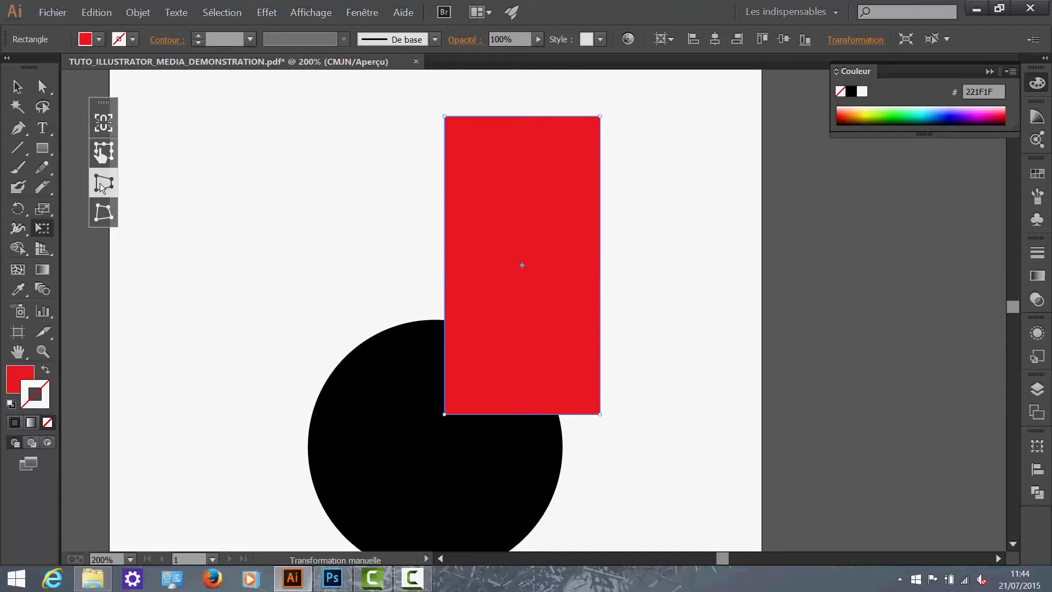
{"action": "left_click_drag", "start_coordinate": [601, 116], "coordinate": [600, 191]}
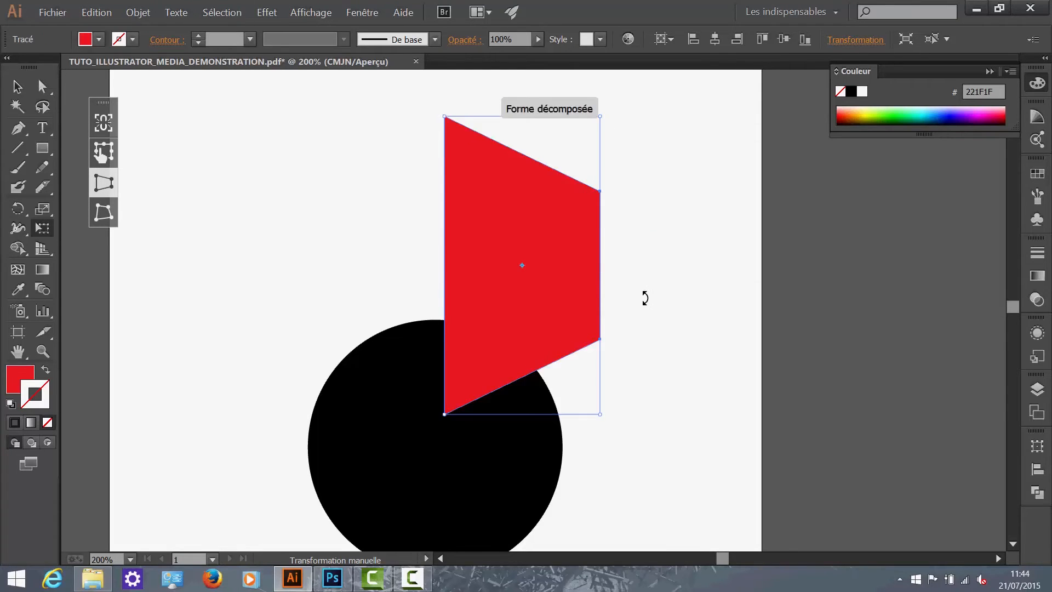
Step: Freely distort the upper-right corner of the tapered red shape, undo both distortions, and return to the Selection tool
{"action": "left_click", "coordinate": [112, 220]}
{"action": "left_click_drag", "start_coordinate": [600, 193], "coordinate": [583, 127]}
{"action": "key", "text": "ctrl+z"}
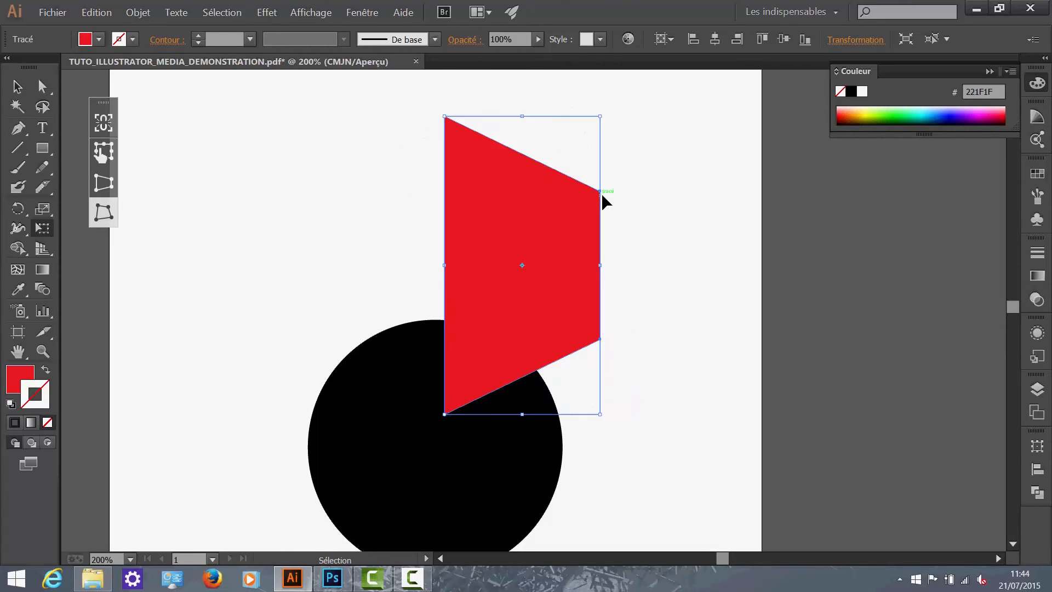
{"action": "key", "text": "ctrl+z"}
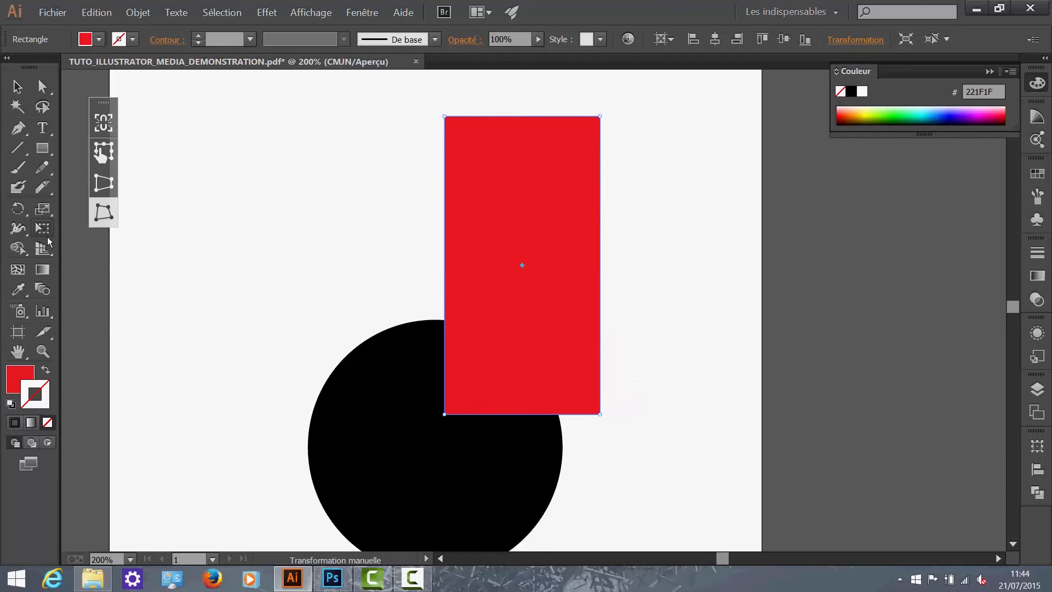
{"action": "key", "text": "v"}
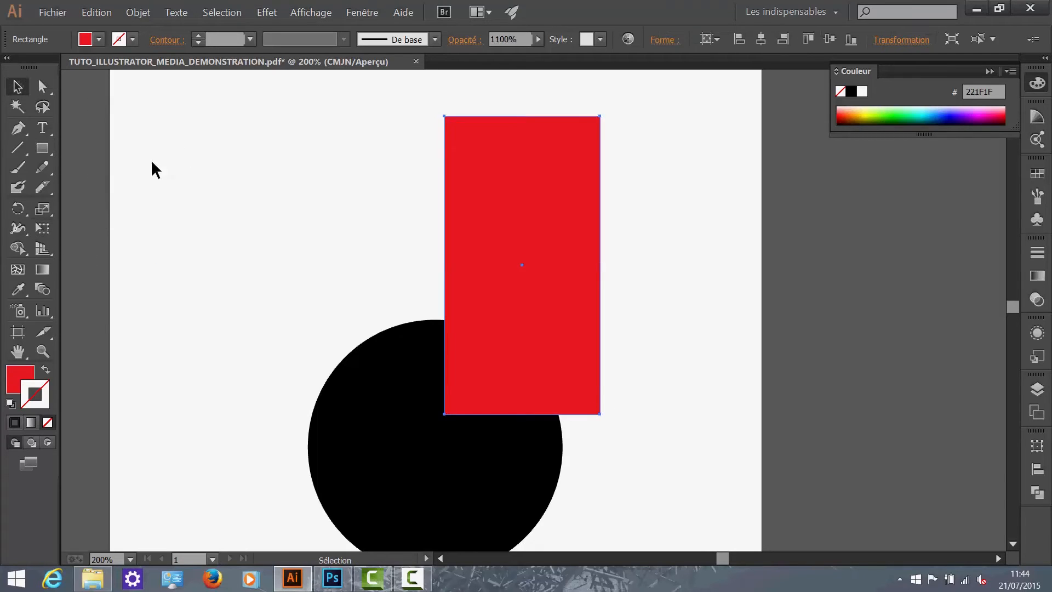
Step: Deselect the red rectangle, display the perspective grid over the artwork, examine its planes, and hide the grid
{"action": "left_click", "coordinate": [151, 164]}
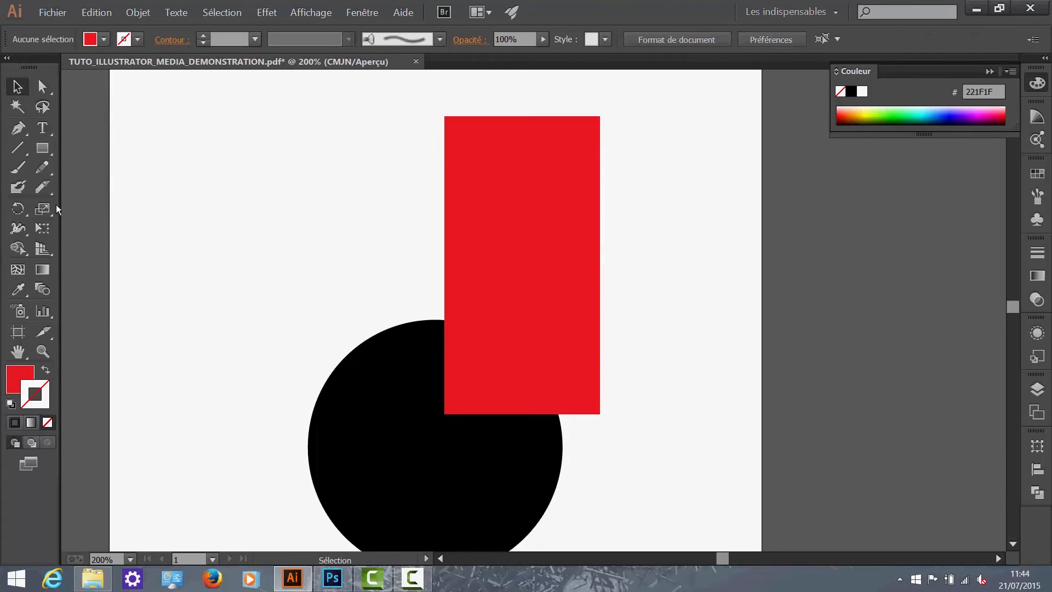
{"action": "left_click", "coordinate": [42, 248]}
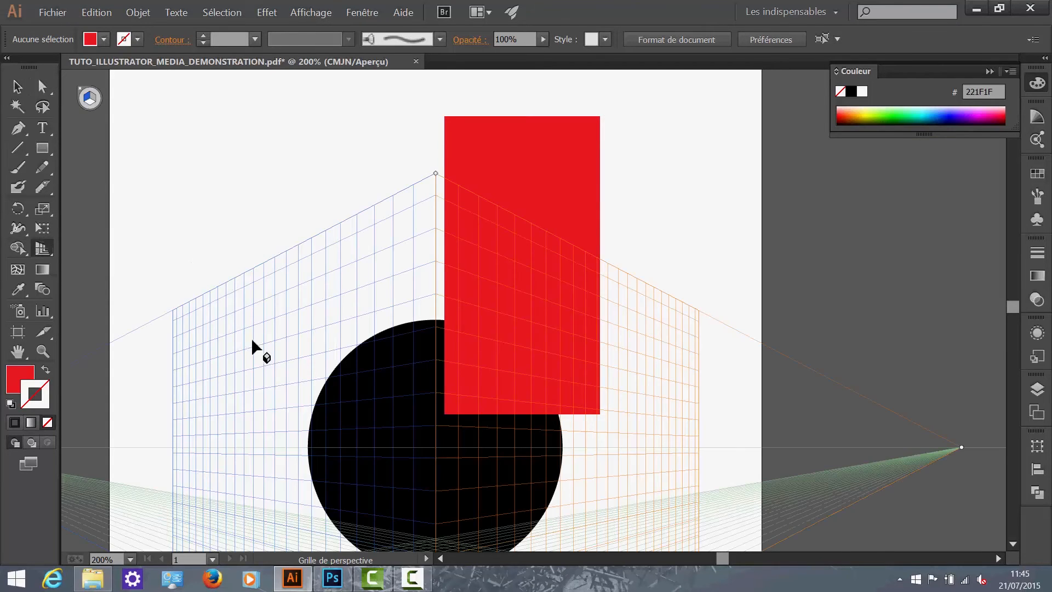
{"action": "scroll", "coordinate": [337, 285], "scroll_direction": "down", "scroll_amount": 5}
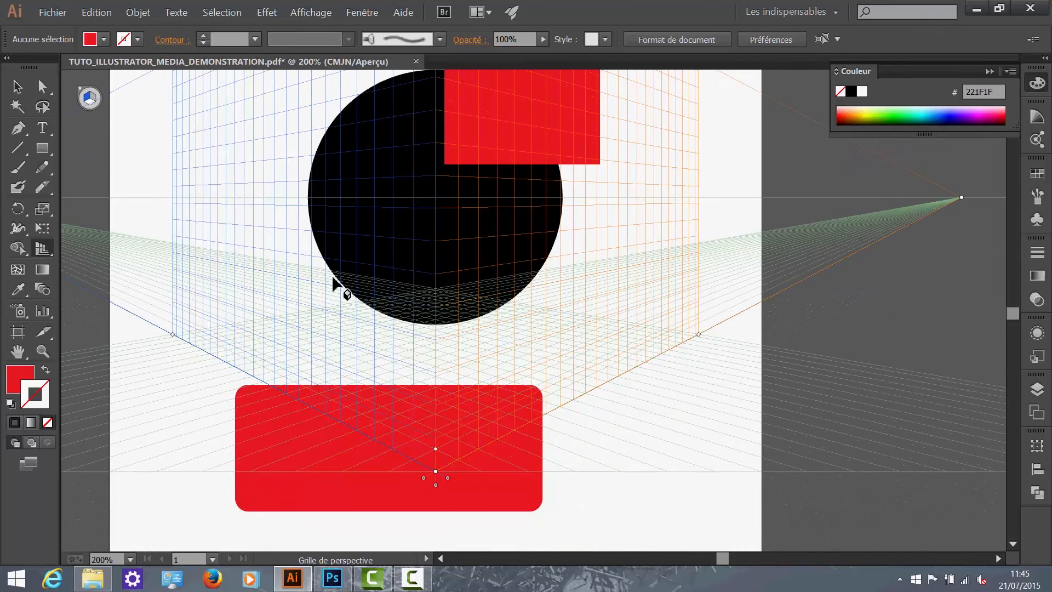
{"action": "scroll", "coordinate": [333, 279], "scroll_direction": "down", "scroll_amount": 1}
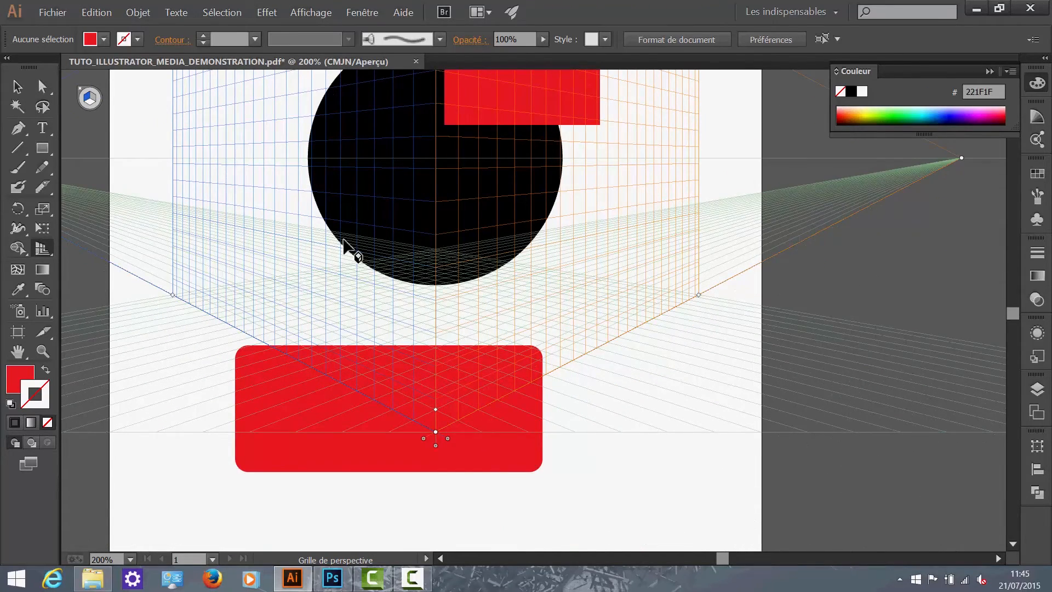
{"action": "scroll", "coordinate": [344, 242], "scroll_direction": "up", "scroll_amount": 3}
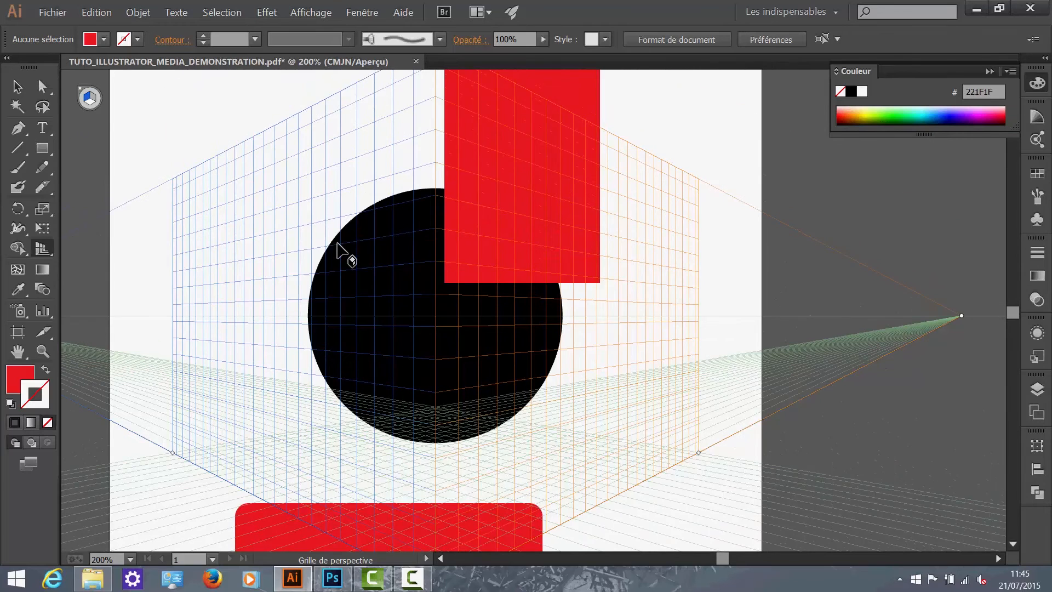
{"action": "scroll", "coordinate": [336, 251], "scroll_direction": "down", "scroll_amount": 2}
{"action": "scroll", "coordinate": [337, 251], "scroll_direction": "up", "scroll_amount": 1}
{"action": "scroll", "coordinate": [337, 251], "scroll_direction": "down", "scroll_amount": 4}
{"action": "scroll", "coordinate": [338, 244], "scroll_direction": "up", "scroll_amount": 2}
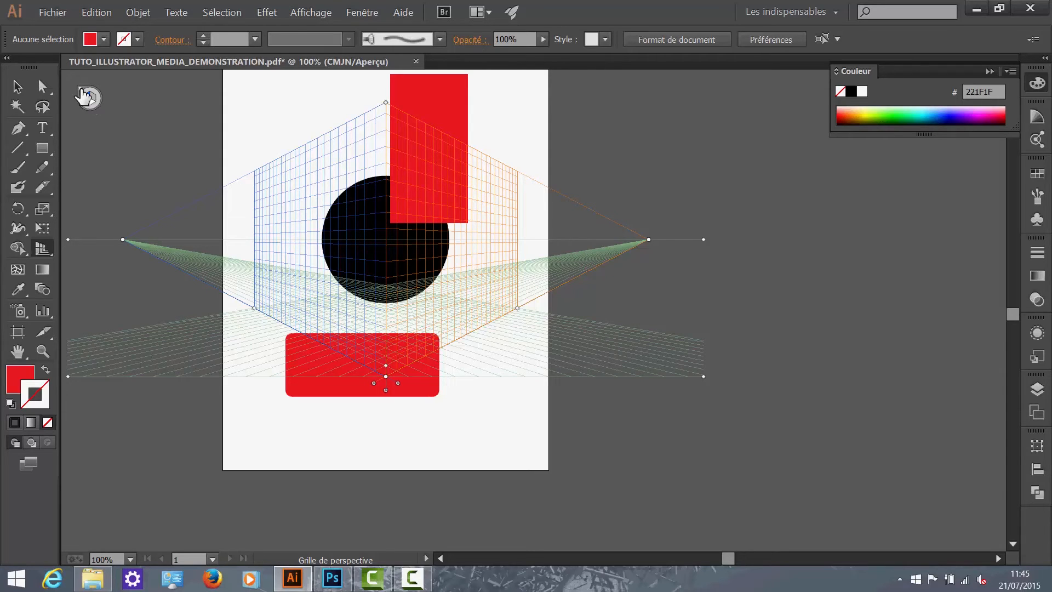
{"action": "left_click", "coordinate": [80, 91]}
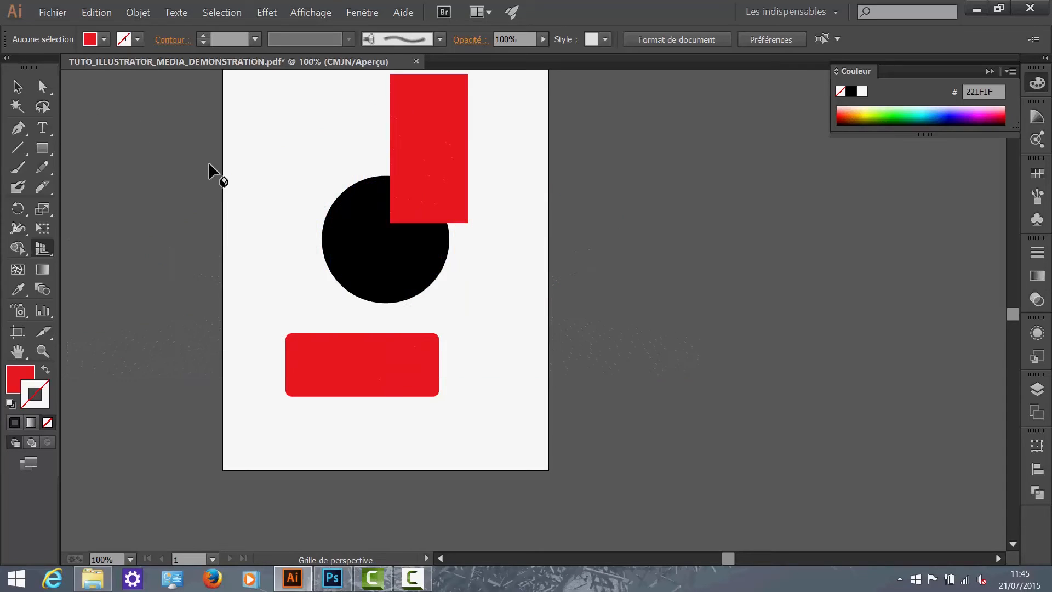
Step: Add three red mesh points inside the black circle with the Mesh tool
{"action": "left_click", "coordinate": [18, 269]}
{"action": "left_click", "coordinate": [409, 251]}
{"action": "left_click", "coordinate": [375, 264]}
{"action": "left_click", "coordinate": [344, 238]}
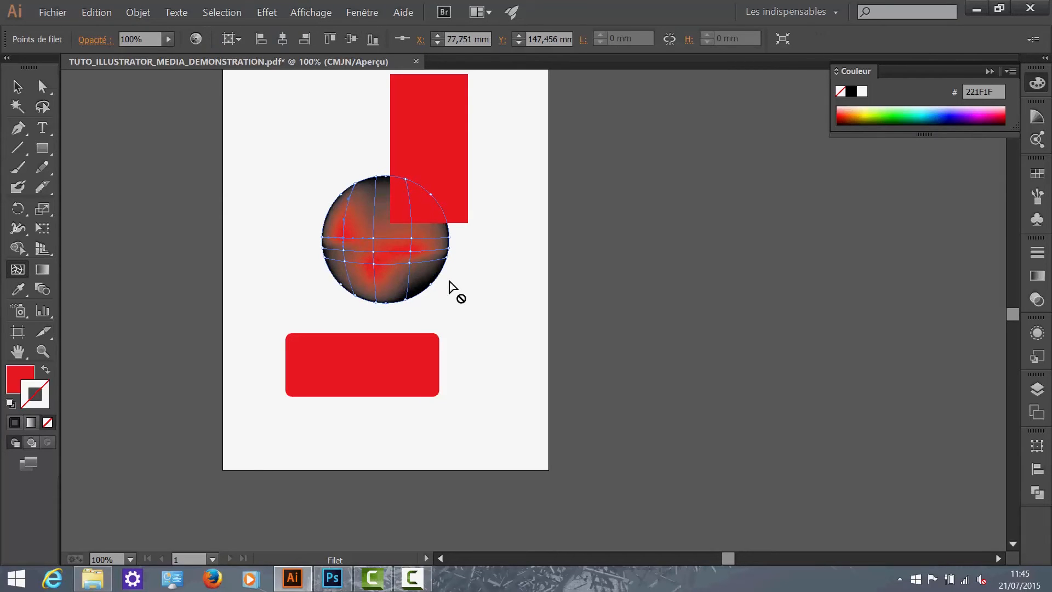
Step: Add three mesh points inside the tall red rectangle with the Mesh tool
{"action": "scroll", "coordinate": [399, 233], "scroll_direction": "up", "scroll_amount": 3}
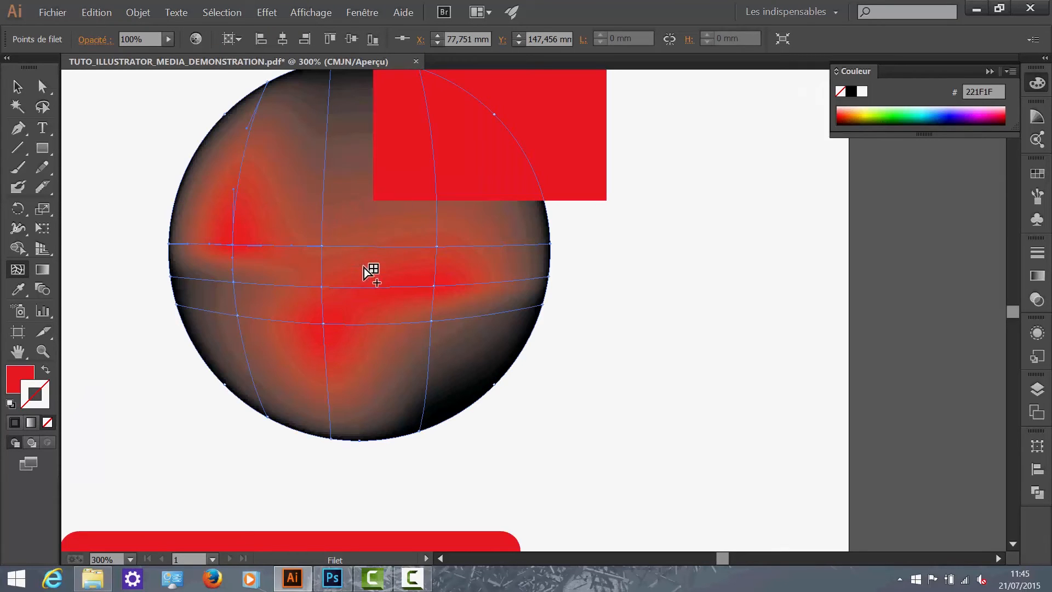
{"action": "scroll", "coordinate": [469, 247], "scroll_direction": "up", "scroll_amount": 5}
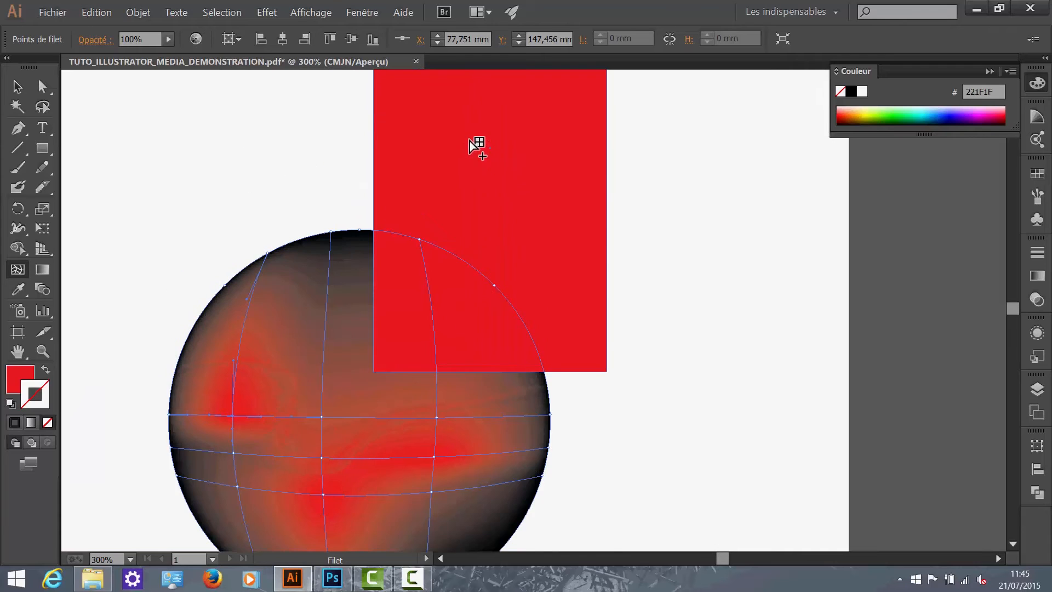
{"action": "left_click", "coordinate": [469, 140]}
{"action": "scroll", "coordinate": [509, 210], "scroll_direction": "up", "scroll_amount": 2}
{"action": "left_click", "coordinate": [548, 146]}
{"action": "left_click", "coordinate": [519, 301]}
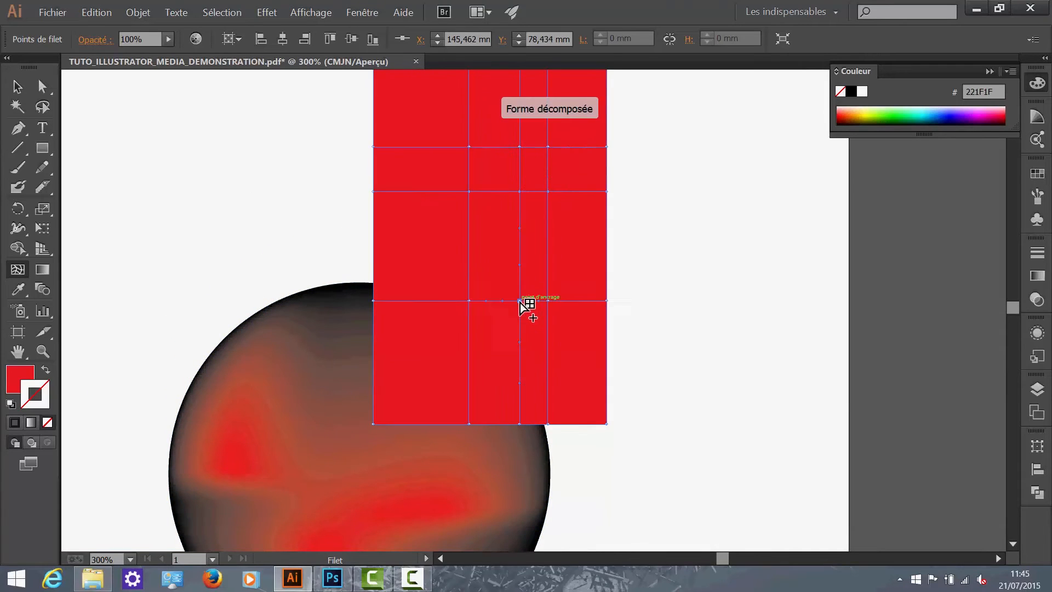
Step: Undo all the mesh points added to the tall red rectangle and the circle
{"action": "key", "text": "ctrl+z"}
{"action": "key", "text": "ctrl+z"}
{"action": "key", "text": "ctrl+z"}
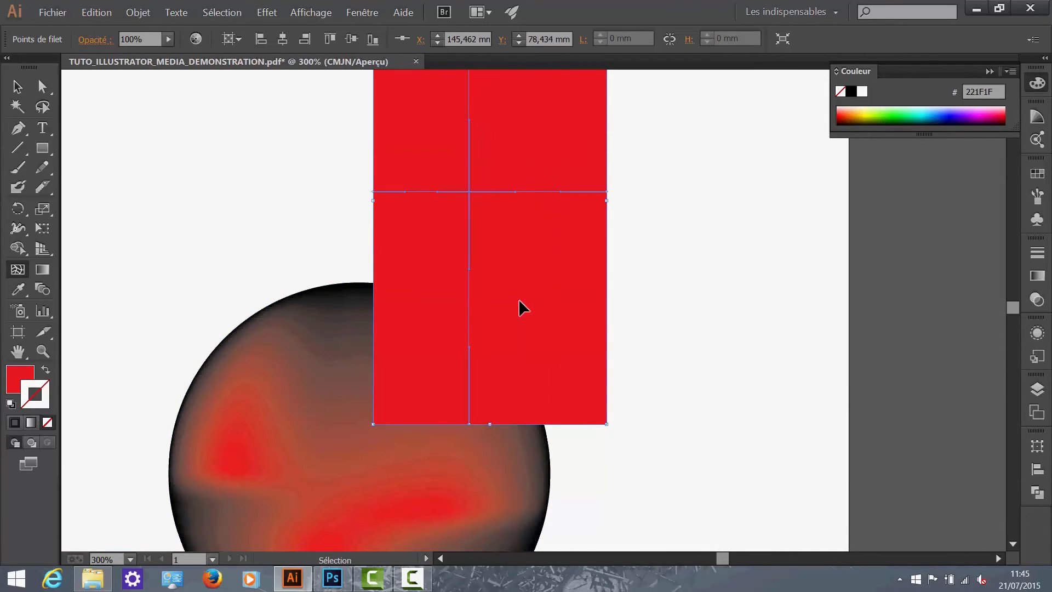
{"action": "scroll", "coordinate": [471, 311], "scroll_direction": "down", "scroll_amount": 3}
{"action": "scroll", "coordinate": [472, 317], "scroll_direction": "down", "scroll_amount": 2}
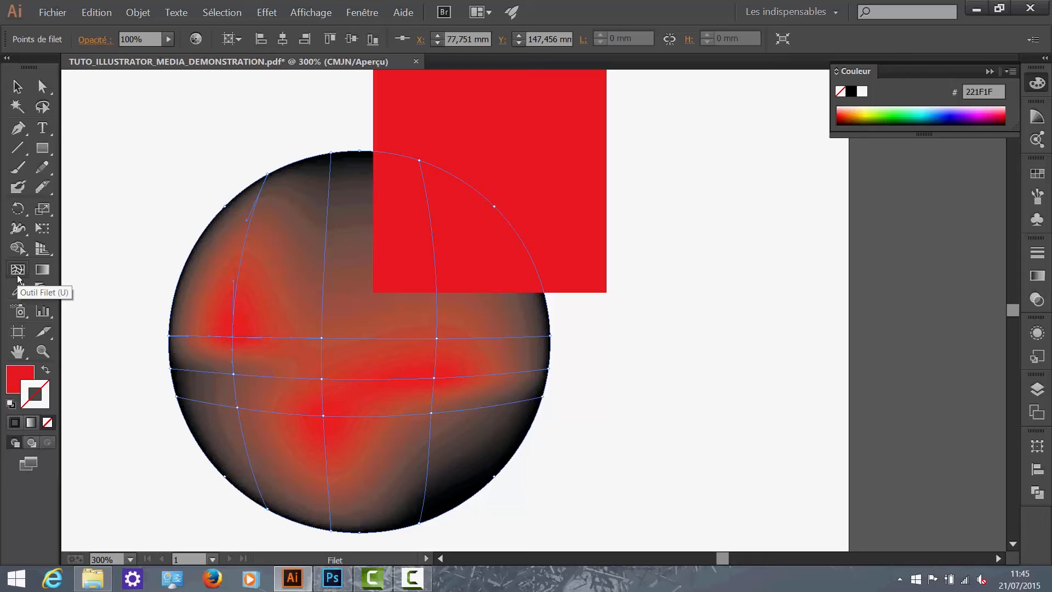
{"action": "key", "text": "ctrl+z"}
{"action": "key", "text": "ctrl+z"}
{"action": "key", "text": "ctrl+z"}
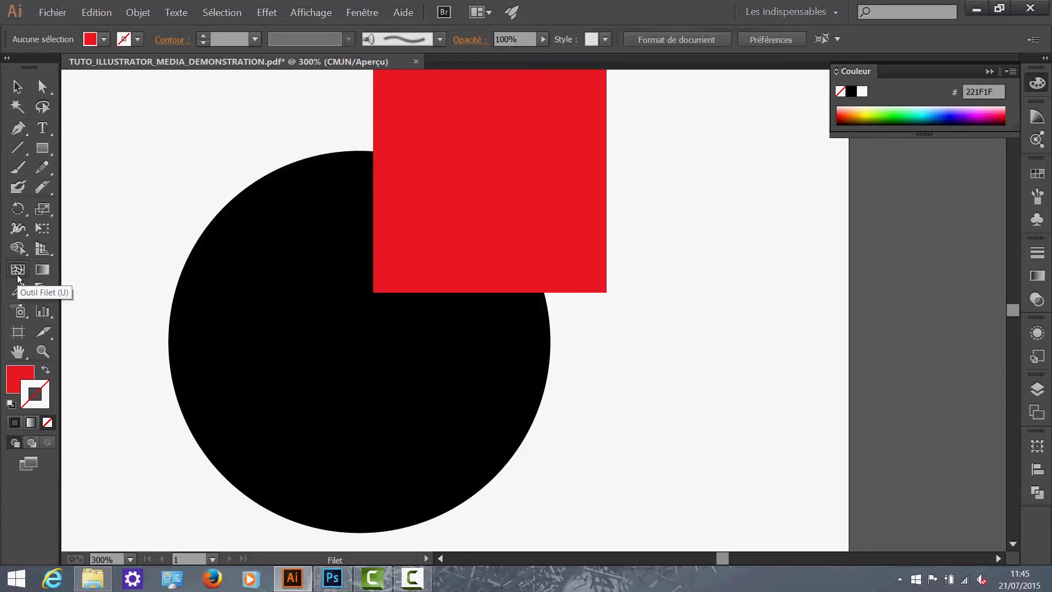
Step: Select the black circle and apply a linear white-to-black gradient to its stroke
{"action": "left_click", "coordinate": [49, 274]}
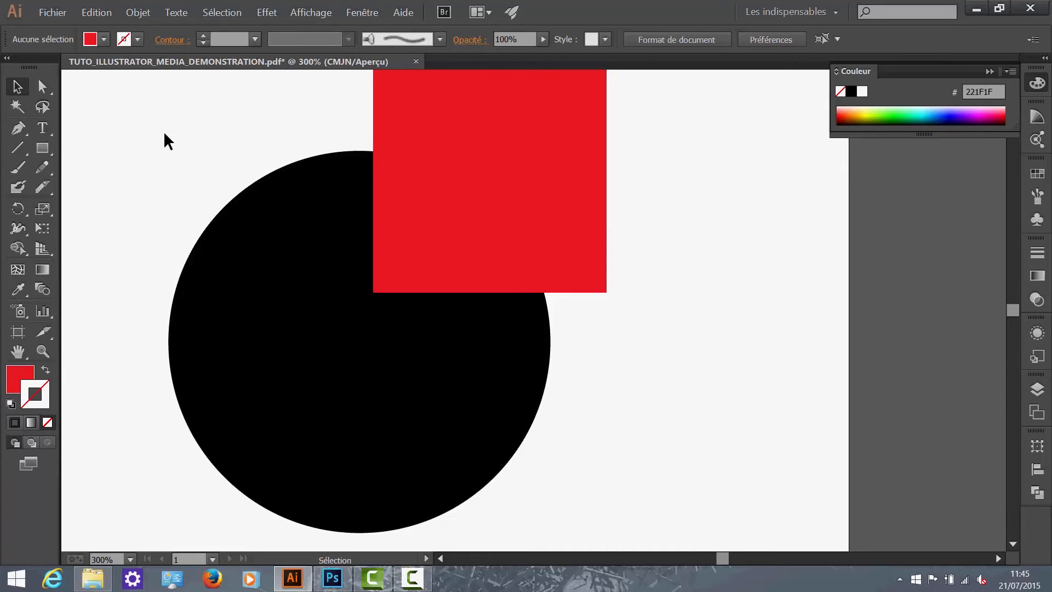
{"action": "left_click", "coordinate": [188, 312], "text": "ctrl"}
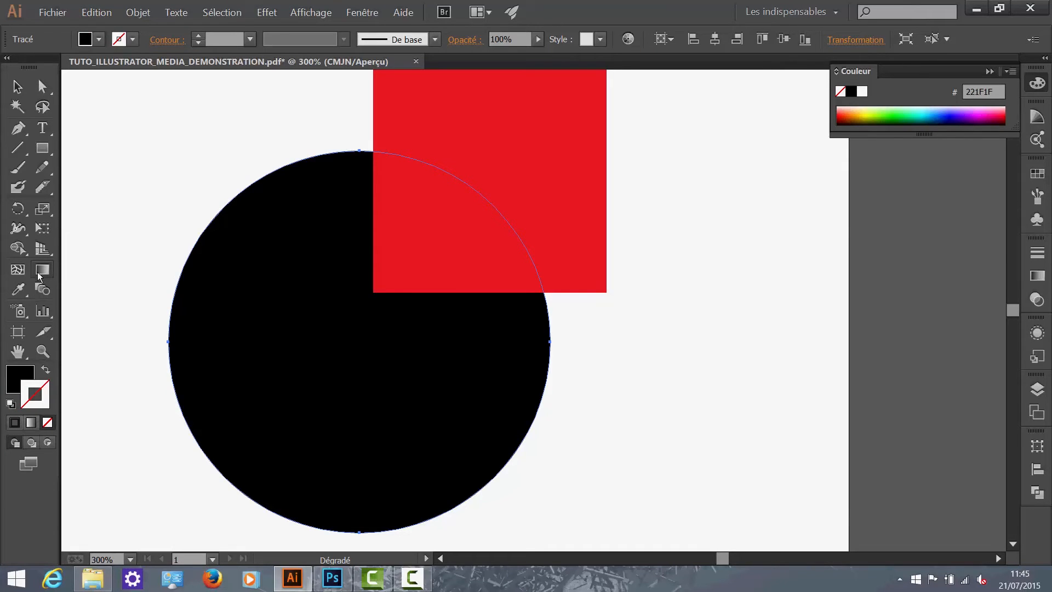
{"action": "left_click", "coordinate": [30, 421]}
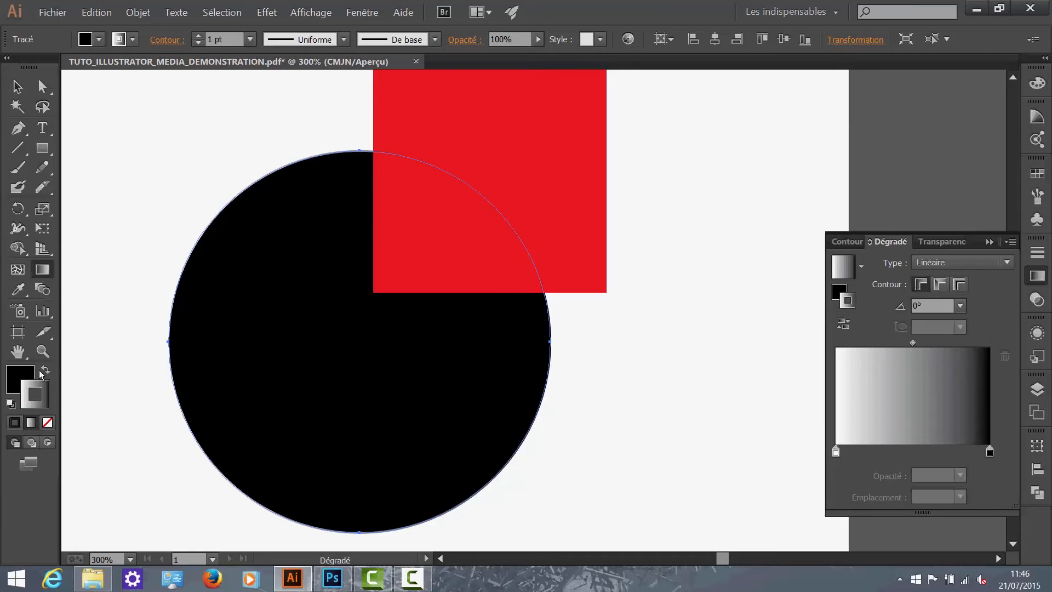
Step: Change the circle's fill to the linear white-to-black gradient and its stroke to solid black
{"action": "left_click", "coordinate": [26, 376]}
{"action": "left_click", "coordinate": [47, 384]}
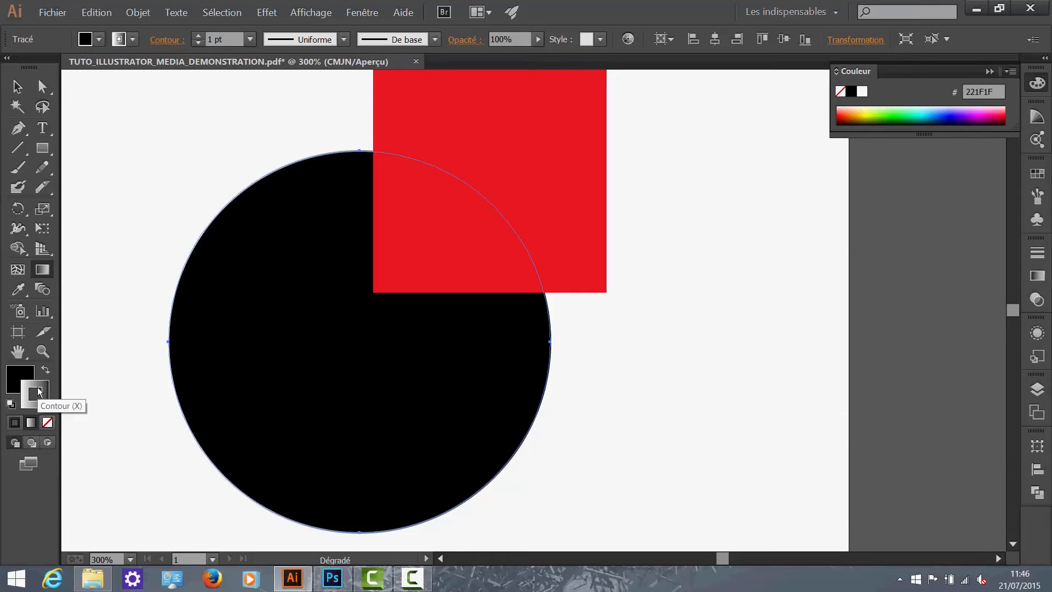
{"action": "left_click", "coordinate": [31, 421]}
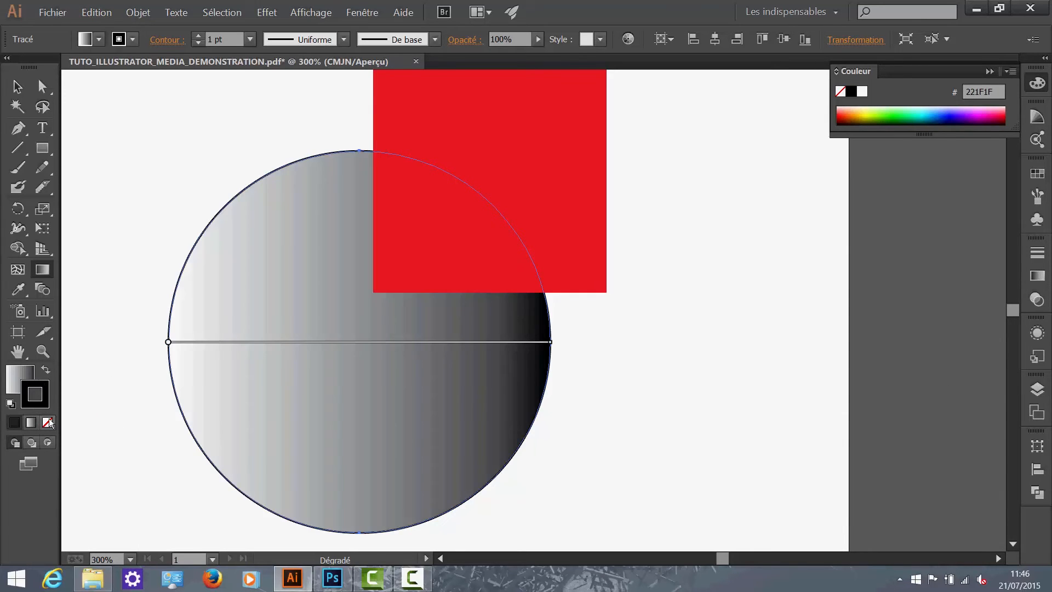
Step: Remove the stroke from the gradient-filled circle and clear the selection
{"action": "left_click", "coordinate": [47, 422]}
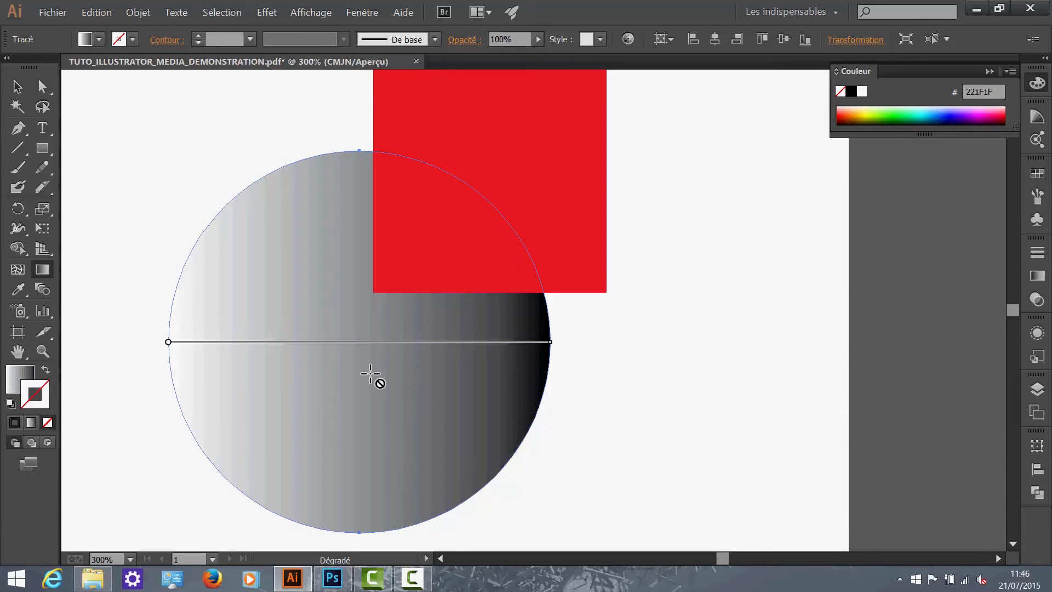
{"action": "left_click", "coordinate": [17, 87]}
{"action": "left_click", "coordinate": [44, 269]}
{"action": "scroll", "coordinate": [290, 362], "scroll_direction": "down", "scroll_amount": 3}
{"action": "scroll", "coordinate": [291, 361], "scroll_direction": "up", "scroll_amount": 2}
{"action": "left_click", "coordinate": [12, 80]}
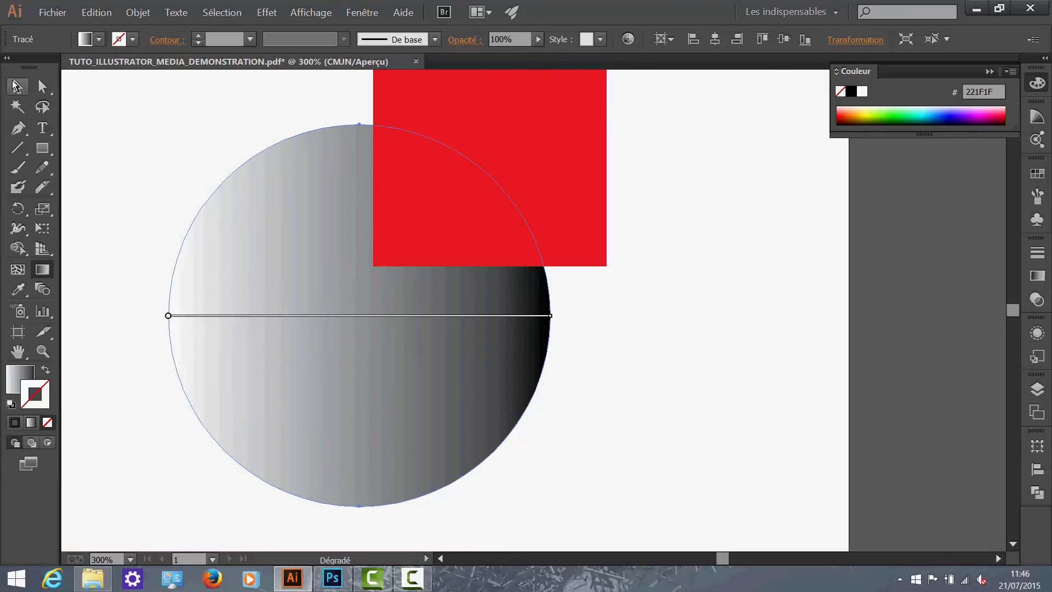
{"action": "key", "text": "ctrl+shift+a"}
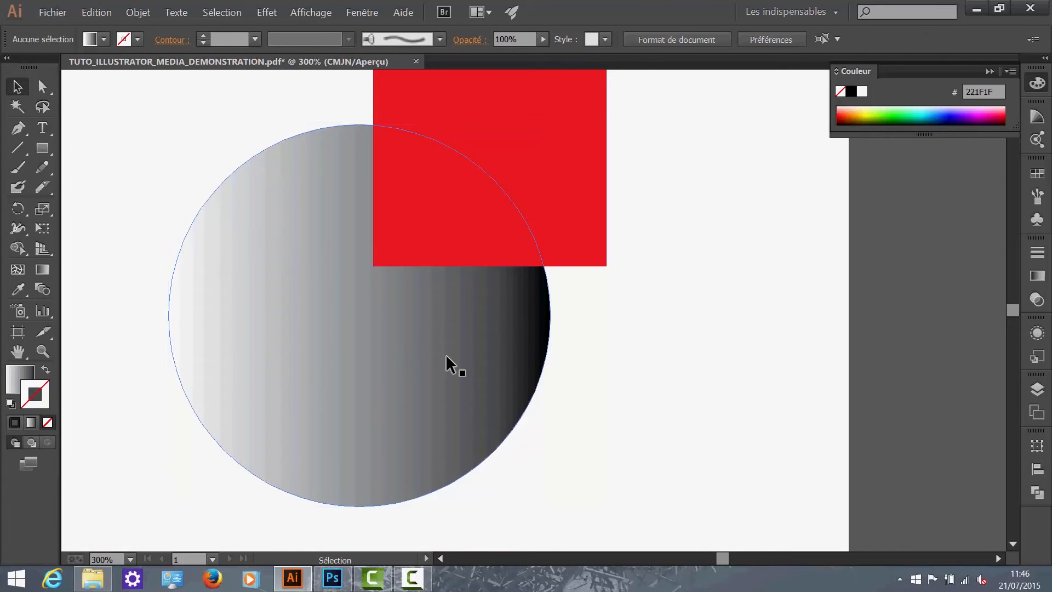
Step: Replace the circle's gradient fill with solid black
{"action": "left_click", "coordinate": [387, 335]}
{"action": "key", "text": "comma"}
{"action": "key", "text": "a"}
{"action": "key", "text": "v"}
Step: Try the Eyedropper to copy the rectangle's red fill onto the selected black circle, undo it, and deselect the circle
{"action": "left_click", "coordinate": [20, 289]}
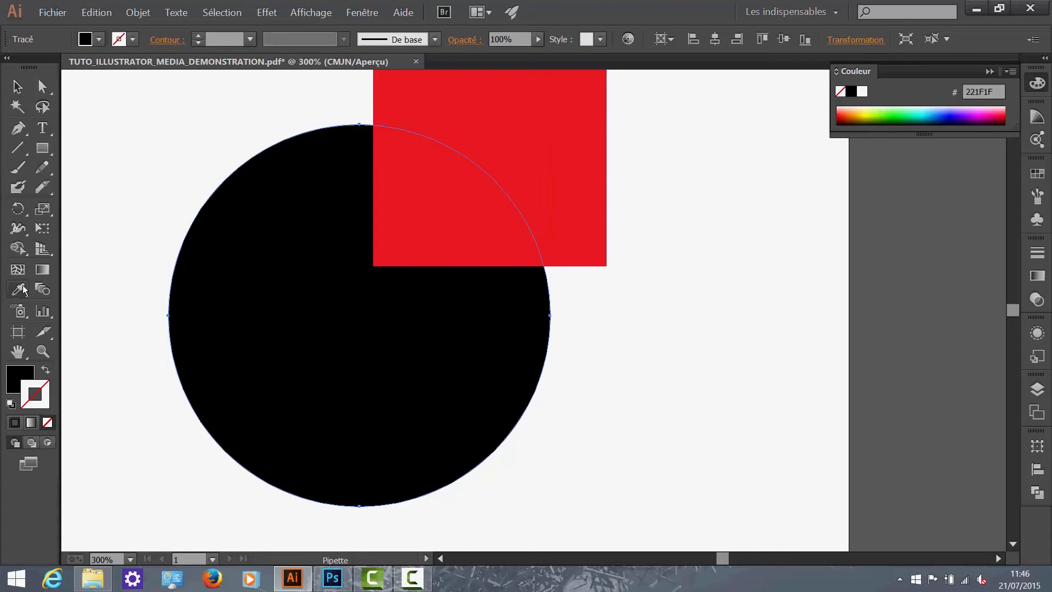
{"action": "left_click", "coordinate": [575, 145]}
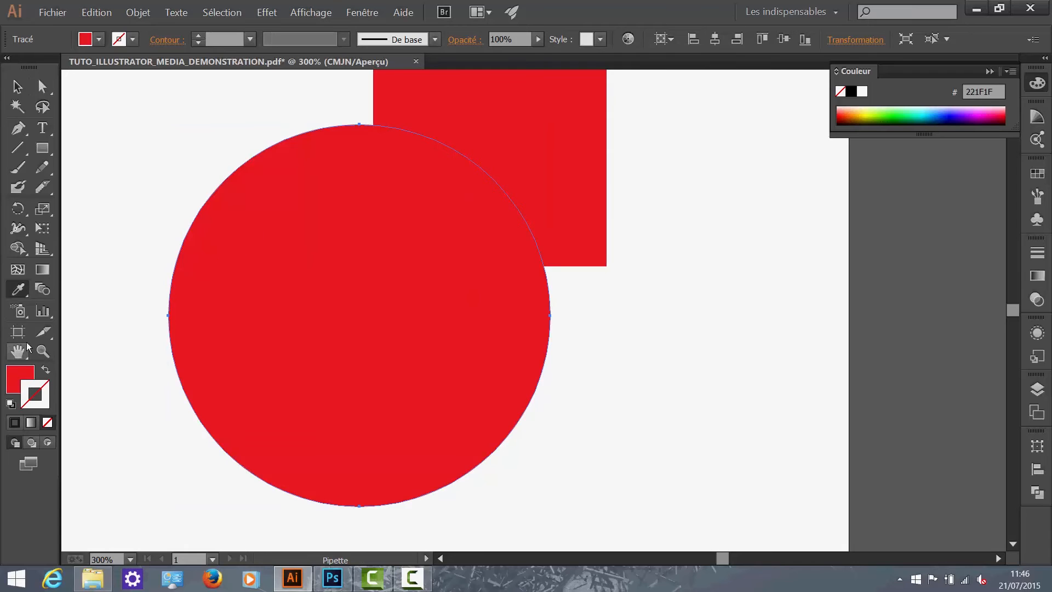
{"action": "key", "text": "ctrl+z"}
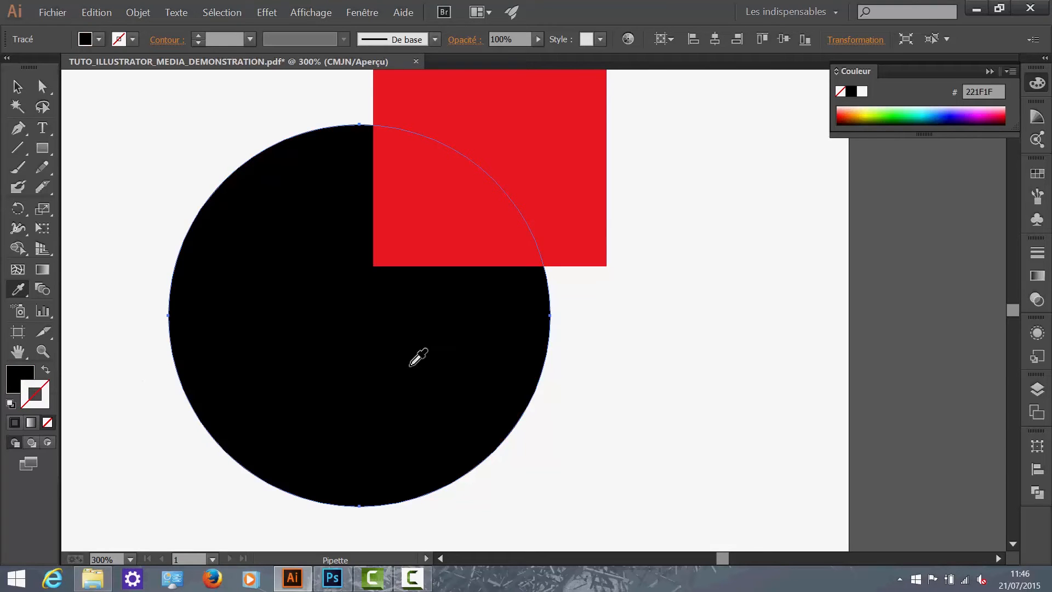
{"action": "key", "text": "v"}
{"action": "left_click", "coordinate": [211, 127]}
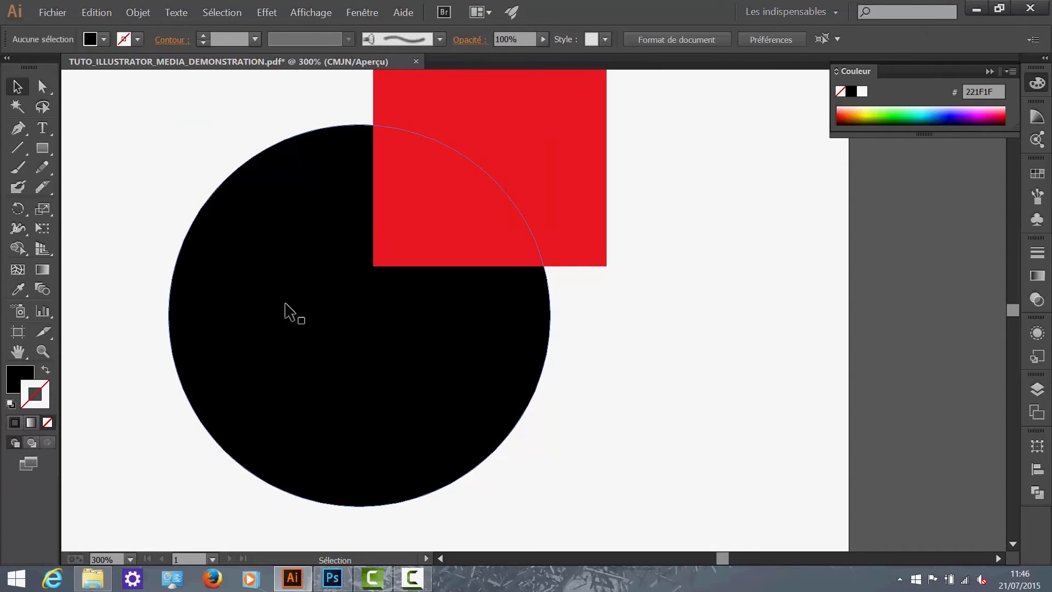
Step: Recolor the selected circle by sampling the red rectangle with the Eyedropper, and undo back to the black circle
{"action": "scroll", "coordinate": [286, 308], "scroll_direction": "down", "scroll_amount": 2}
{"action": "scroll", "coordinate": [274, 413], "scroll_direction": "up", "scroll_amount": 2}
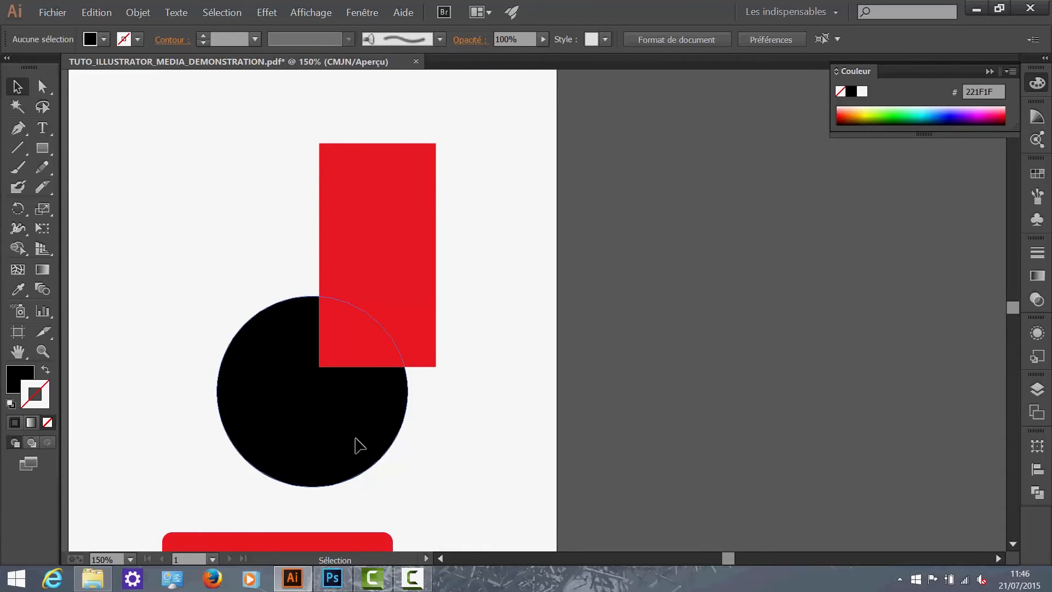
{"action": "left_click", "coordinate": [230, 405]}
{"action": "left_click", "coordinate": [18, 289]}
{"action": "left_click", "coordinate": [400, 218]}
{"action": "left_click", "coordinate": [17, 86]}
{"action": "left_click", "coordinate": [137, 219]}
{"action": "key", "text": "ctrl+z"}
{"action": "key", "text": "ctrl+z"}
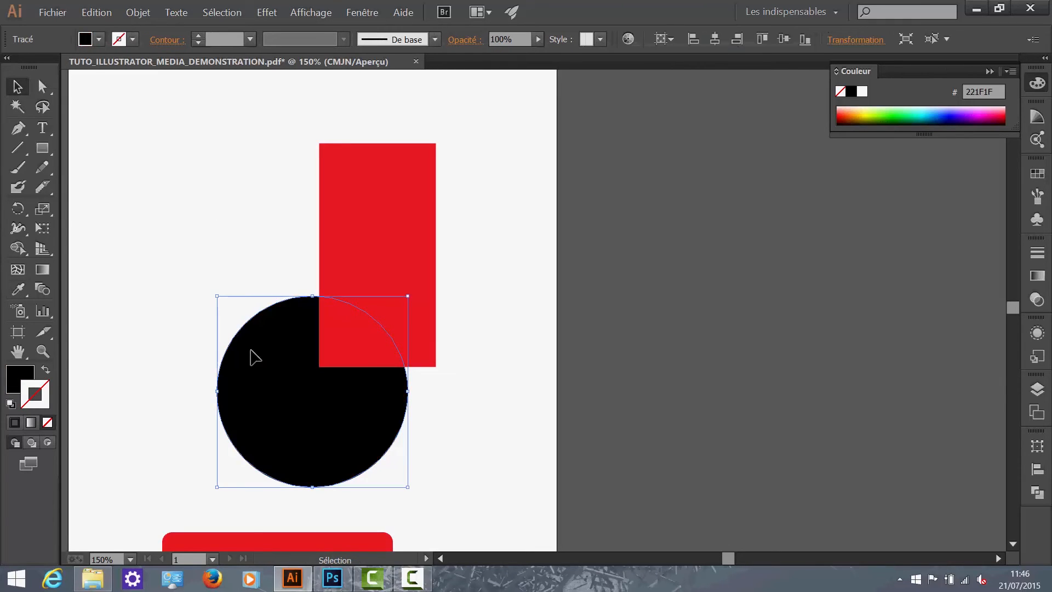
{"action": "left_click", "coordinate": [142, 343]}
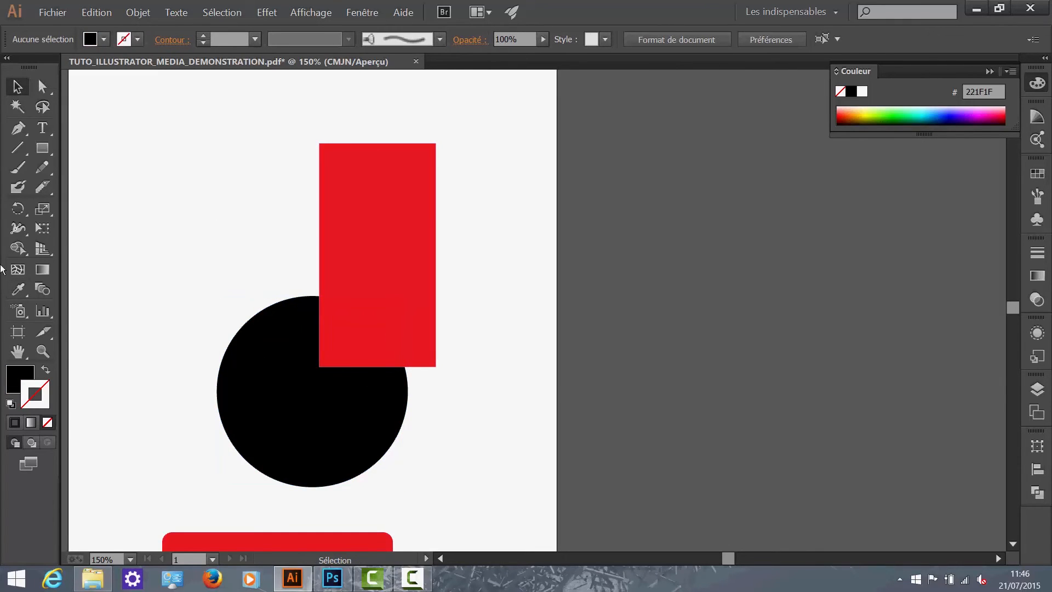
Step: With nothing selected, sample the rectangle's red fill and apply it to the black circle with the Eyedropper, and undo the recoloring
{"action": "left_click", "coordinate": [18, 288]}
{"action": "left_click", "coordinate": [372, 257]}
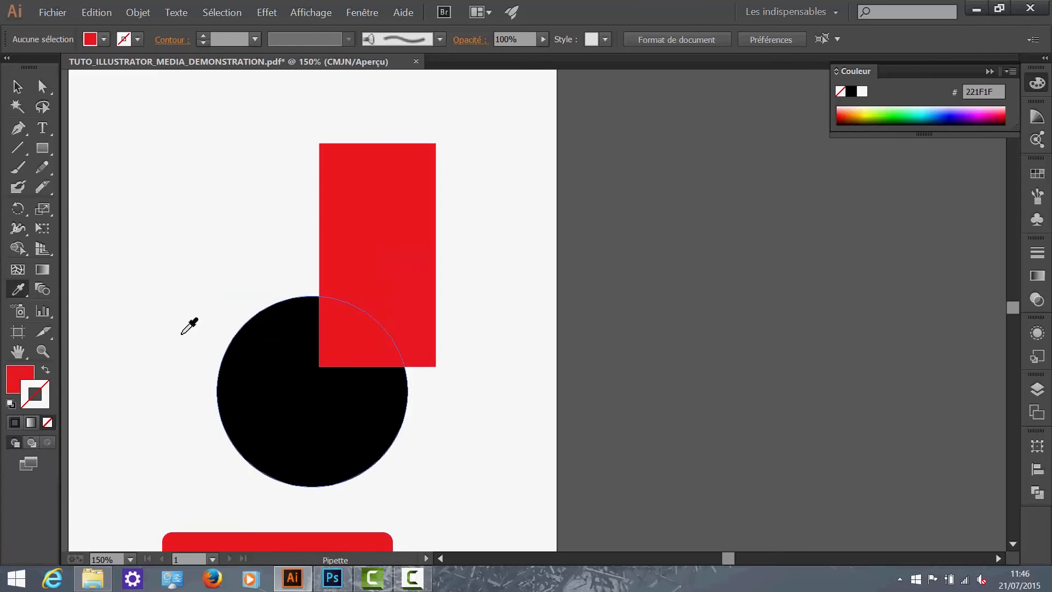
{"action": "key", "text": "alt"}
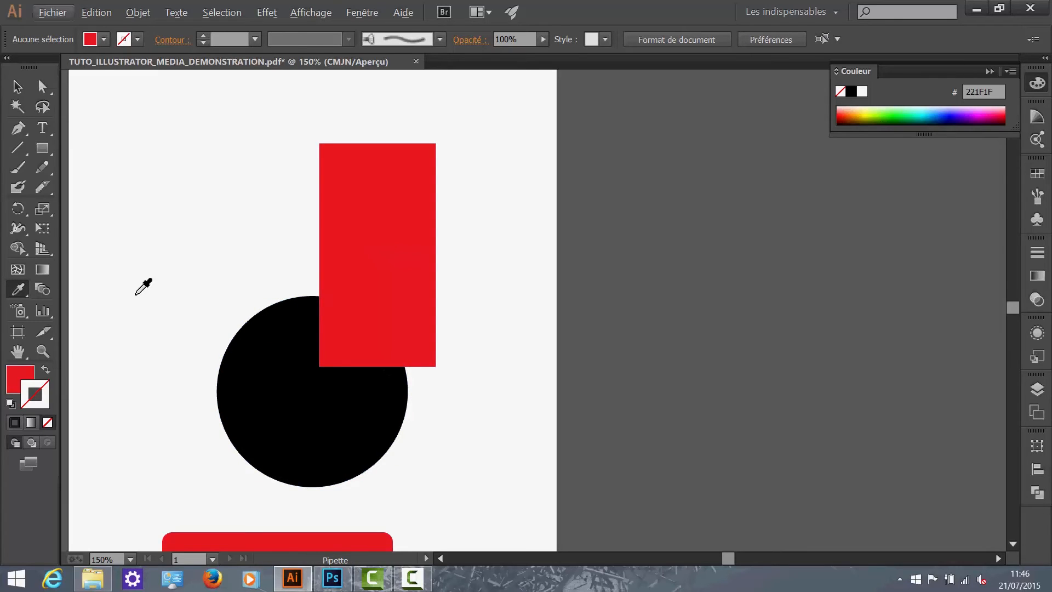
{"action": "key", "text": "alt"}
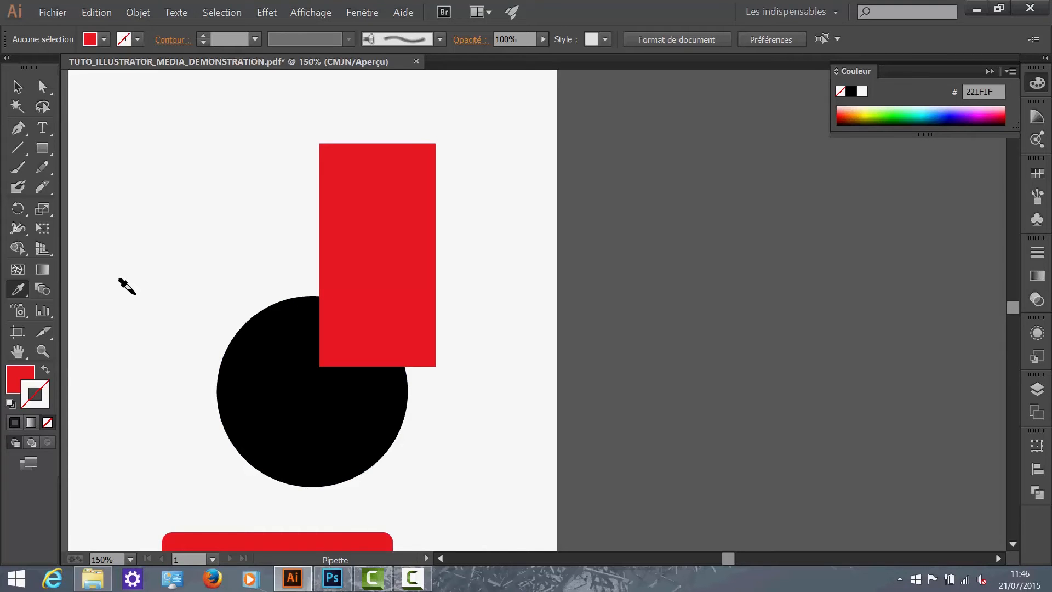
{"action": "left_click", "coordinate": [239, 320], "text": "alt"}
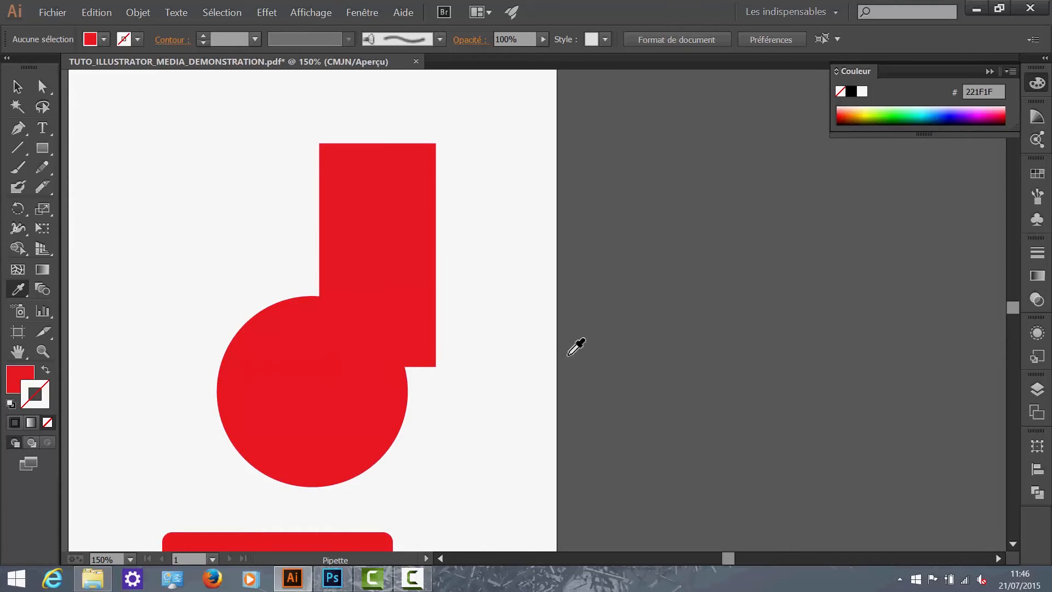
{"action": "key", "text": "v"}
{"action": "key", "text": "ctrl+z"}
{"action": "key", "text": "i"}
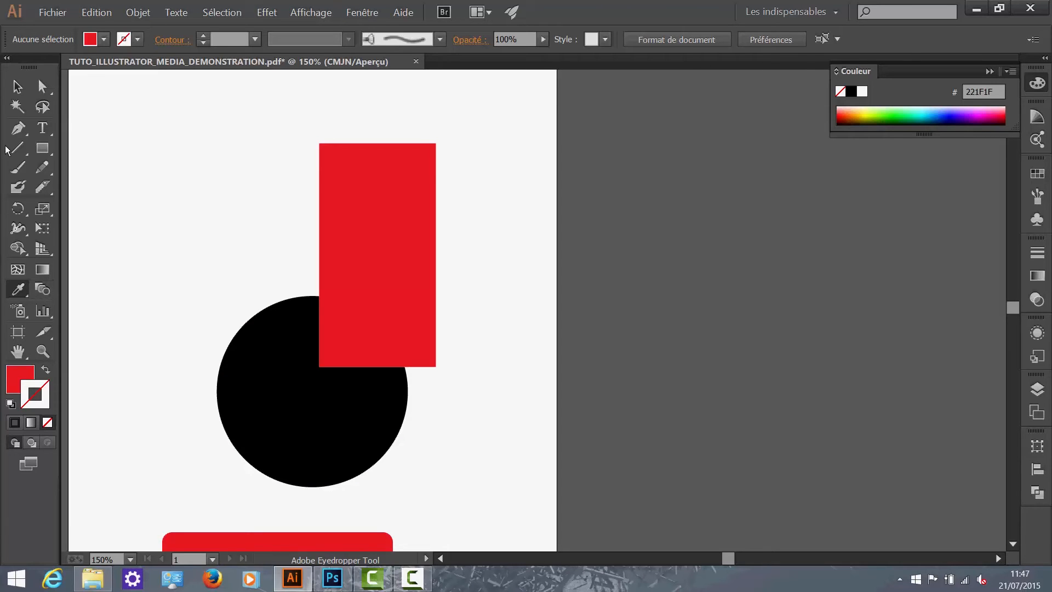
Step: Draw an open wavy curve about 103 mm wide with the Pen tool near the artboard's upper edge, above the red rectangle
{"action": "key", "text": "backslash"}
{"action": "scroll", "coordinate": [204, 270], "scroll_direction": "down", "scroll_amount": 2}
{"action": "left_click_drag", "start_coordinate": [223, 281], "coordinate": [327, 371]}
{"action": "scroll", "coordinate": [371, 349], "scroll_direction": "up", "scroll_amount": 2}
{"action": "left_click", "coordinate": [18, 128]}
{"action": "left_click", "coordinate": [222, 245]}
{"action": "left_click", "coordinate": [254, 223]}
{"action": "left_click", "coordinate": [309, 211]}
{"action": "left_click", "coordinate": [365, 206]}
{"action": "left_click_drag", "start_coordinate": [462, 207], "coordinate": [485, 198]}
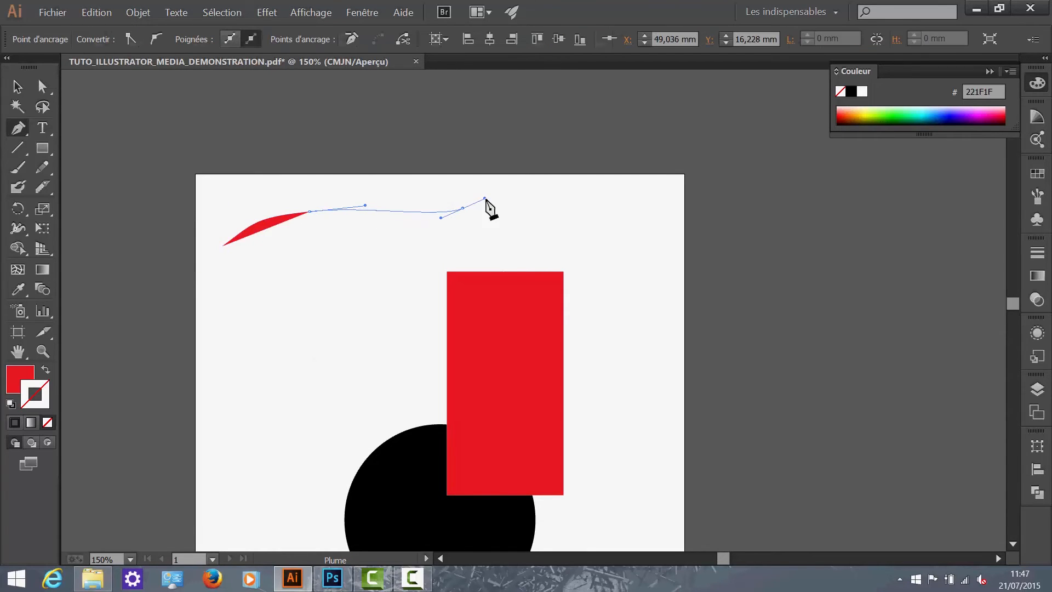
Step: Swap the curve's fill and stroke so it has a red outline and no fill, and deselect it
{"action": "left_click", "coordinate": [17, 87]}
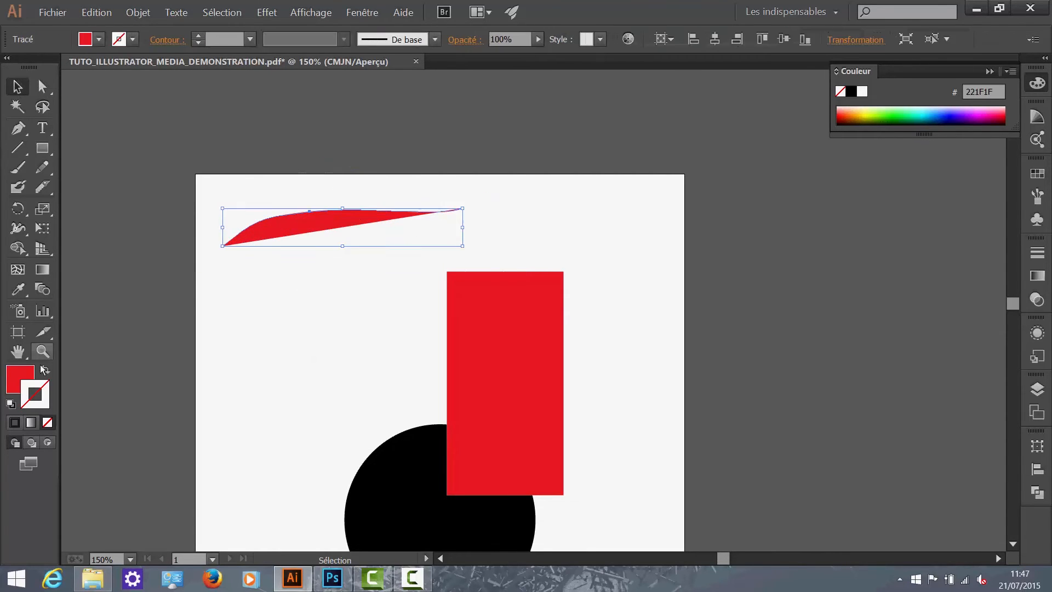
{"action": "left_click", "coordinate": [46, 371]}
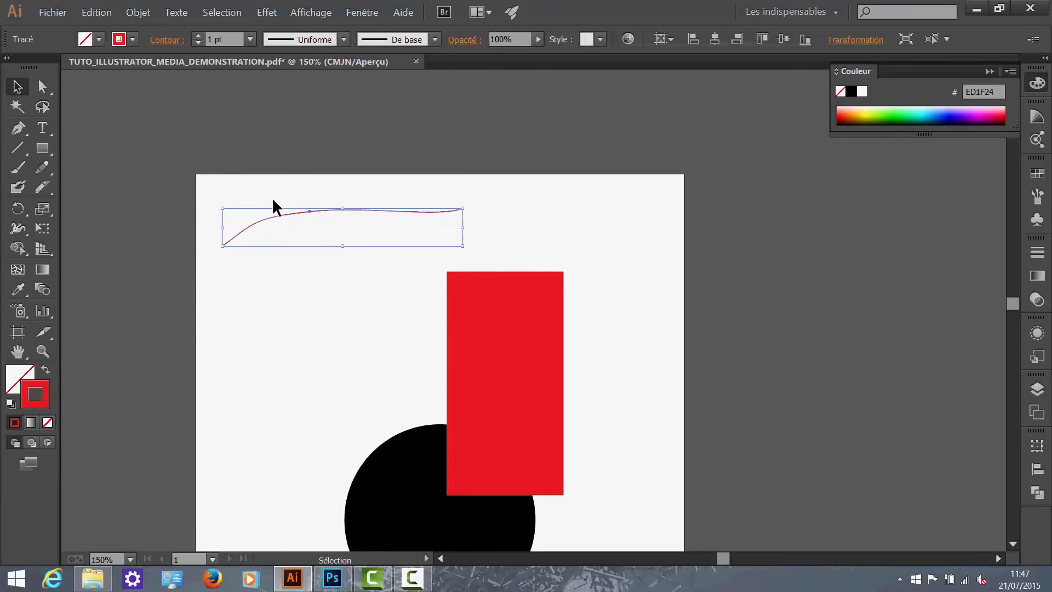
{"action": "left_click", "coordinate": [123, 185]}
Step: Draw a second open wavy curve with the Pen tool beneath the first one, ending just beside the red rectangle
{"action": "left_click", "coordinate": [18, 128]}
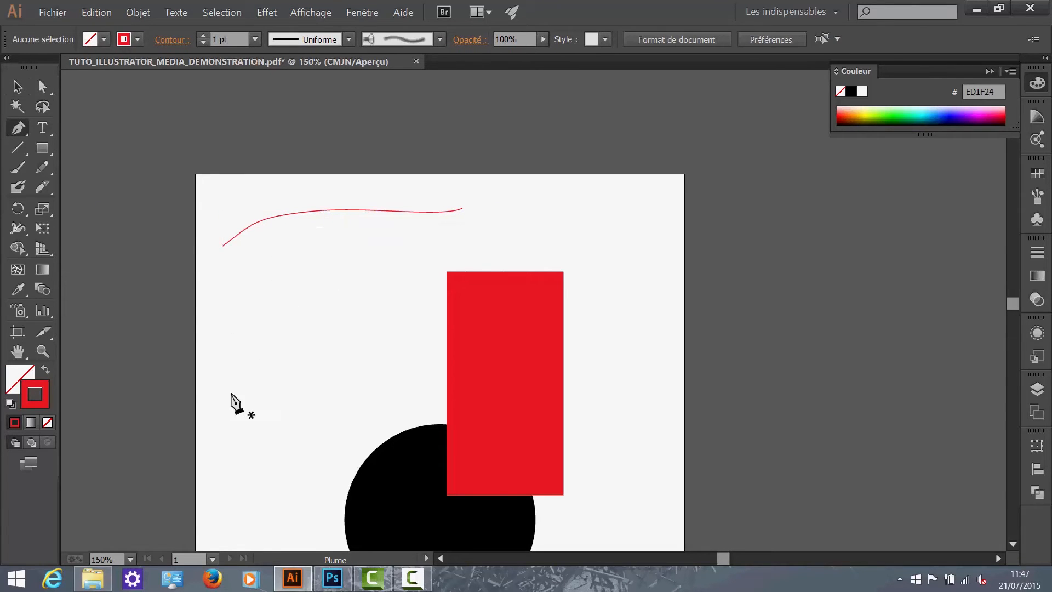
{"action": "left_click_drag", "start_coordinate": [271, 349], "coordinate": [273, 349]}
{"action": "left_click_drag", "start_coordinate": [343, 349], "coordinate": [389, 357]}
{"action": "left_click", "coordinate": [441, 340]}
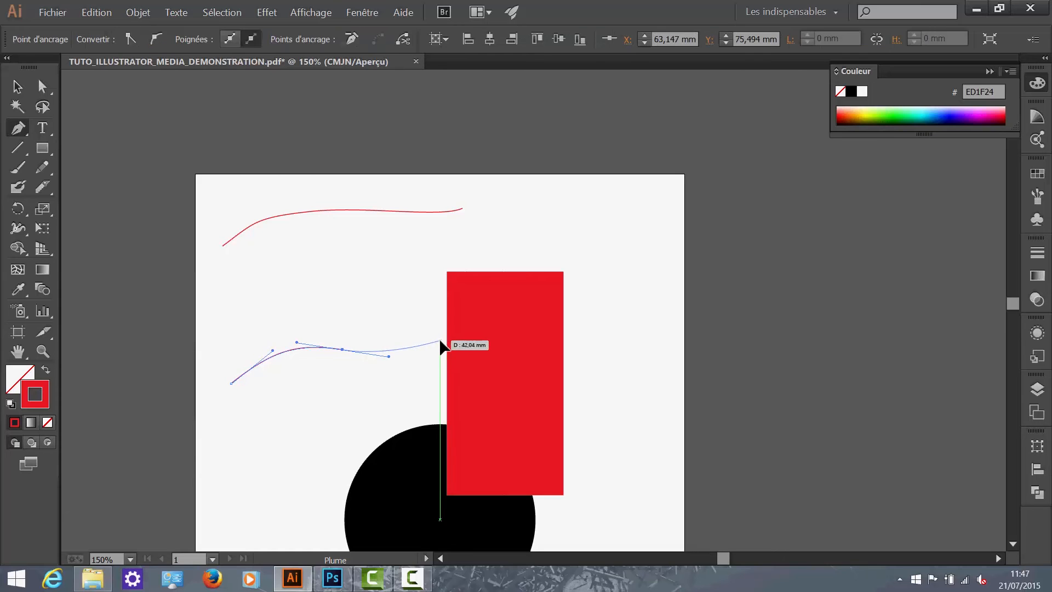
{"action": "left_click_drag", "start_coordinate": [446, 337], "coordinate": [449, 334]}
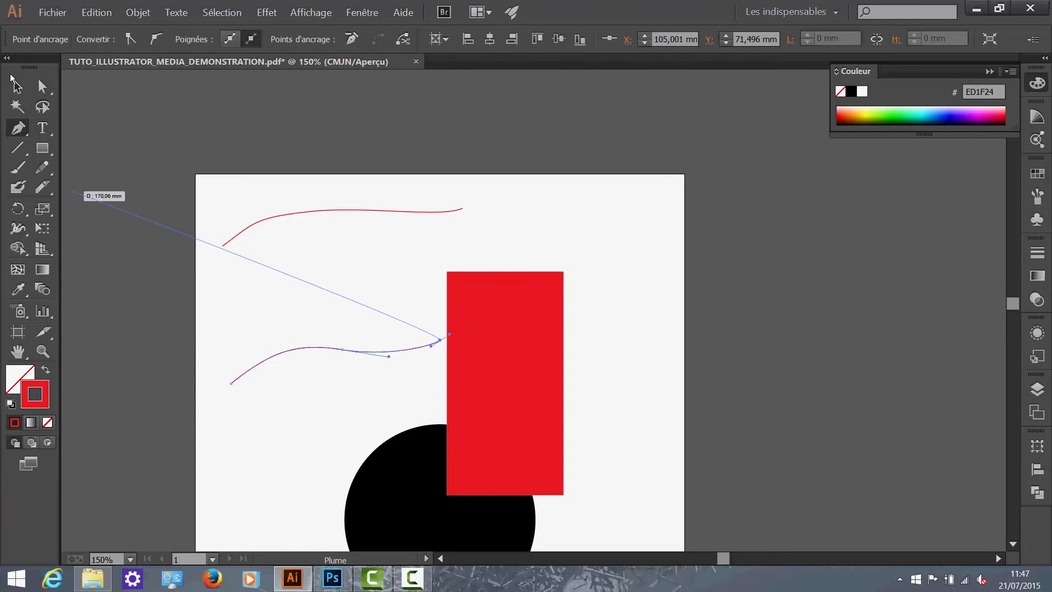
{"action": "left_click", "coordinate": [18, 87]}
{"action": "left_click", "coordinate": [161, 277]}
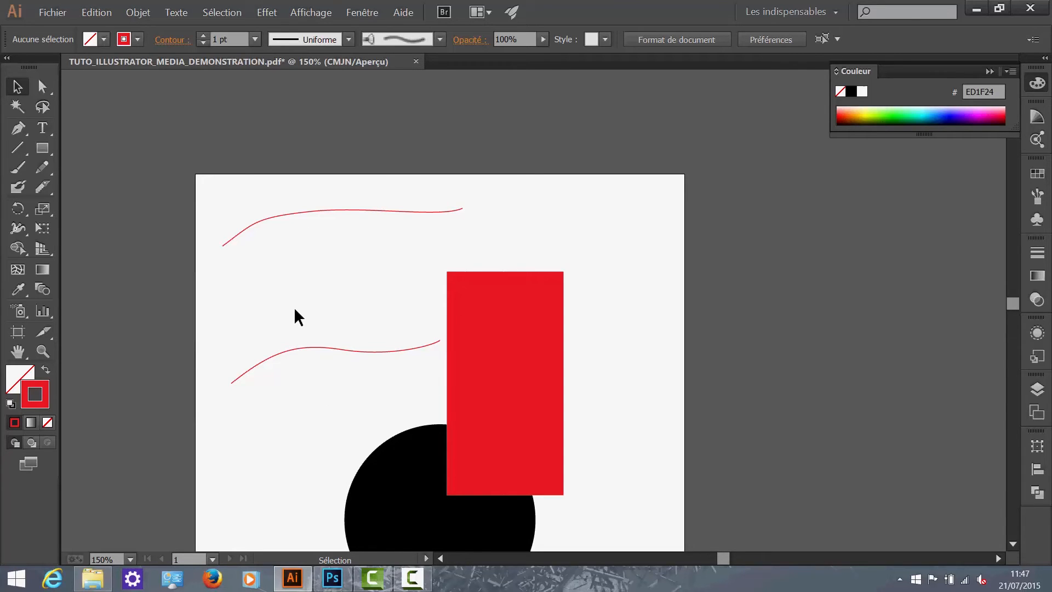
Step: Select both red curves and blend the lower one into the upper one with the Blend tool
{"action": "left_click_drag", "start_coordinate": [328, 396], "coordinate": [273, 198]}
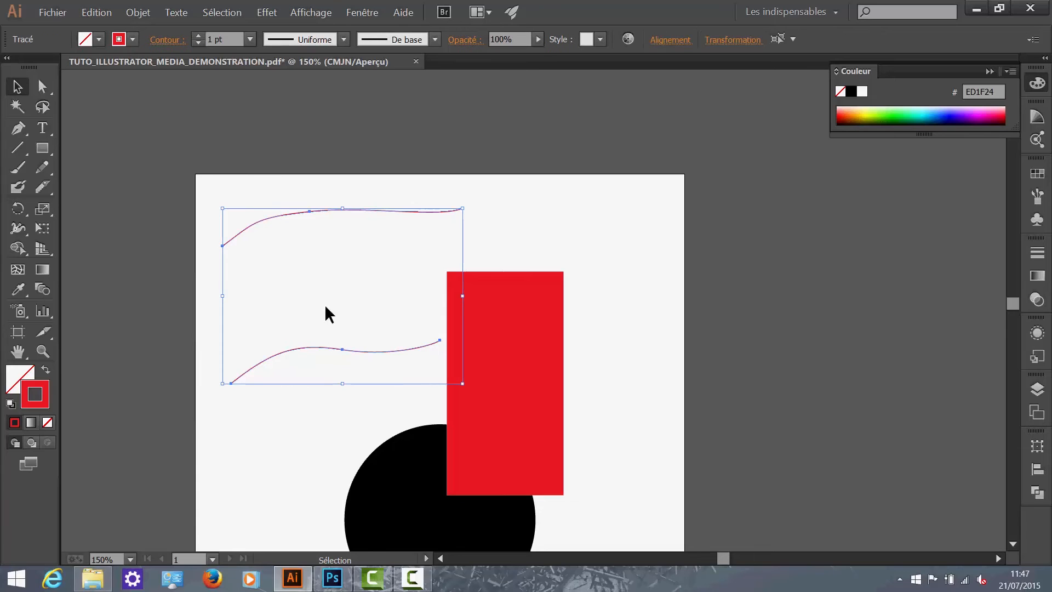
{"action": "left_click", "coordinate": [41, 291]}
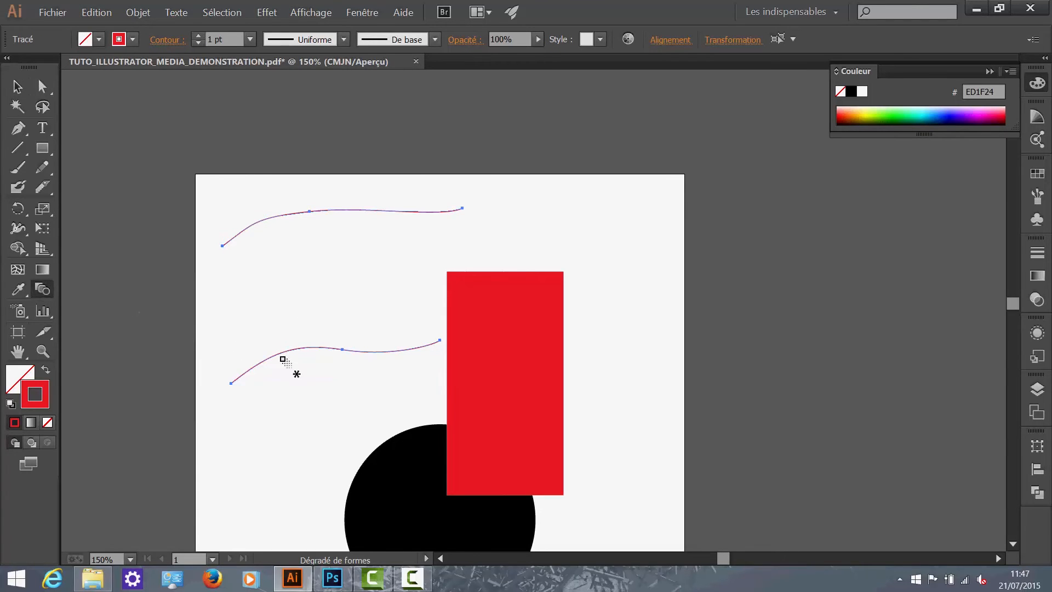
{"action": "left_click", "coordinate": [312, 347]}
{"action": "left_click", "coordinate": [290, 217]}
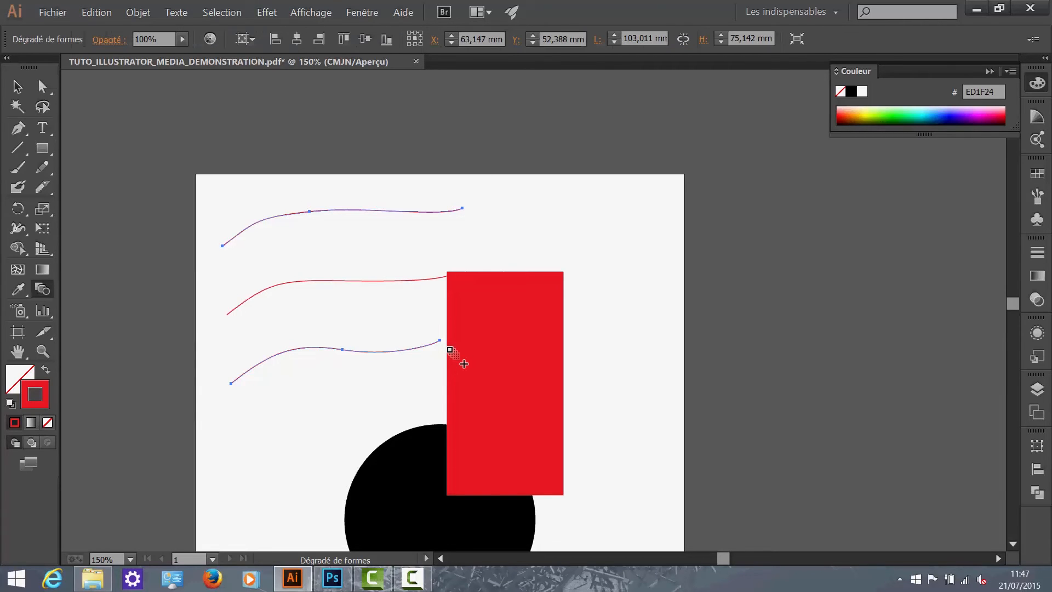
Step: Set the blend's spacing to Etapes (specified steps) with 10 intermediate curves
{"action": "double_click", "coordinate": [42, 291]}
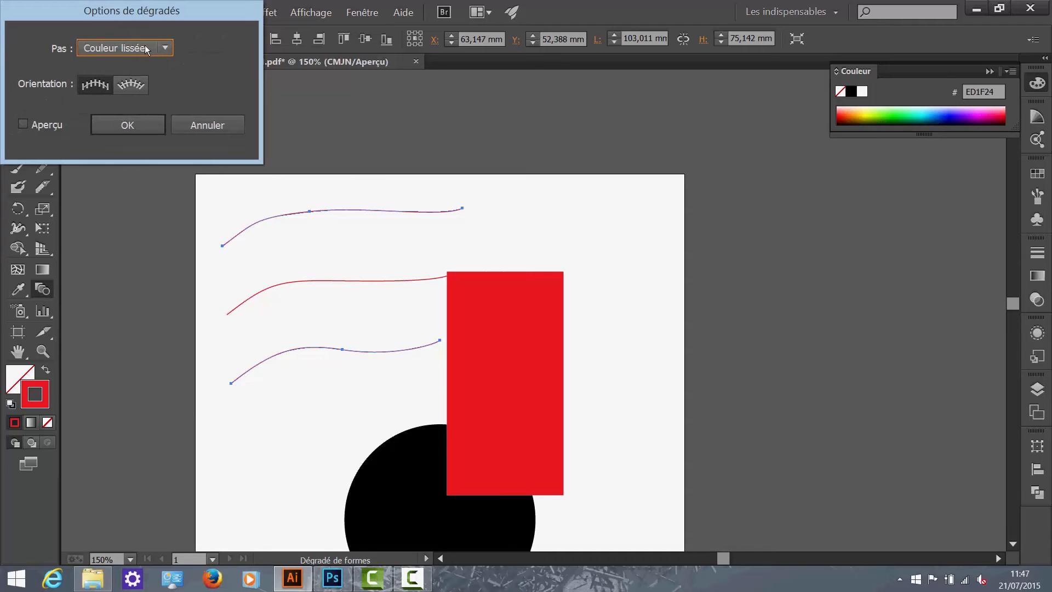
{"action": "left_click", "coordinate": [125, 48]}
{"action": "left_click", "coordinate": [137, 84]}
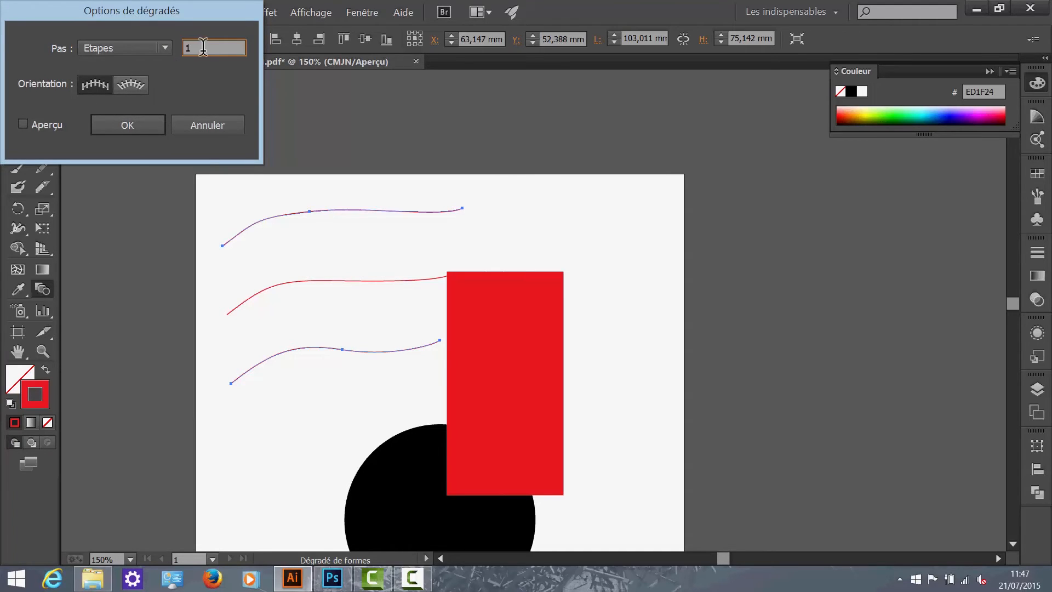
{"action": "key", "text": "Return"}
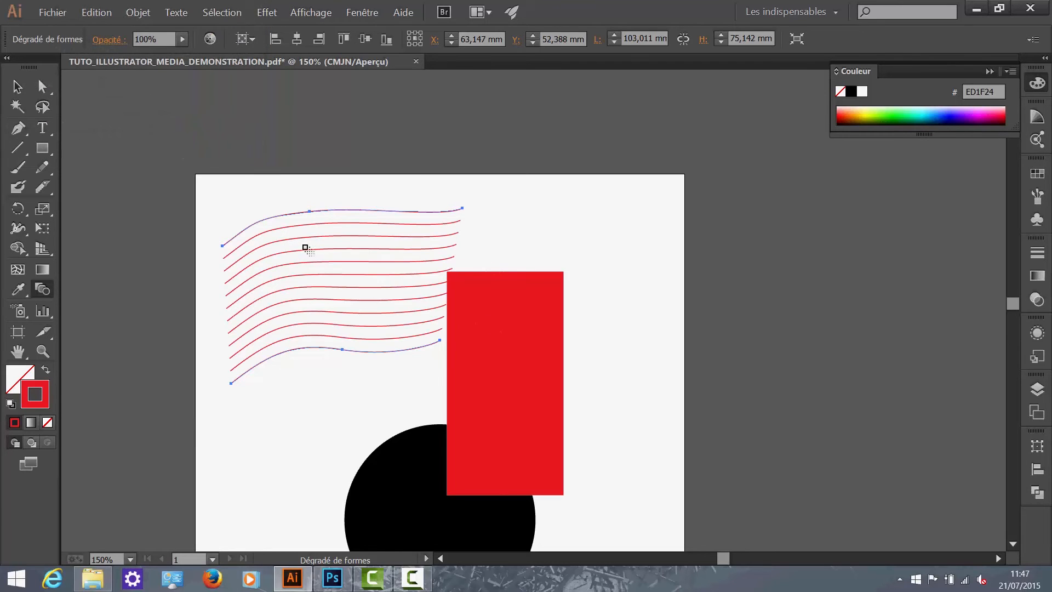
Step: Select the whole group of blended curves and delete it
{"action": "left_click", "coordinate": [18, 87]}
{"action": "left_click", "coordinate": [119, 102]}
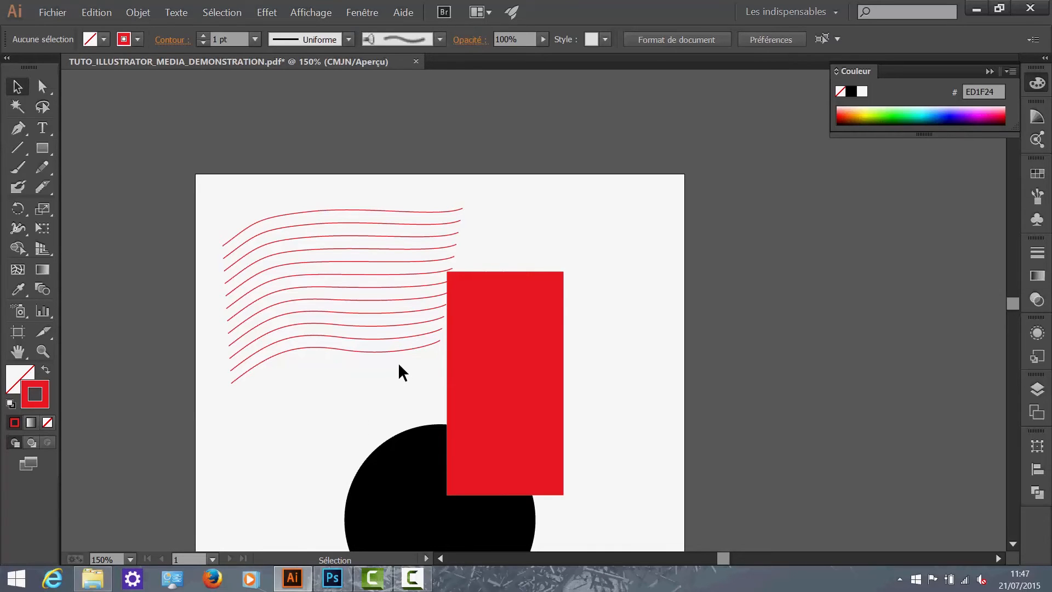
{"action": "left_click_drag", "start_coordinate": [369, 386], "coordinate": [316, 206]}
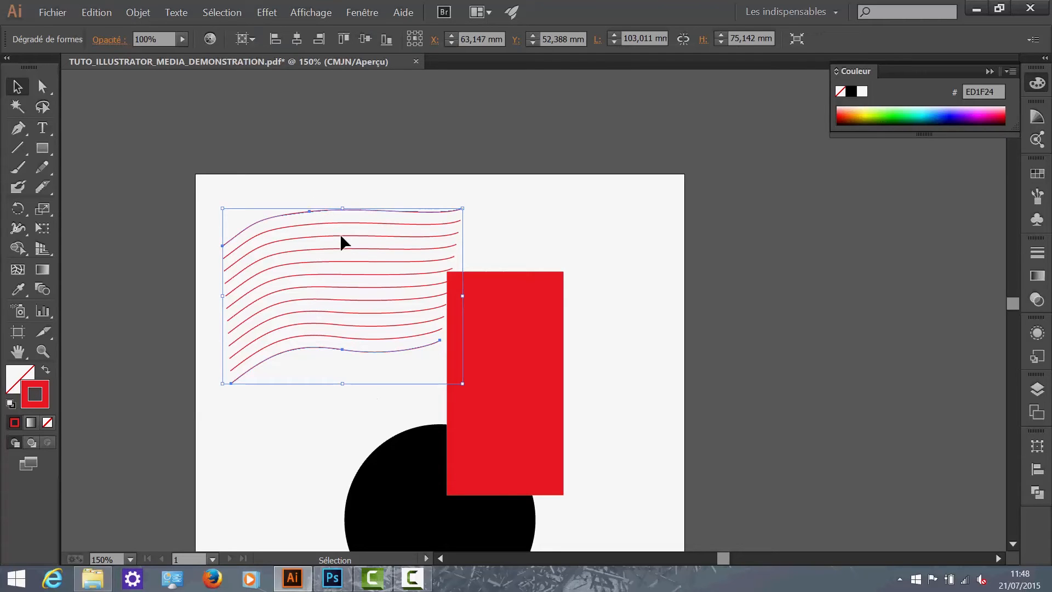
{"action": "key", "text": "Delete"}
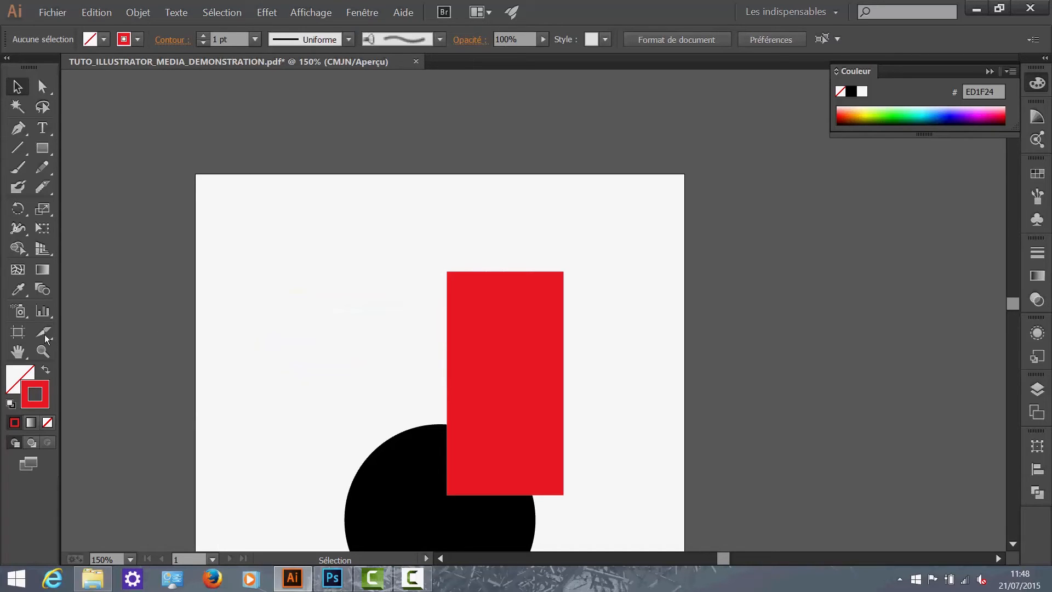
Step: Spray an ink-splatter symbol on the blank area left of the red rectangle and orange button symbols to the right of the rectangle
{"action": "left_click", "coordinate": [13, 310]}
{"action": "left_click_drag", "start_coordinate": [371, 338], "coordinate": [394, 362]}
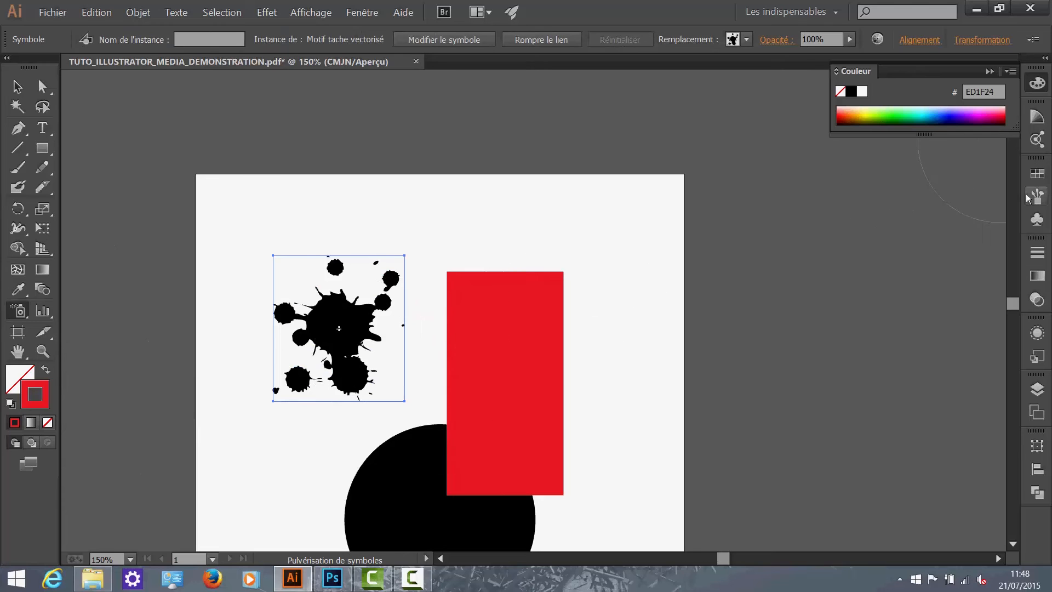
{"action": "left_click", "coordinate": [1037, 219]}
{"action": "left_click", "coordinate": [894, 188]}
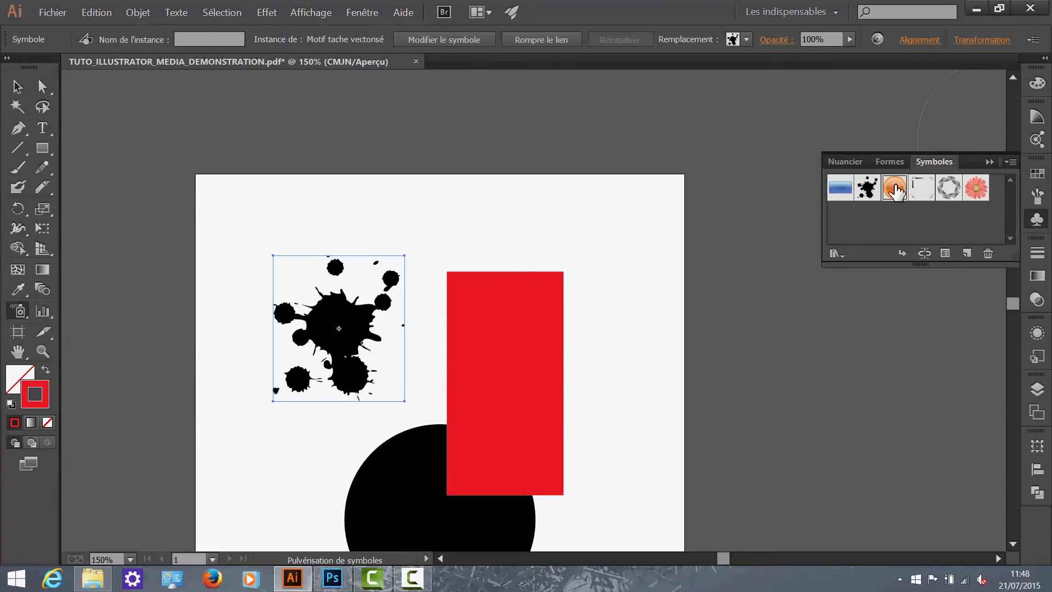
{"action": "mouse_move", "coordinate": [609, 282]}
{"action": "left_mouse_down"}
{"action": "mouse_move", "coordinate": [596, 414]}
{"action": "mouse_move", "coordinate": [709, 360]}
{"action": "mouse_move", "coordinate": [677, 365]}
{"action": "mouse_move", "coordinate": [701, 346]}
{"action": "left_mouse_up"}
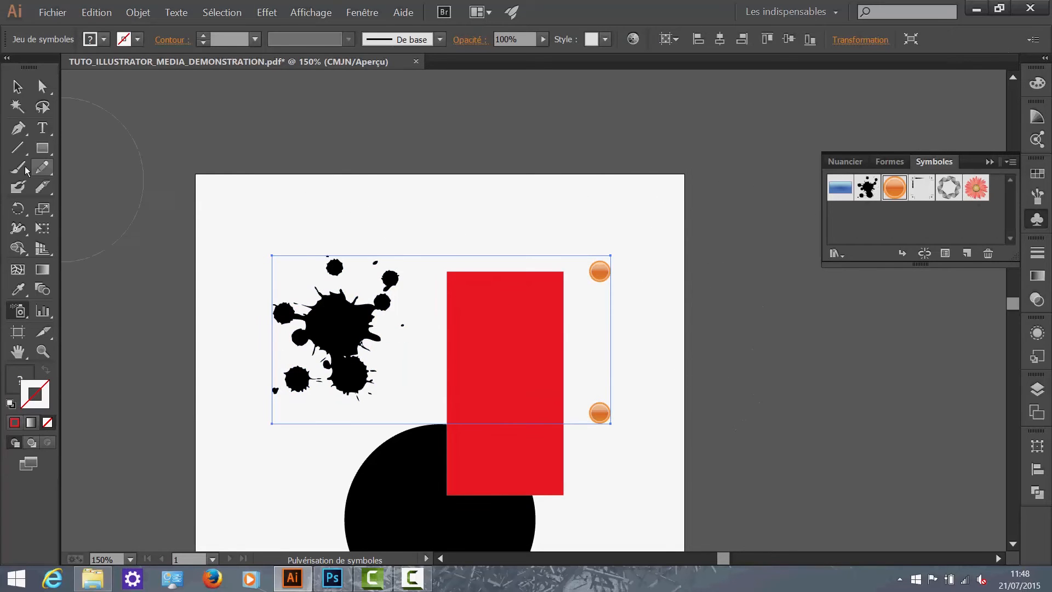
{"action": "left_click", "coordinate": [17, 86]}
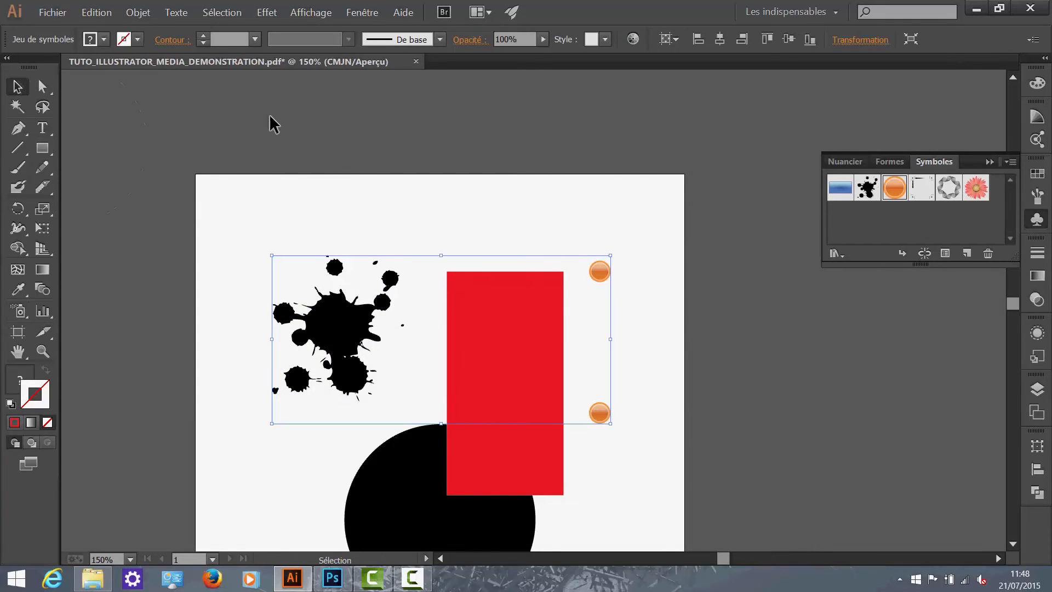
Step: Undo the sprayed ink-splatter and orange button symbols
{"action": "key", "text": "ctrl+z"}
{"action": "key", "text": "ctrl+z"}
{"action": "key", "text": "ctrl+z"}
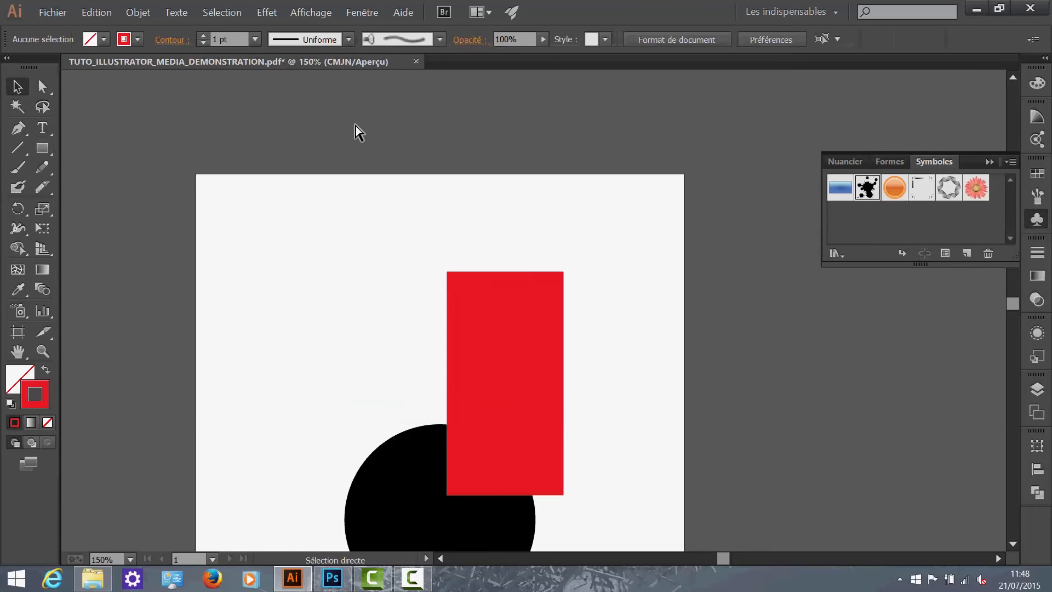
Step: Try a vertical bar graph on the blank area beside the upright red rectangle, undo it and close its data window
{"action": "left_click", "coordinate": [47, 310]}
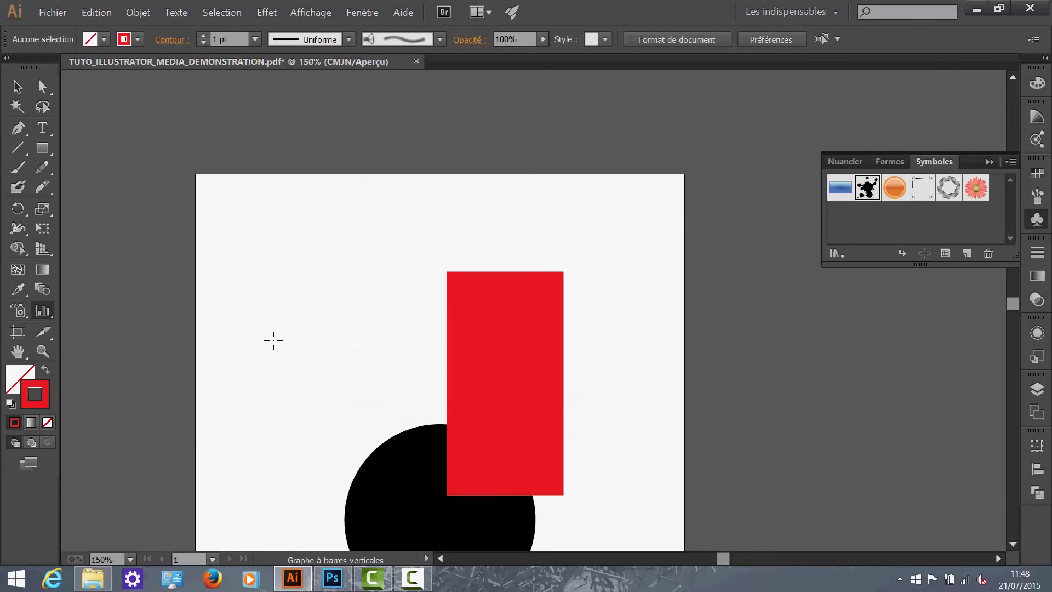
{"action": "left_click_drag", "start_coordinate": [255, 290], "coordinate": [417, 413]}
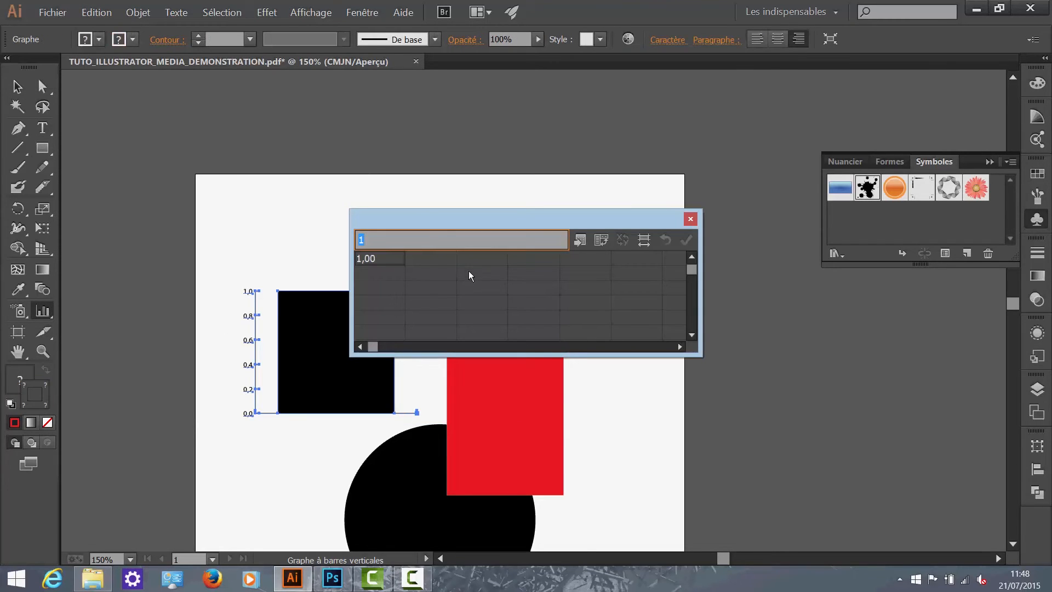
{"action": "key", "text": "ctrl+z"}
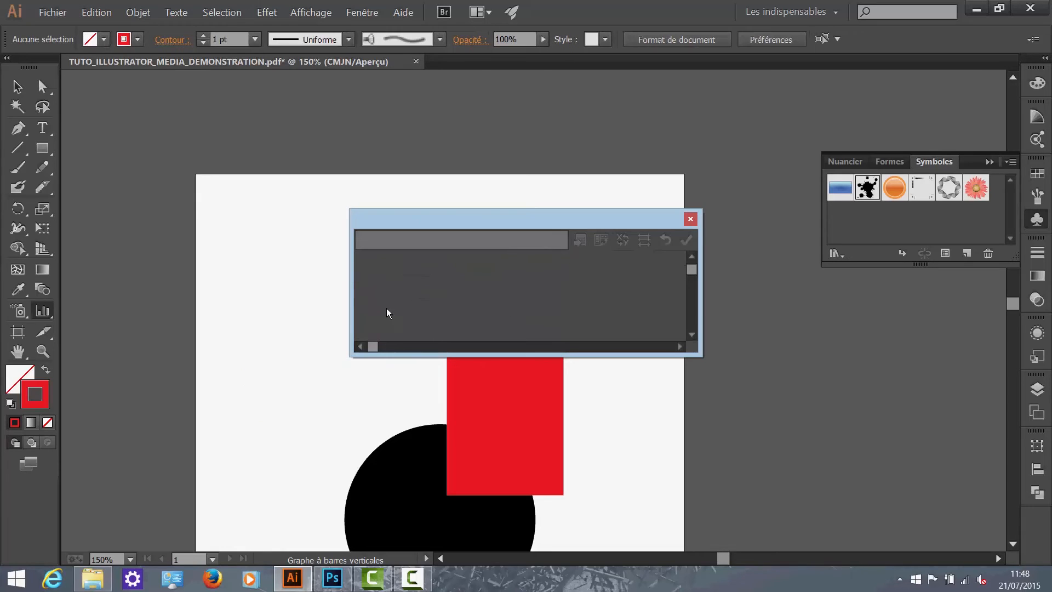
{"action": "left_click", "coordinate": [690, 218]}
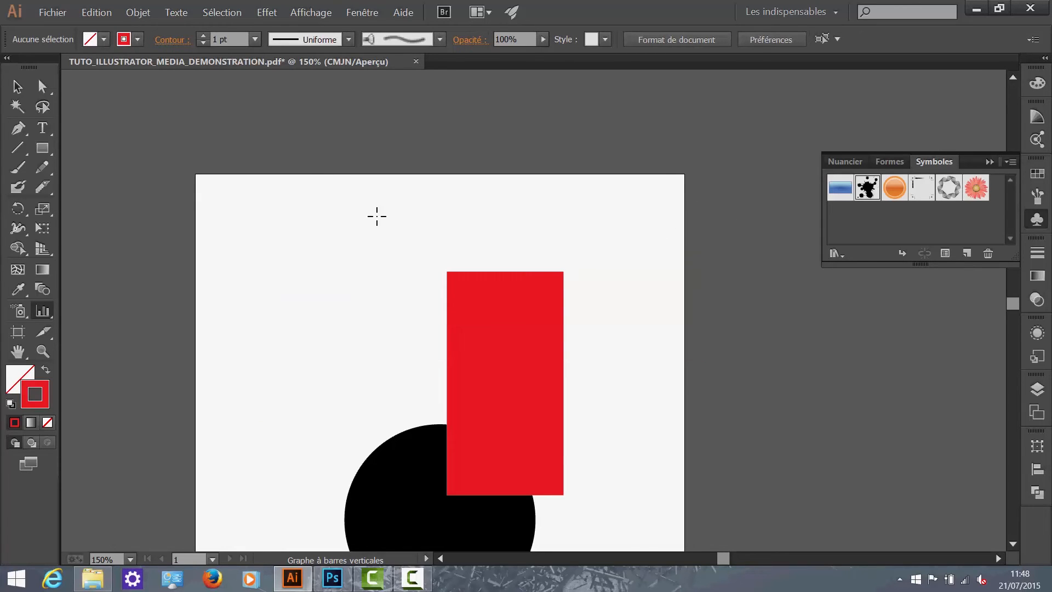
Step: Try shrinking the artboard from its upper-left corner to about 184 × 222 mm and undo the resize
{"action": "left_click", "coordinate": [20, 335]}
{"action": "scroll", "coordinate": [290, 239], "scroll_direction": "down", "scroll_amount": 2}
{"action": "scroll", "coordinate": [282, 191], "scroll_direction": "down", "scroll_amount": 1}
{"action": "scroll", "coordinate": [301, 217], "scroll_direction": "down", "scroll_amount": 3, "text": "alt"}
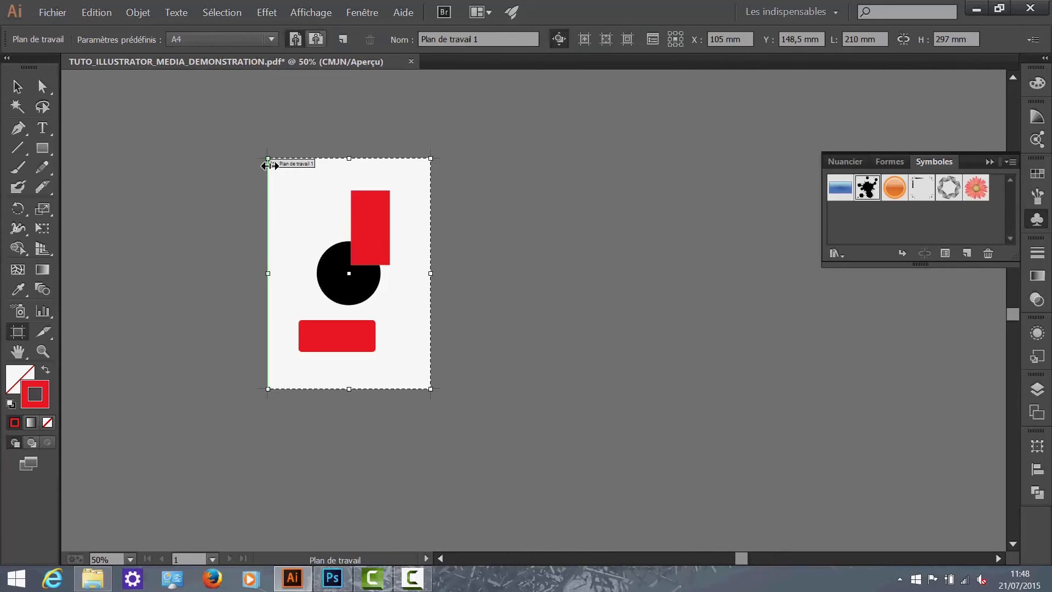
{"action": "left_click_drag", "start_coordinate": [267, 159], "coordinate": [287, 217]}
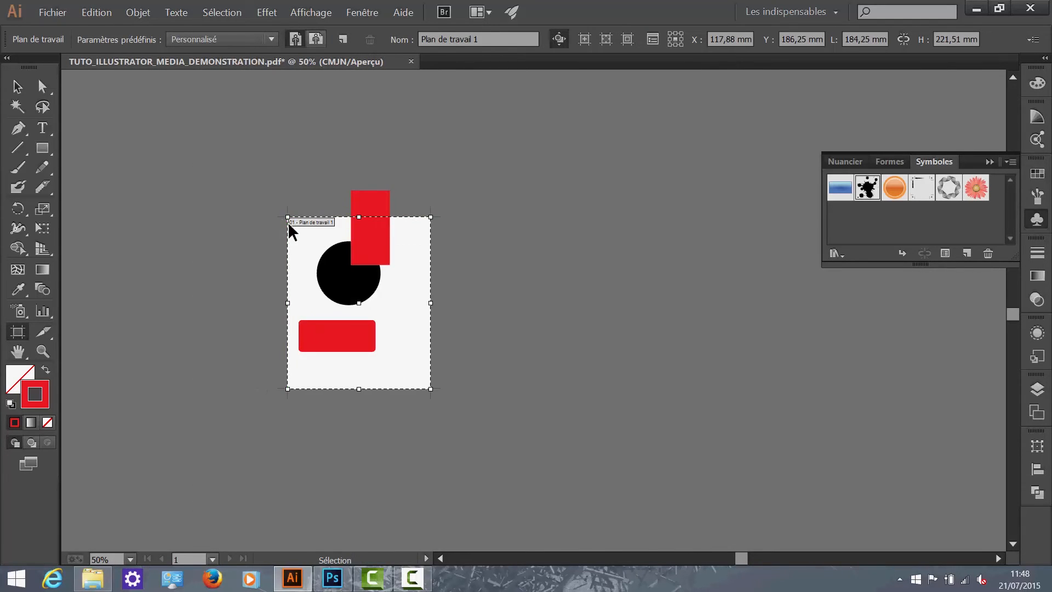
{"action": "key", "text": "ctrl+z"}
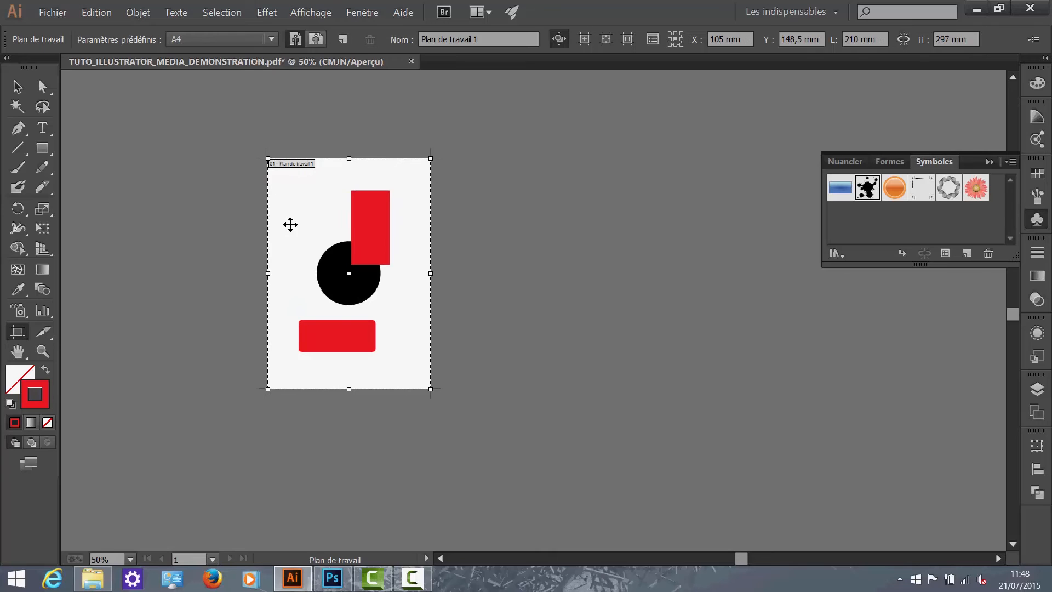
Step: Look at the artboard's options, including the preset sizes and orientation, and leave them without changes
{"action": "double_click", "coordinate": [17, 332]}
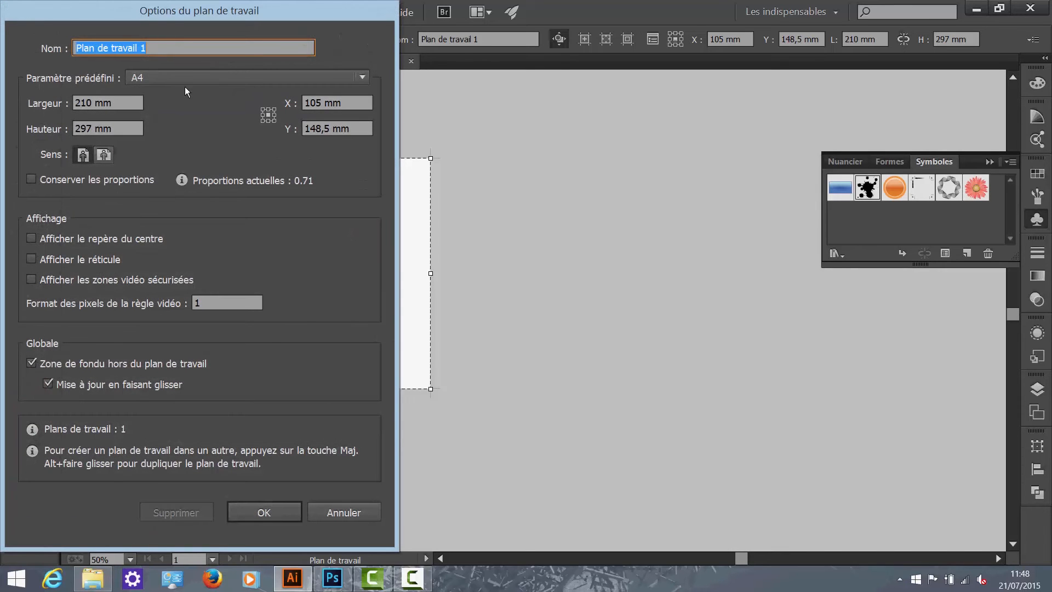
{"action": "left_click", "coordinate": [185, 78]}
{"action": "left_click", "coordinate": [185, 94]}
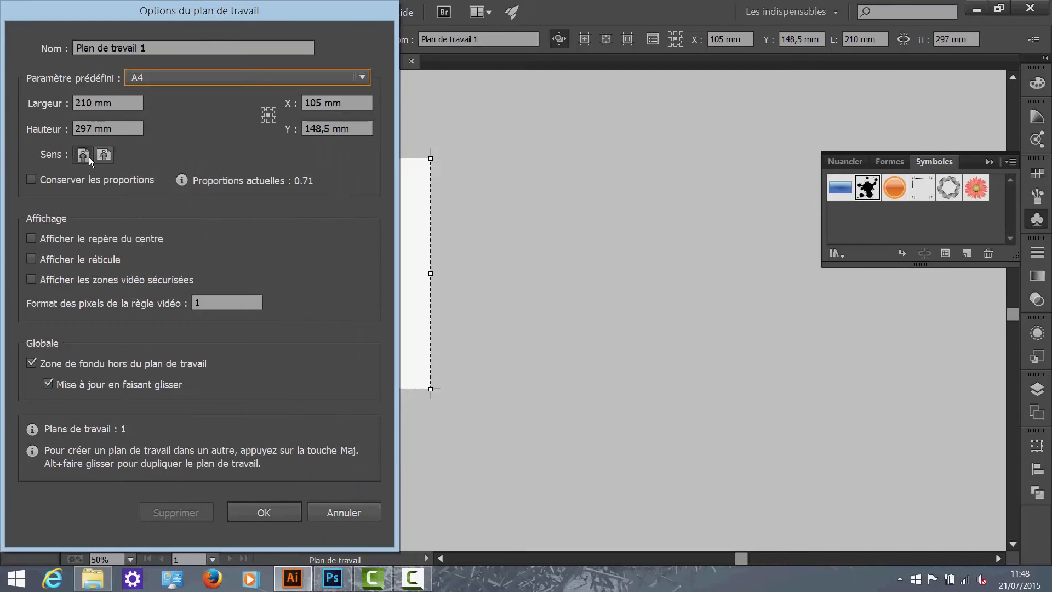
{"action": "left_click", "coordinate": [344, 512]}
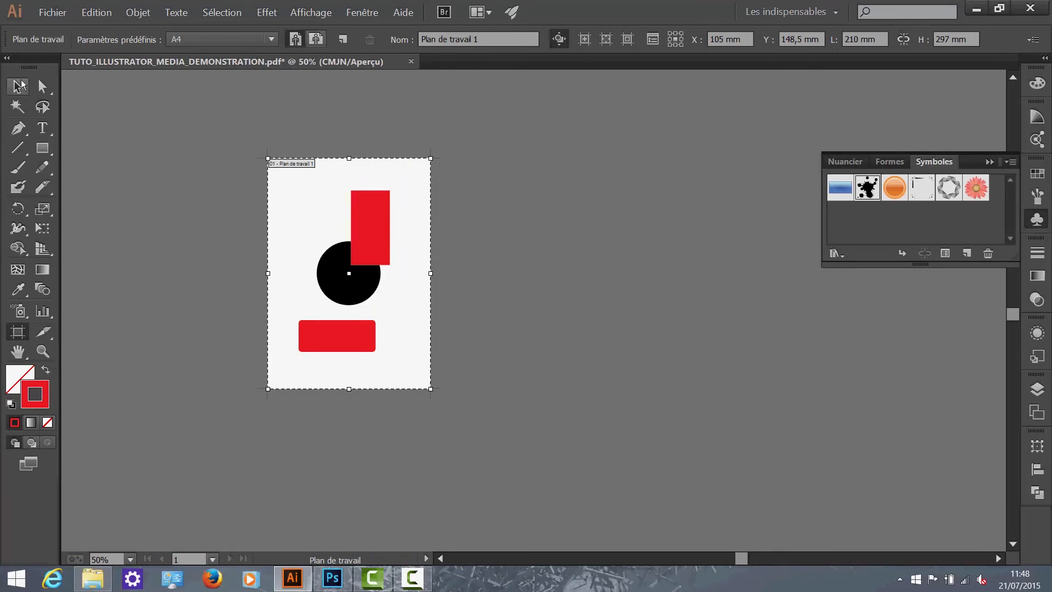
{"action": "left_click", "coordinate": [19, 87]}
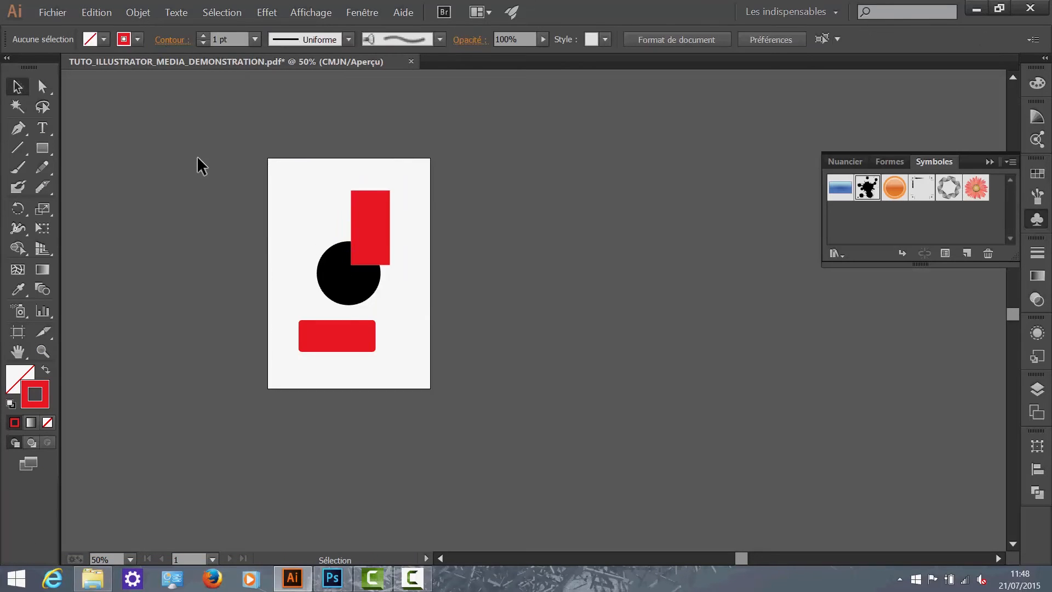
Step: Try a thin horizontal slice across the upright red rectangle with the Slice tool and undo it
{"action": "left_click", "coordinate": [43, 331]}
{"action": "left_click_drag", "start_coordinate": [416, 226], "coordinate": [420, 225]}
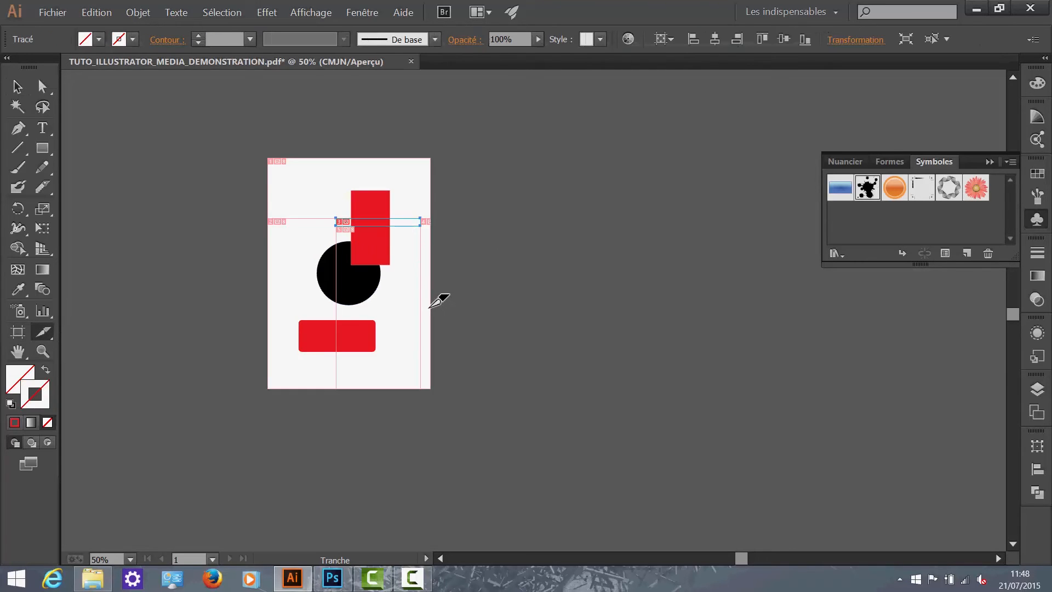
{"action": "key", "text": "ctrl+z"}
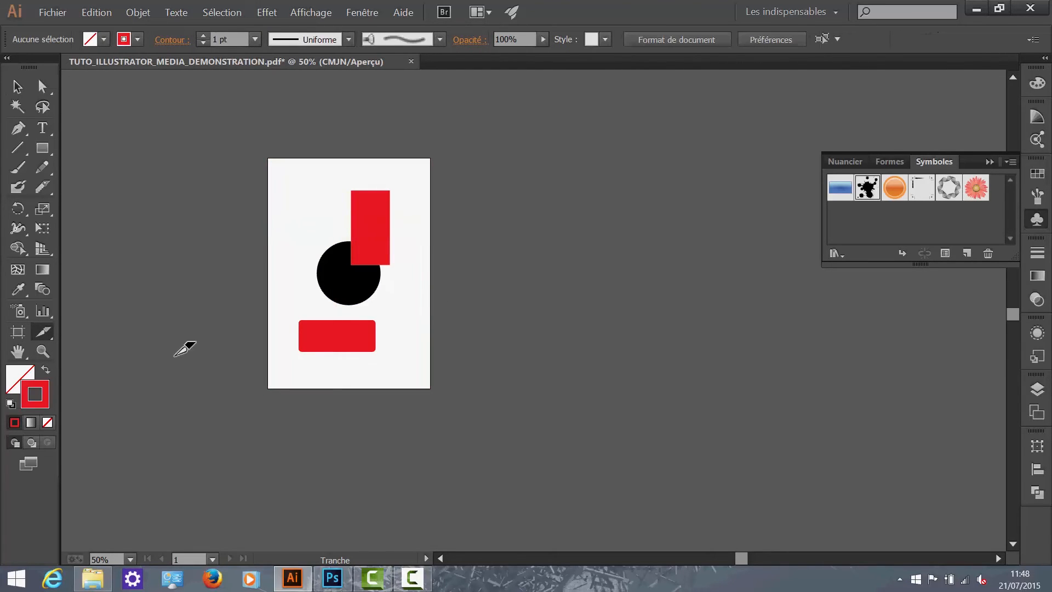
Step: Examine the rounded red rectangle up close with the Zoom tool and pan up to the black circle with the Hand tool
{"action": "left_click", "coordinate": [22, 353]}
{"action": "left_click_drag", "start_coordinate": [286, 350], "coordinate": [478, 378]}
{"action": "left_click", "coordinate": [42, 351]}
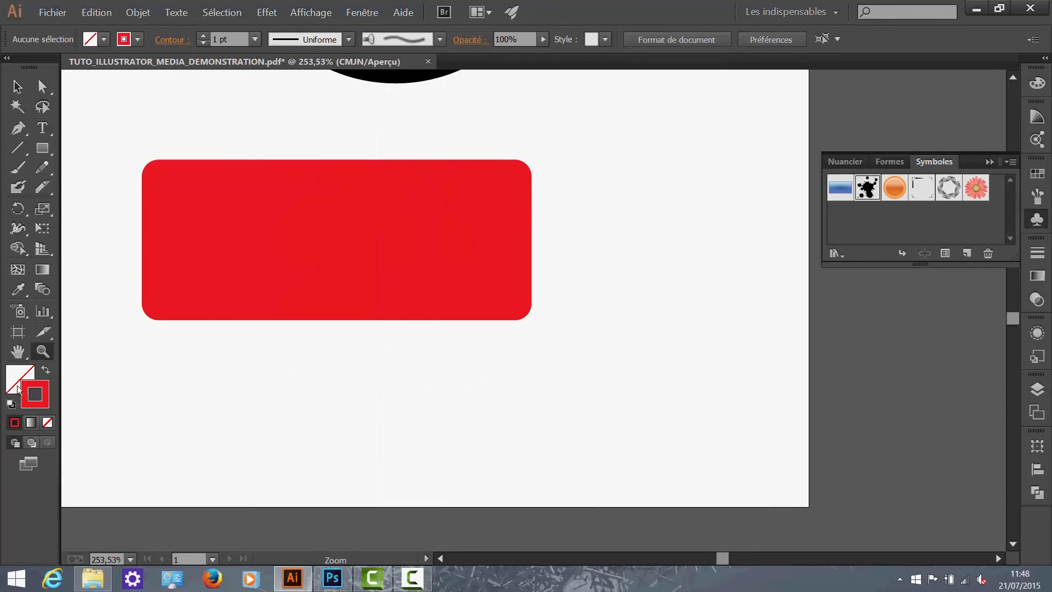
{"action": "left_click", "coordinate": [17, 86]}
{"action": "left_click", "coordinate": [330, 174]}
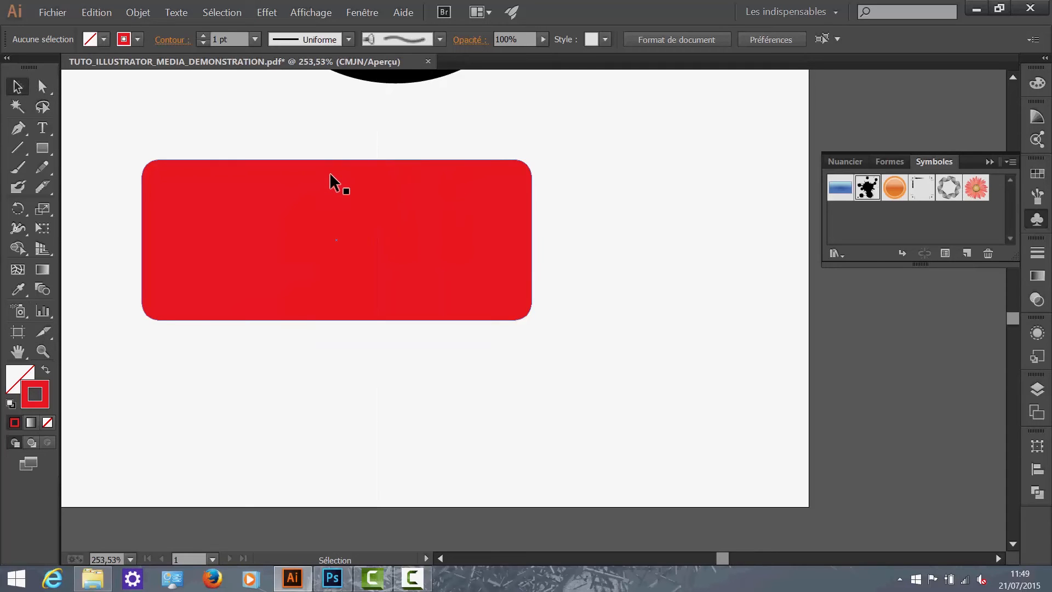
{"action": "key", "text": "space"}
{"action": "left_click_drag", "start_coordinate": [411, 269], "coordinate": [657, 404]}
{"action": "left_click_drag", "start_coordinate": [470, 250], "coordinate": [469, 303]}
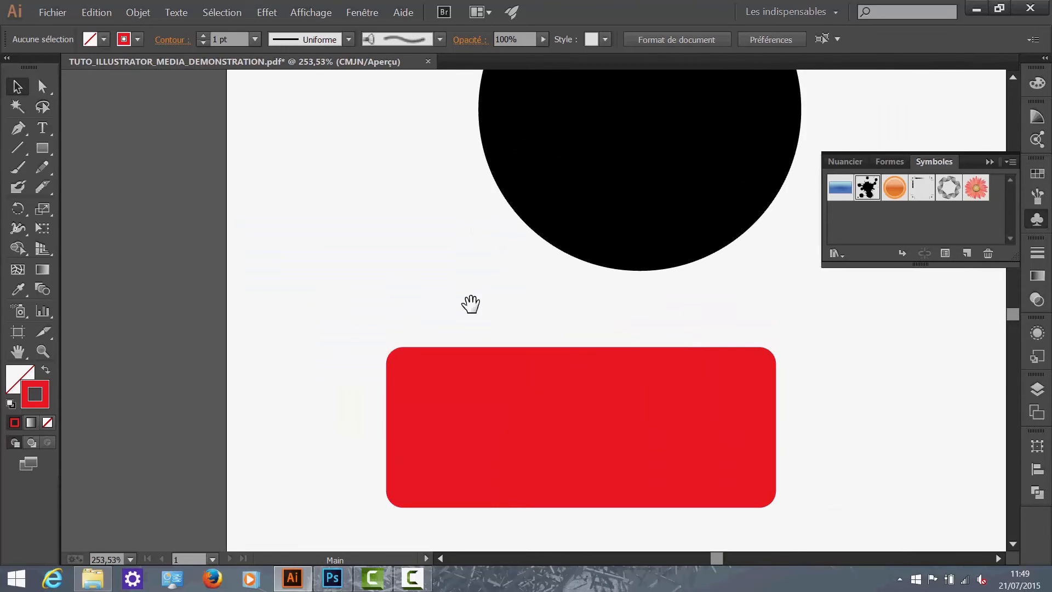
Step: Collapse the Symboles panel and show the whole artboard at 66.67% zoom
{"action": "scroll", "coordinate": [461, 302], "scroll_direction": "down", "scroll_amount": 6}
{"action": "scroll", "coordinate": [461, 302], "scroll_direction": "up", "scroll_amount": 2}
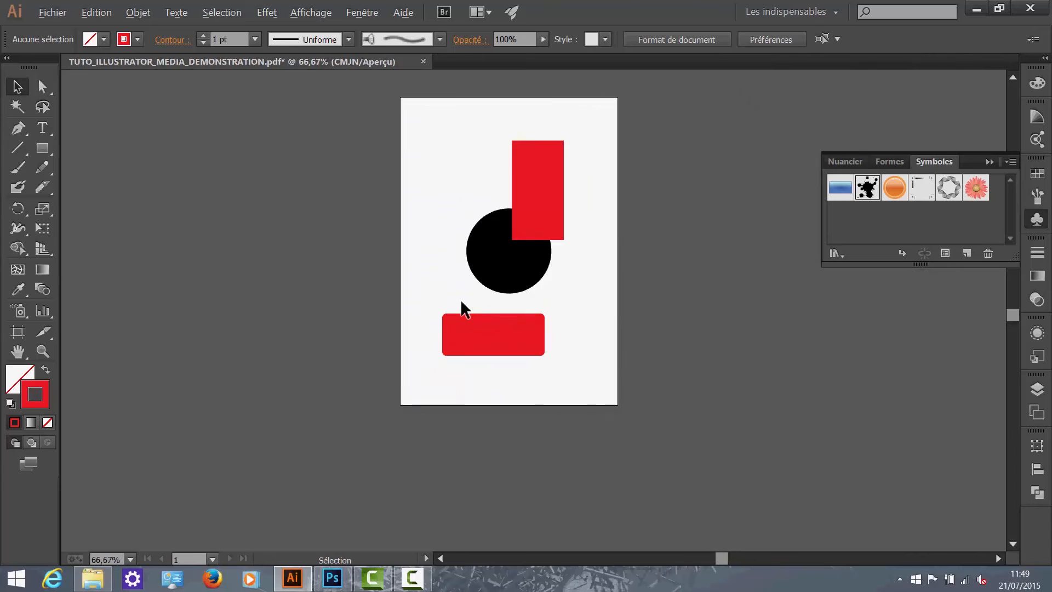
{"action": "scroll", "coordinate": [463, 310], "scroll_direction": "down", "scroll_amount": 2}
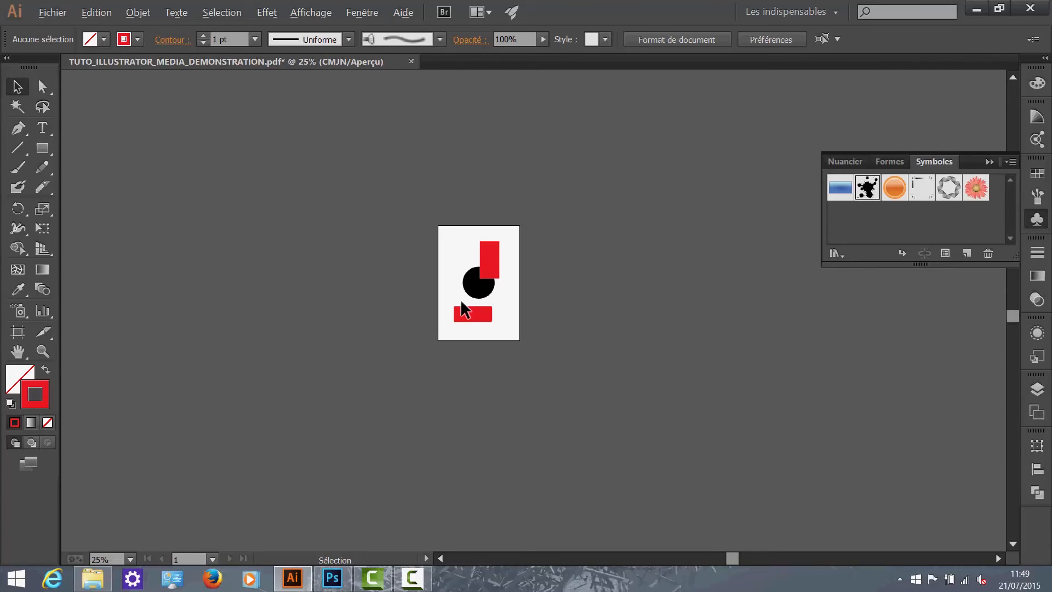
{"action": "scroll", "coordinate": [461, 303], "scroll_direction": "up", "scroll_amount": 4}
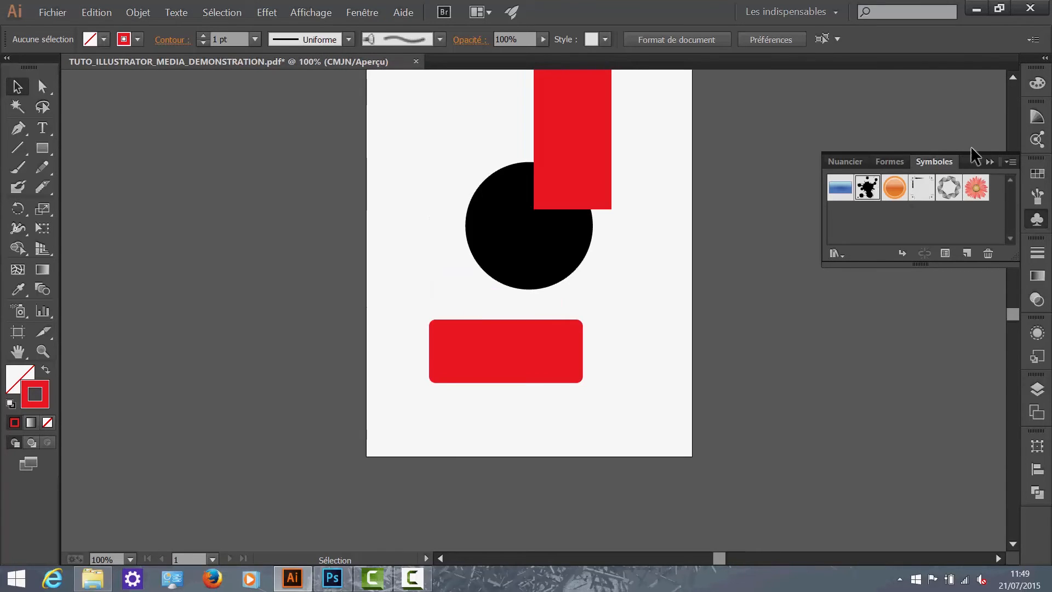
{"action": "left_click", "coordinate": [989, 162]}
{"action": "scroll", "coordinate": [603, 263], "scroll_direction": "up", "scroll_amount": 1}
{"action": "scroll", "coordinate": [603, 263], "scroll_direction": "down", "scroll_amount": 2}
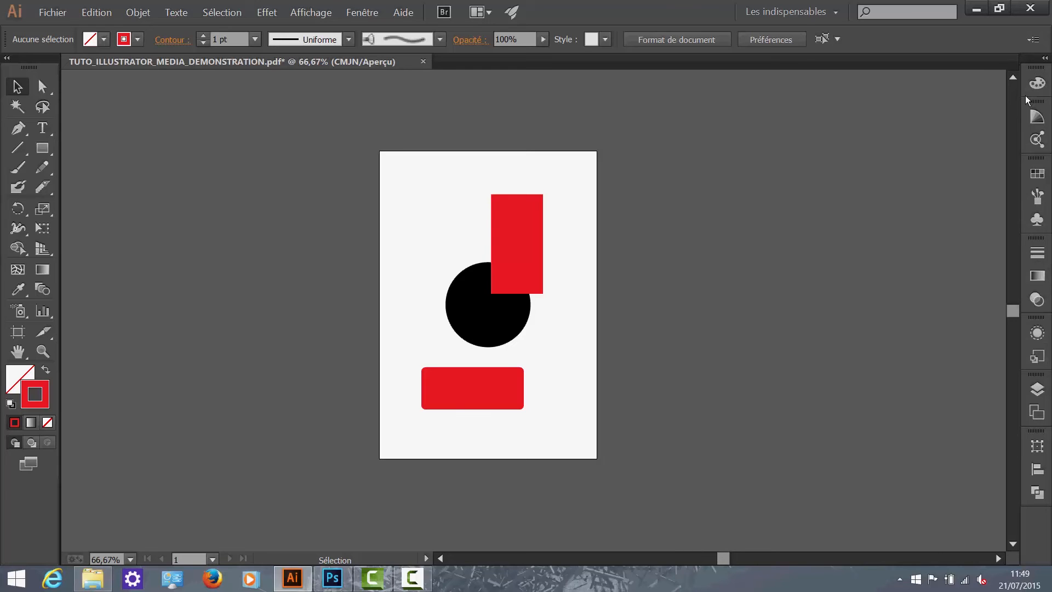
Step: Look through the Couleur, Guide des couleurs, Kuler and Nuancier panels one after another
{"action": "left_click", "coordinate": [1037, 82]}
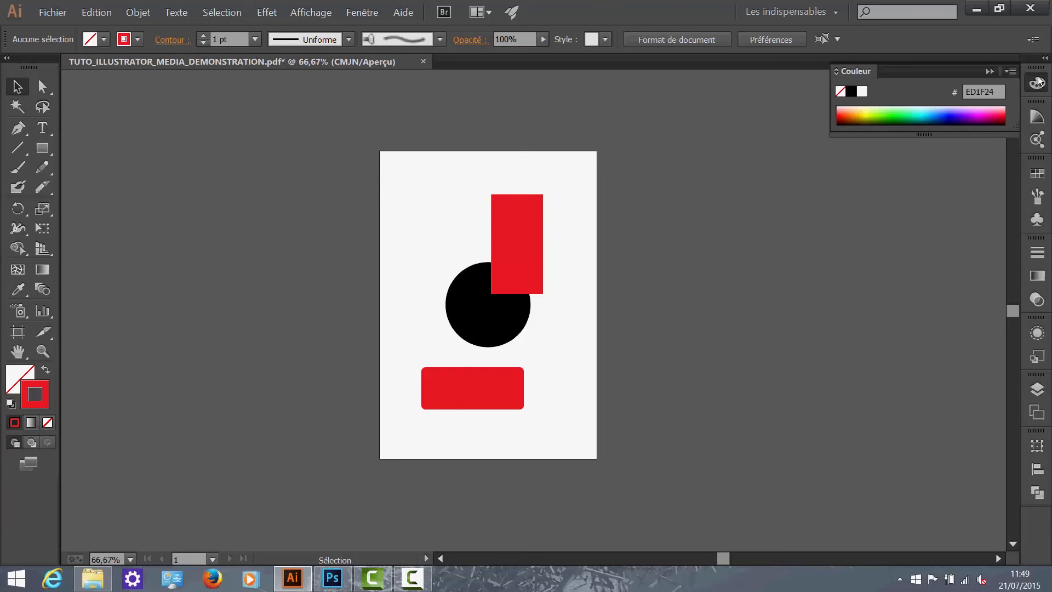
{"action": "left_click", "coordinate": [1038, 83]}
{"action": "left_click", "coordinate": [1037, 116]}
{"action": "left_click", "coordinate": [1037, 116]}
{"action": "left_click", "coordinate": [1039, 140]}
{"action": "left_click", "coordinate": [1038, 139]}
{"action": "left_click", "coordinate": [1037, 174]}
{"action": "left_click", "coordinate": [1030, 177]}
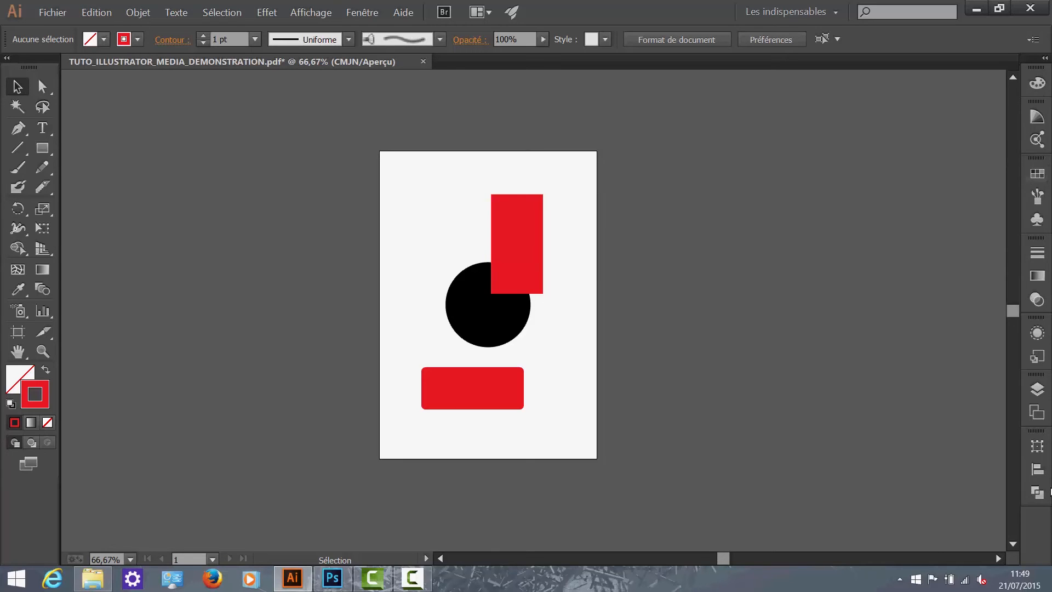
Step: Try several stroke colours from the Couleur spectrum and settle on the green 24AA00
{"action": "left_click", "coordinate": [1037, 83]}
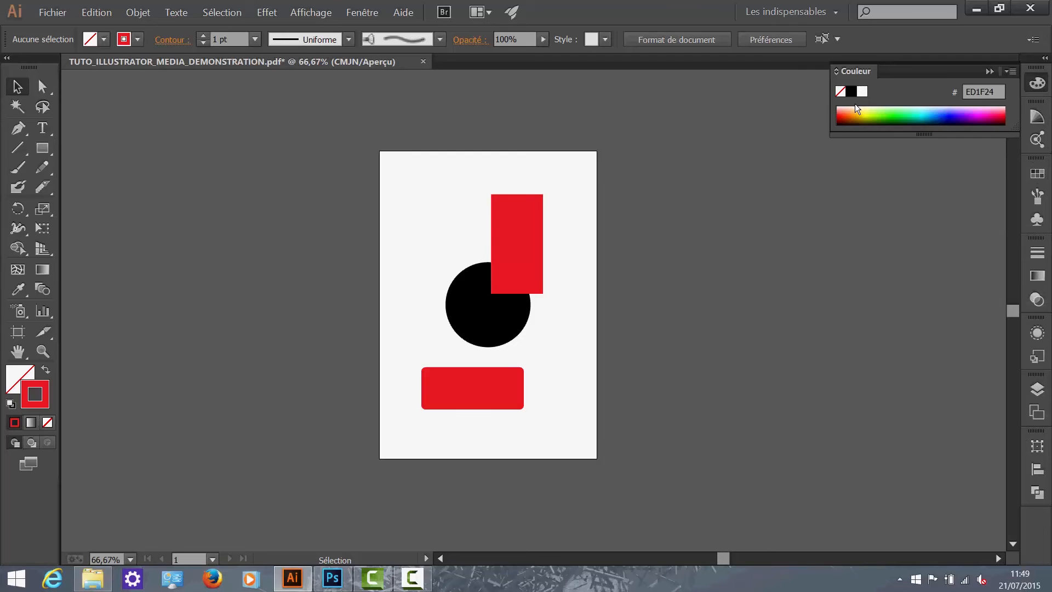
{"action": "left_click", "coordinate": [882, 114]}
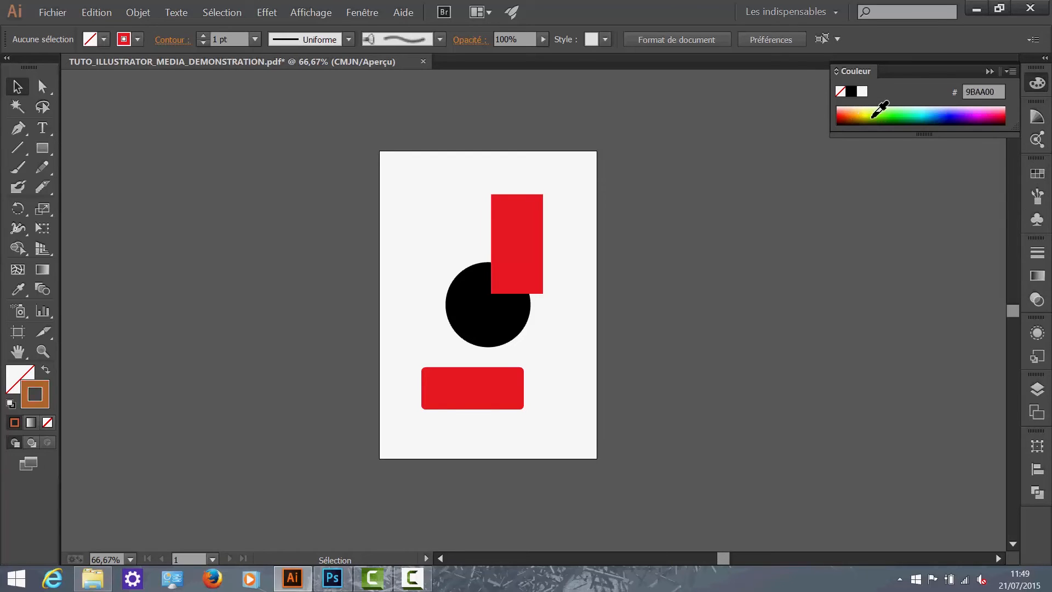
{"action": "mouse_move", "coordinate": [909, 115]}
{"action": "left_mouse_down"}
{"action": "mouse_move", "coordinate": [962, 109]}
{"action": "mouse_move", "coordinate": [967, 123]}
{"action": "left_mouse_up"}
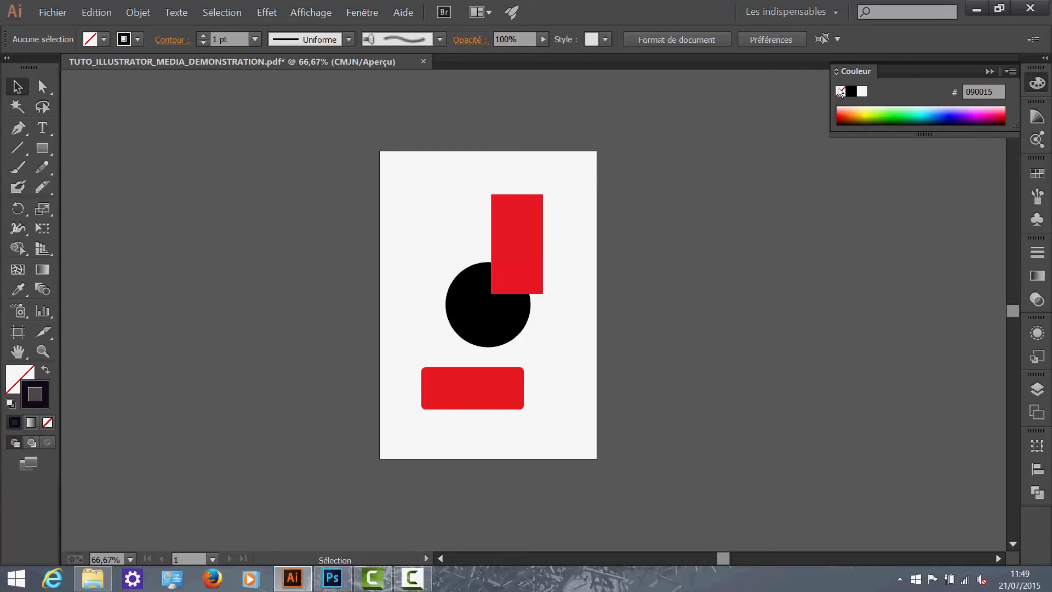
{"action": "left_click", "coordinate": [879, 112]}
{"action": "left_click", "coordinate": [990, 71]}
{"action": "left_click", "coordinate": [1029, 86]}
{"action": "mouse_move", "coordinate": [883, 115]}
{"action": "left_mouse_down"}
{"action": "mouse_move", "coordinate": [841, 113]}
{"action": "mouse_move", "coordinate": [886, 116]}
{"action": "left_mouse_up"}
Step: View the stroke's colour picker without changing the colour, and check the hexadecimal code field in the Couleur panel
{"action": "double_click", "coordinate": [34, 392]}
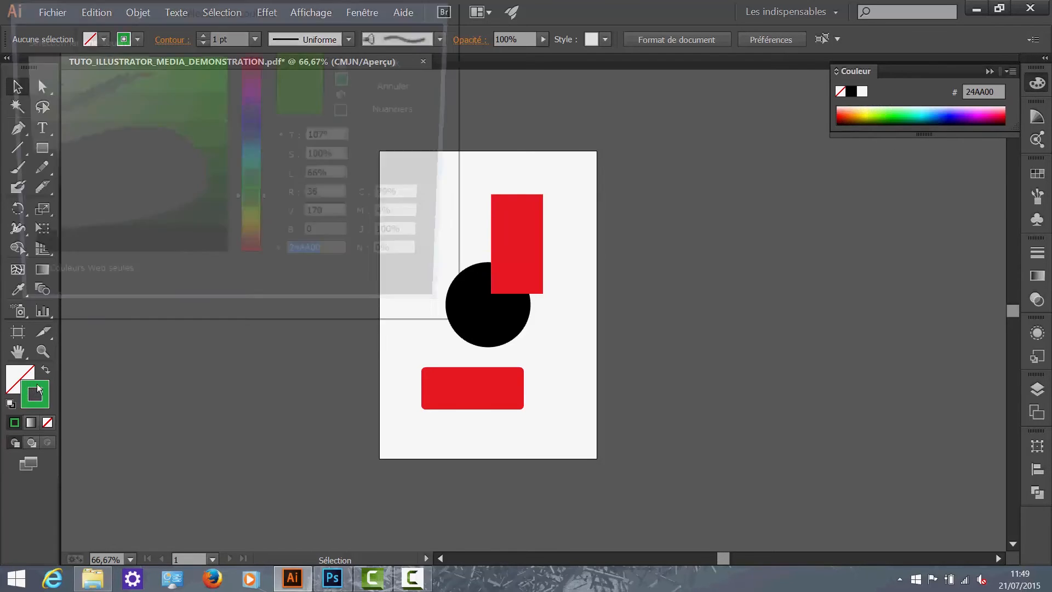
{"action": "left_click", "coordinate": [403, 83]}
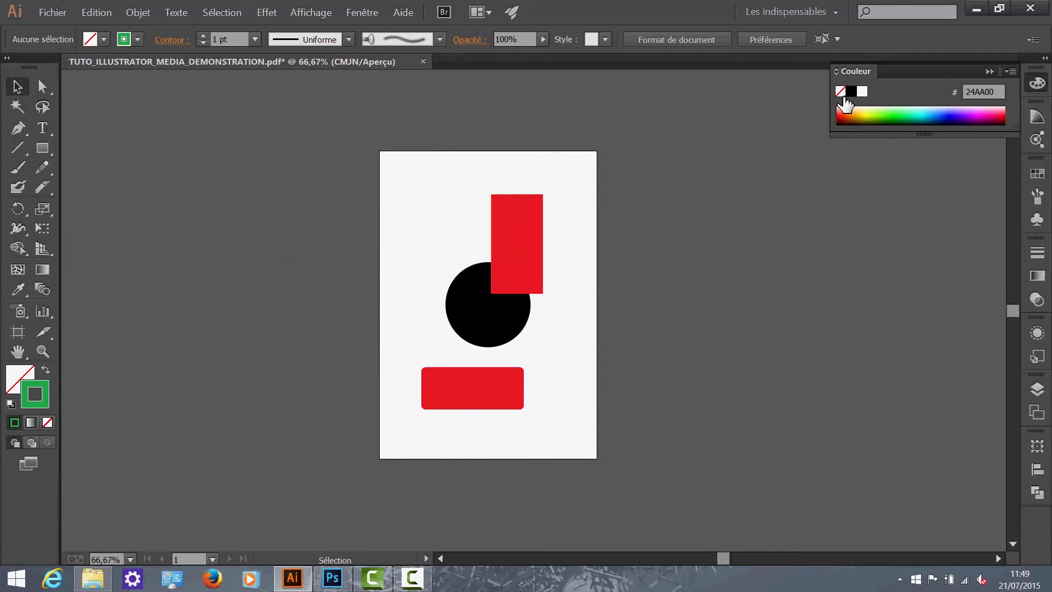
{"action": "left_click", "coordinate": [982, 90]}
Step: Examine the shades and tints offered in the Guide des couleurs panel and collapse it
{"action": "left_click", "coordinate": [1037, 116]}
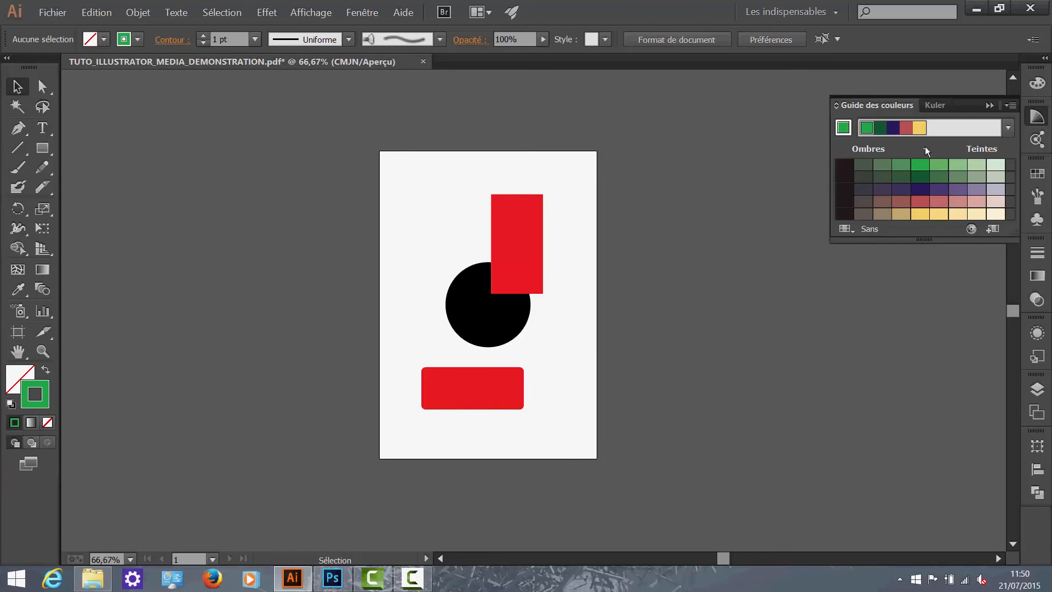
{"action": "left_click", "coordinate": [989, 106]}
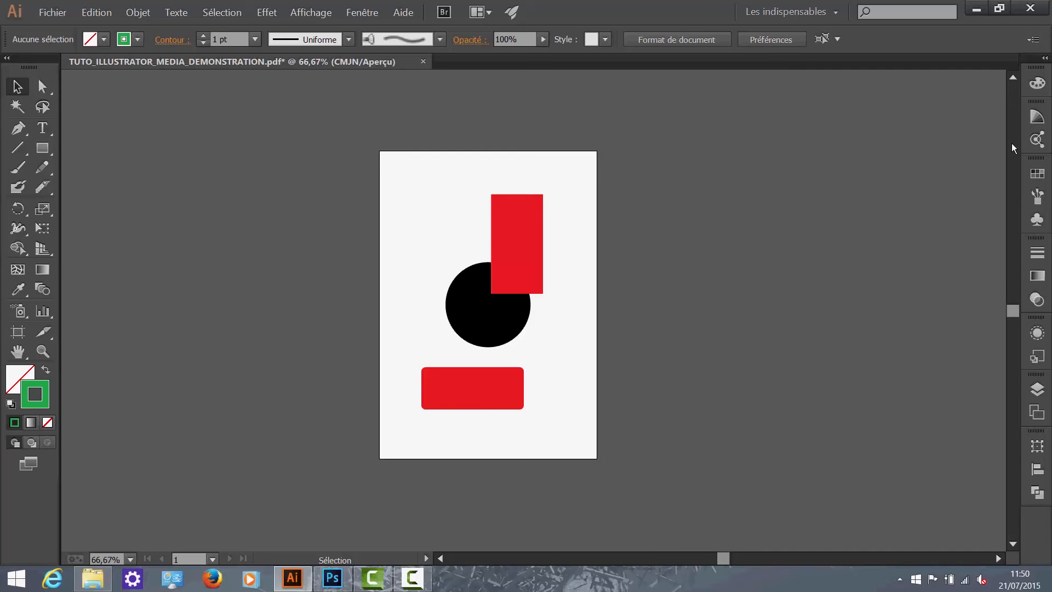
{"action": "left_click", "coordinate": [1035, 121]}
{"action": "left_click", "coordinate": [1035, 124]}
Step: Find Guide des couleurs in the list of available panels, detach that panel from the dock and close it
{"action": "left_click", "coordinate": [369, 8]}
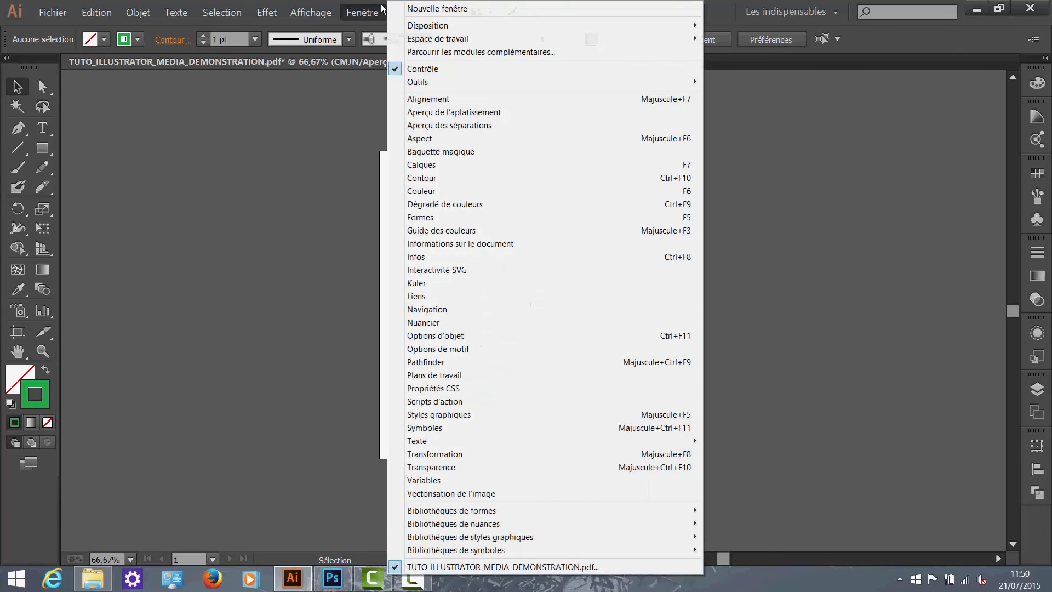
{"action": "left_click", "coordinate": [1035, 121]}
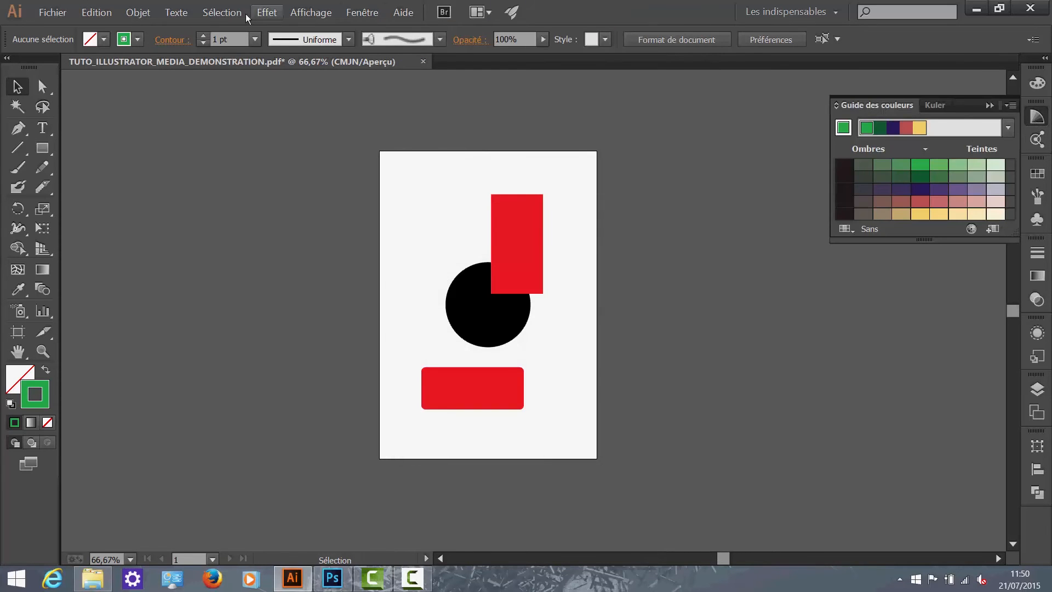
{"action": "left_click", "coordinate": [383, 8]}
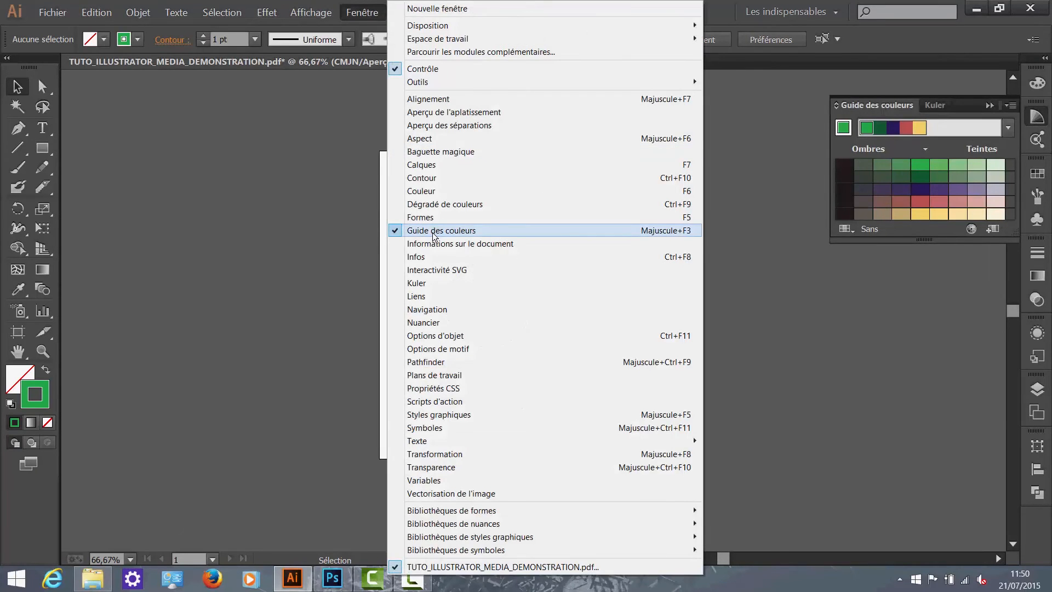
{"action": "left_click", "coordinate": [427, 230]}
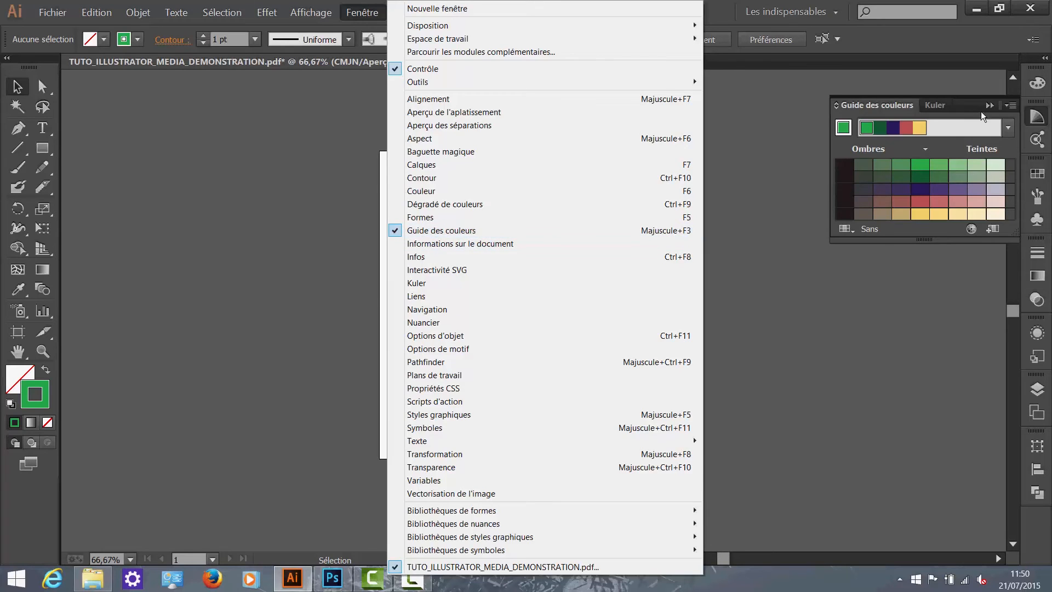
{"action": "left_click_drag", "start_coordinate": [1032, 126], "coordinate": [872, 168]}
{"action": "left_click", "coordinate": [887, 134]}
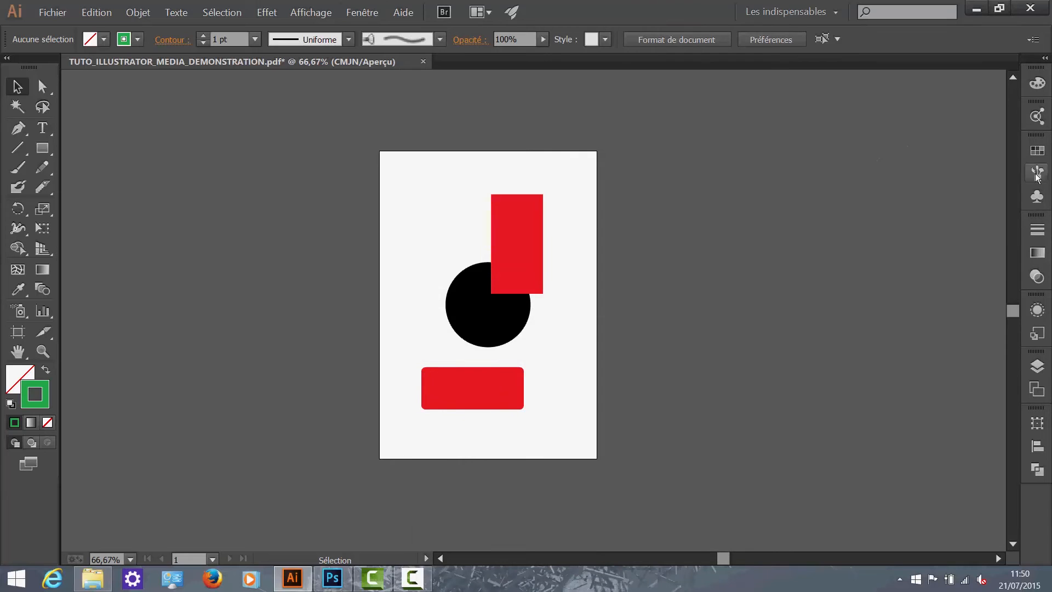
Step: Reopen the Guide des couleurs panel, collapse it and dock it under Couleur, grouped with the panel directly below
{"action": "left_click", "coordinate": [351, 11]}
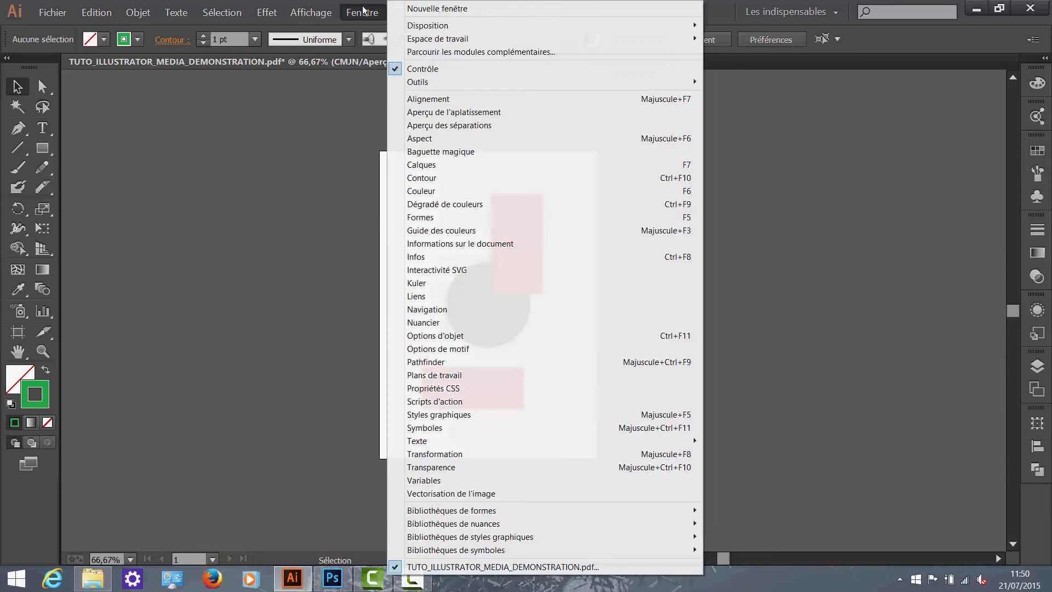
{"action": "left_click", "coordinate": [465, 229]}
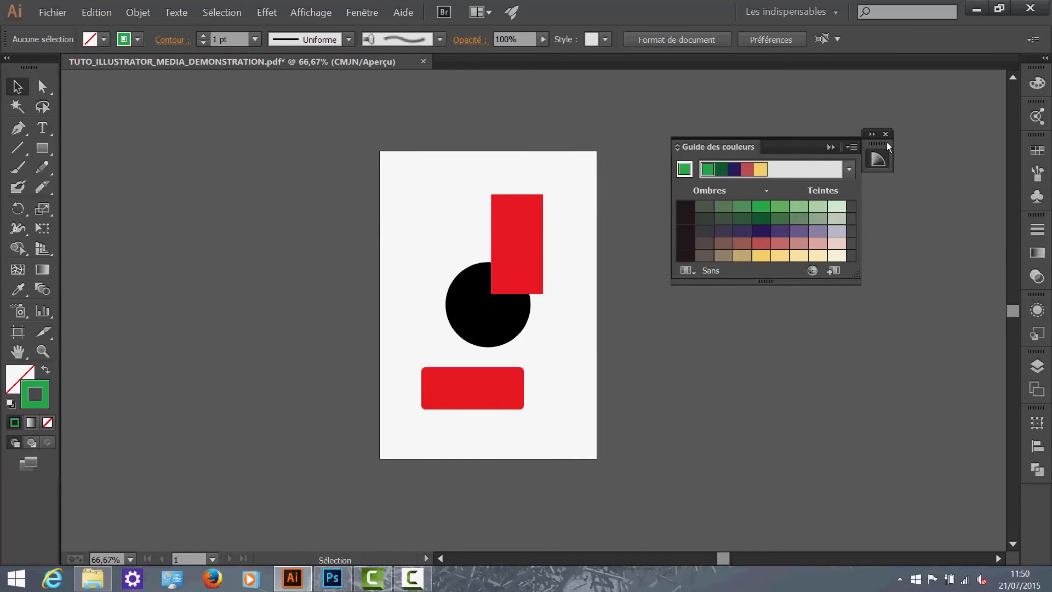
{"action": "left_click", "coordinate": [871, 135]}
{"action": "left_click_drag", "start_coordinate": [969, 137], "coordinate": [1035, 110]}
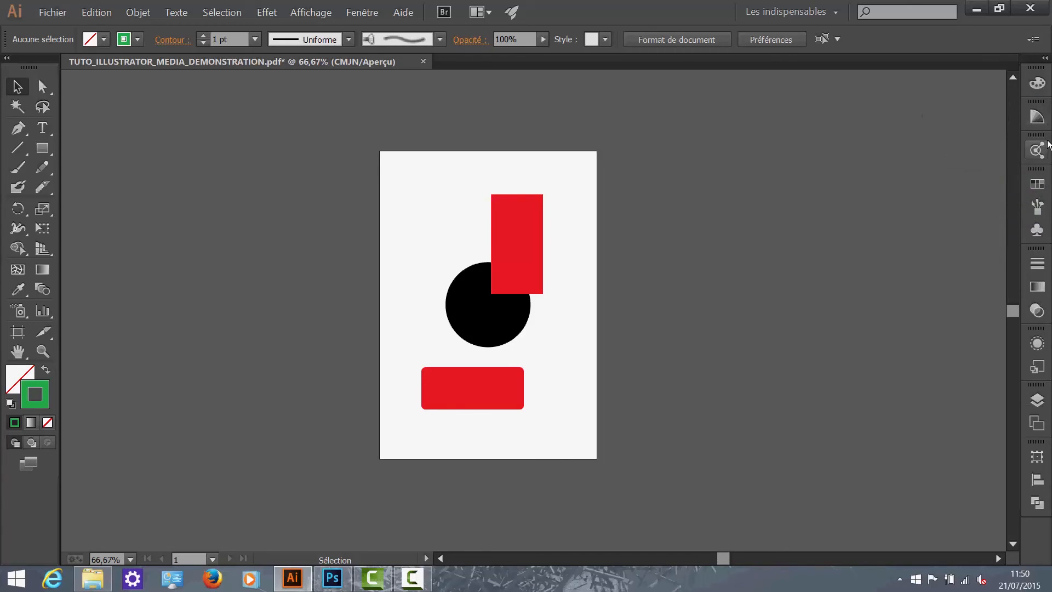
{"action": "left_click_drag", "start_coordinate": [1034, 101], "coordinate": [1032, 137]}
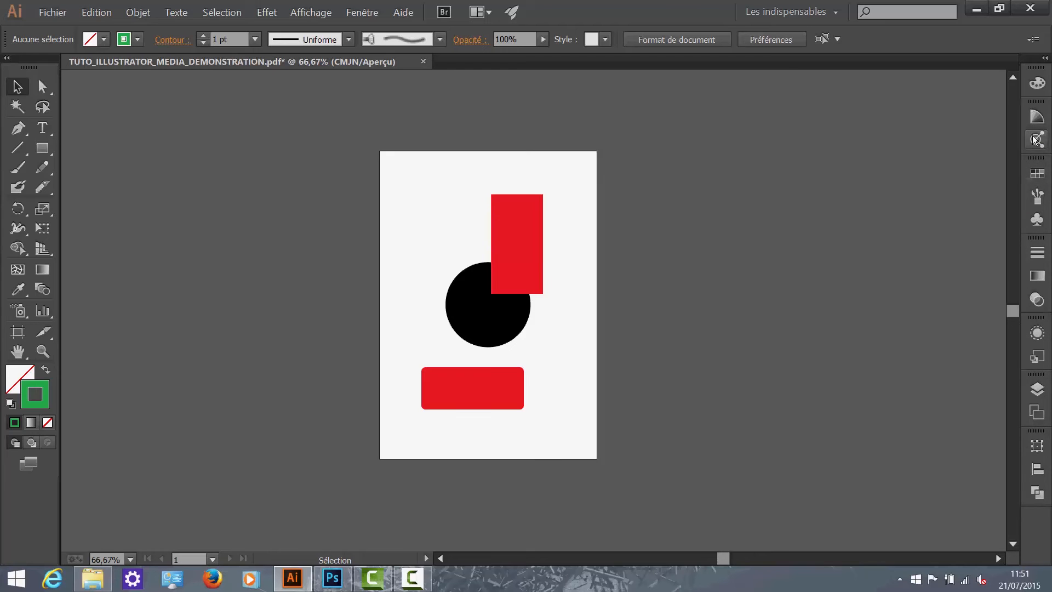
Step: Examine the swatches and colour groups in the Nuancier panel and find Nuancier in the list of available panels
{"action": "left_click", "coordinate": [1037, 174]}
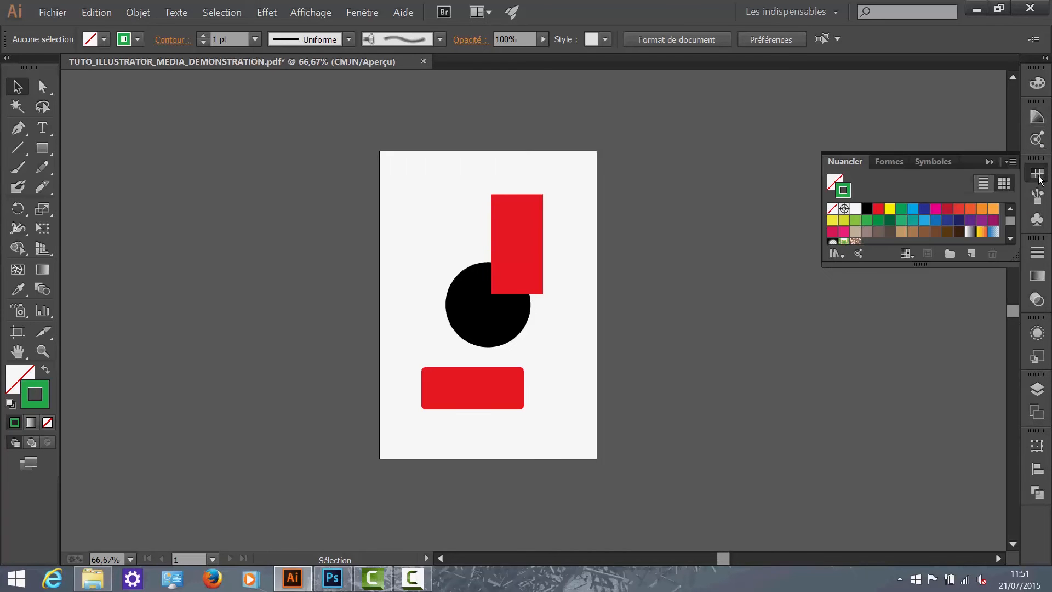
{"action": "left_click", "coordinate": [370, 15]}
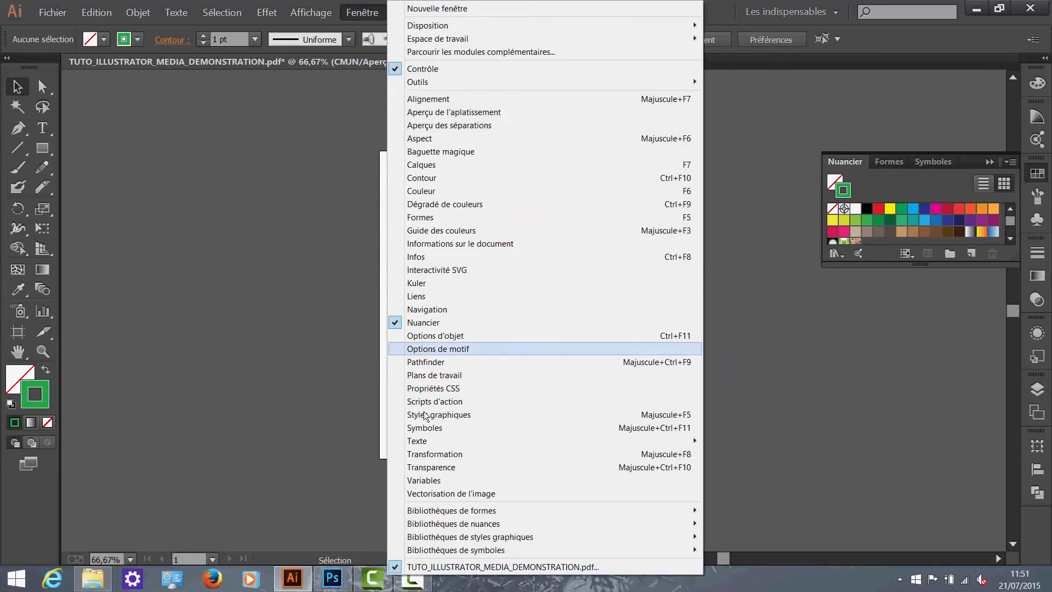
{"action": "left_click", "coordinate": [348, 12]}
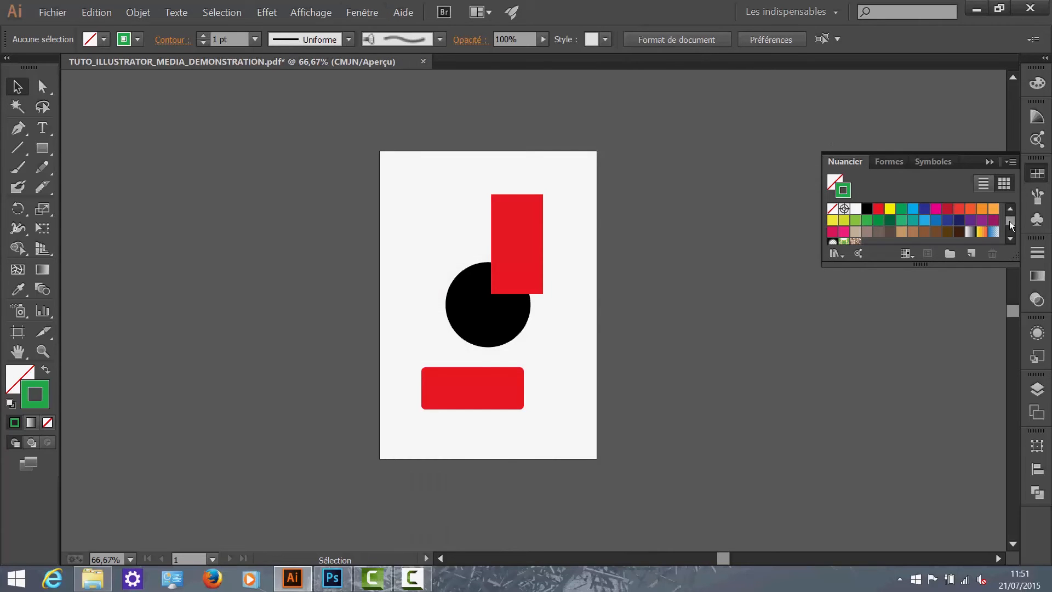
{"action": "left_click", "coordinate": [1010, 239]}
{"action": "scroll", "coordinate": [1003, 224], "scroll_direction": "down", "scroll_amount": 2}
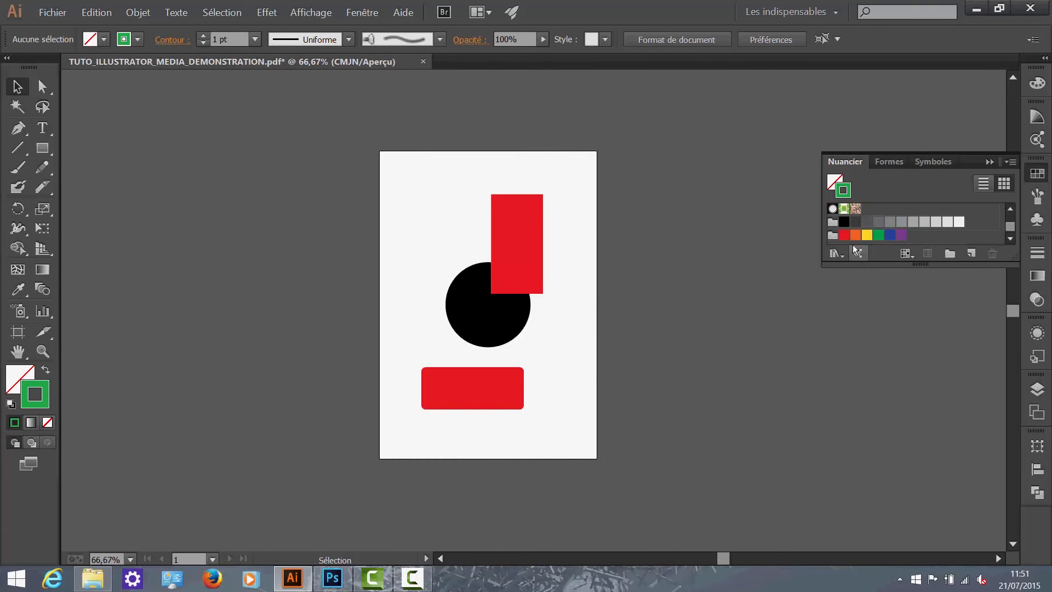
Step: Open the Graphiques de base_Points pattern library from the Motifs swatch libraries
{"action": "left_click", "coordinate": [835, 254]}
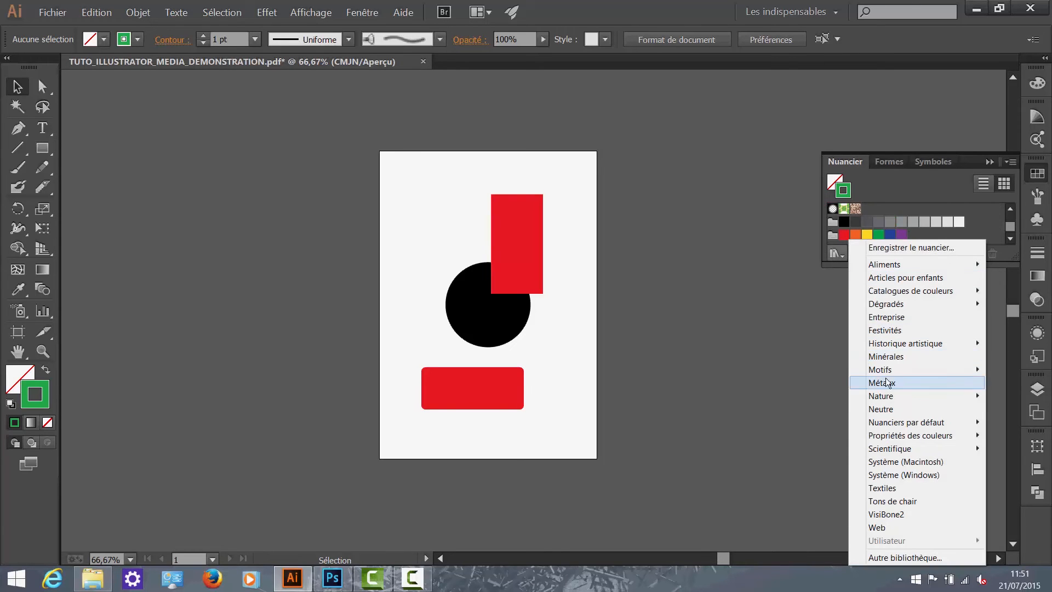
{"action": "mouse_move", "coordinate": [878, 372]}
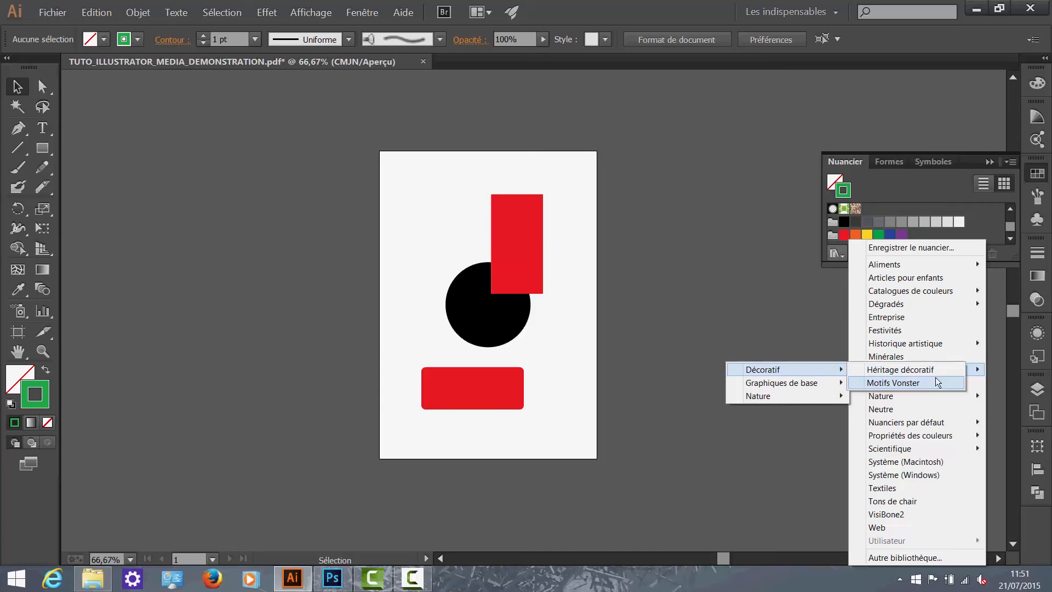
{"action": "mouse_move", "coordinate": [780, 372]}
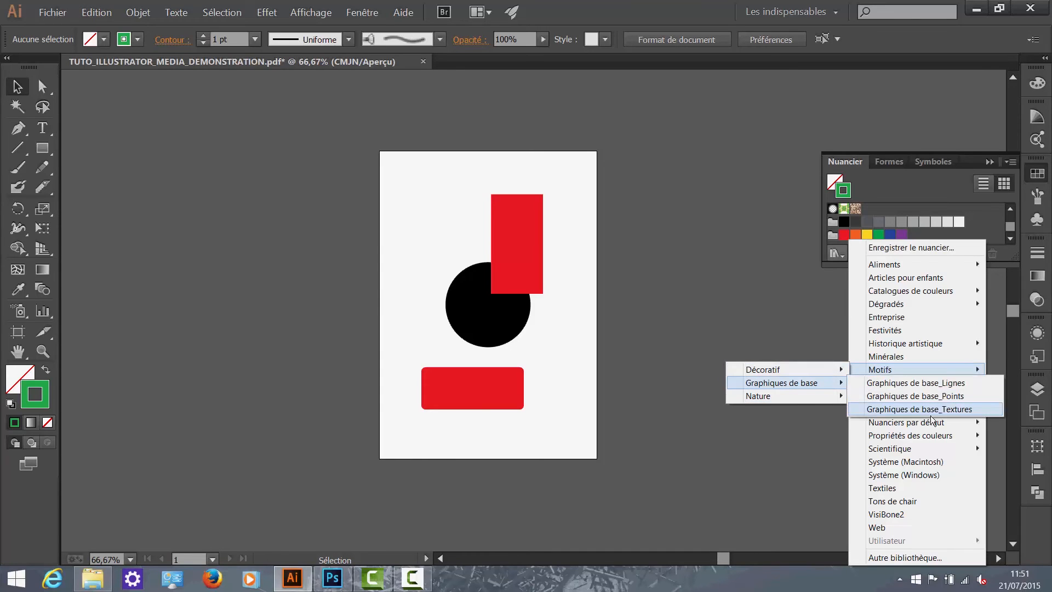
{"action": "left_click", "coordinate": [926, 396]}
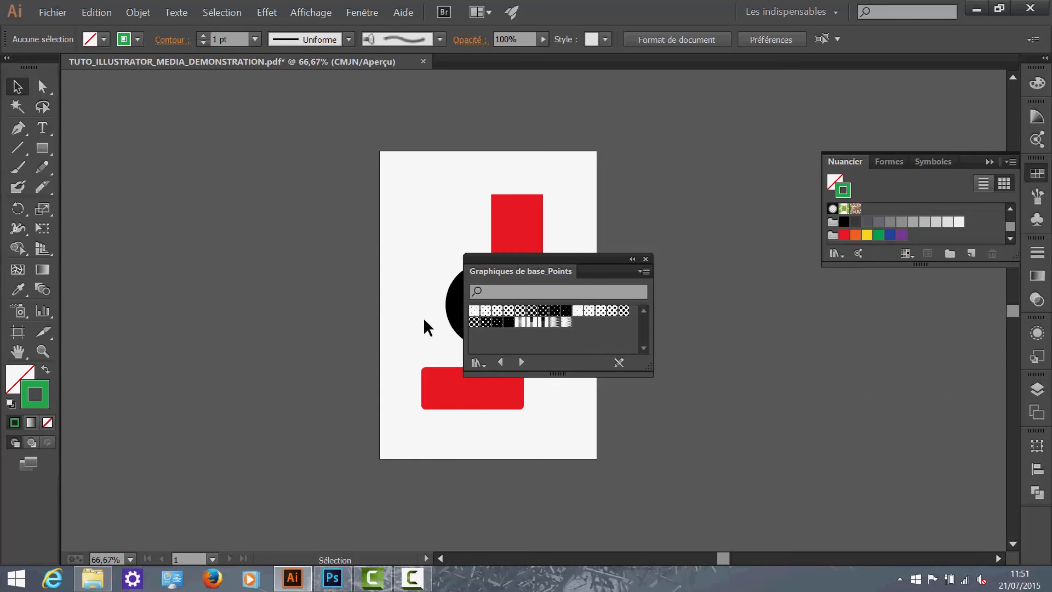
Step: Apply a dot pattern to the lower rounded rectangle, swap its fill and stroke, and close the pattern library
{"action": "left_click", "coordinate": [446, 387]}
{"action": "left_click", "coordinate": [509, 311]}
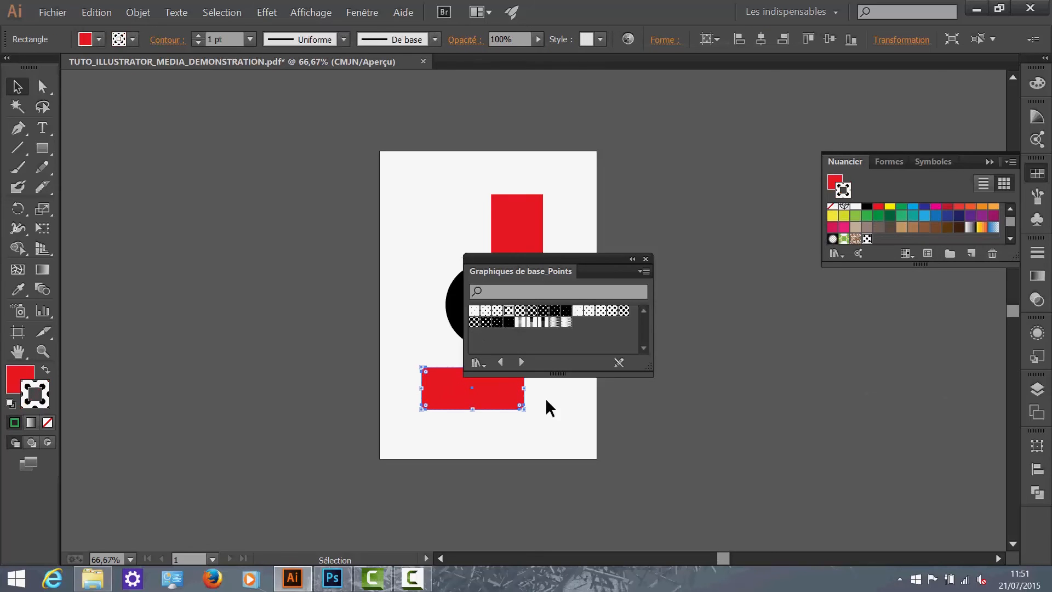
{"action": "left_click", "coordinate": [556, 396]}
{"action": "left_click", "coordinate": [504, 383]}
{"action": "left_click", "coordinate": [44, 373]}
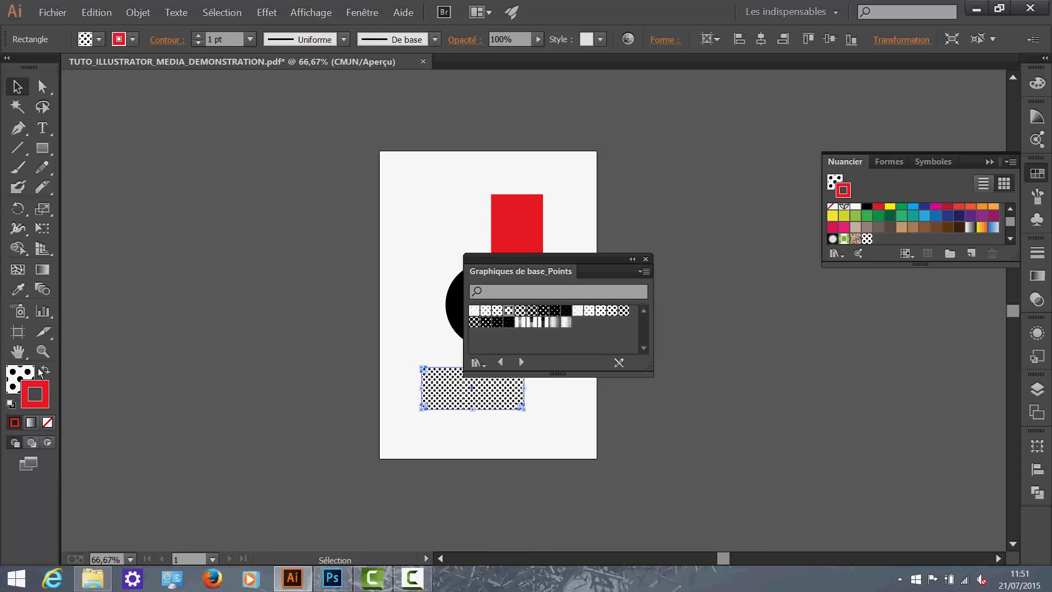
{"action": "left_click", "coordinate": [691, 437]}
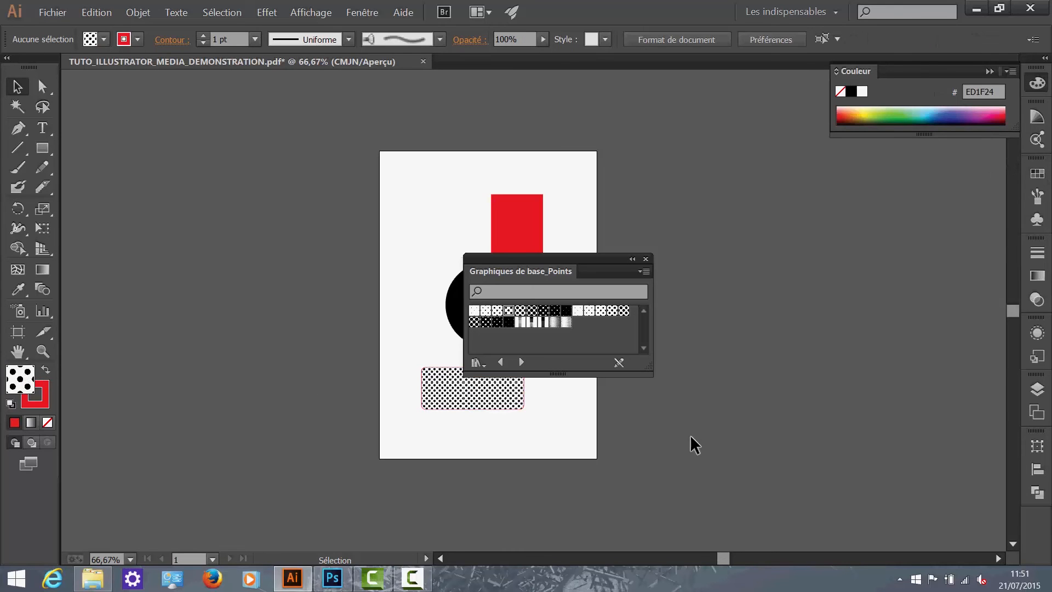
{"action": "left_click", "coordinate": [645, 258]}
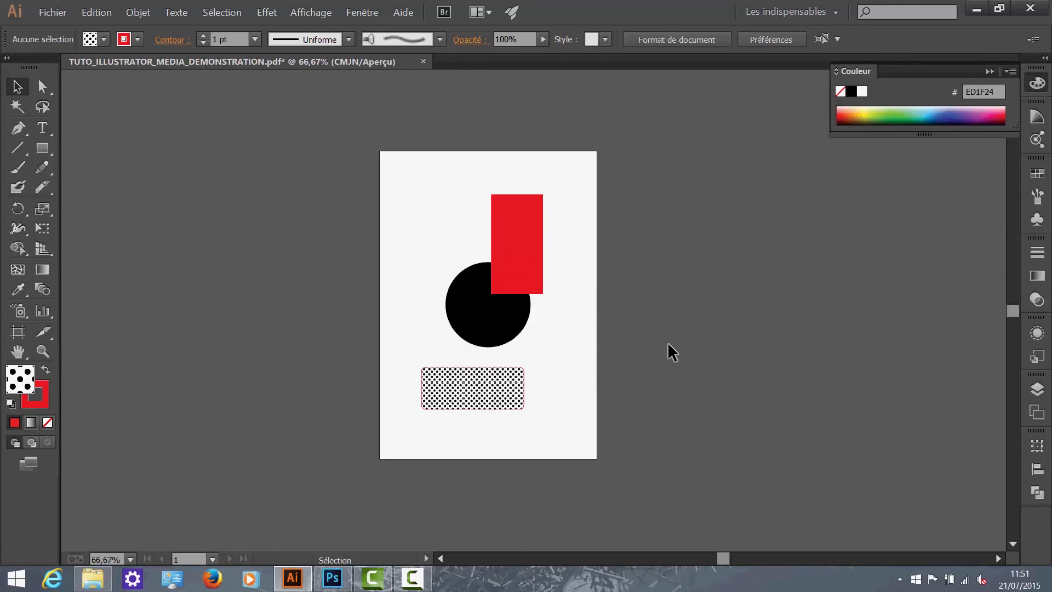
Step: Undo the fill and stroke swap and the dot pattern on the rounded rectangle, and deselect it
{"action": "key", "text": "ctrl+z"}
{"action": "key", "text": "ctrl+z"}
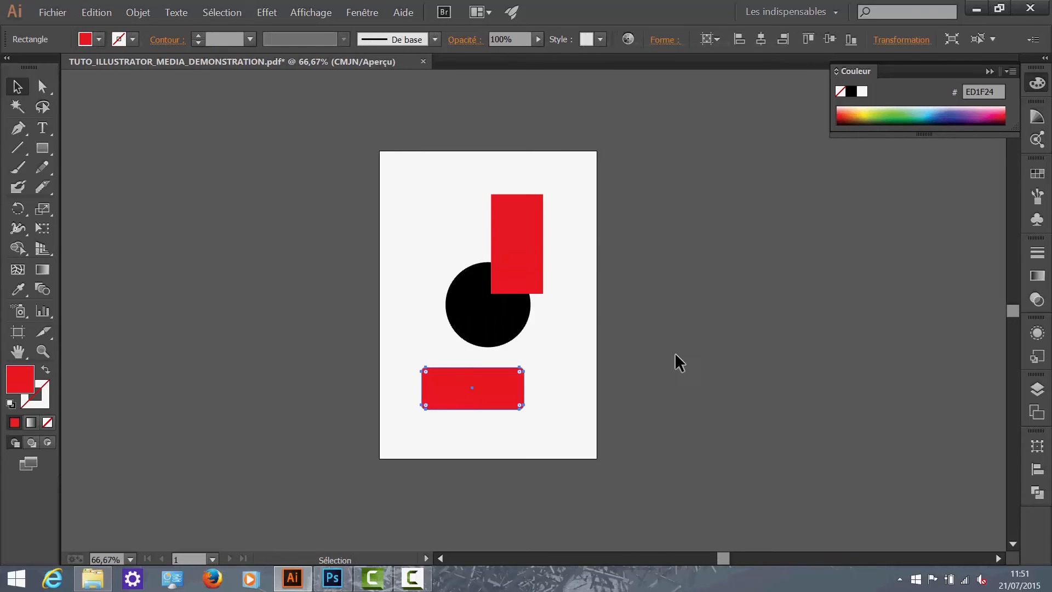
{"action": "left_click", "coordinate": [675, 353]}
Step: Look over the colour swatches in the Nuancier panel and browse the brushes in the Formes panel
{"action": "left_click", "coordinate": [1038, 174]}
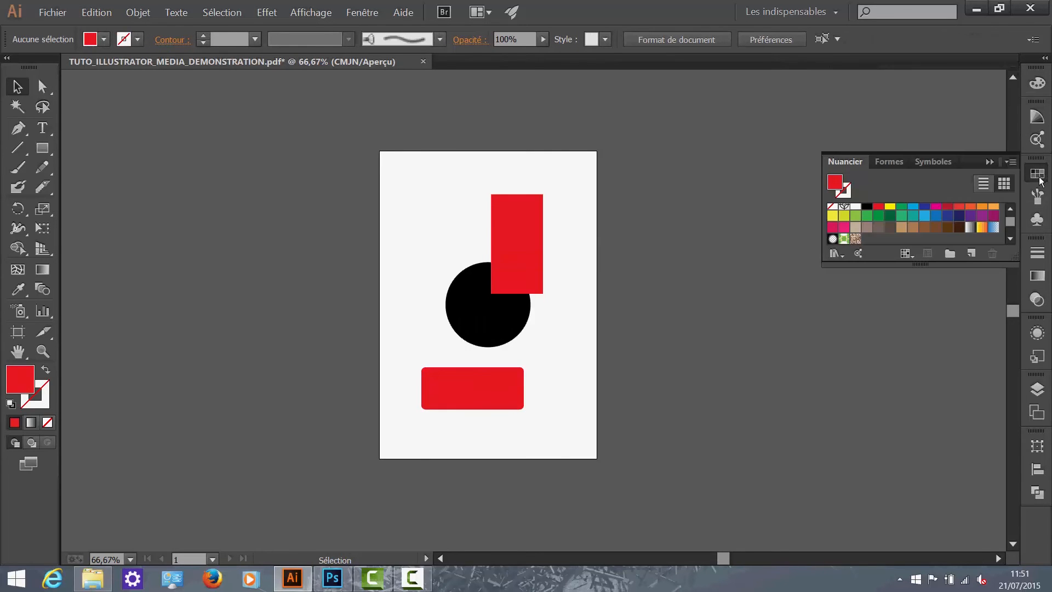
{"action": "scroll", "coordinate": [895, 215], "scroll_direction": "up", "scroll_amount": 1}
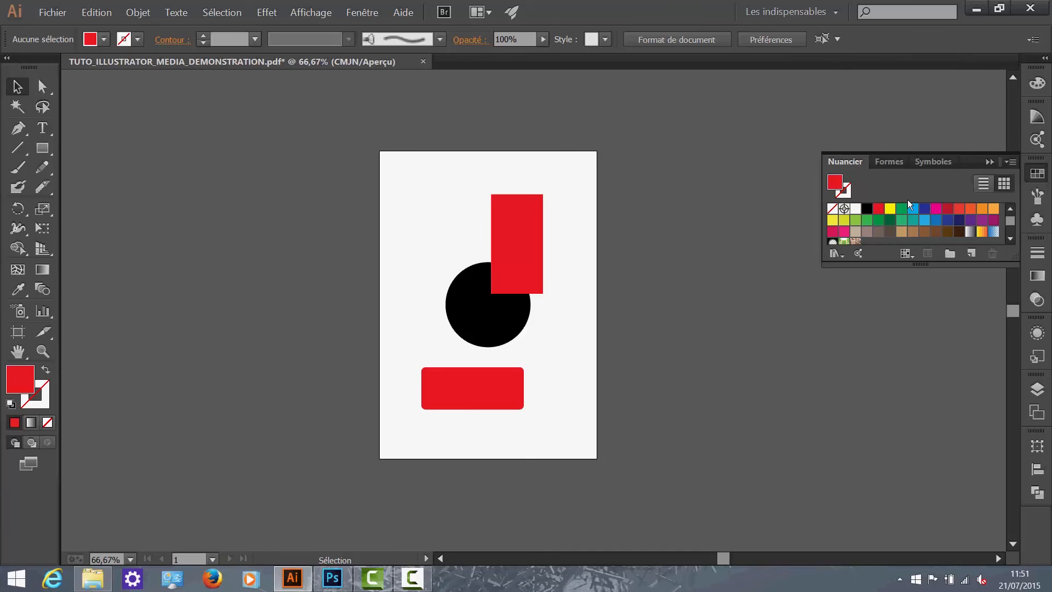
{"action": "left_click", "coordinate": [1036, 196]}
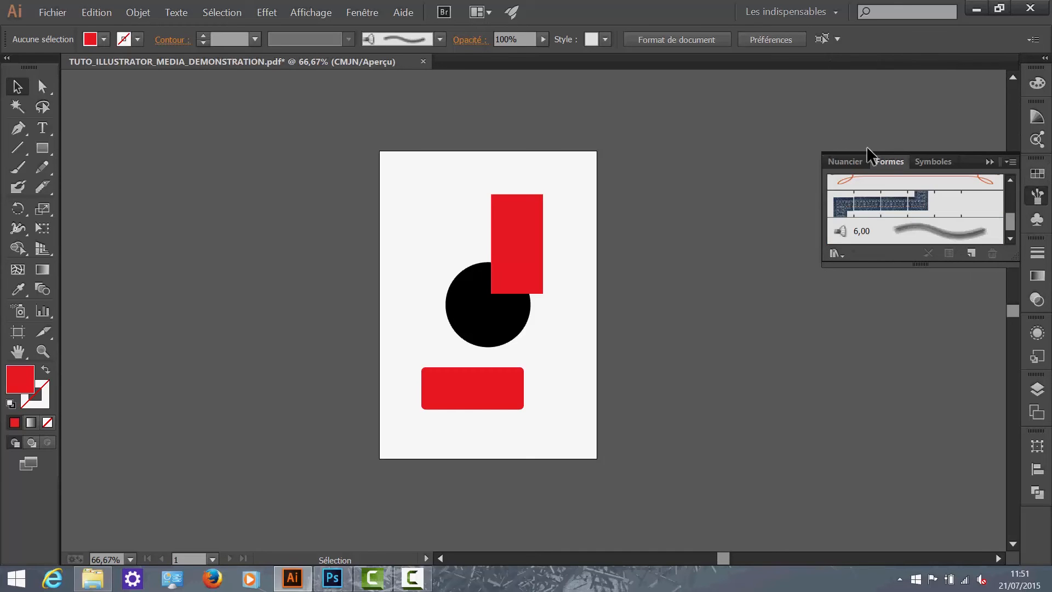
{"action": "scroll", "coordinate": [912, 212], "scroll_direction": "up", "scroll_amount": 3}
{"action": "scroll", "coordinate": [911, 213], "scroll_direction": "down", "scroll_amount": 3}
{"action": "scroll", "coordinate": [903, 221], "scroll_direction": "up", "scroll_amount": 3}
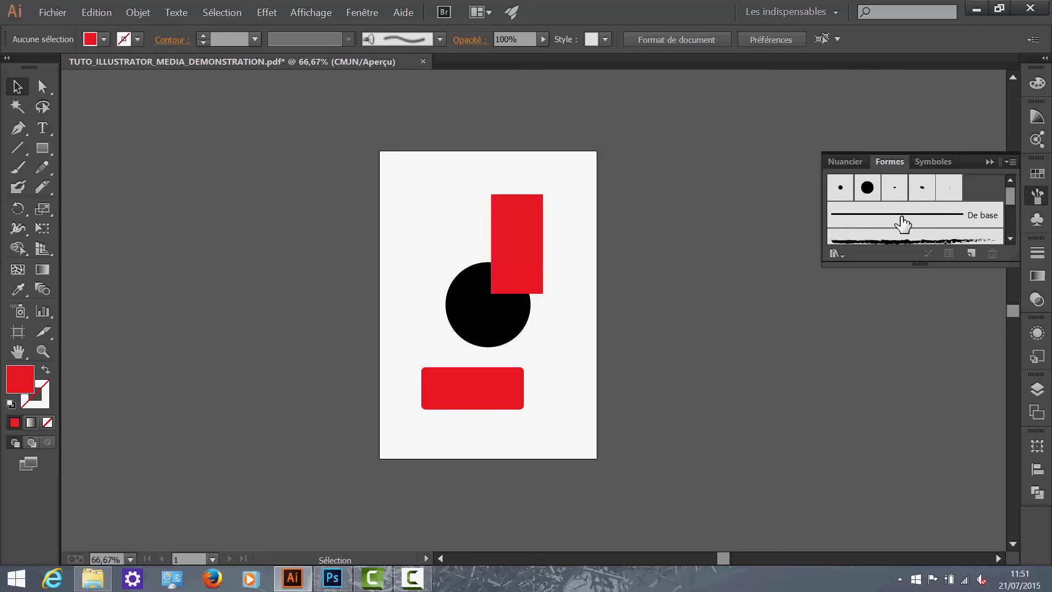
{"action": "scroll", "coordinate": [903, 224], "scroll_direction": "down", "scroll_amount": 3}
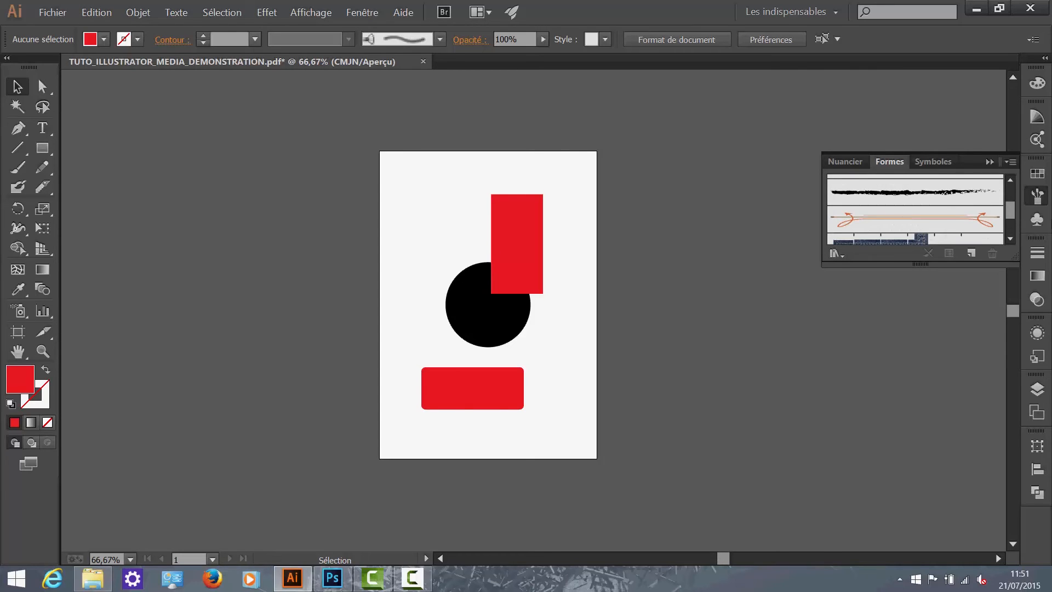
Step: Paint a diagonal stroke in the artboard's upper left with the Pinceau tool and the rough charcoal-like brush, and collapse the Formes panel
{"action": "left_click", "coordinate": [910, 192]}
{"action": "left_click", "coordinate": [18, 167]}
{"action": "mouse_move", "coordinate": [389, 244]}
{"action": "left_mouse_down"}
{"action": "mouse_move", "coordinate": [446, 208]}
{"action": "mouse_move", "coordinate": [472, 199]}
{"action": "left_mouse_up"}
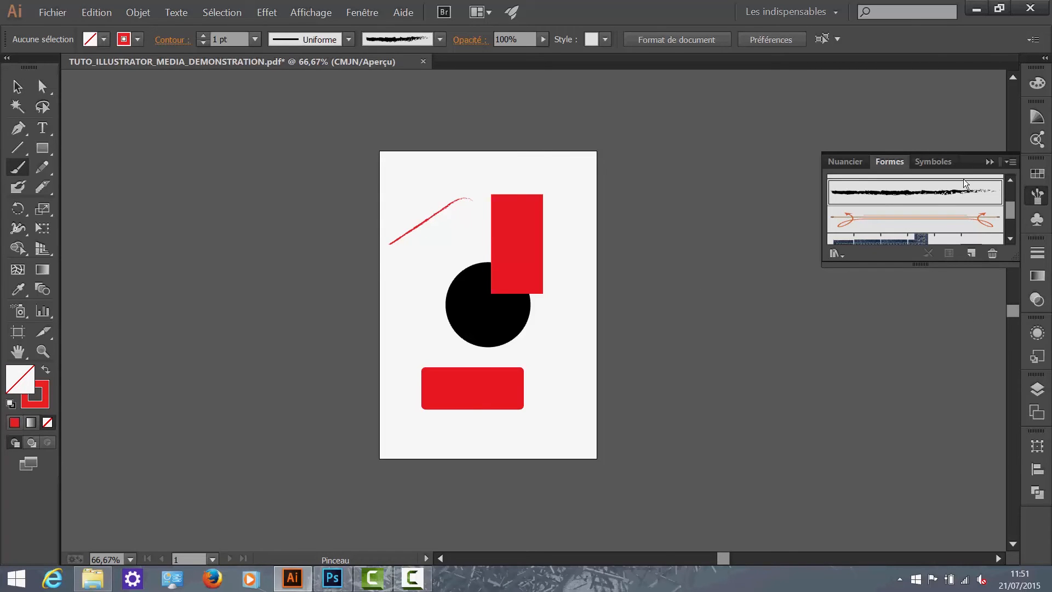
{"action": "left_click", "coordinate": [989, 162]}
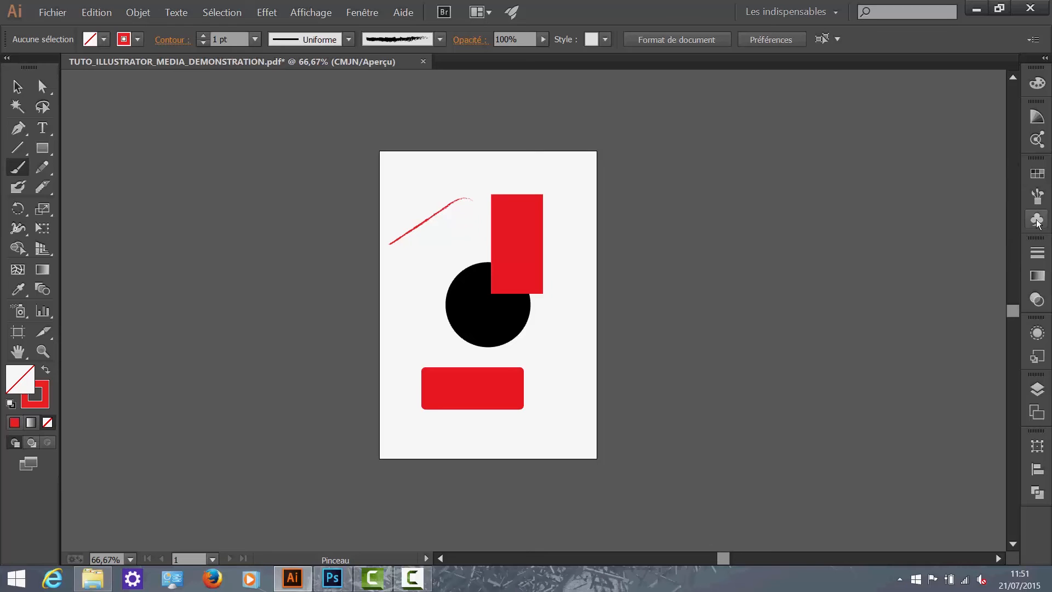
Step: Place one ink-splat symbol at the black circle's lower right with the symbol sprayer and collapse the Symboles panel
{"action": "left_click", "coordinate": [1037, 219]}
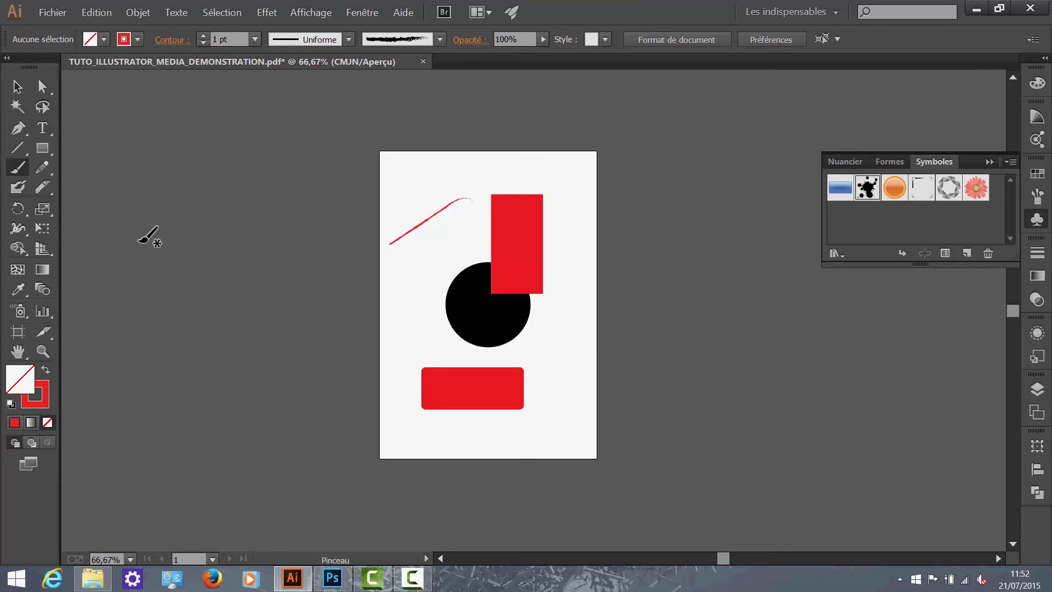
{"action": "left_click", "coordinate": [21, 315]}
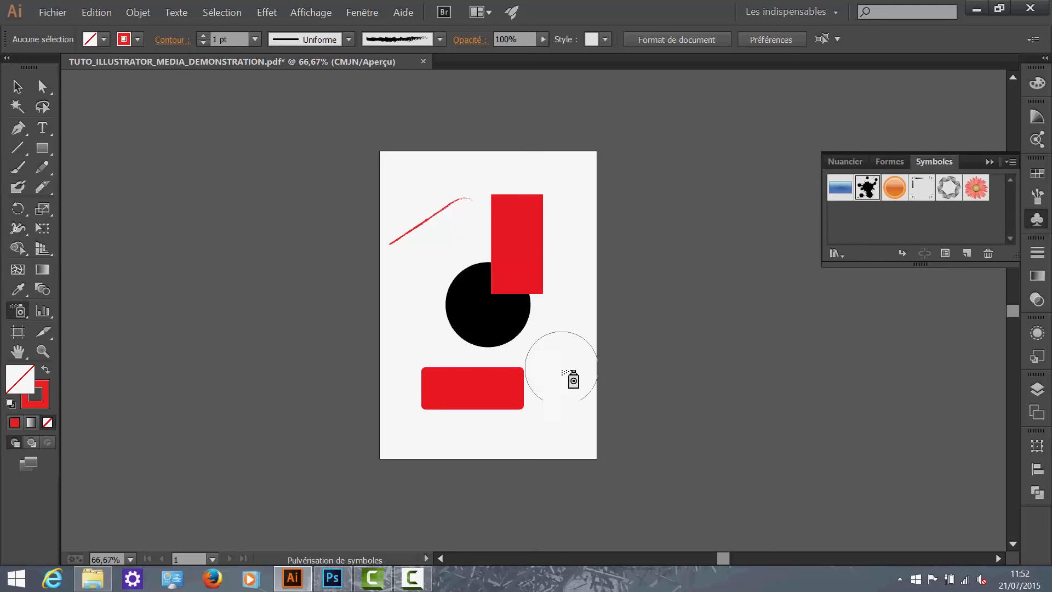
{"action": "left_click", "coordinate": [545, 340]}
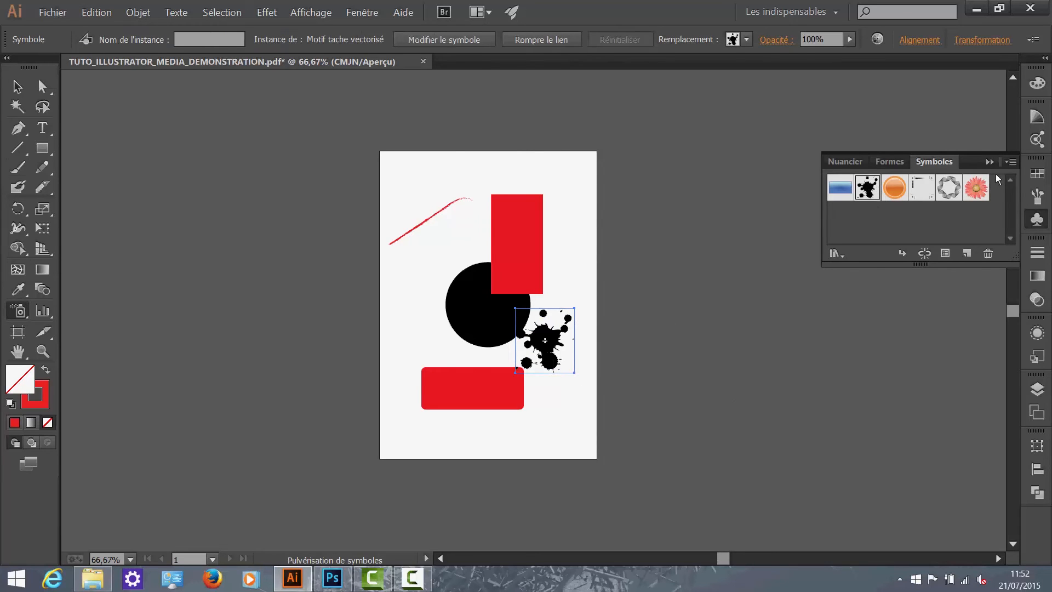
{"action": "left_click", "coordinate": [1037, 219]}
Step: Show the Contour panel and draw a horizontal line left of the black circle, below the brush stroke, with the Trait tool
{"action": "left_click", "coordinate": [1039, 256]}
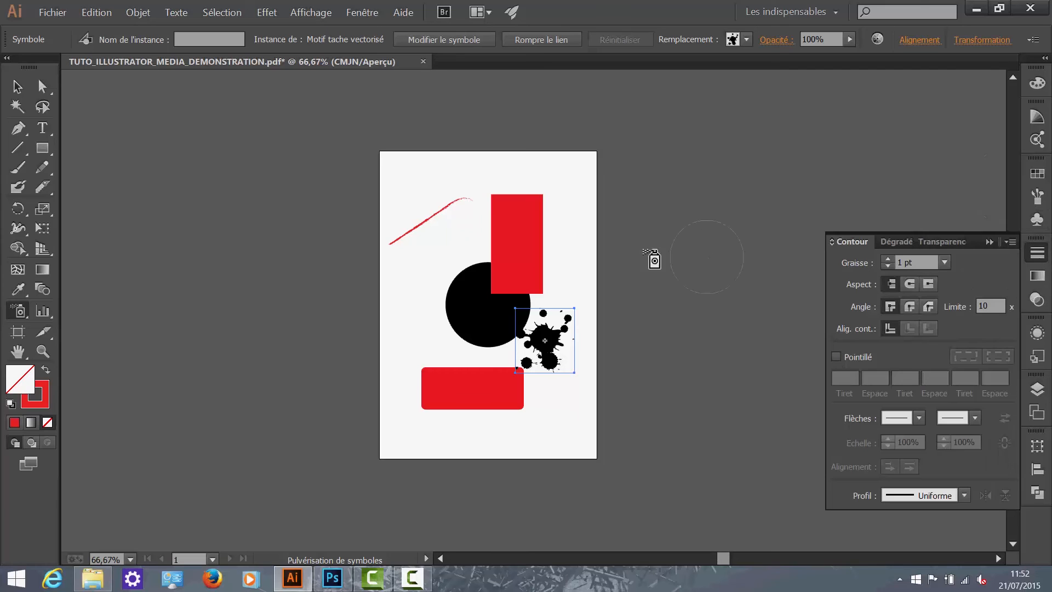
{"action": "left_click", "coordinate": [18, 147]}
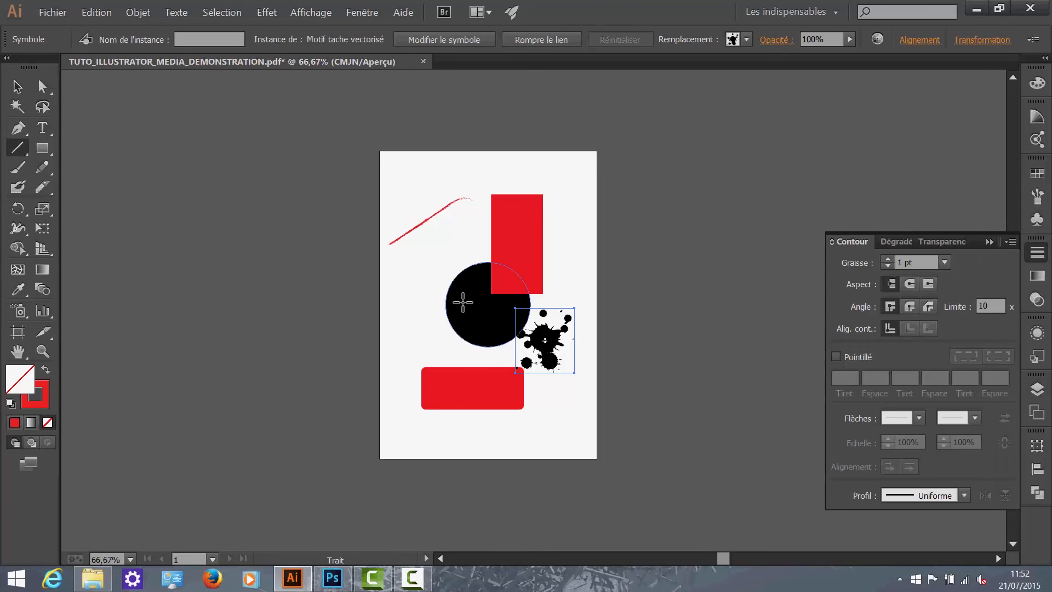
{"action": "scroll", "coordinate": [406, 281], "scroll_direction": "up", "scroll_amount": 4}
{"action": "mouse_move", "coordinate": [343, 241]}
{"action": "left_mouse_down"}
{"action": "mouse_move", "coordinate": [482, 282]}
{"action": "mouse_move", "coordinate": [638, 160]}
{"action": "left_mouse_up"}
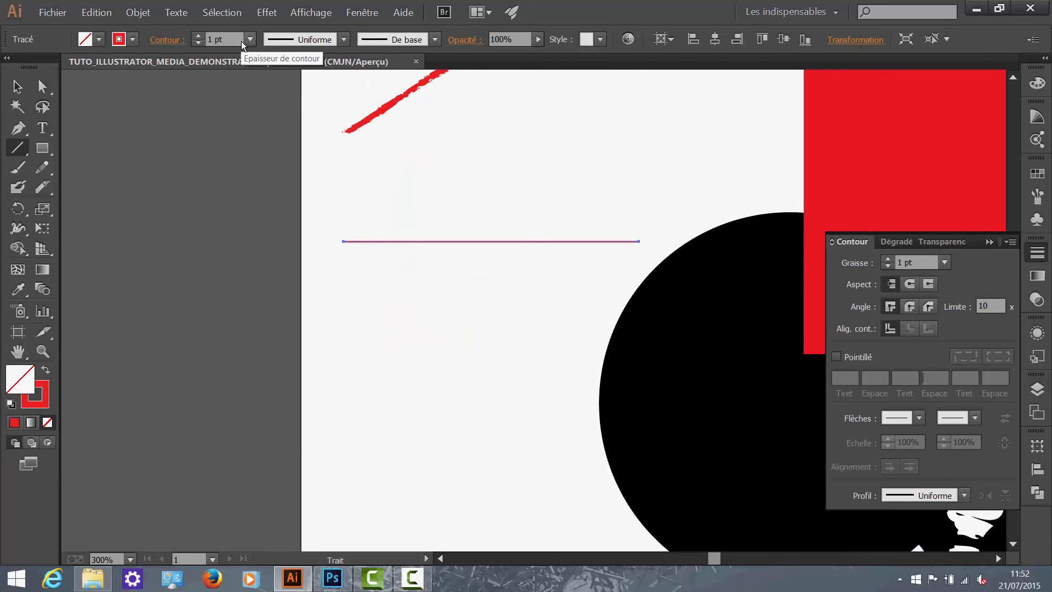
Step: Set the horizontal line's stroke weight to 4 pt and deselect it
{"action": "left_click", "coordinate": [250, 38]}
{"action": "left_click", "coordinate": [270, 164]}
{"action": "left_click", "coordinate": [17, 86]}
{"action": "left_click", "coordinate": [482, 348]}
Step: Try round and projecting caps on the horizontal line, return it to butt caps and deselect it
{"action": "left_click", "coordinate": [482, 241]}
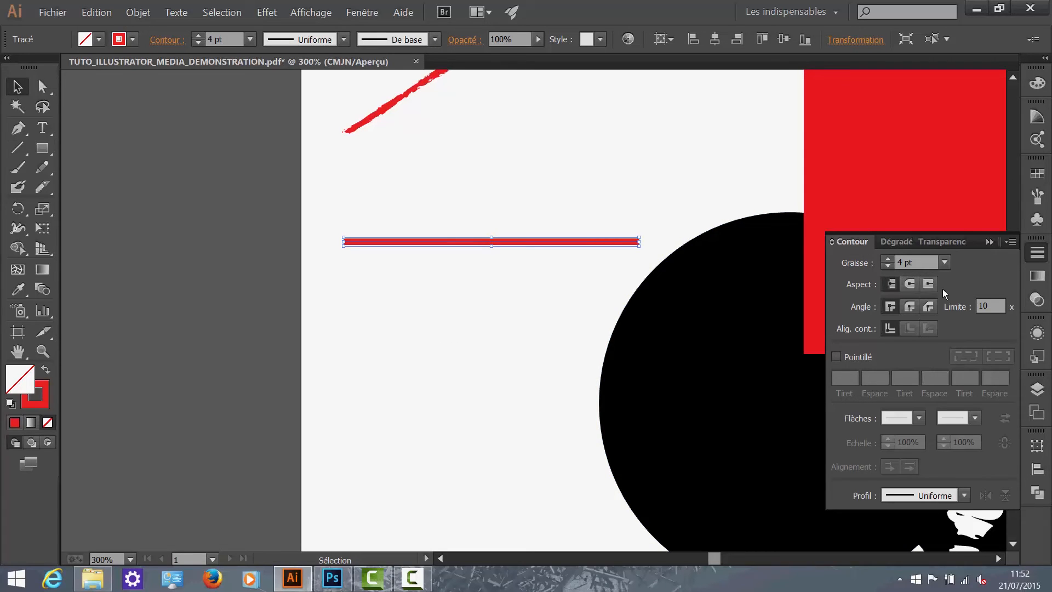
{"action": "left_click", "coordinate": [909, 286]}
{"action": "left_click", "coordinate": [744, 207]}
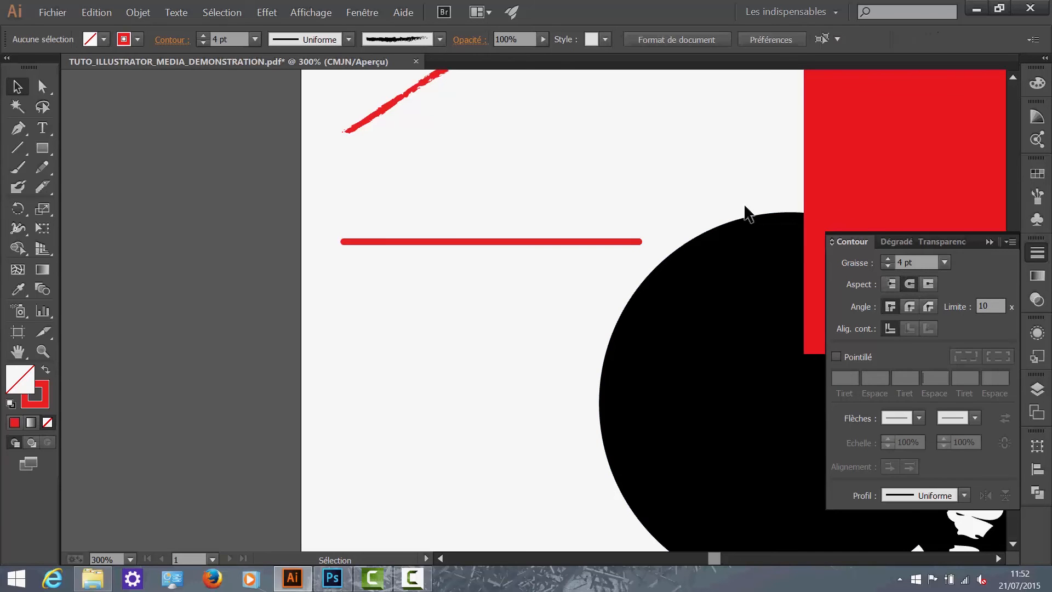
{"action": "left_click", "coordinate": [627, 241]}
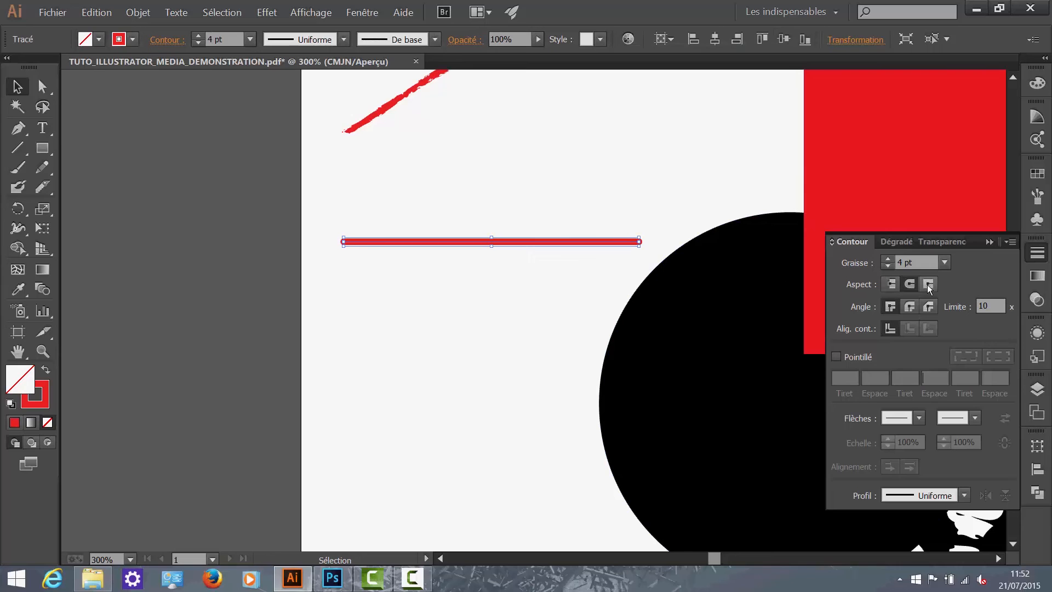
{"action": "left_click", "coordinate": [660, 191]}
{"action": "left_click", "coordinate": [633, 242]}
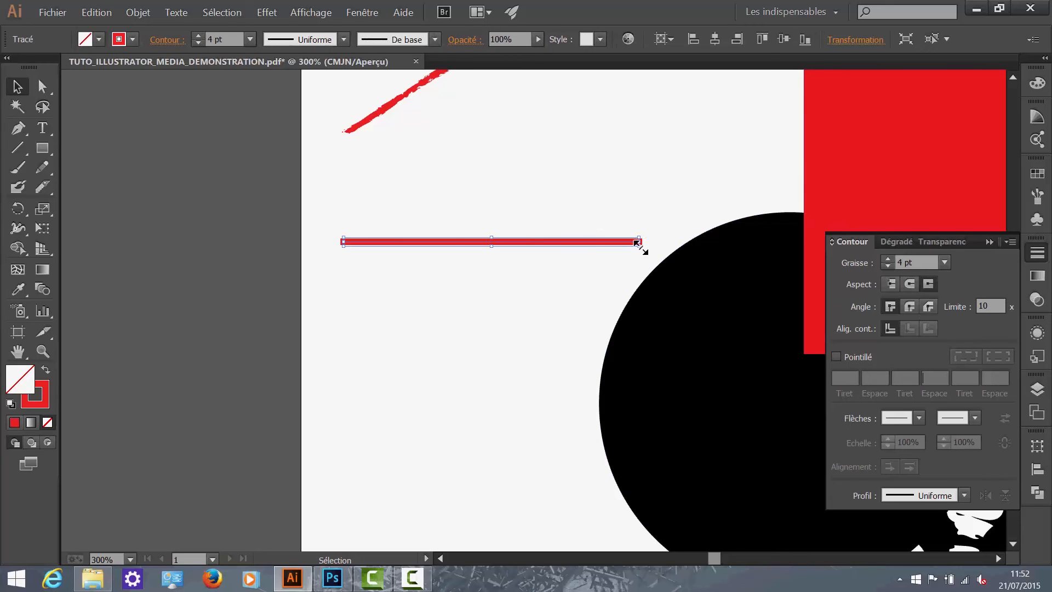
{"action": "left_click", "coordinate": [891, 286]}
{"action": "left_click", "coordinate": [617, 167]}
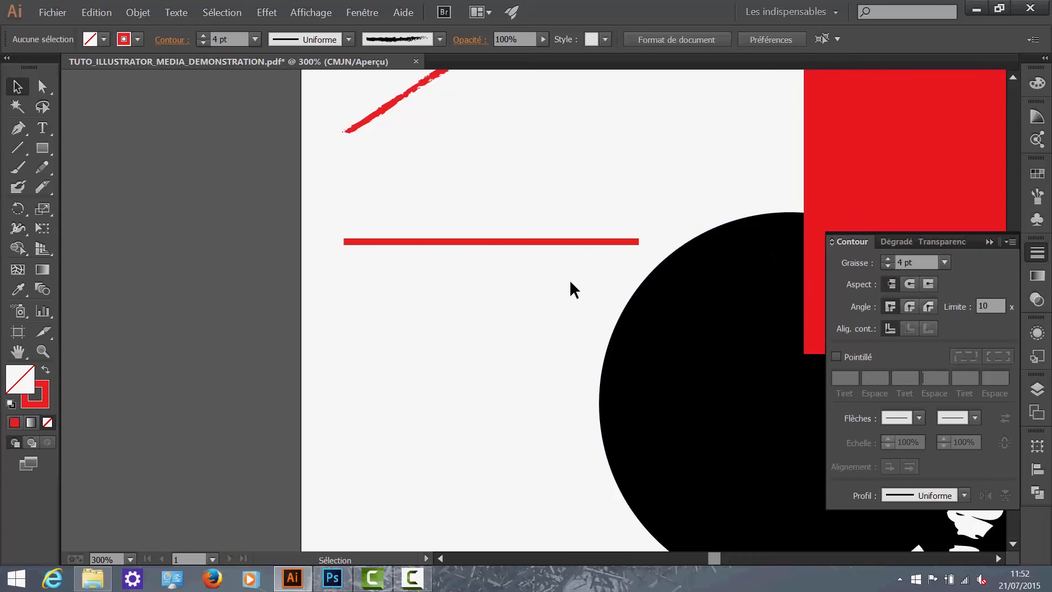
Step: Try a dashed stroke on the red horizontal line and turn the dashes off again
{"action": "left_click_drag", "start_coordinate": [570, 289], "coordinate": [498, 178]}
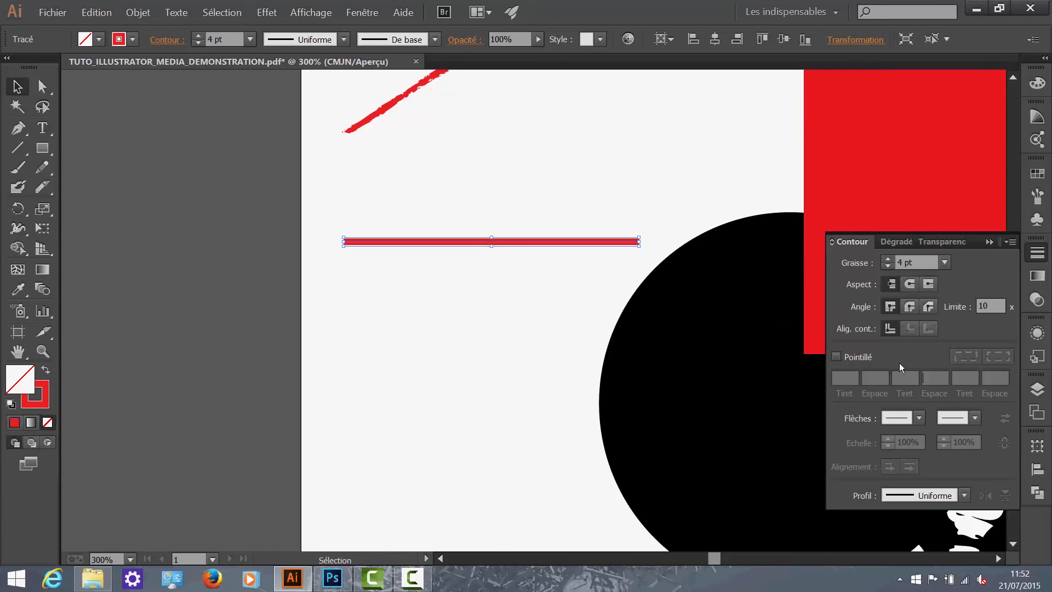
{"action": "left_click", "coordinate": [836, 357]}
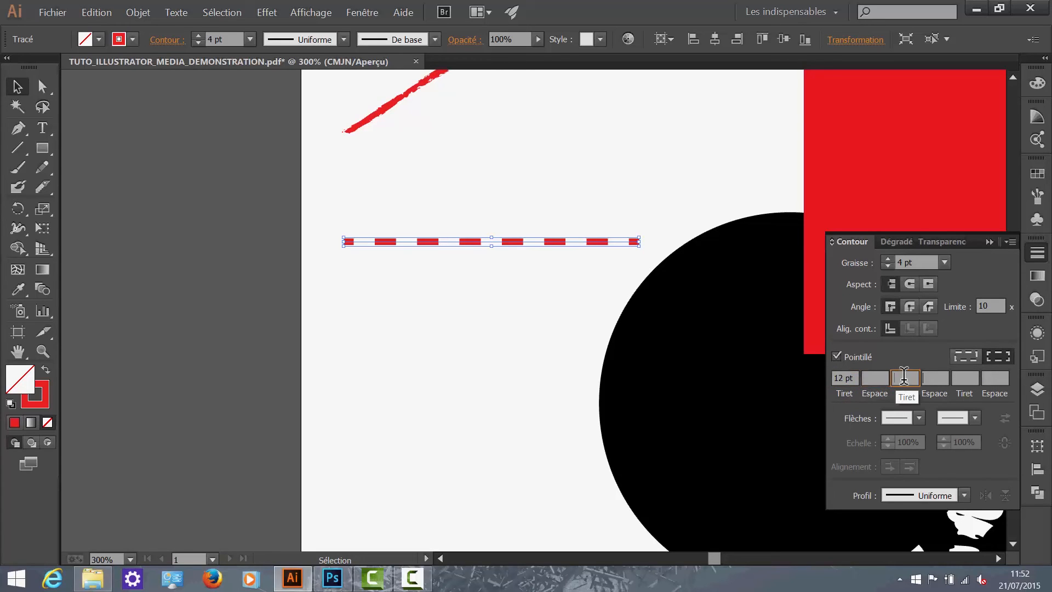
{"action": "left_click", "coordinate": [970, 378]}
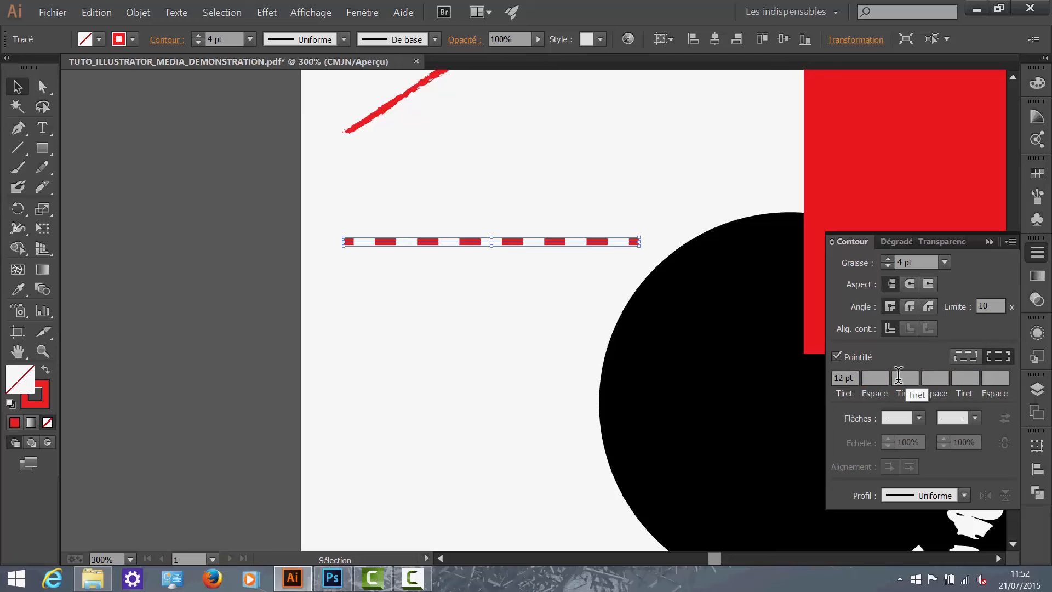
{"action": "left_click", "coordinate": [837, 356]}
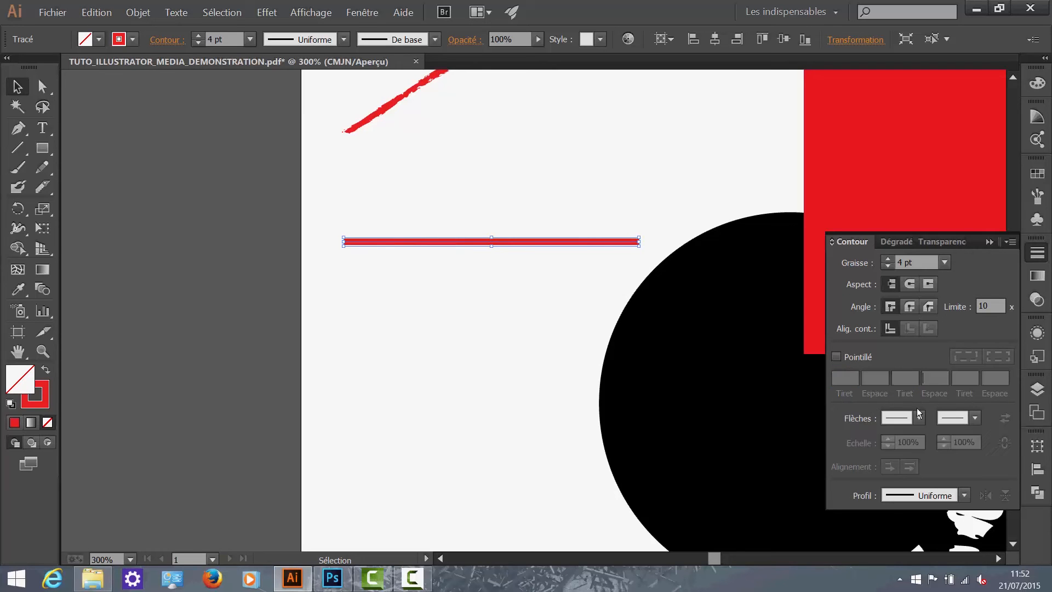
Step: Add the Flèche 7 arrowhead to the start of the horizontal line and scale it to 50%
{"action": "left_click", "coordinate": [920, 418]}
{"action": "left_click", "coordinate": [835, 370]}
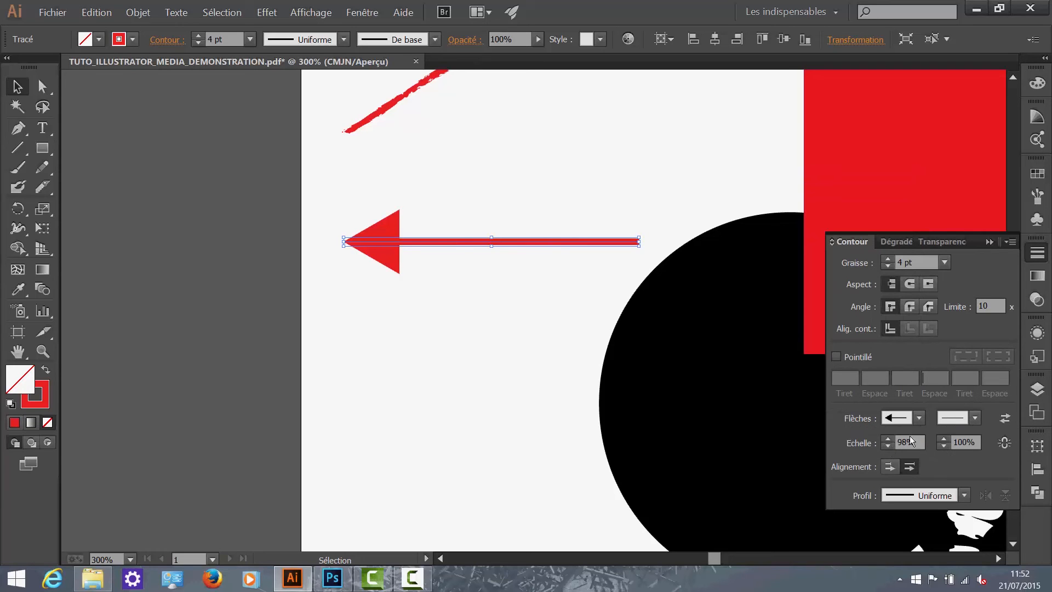
{"action": "left_click_drag", "start_coordinate": [921, 442], "coordinate": [859, 422]}
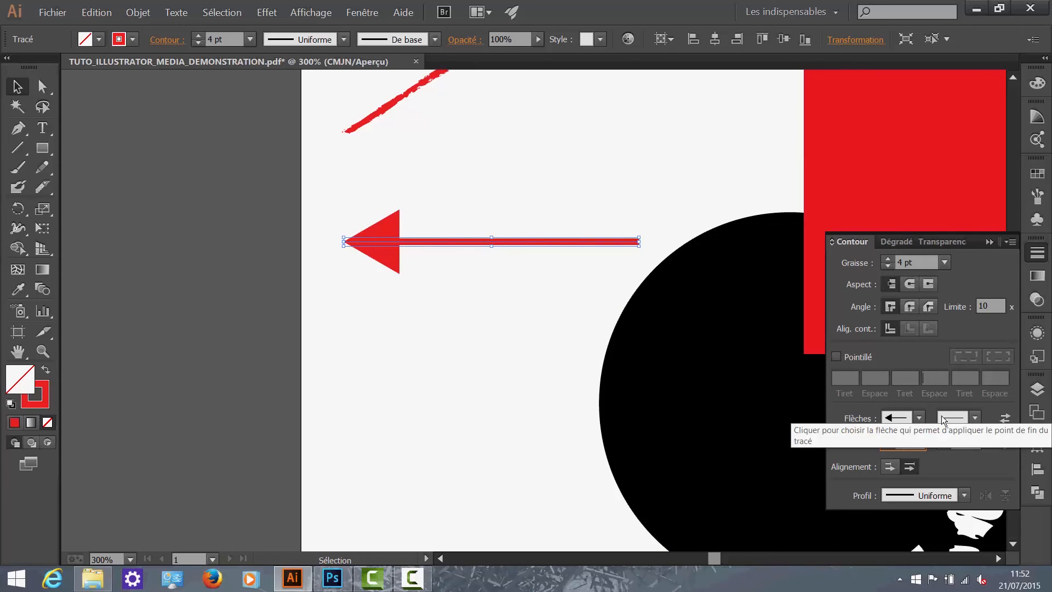
{"action": "left_click_drag", "start_coordinate": [917, 441], "coordinate": [843, 444]}
{"action": "key", "text": "Return"}
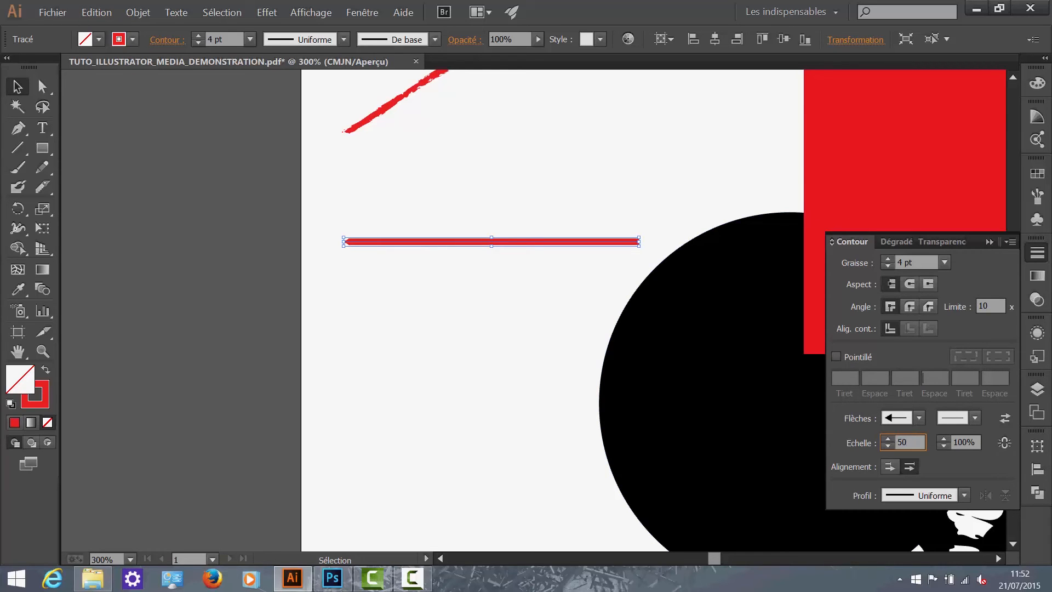
{"action": "type", "text": "50"}
{"action": "key", "text": "Return"}
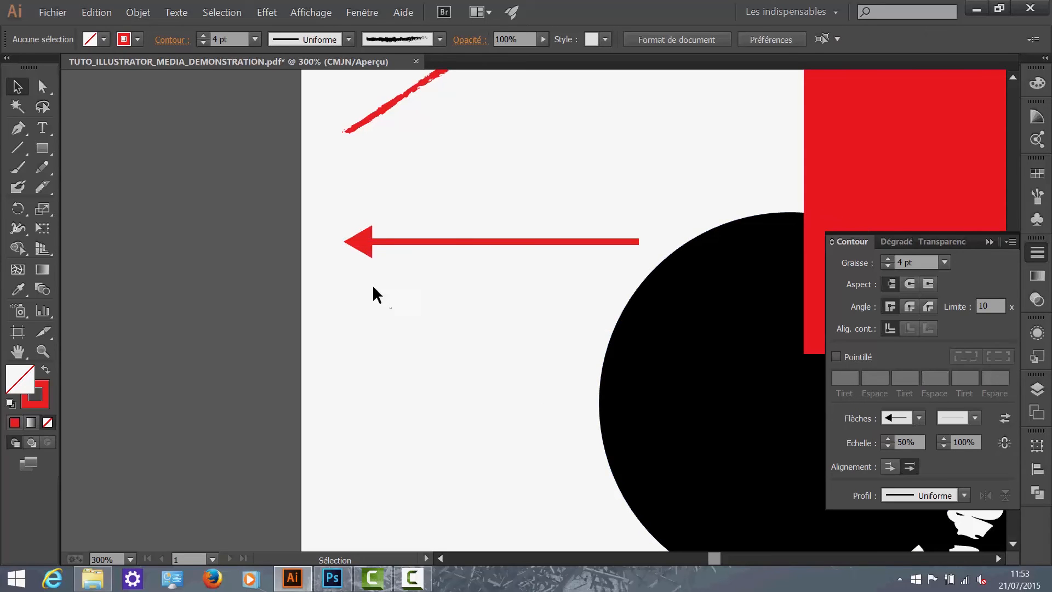
Step: Remove the start arrowhead from the horizontal line and deselect it
{"action": "left_click", "coordinate": [918, 418]}
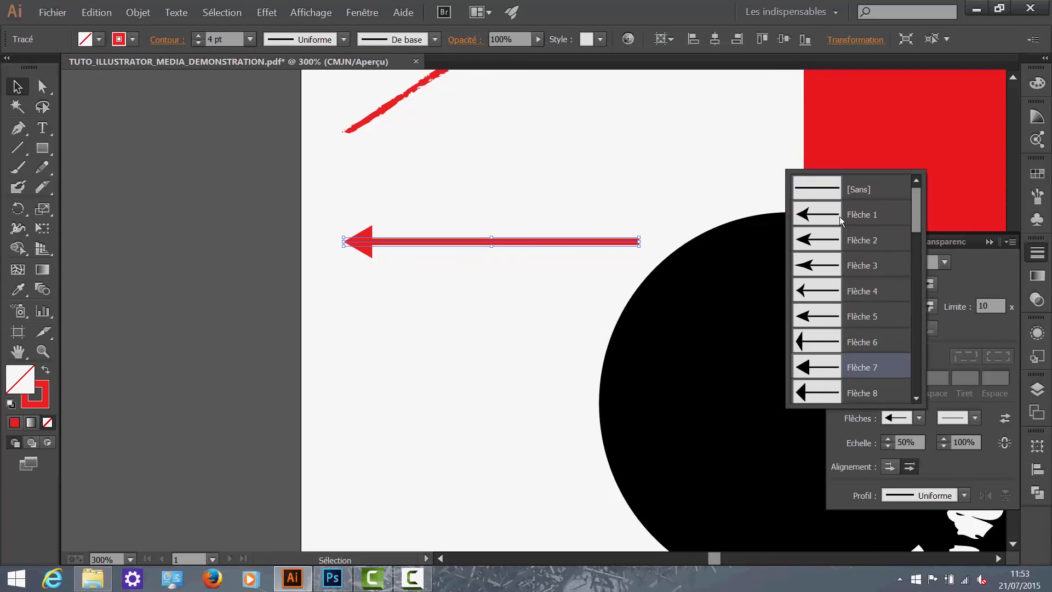
{"action": "left_click", "coordinate": [849, 197]}
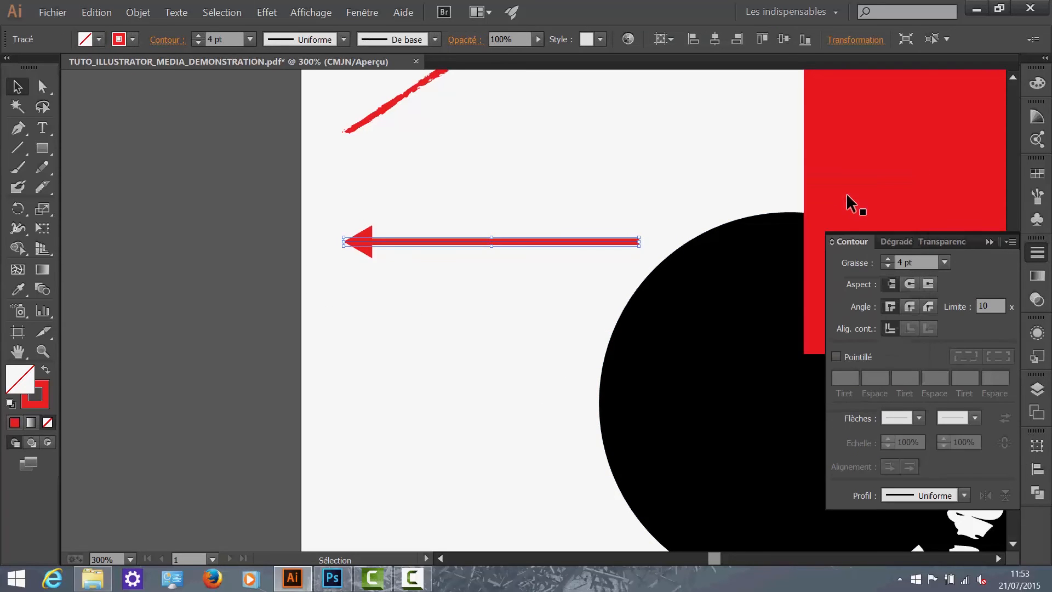
{"action": "left_click", "coordinate": [528, 432]}
Step: Give the horizontal line the tapering triangular width profile after trying the teardrop and dome profiles, and deselect it
{"action": "left_click_drag", "start_coordinate": [577, 317], "coordinate": [496, 174]}
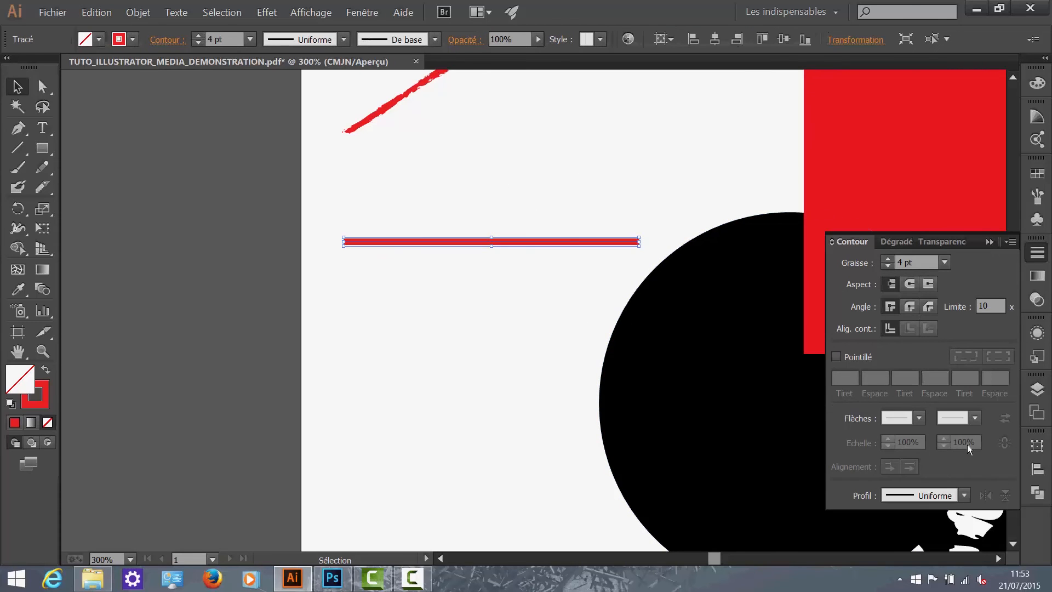
{"action": "left_click", "coordinate": [963, 495]}
{"action": "left_click", "coordinate": [931, 461]}
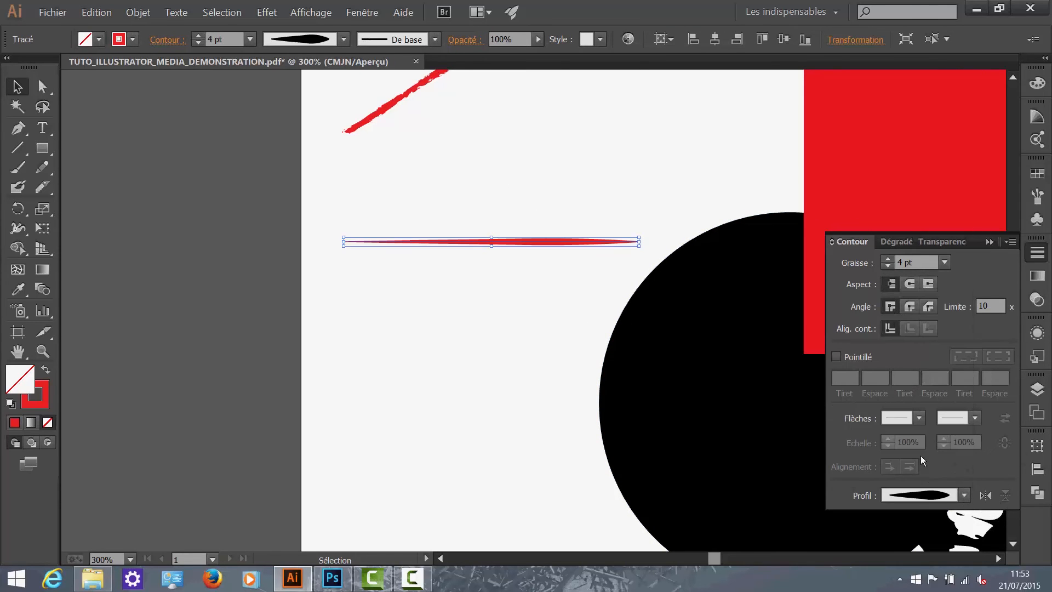
{"action": "left_click", "coordinate": [964, 495]}
{"action": "left_click", "coordinate": [942, 469]}
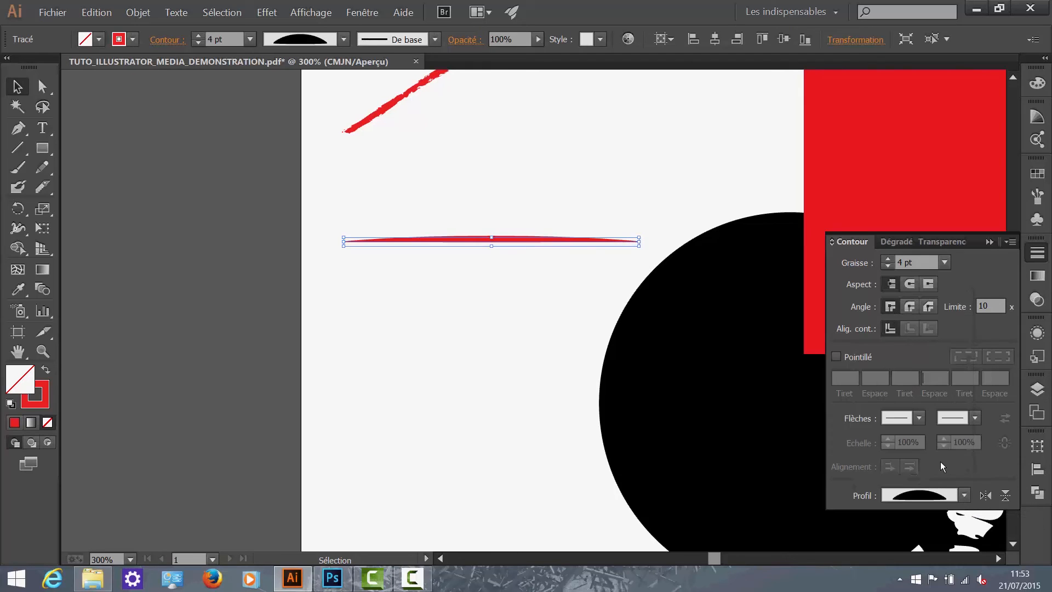
{"action": "left_click", "coordinate": [964, 496]}
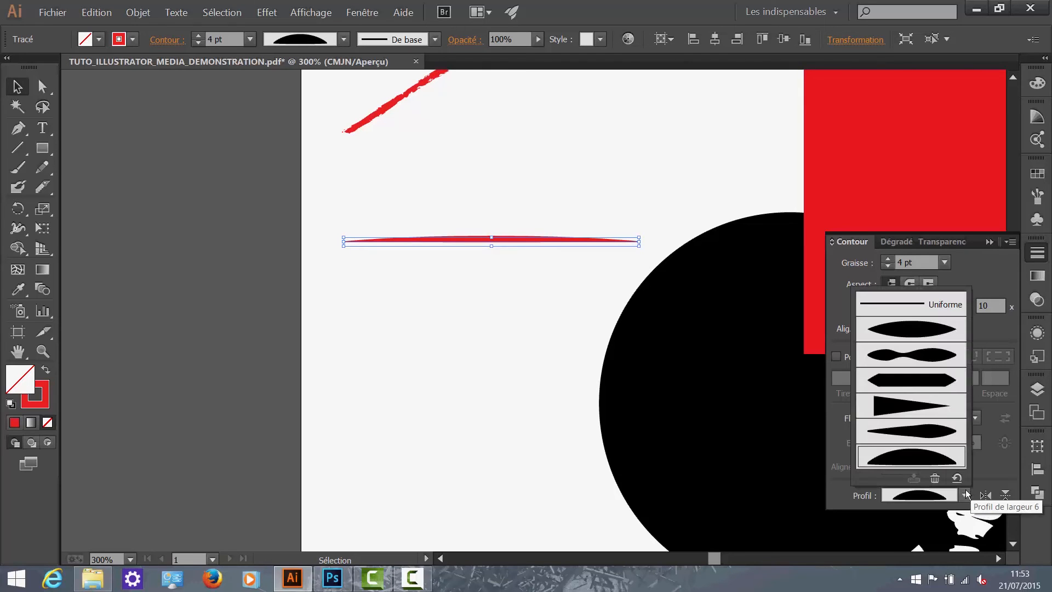
{"action": "left_click", "coordinate": [935, 408]}
{"action": "left_click", "coordinate": [505, 324]}
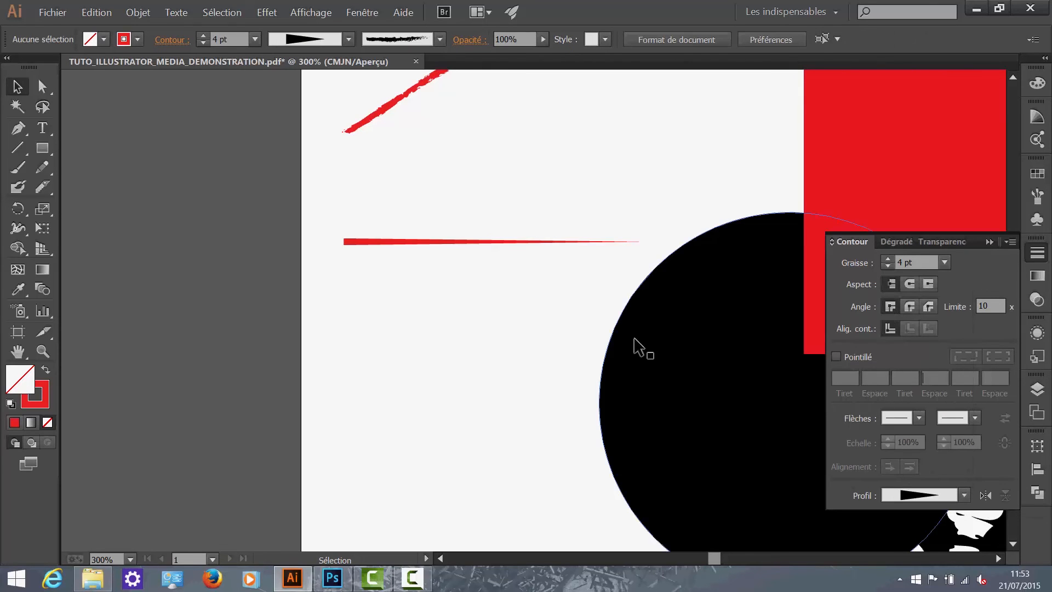
Step: Collapse the Contour panel and fill the black circle with the white-to-black linear gradient from the Dégradé panel
{"action": "left_click", "coordinate": [989, 243]}
{"action": "left_click", "coordinate": [1039, 277]}
{"action": "left_click", "coordinate": [1038, 276]}
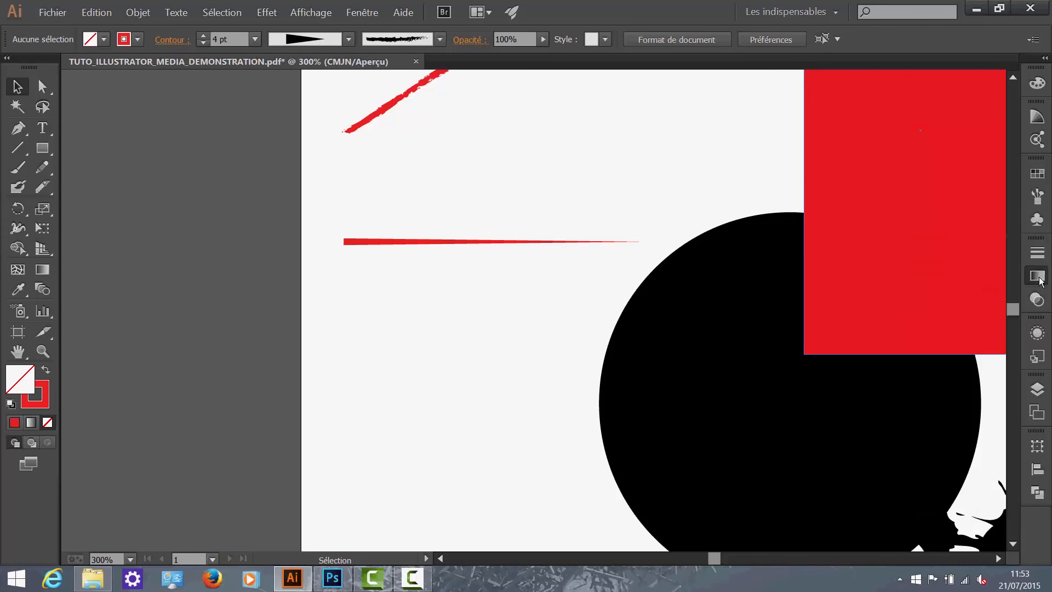
{"action": "key", "text": "ctrl+minus"}
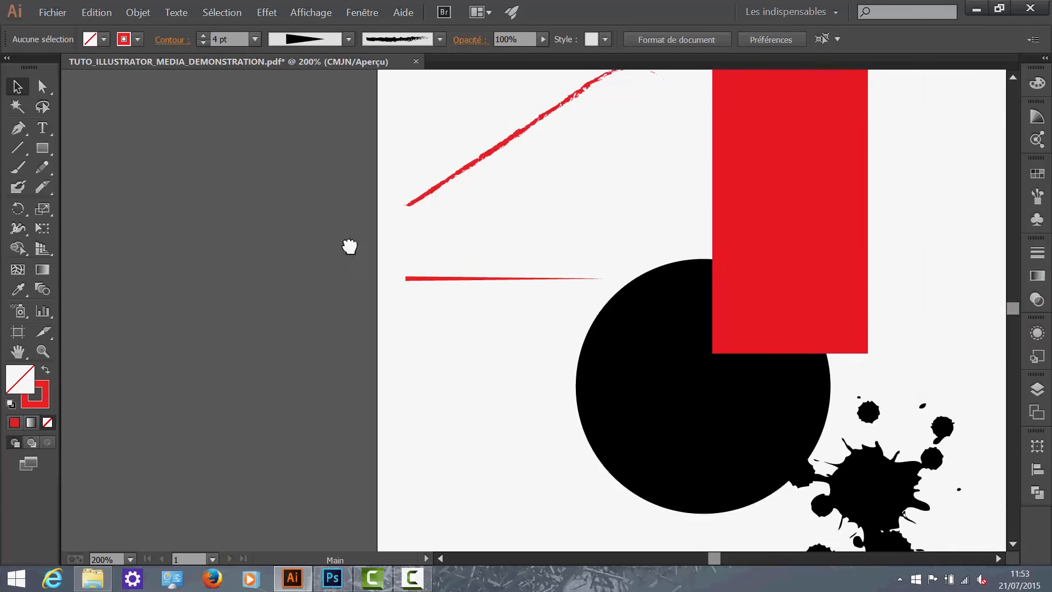
{"action": "scroll", "coordinate": [348, 244], "scroll_direction": "down", "scroll_amount": 2}
{"action": "left_click", "coordinate": [458, 322]}
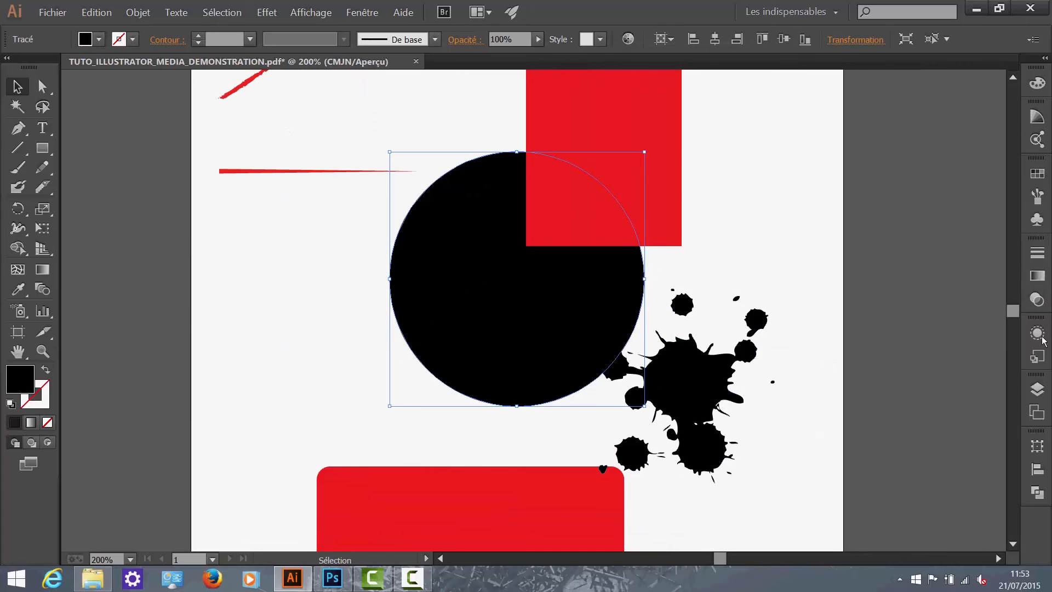
{"action": "left_click", "coordinate": [1037, 276]}
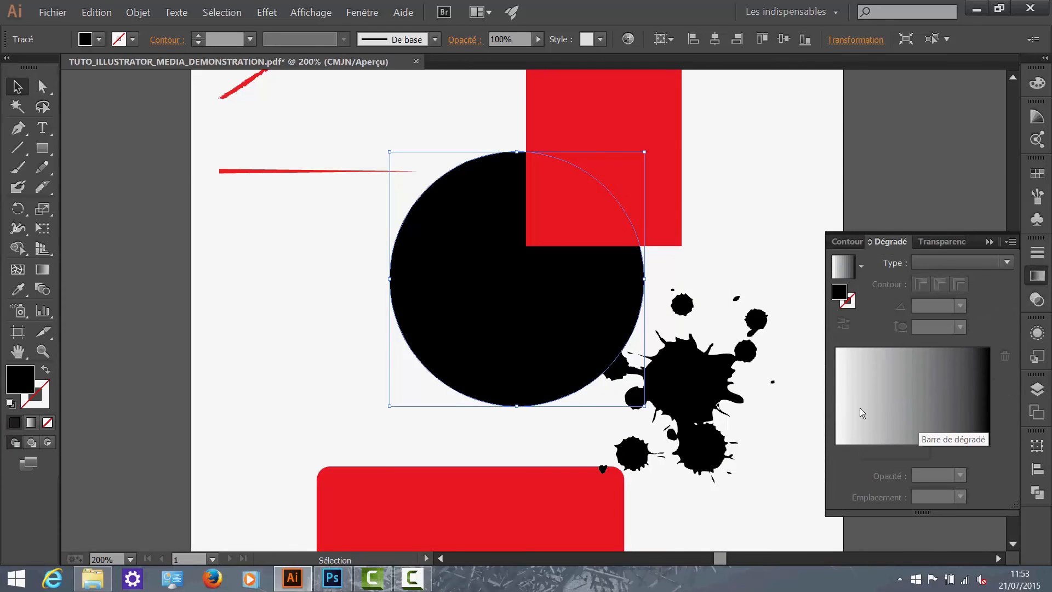
{"action": "left_click", "coordinate": [860, 408]}
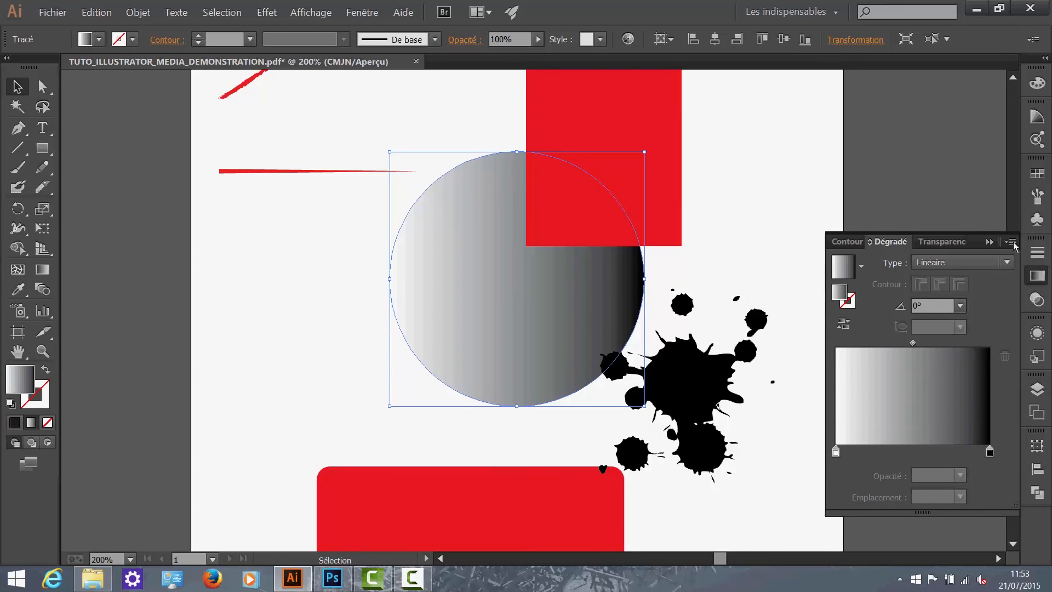
Step: Switch the gradient's white stop to RVB mode and colour it dark red, A92622
{"action": "double_click", "coordinate": [836, 452]}
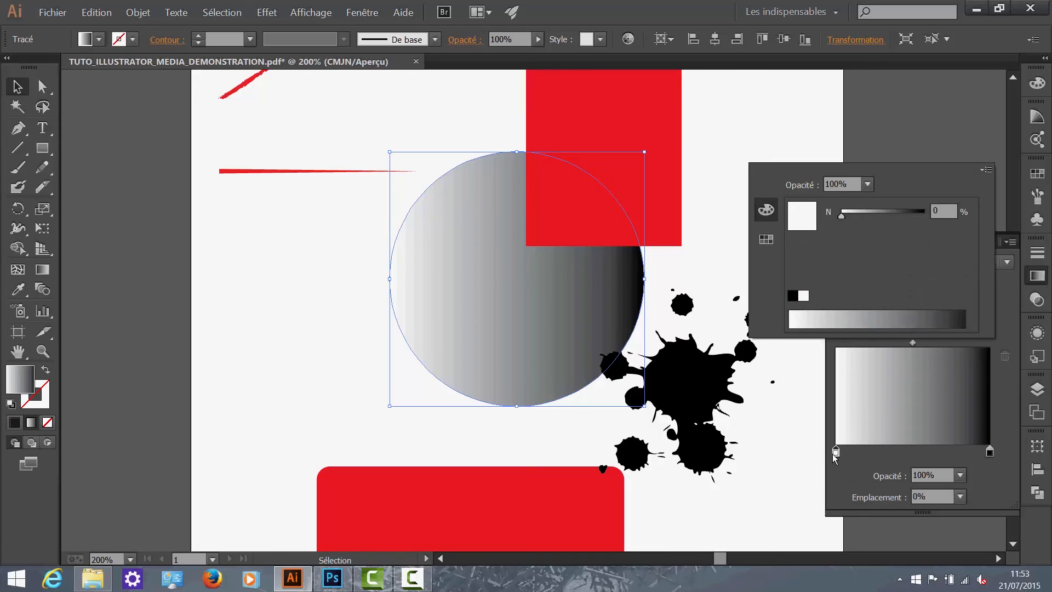
{"action": "left_click", "coordinate": [986, 171]}
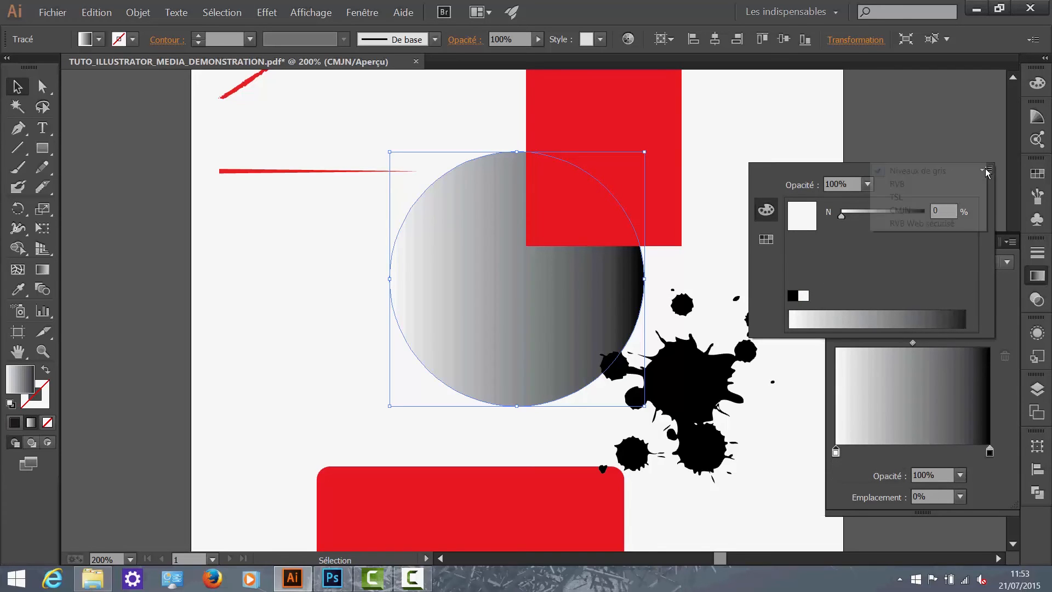
{"action": "left_click", "coordinate": [942, 181]}
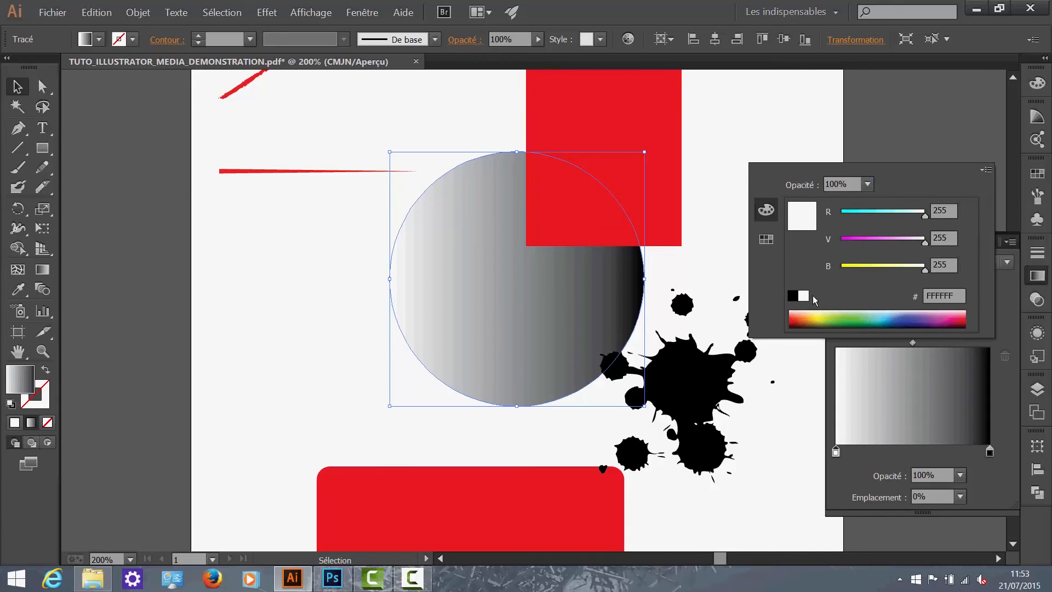
{"action": "left_click_drag", "start_coordinate": [812, 327], "coordinate": [810, 317]}
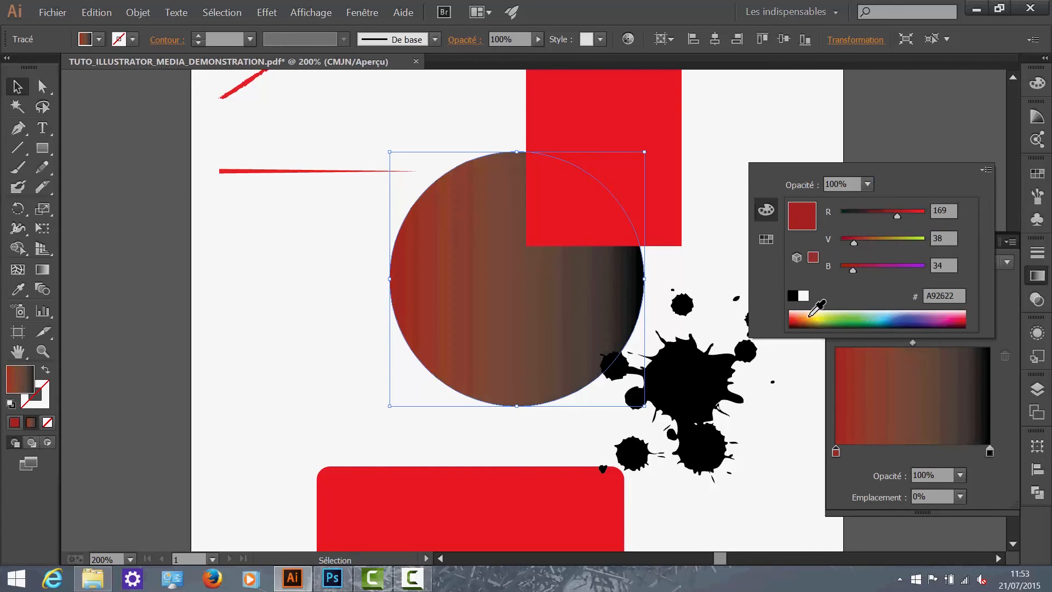
Step: Switch the gradient's black stop to RVB mode and colour it blue from the spectrum
{"action": "left_click", "coordinate": [993, 460]}
{"action": "double_click", "coordinate": [989, 453]}
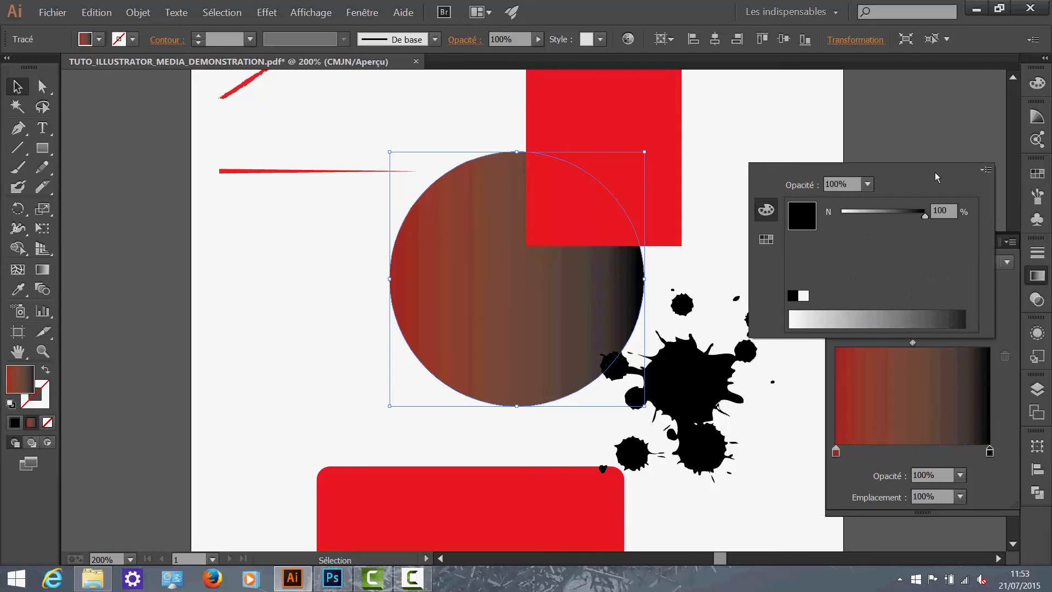
{"action": "left_click", "coordinate": [986, 169]}
{"action": "left_click", "coordinate": [904, 184]}
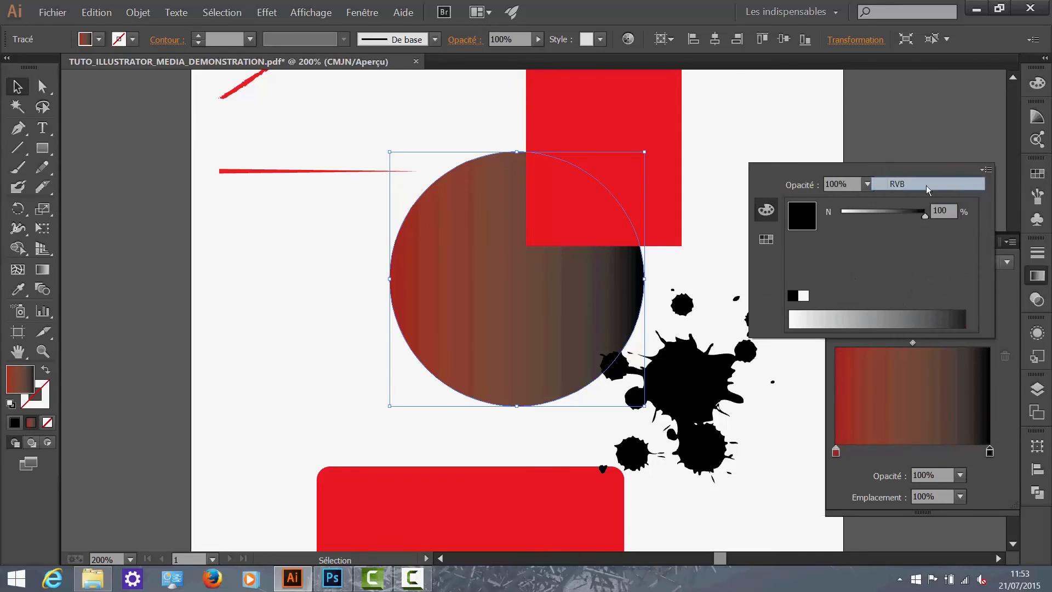
{"action": "left_click", "coordinate": [801, 322]}
{"action": "left_click", "coordinate": [913, 313]}
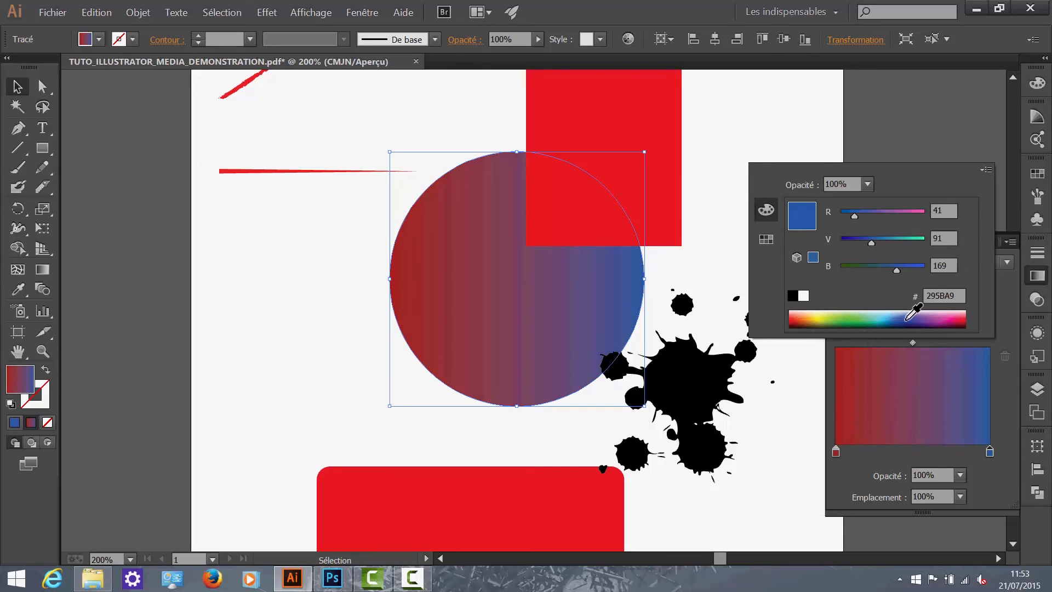
Step: Move the gradient midpoint towards the red stop, to about 26%, and collapse the Dégradé panel
{"action": "left_click", "coordinate": [999, 404]}
{"action": "left_click_drag", "start_coordinate": [913, 343], "coordinate": [947, 345]}
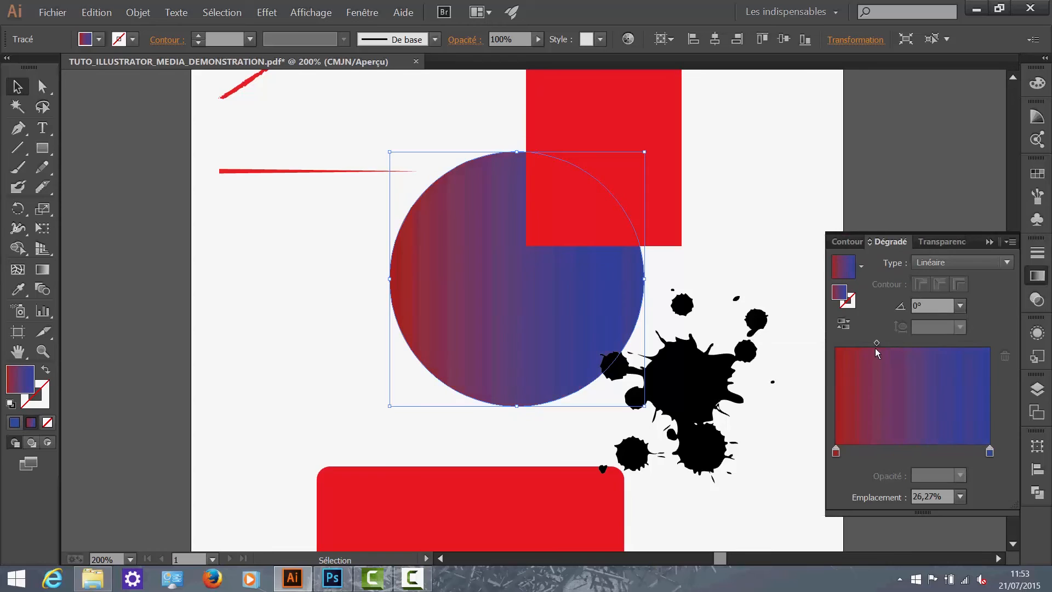
{"action": "left_click", "coordinate": [1007, 262]}
{"action": "left_click", "coordinate": [1012, 335]}
{"action": "left_click", "coordinate": [990, 242]}
Step: Undo all gradient edits on the circle back to its solid black fill and deselect it
{"action": "key", "text": "a"}
{"action": "key", "text": "ctrl+z"}
{"action": "key", "text": "ctrl+z"}
{"action": "key", "text": "ctrl+z"}
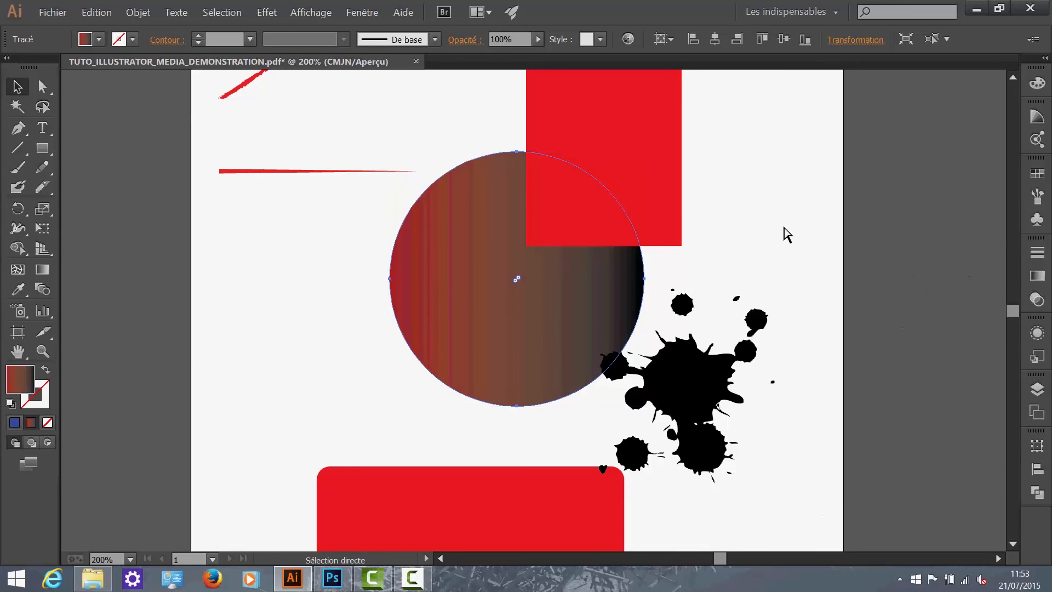
{"action": "key", "text": "ctrl+z"}
{"action": "key", "text": "v"}
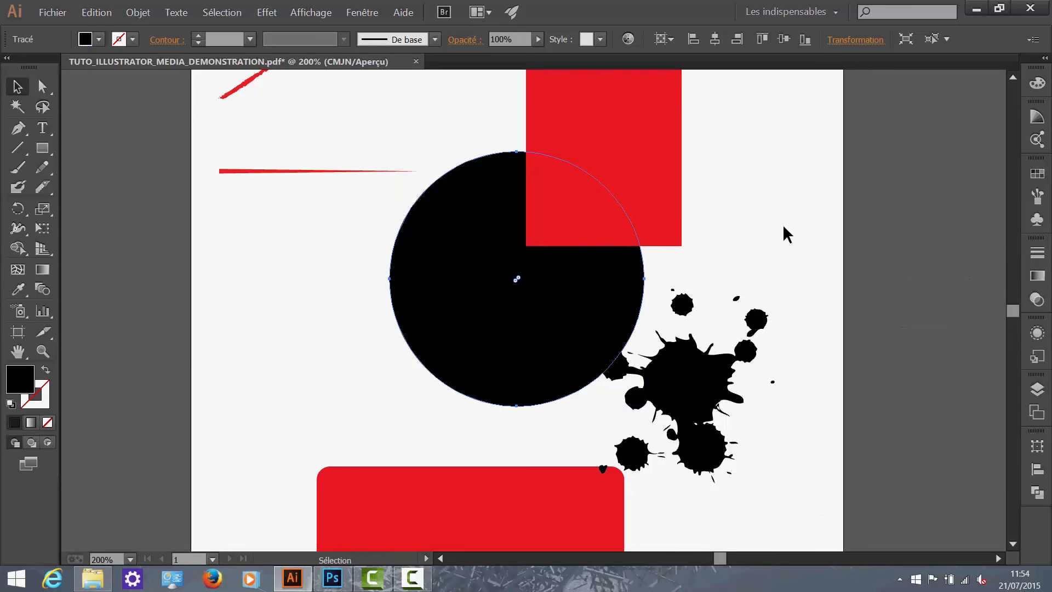
{"action": "left_click", "coordinate": [782, 224]}
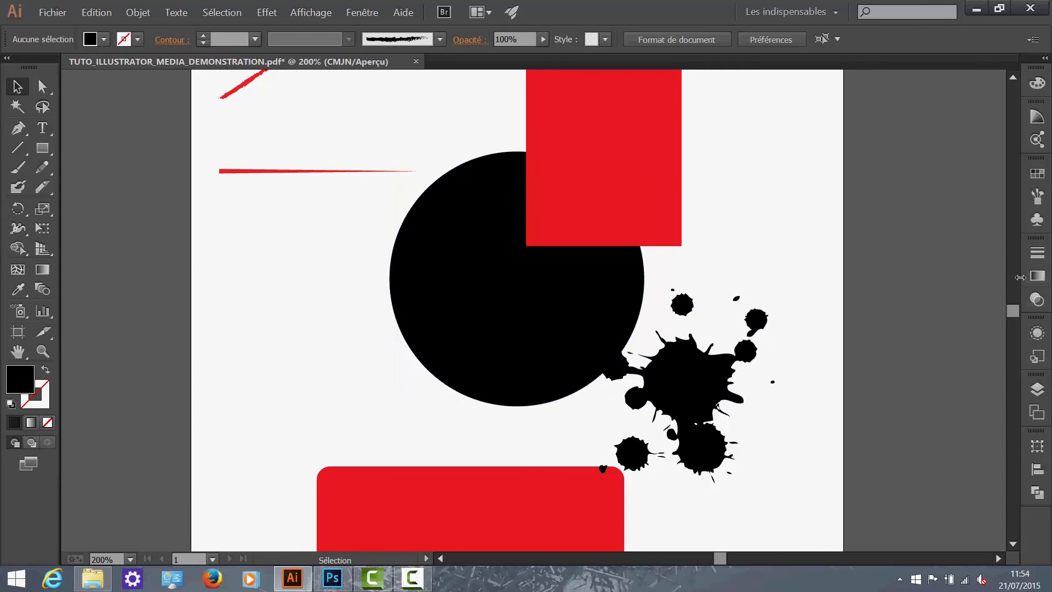
Step: Show the Transparence panel, examine the blending modes available for the black circle, and collapse the panel with nothing selected
{"action": "left_click", "coordinate": [1031, 307]}
{"action": "left_click", "coordinate": [909, 262]}
{"action": "left_click", "coordinate": [910, 263]}
{"action": "left_click", "coordinate": [612, 286]}
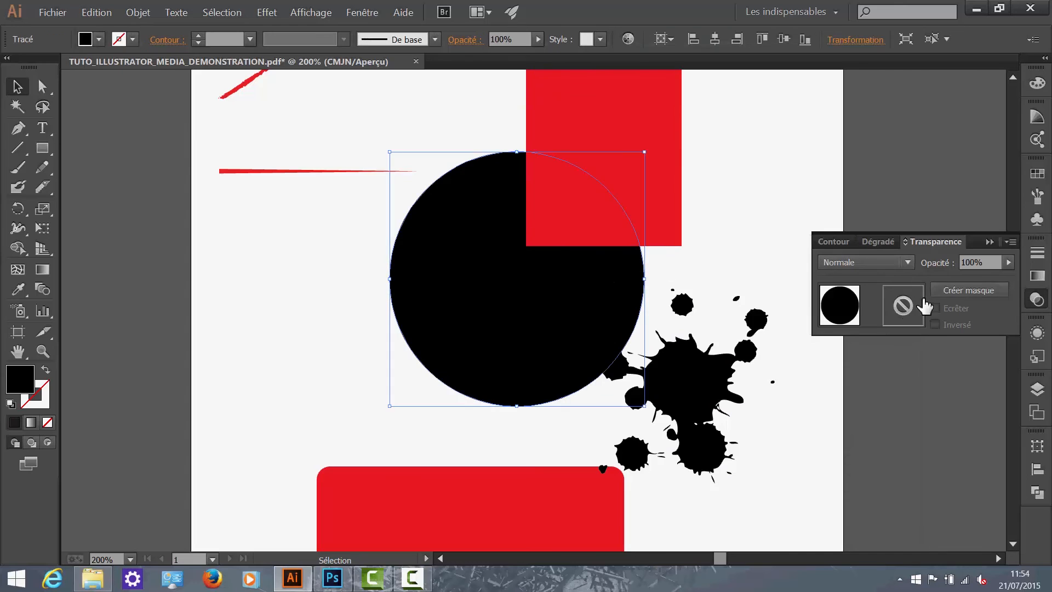
{"action": "left_click", "coordinate": [906, 263]}
{"action": "left_click", "coordinate": [902, 265]}
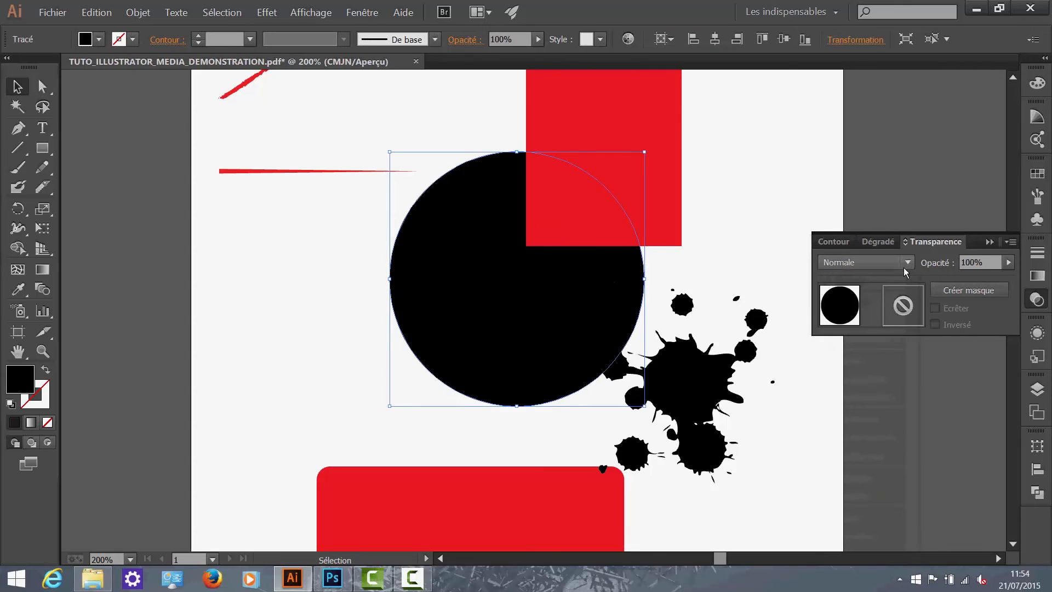
{"action": "left_click", "coordinate": [973, 215]}
{"action": "left_click", "coordinate": [991, 241]}
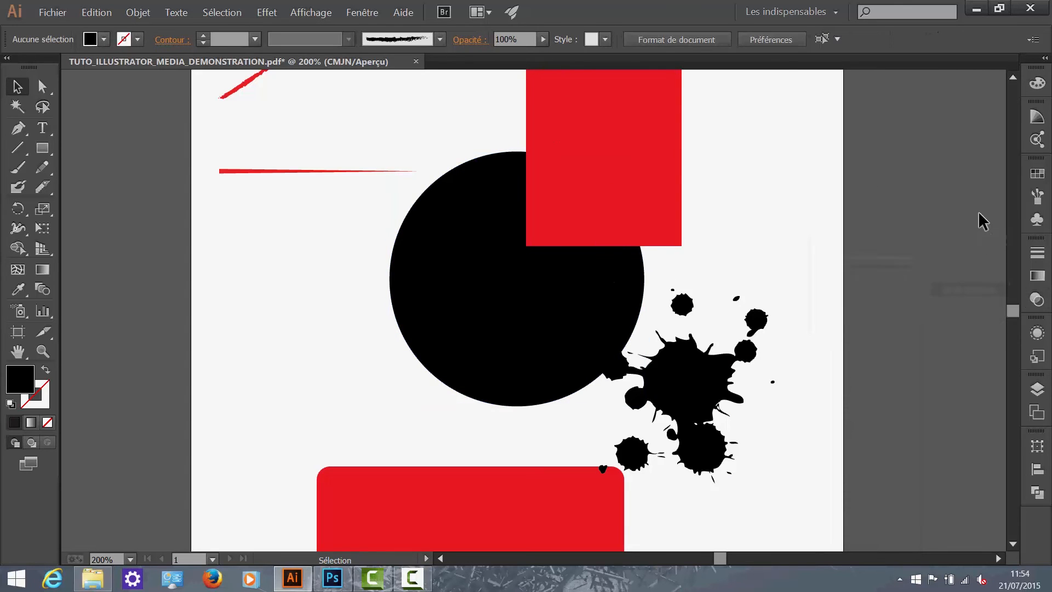
Step: Examine the blending modes offered in the black circle's Opacité settings, keeping Normale and leaving the circle selected
{"action": "left_click", "coordinate": [519, 277]}
{"action": "left_click", "coordinate": [470, 41]}
{"action": "left_click", "coordinate": [329, 67]}
{"action": "left_click", "coordinate": [318, 67]}
{"action": "left_click", "coordinate": [310, 67]}
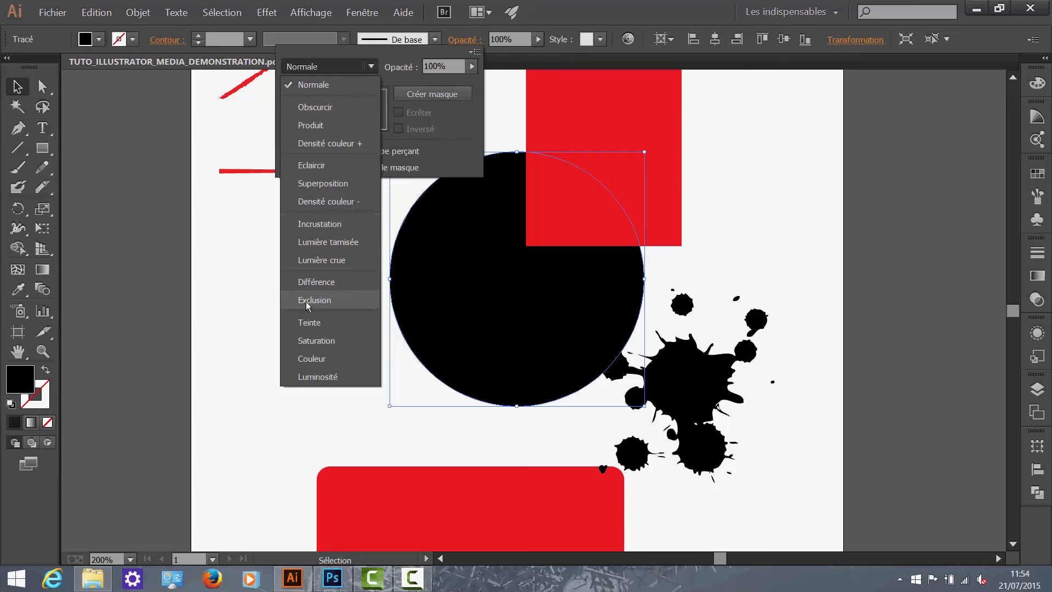
{"action": "left_click", "coordinate": [354, 69]}
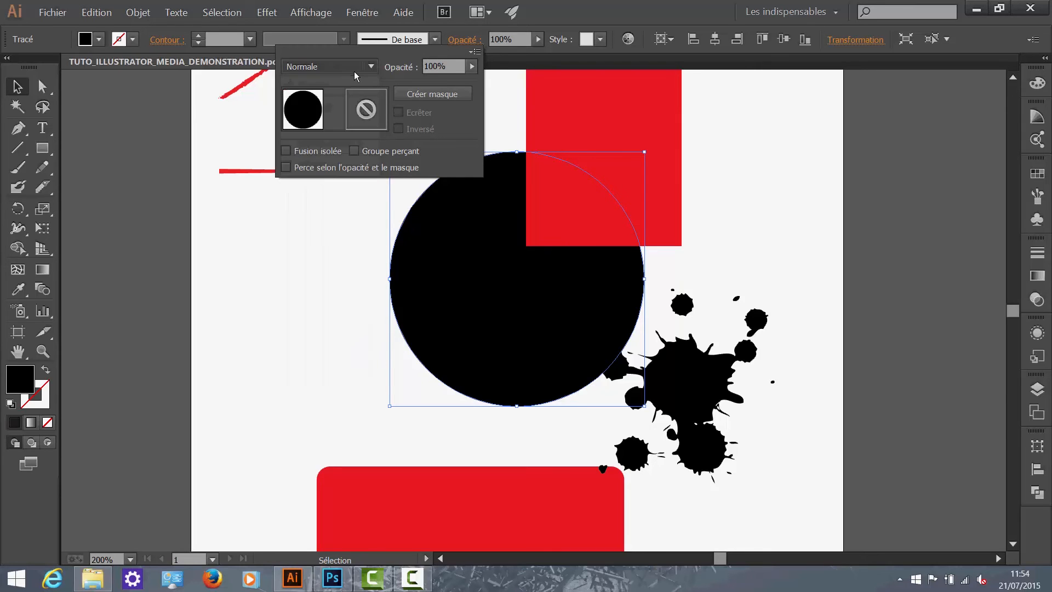
{"action": "left_click", "coordinate": [433, 40]}
{"action": "left_click", "coordinate": [846, 324]}
{"action": "left_click", "coordinate": [566, 288]}
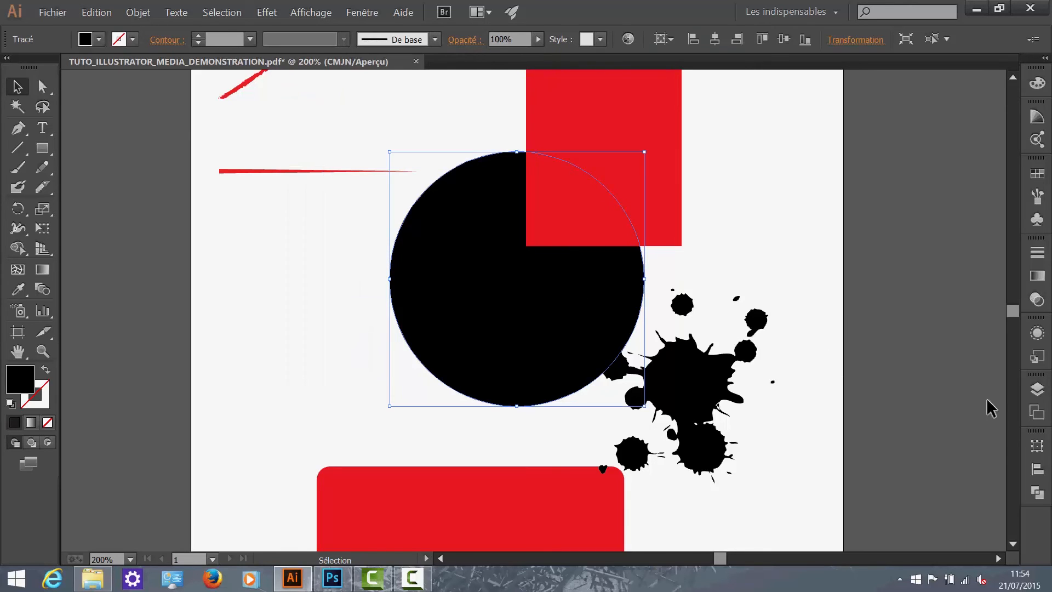
Step: Show the Aspect panel and apply the Craquelure texture effect with spacing 15, depth 6 and brightness 9 to the tall red rectangle
{"action": "left_click", "coordinate": [1037, 333]}
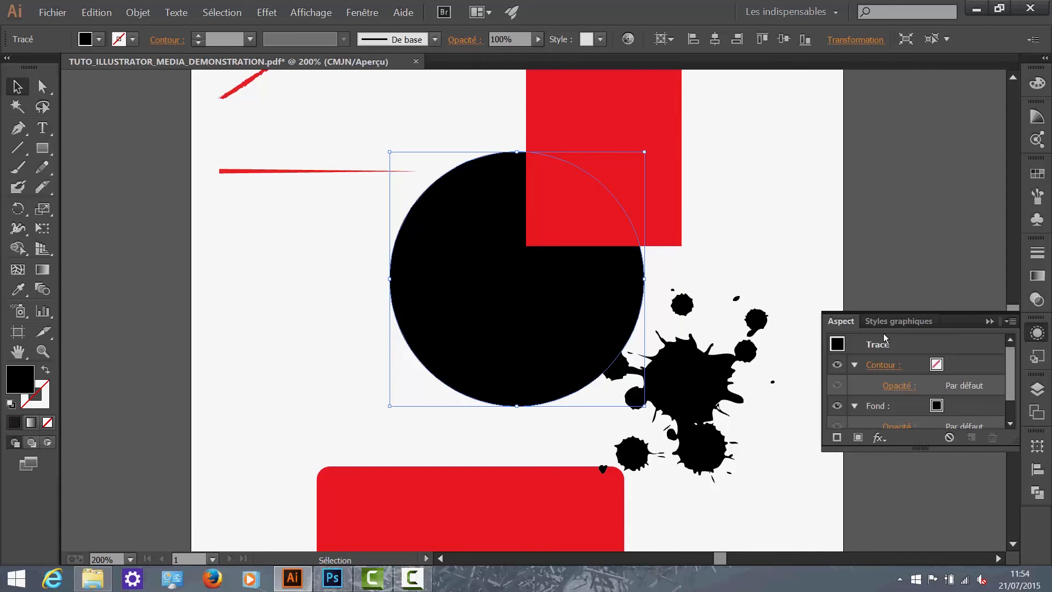
{"action": "left_click_drag", "start_coordinate": [1012, 353], "coordinate": [1031, 327]}
{"action": "left_click", "coordinate": [650, 241]}
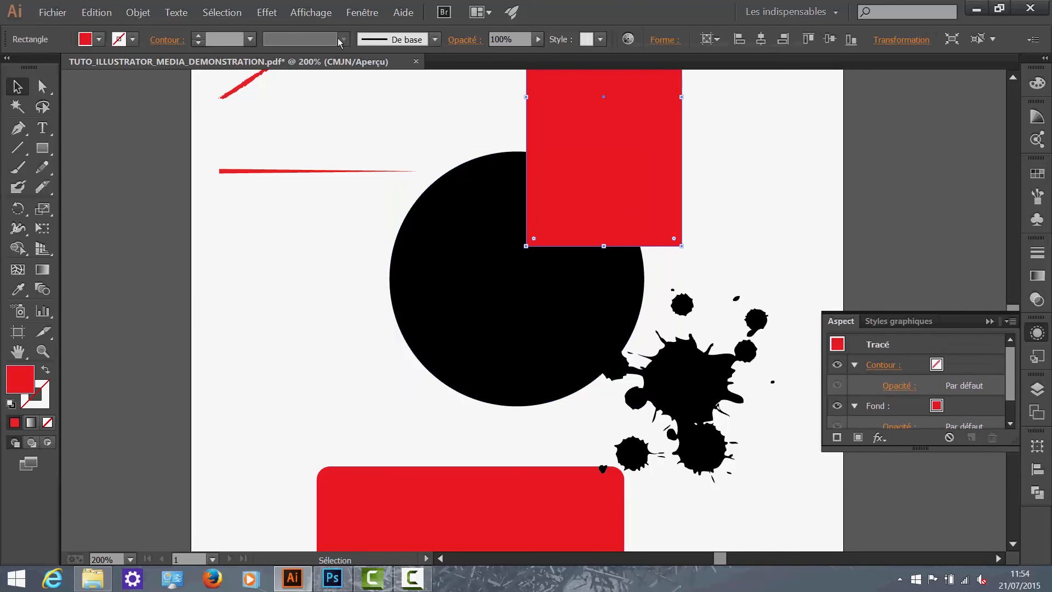
{"action": "left_click", "coordinate": [277, 11]}
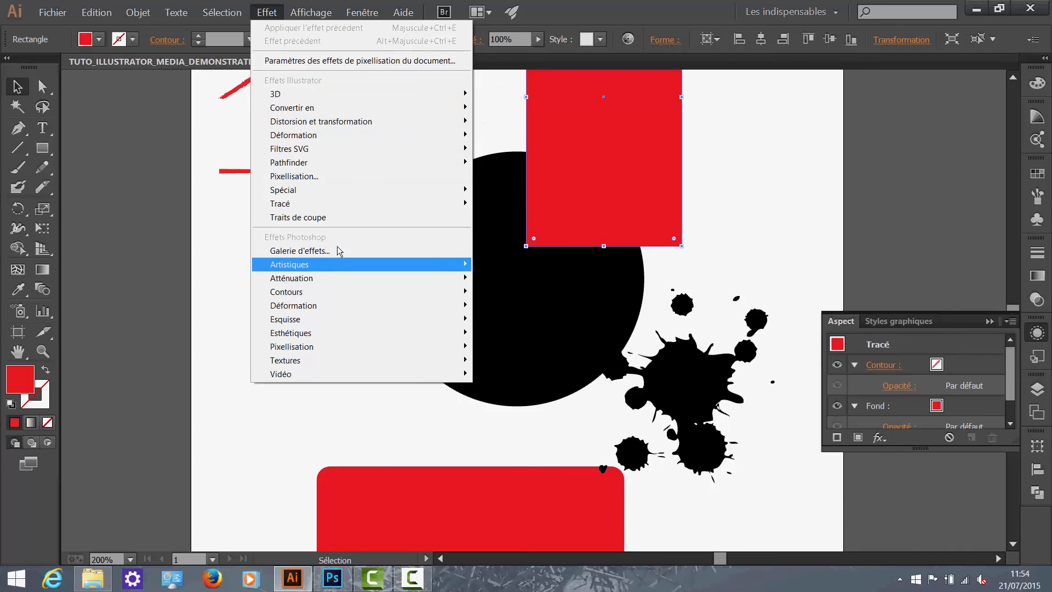
{"action": "mouse_move", "coordinate": [346, 279]}
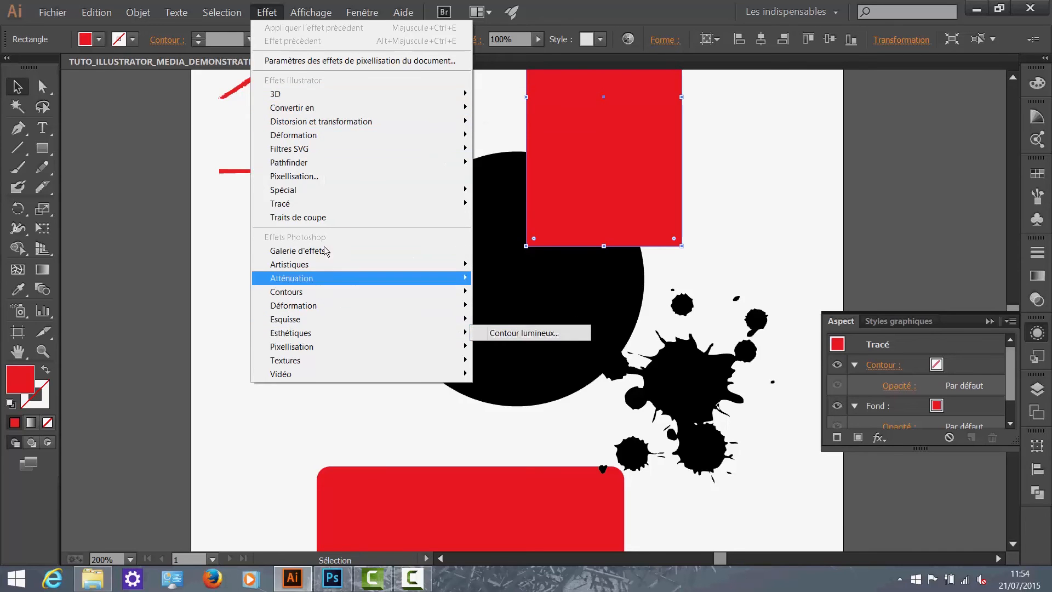
{"action": "mouse_move", "coordinate": [346, 359]}
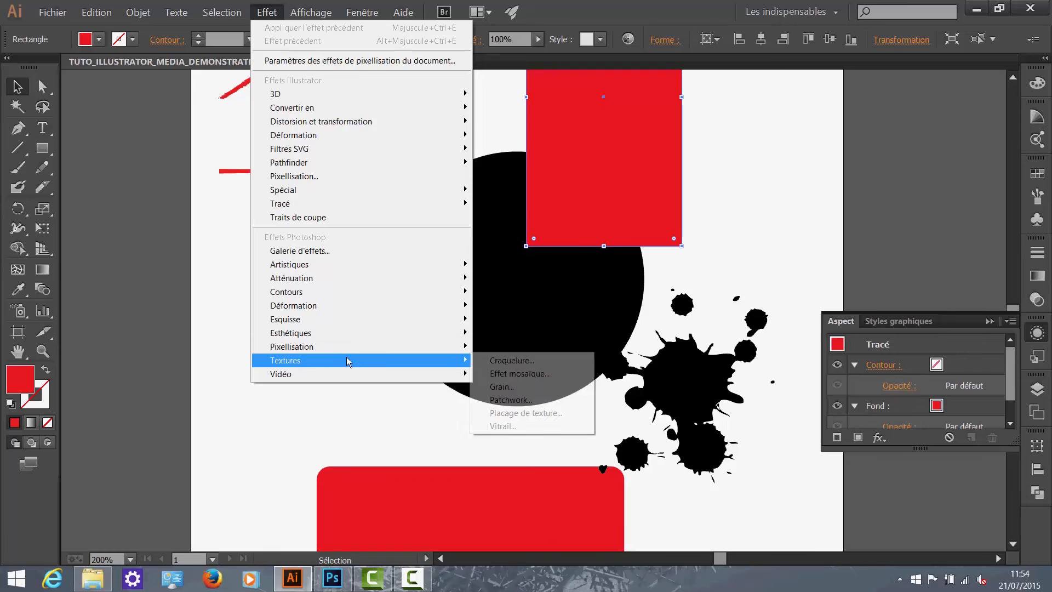
{"action": "left_click", "coordinate": [528, 361]}
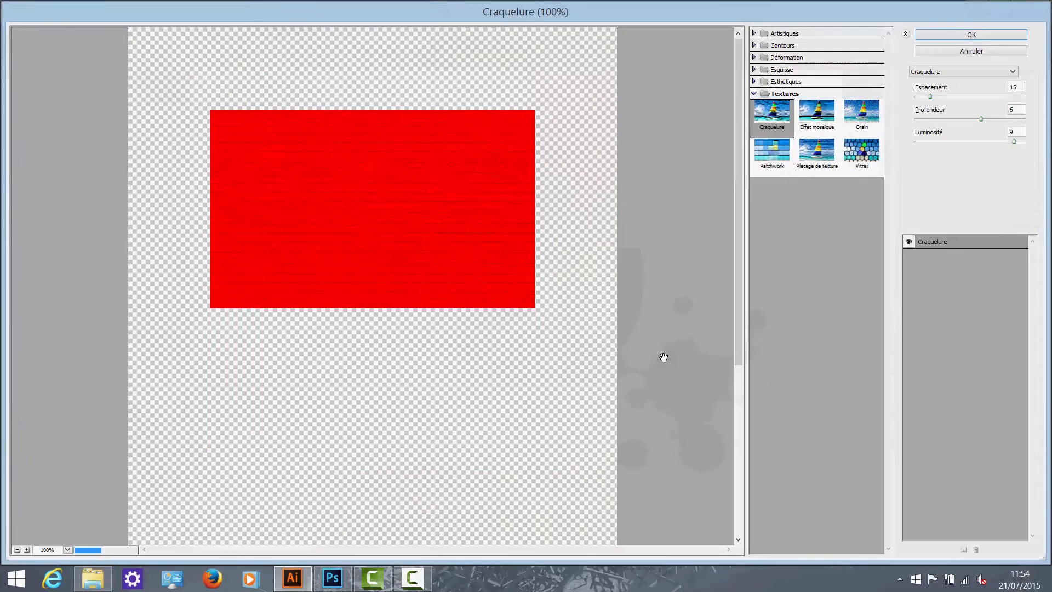
{"action": "left_click", "coordinate": [971, 37]}
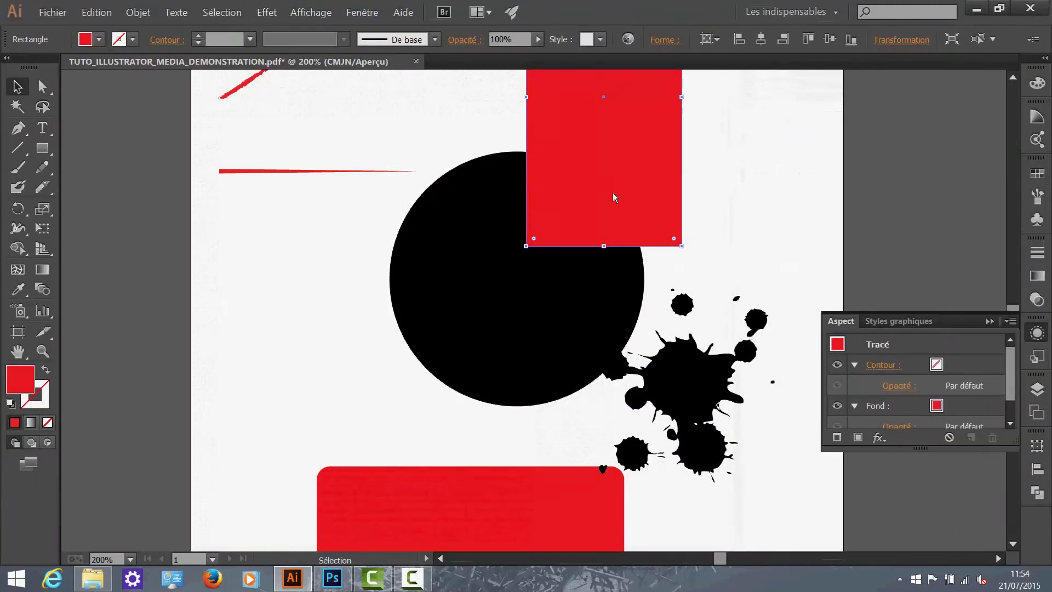
{"action": "left_click", "coordinate": [625, 252]}
{"action": "left_click", "coordinate": [650, 197]}
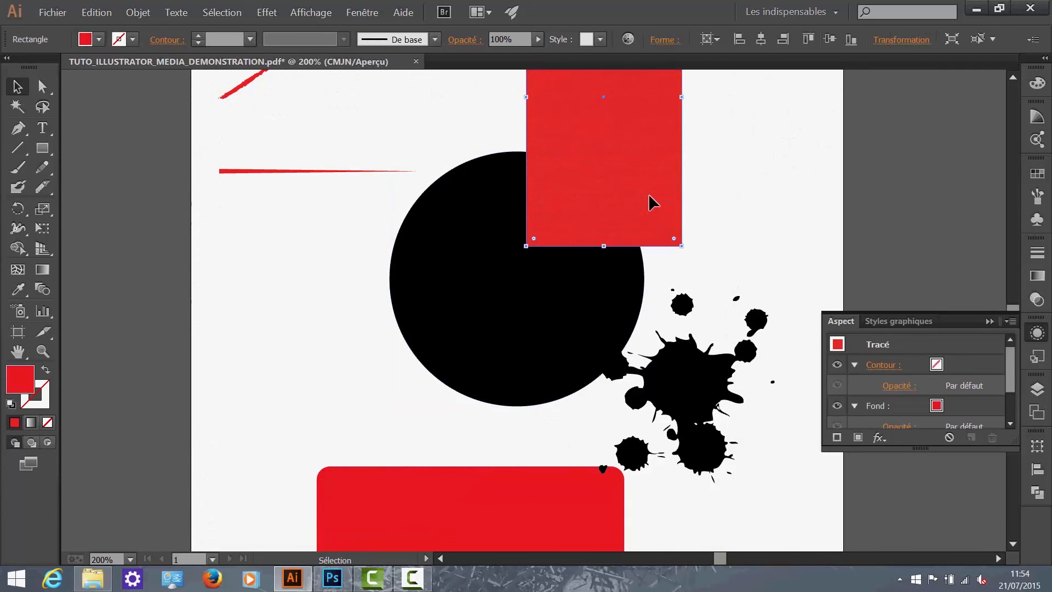
Step: Reopen the red rectangle's Craquelure settings from its Aspect attributes and accept them without changes
{"action": "scroll", "coordinate": [674, 176], "scroll_direction": "up", "scroll_amount": 5}
{"action": "scroll", "coordinate": [613, 225], "scroll_direction": "up", "scroll_amount": 1}
{"action": "scroll", "coordinate": [613, 225], "scroll_direction": "down", "scroll_amount": 3}
{"action": "scroll", "coordinate": [625, 233], "scroll_direction": "right", "scroll_amount": 1}
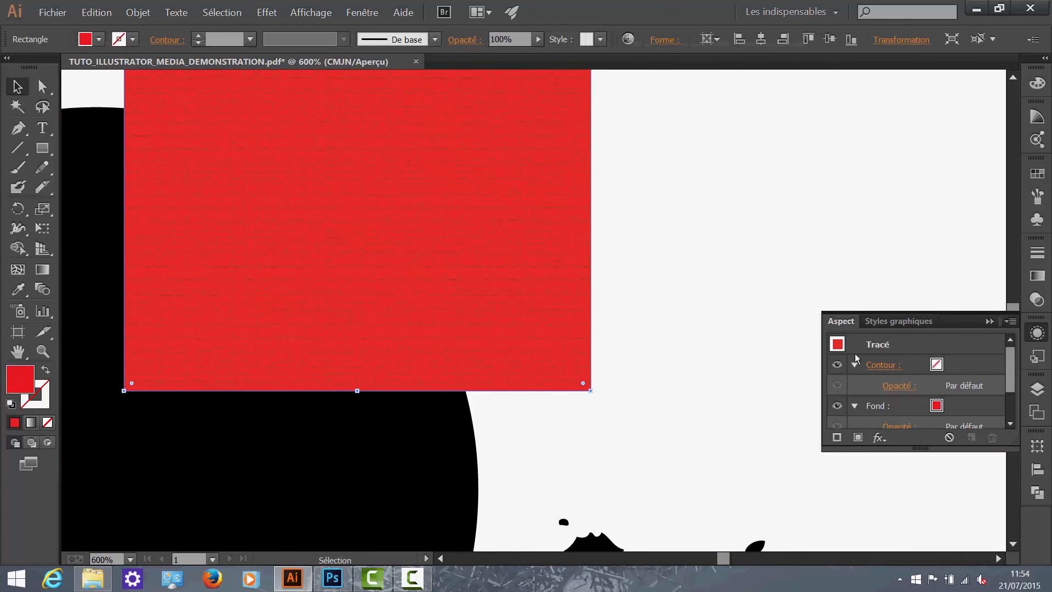
{"action": "left_click_drag", "start_coordinate": [1013, 365], "coordinate": [1014, 397]}
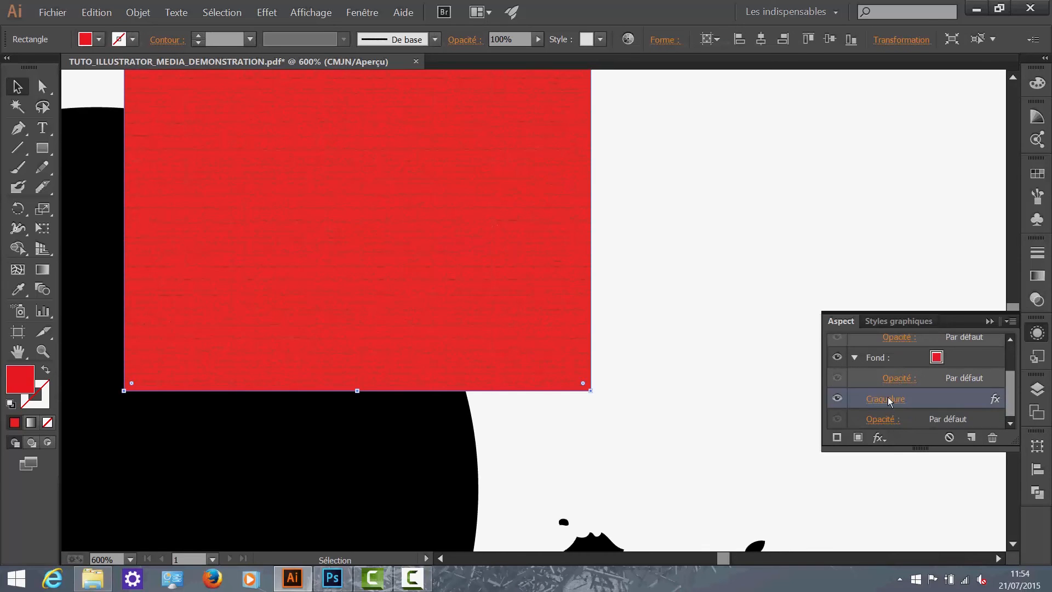
{"action": "left_click", "coordinate": [888, 398]}
{"action": "left_click", "coordinate": [988, 49]}
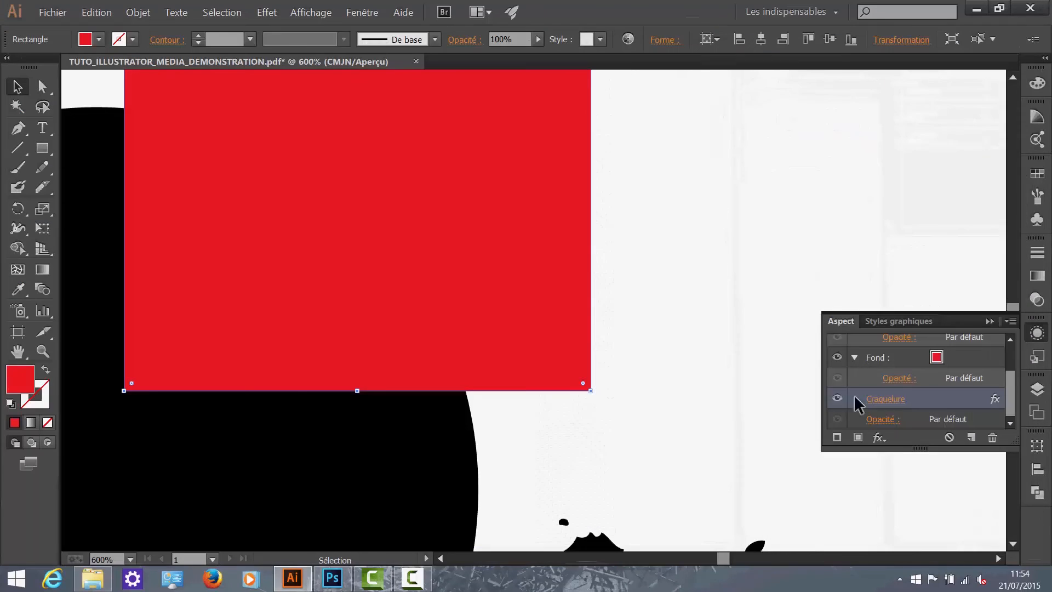
Step: Toggle the Craquelure effect's visibility, delete its entry from the Aspect attributes, and collapse the panel
{"action": "left_click", "coordinate": [836, 401]}
{"action": "left_click", "coordinate": [837, 405]}
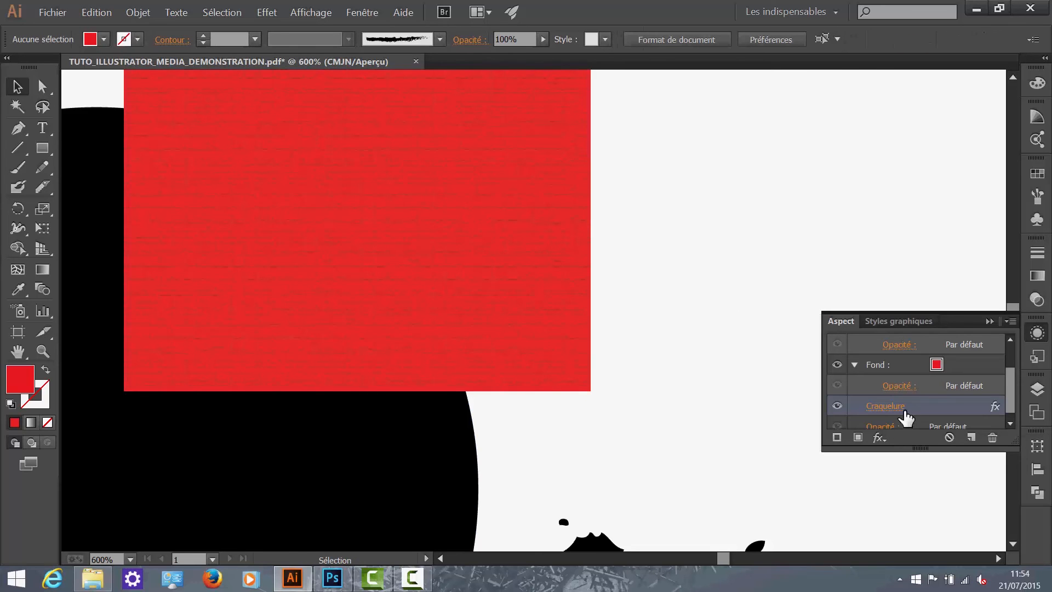
{"action": "left_click", "coordinate": [992, 437]}
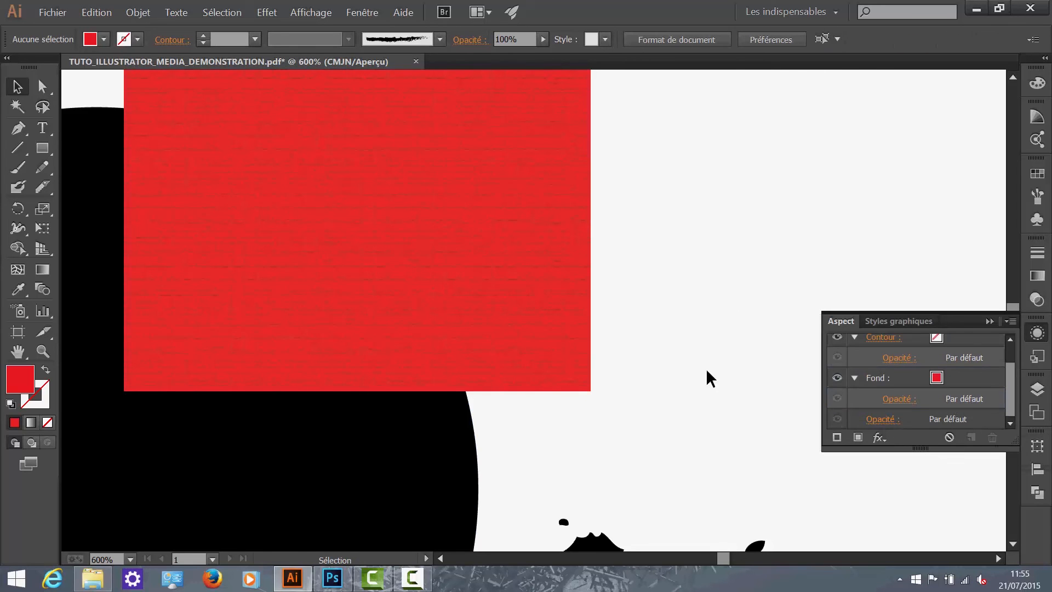
{"action": "left_click", "coordinate": [998, 322]}
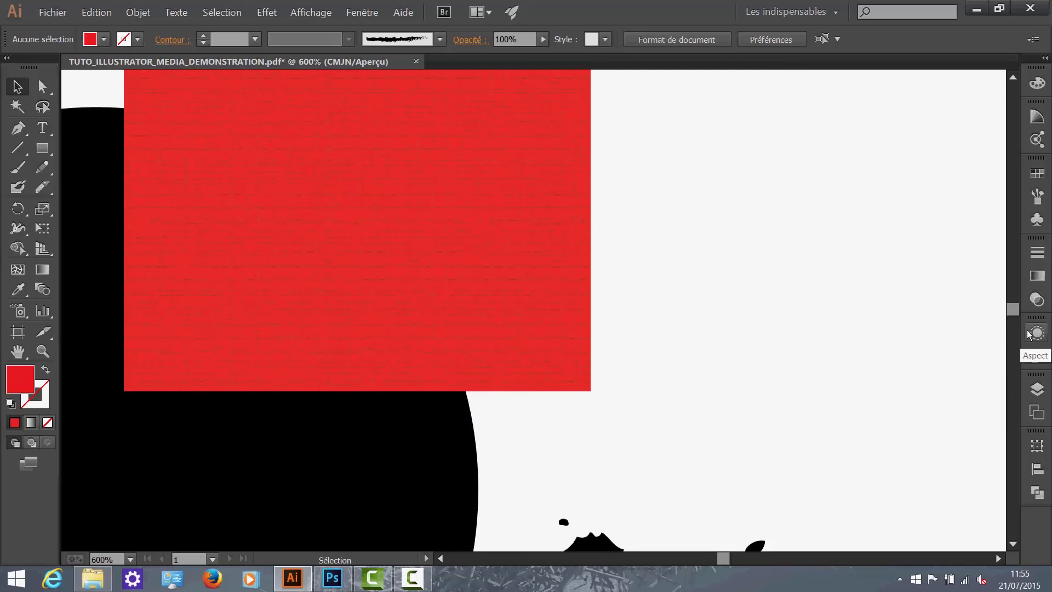
Step: Show the Styles graphiques panel briefly and collapse it
{"action": "left_click", "coordinate": [1044, 358]}
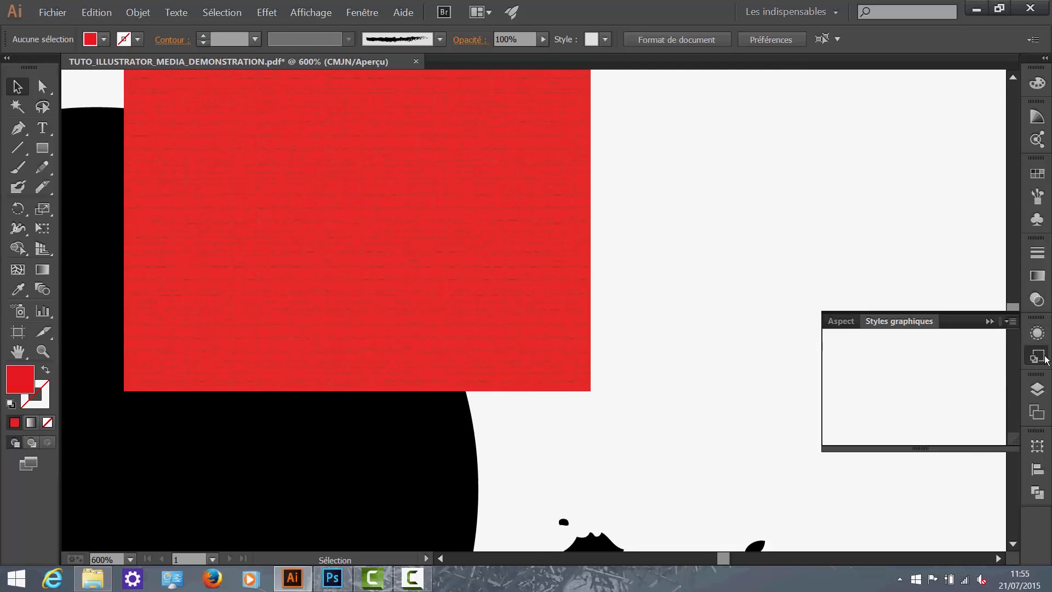
{"action": "left_click", "coordinate": [1045, 358]}
{"action": "left_click", "coordinate": [1044, 357]}
{"action": "left_click", "coordinate": [1045, 358]}
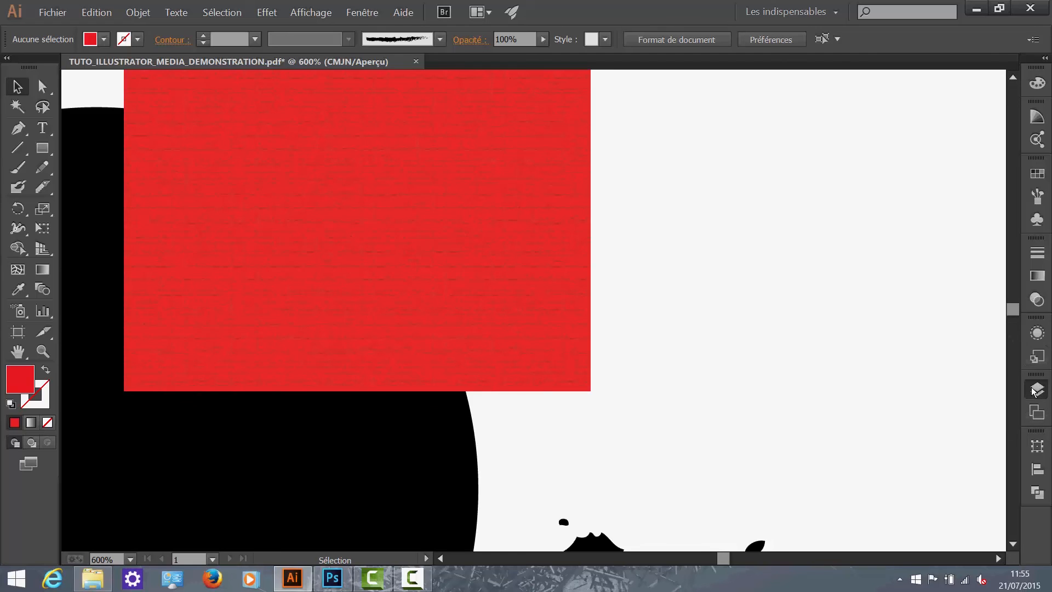
Step: Show the Calques panel and add two new layers, Calque 2 and Calque 3
{"action": "left_click", "coordinate": [1034, 389]}
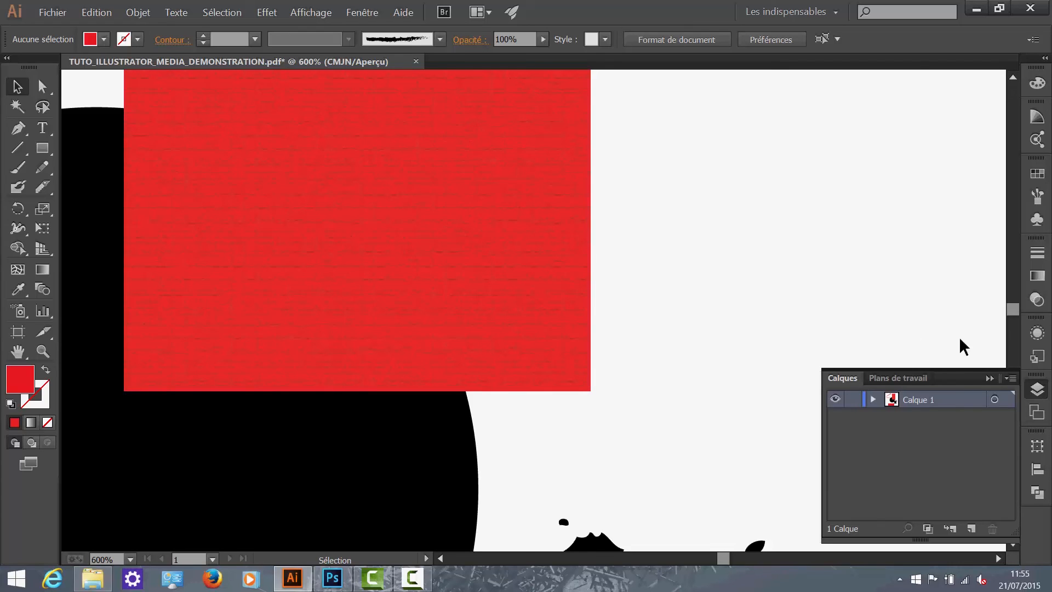
{"action": "left_click", "coordinate": [971, 528]}
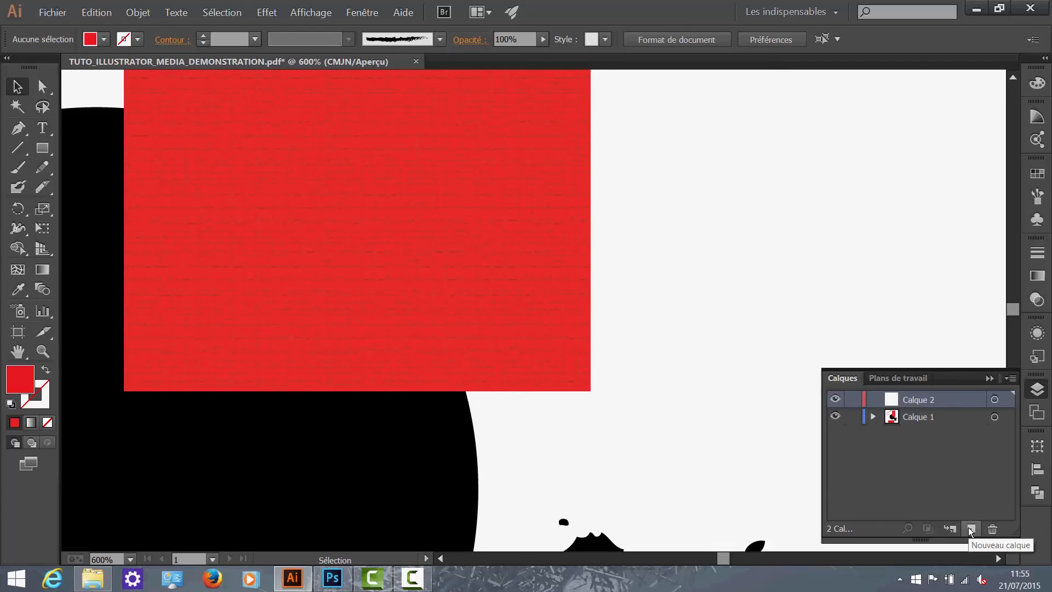
{"action": "left_click", "coordinate": [971, 529]}
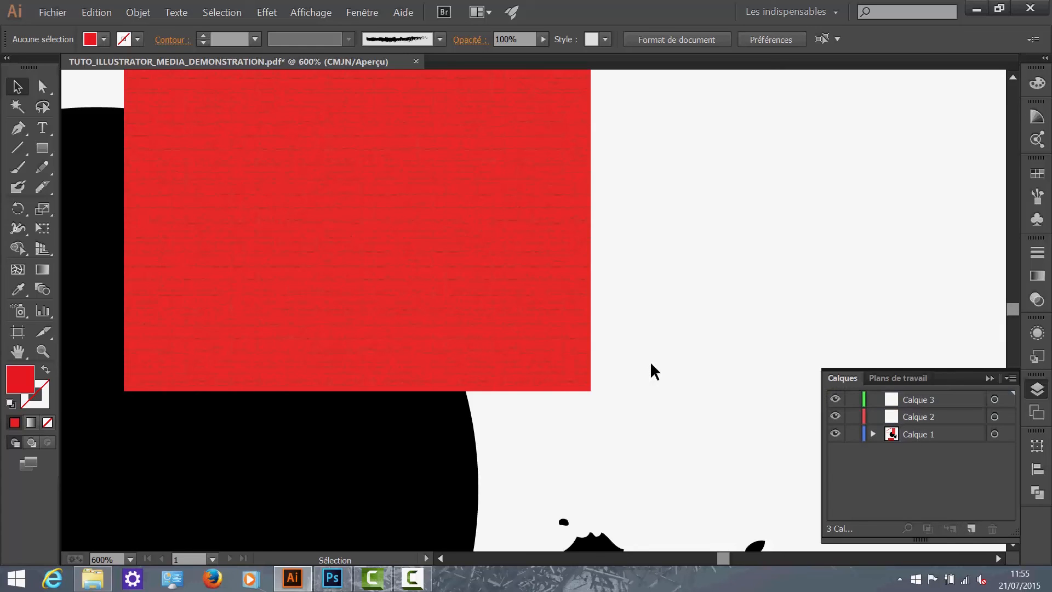
Step: Make Calque 1, the layer holding the artwork, the active layer with the whole drawing in view
{"action": "scroll", "coordinate": [652, 357], "scroll_direction": "down", "scroll_amount": 4}
{"action": "left_click_drag", "start_coordinate": [524, 387], "coordinate": [449, 272]}
{"action": "scroll", "coordinate": [449, 273], "scroll_direction": "down", "scroll_amount": 1}
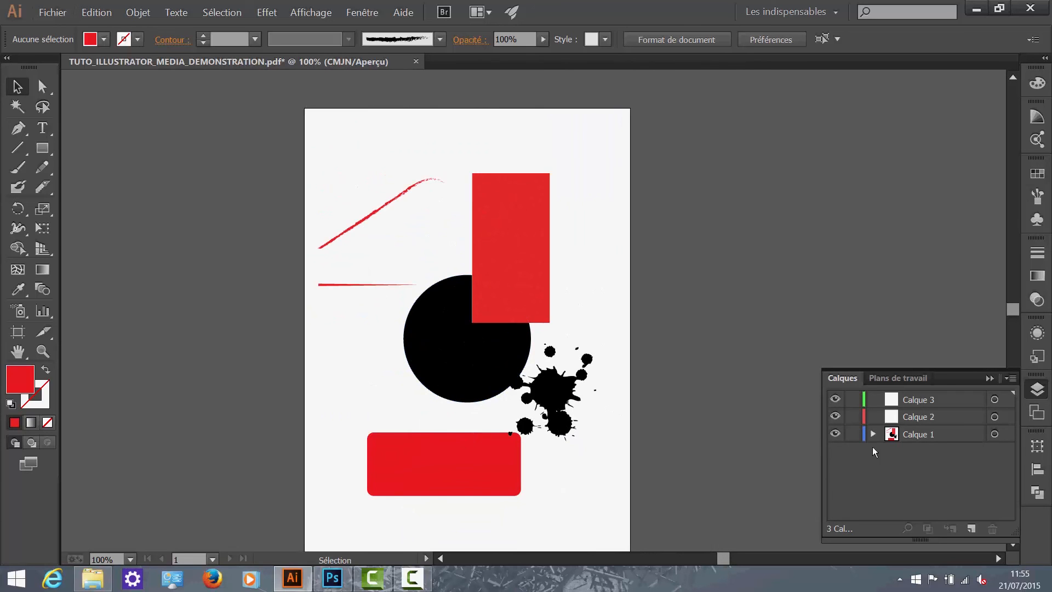
{"action": "left_click", "coordinate": [919, 418]}
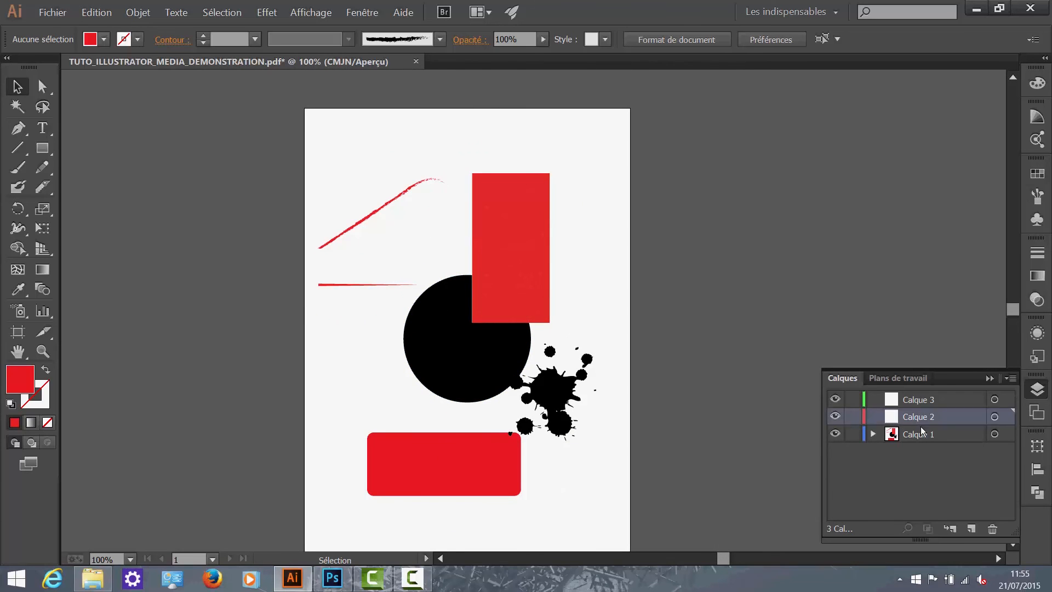
{"action": "left_click", "coordinate": [916, 435]}
Step: Try moving the black circle onto the rounded red rectangle, undo the move, and test selecting the tall rectangle
{"action": "left_click_drag", "start_coordinate": [474, 369], "coordinate": [383, 426]}
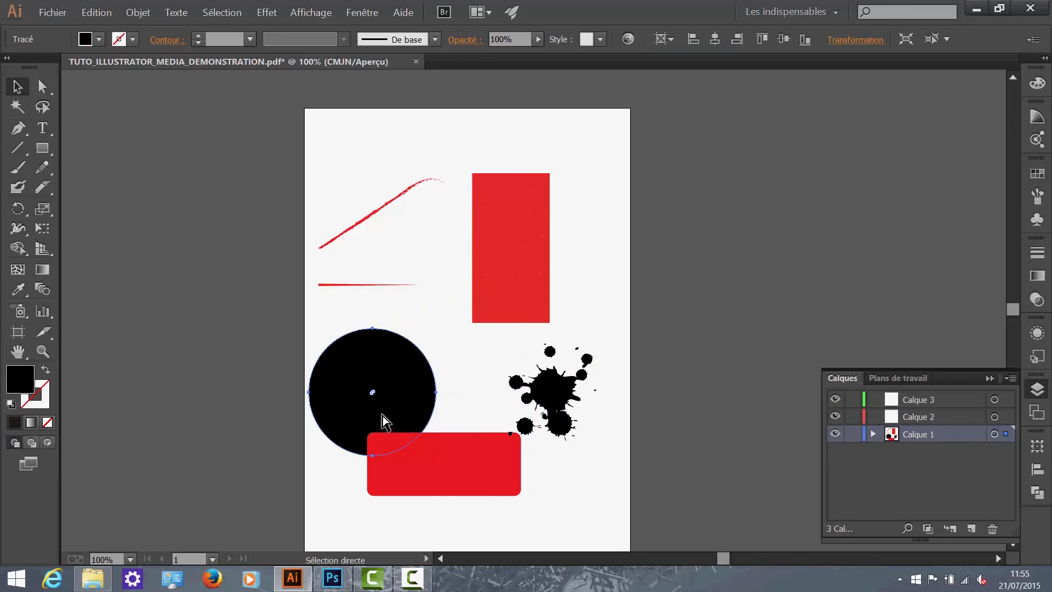
{"action": "key", "text": "ctrl+z"}
{"action": "left_click", "coordinate": [590, 260]}
{"action": "left_click", "coordinate": [488, 226]}
{"action": "left_click", "coordinate": [578, 236]}
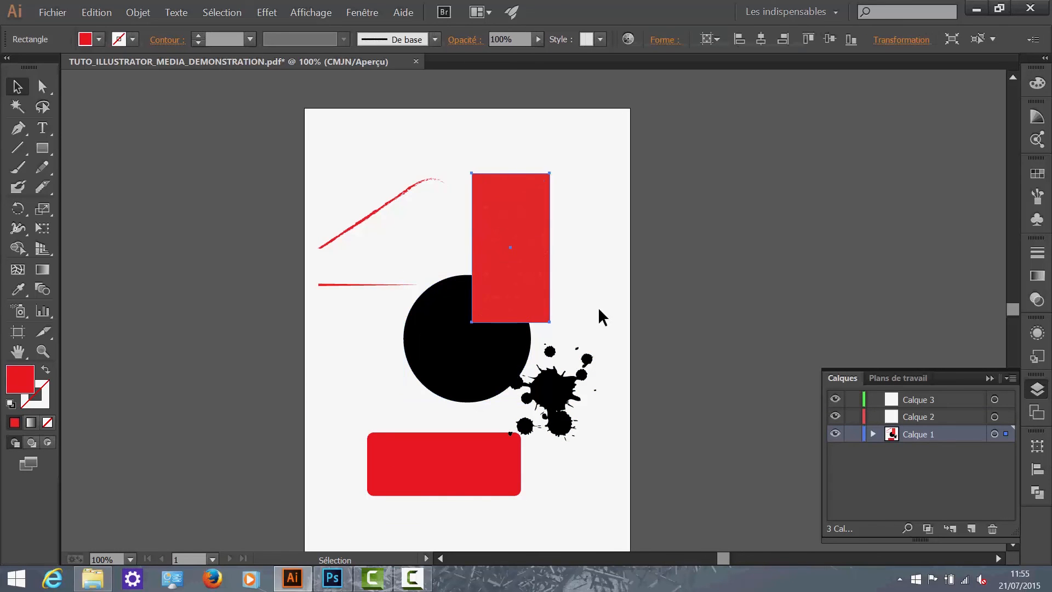
Step: Delete the two red brush strokes and the ink splatter symbols from the artboard
{"action": "left_click_drag", "start_coordinate": [373, 333], "coordinate": [346, 163]}
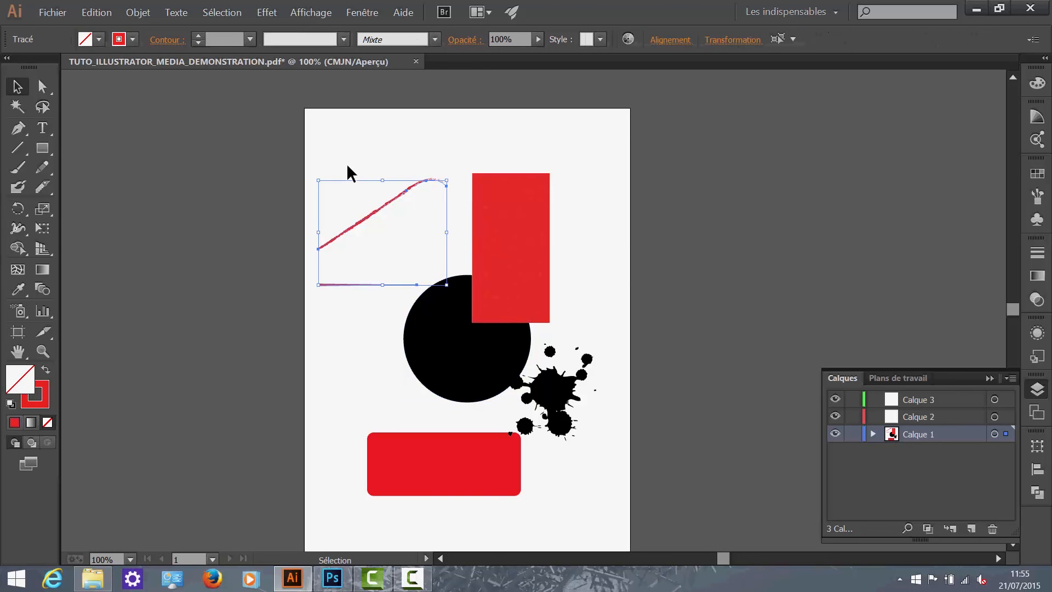
{"action": "key", "text": "Delete"}
{"action": "left_click_drag", "start_coordinate": [680, 494], "coordinate": [546, 373]}
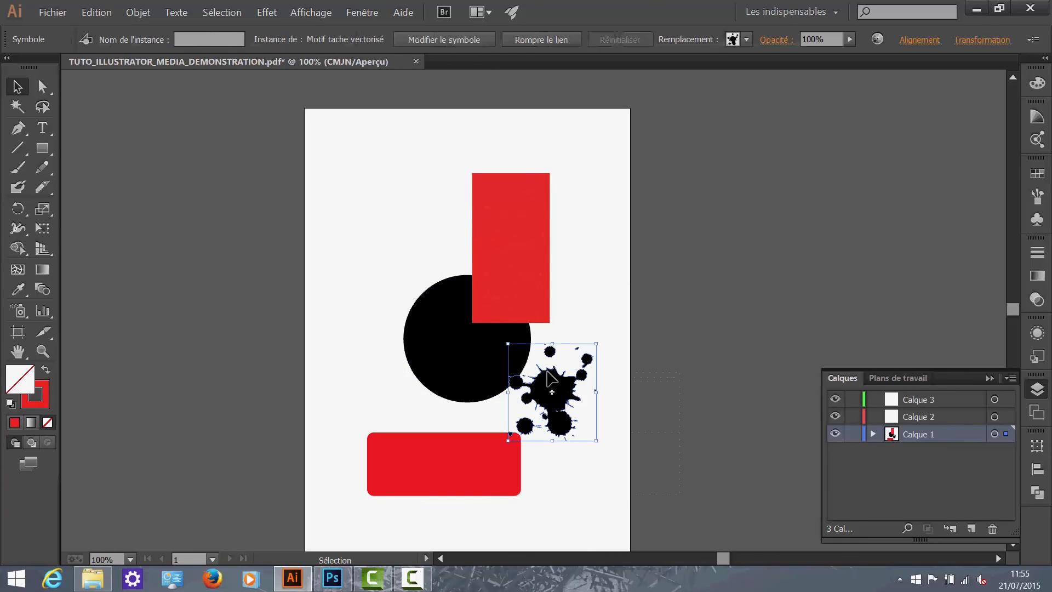
{"action": "key", "text": "Delete"}
Step: Move the tall red rectangle from Calque 1 to Calque 2
{"action": "left_click", "coordinate": [547, 230]}
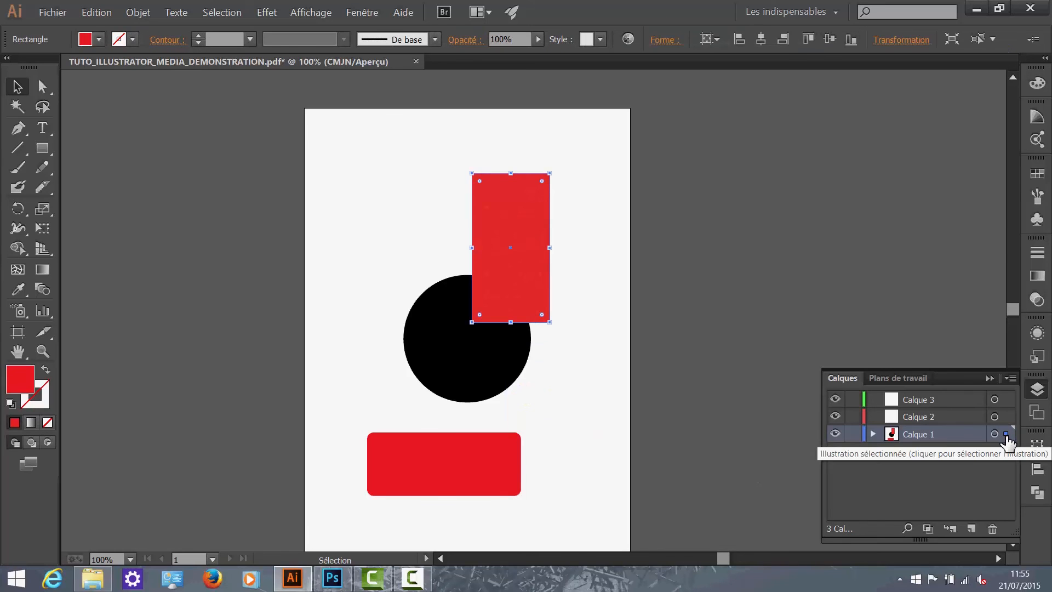
{"action": "left_click_drag", "start_coordinate": [1006, 434], "coordinate": [1006, 417]}
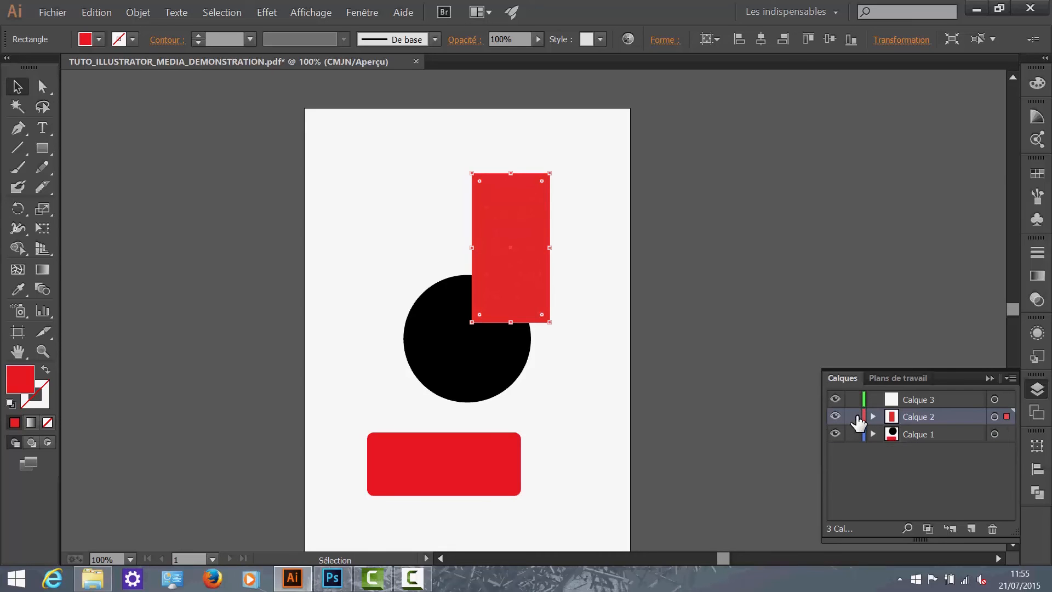
Step: Try locking and unlocking Calque 2 and switching its visibility off and on
{"action": "left_click", "coordinate": [853, 416]}
{"action": "left_click", "coordinate": [835, 416]}
{"action": "left_click", "coordinate": [834, 416]}
{"action": "left_click", "coordinate": [834, 416]}
{"action": "left_click", "coordinate": [835, 416]}
{"action": "left_click", "coordinate": [853, 416]}
Step: Test selecting the tall red rectangle and the black circle alternately, ending with nothing selected
{"action": "left_click", "coordinate": [539, 257]}
{"action": "left_click", "coordinate": [608, 386]}
{"action": "left_click", "coordinate": [486, 211]}
{"action": "left_click", "coordinate": [432, 341]}
{"action": "left_click", "coordinate": [504, 239]}
{"action": "left_click", "coordinate": [463, 324]}
{"action": "left_click", "coordinate": [489, 233]}
{"action": "left_click", "coordinate": [442, 305]}
{"action": "left_click", "coordinate": [508, 225]}
{"action": "left_click", "coordinate": [728, 320]}
Step: Lock Calque 2 and toggle its visibility, leaving the layer shown
{"action": "left_click", "coordinate": [853, 418]}
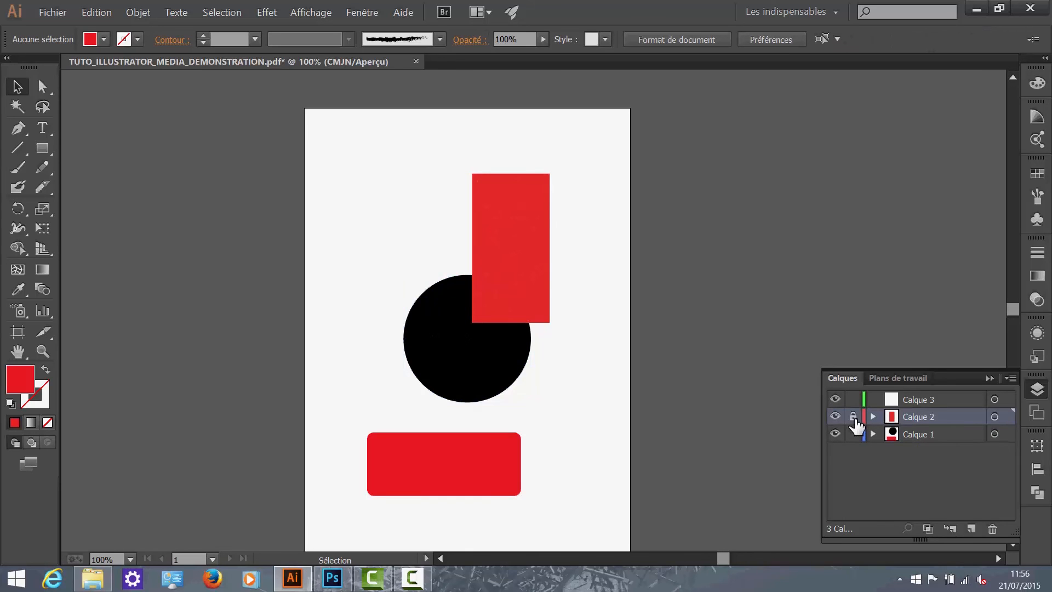
{"action": "left_click", "coordinate": [835, 418]}
{"action": "left_click", "coordinate": [835, 417]}
{"action": "left_click", "coordinate": [835, 418]}
Step: Add a second artboard in the Plans de travail panel, fit it in the window, and delete it again
{"action": "left_click", "coordinate": [1036, 412]}
{"action": "left_click", "coordinate": [1036, 414]}
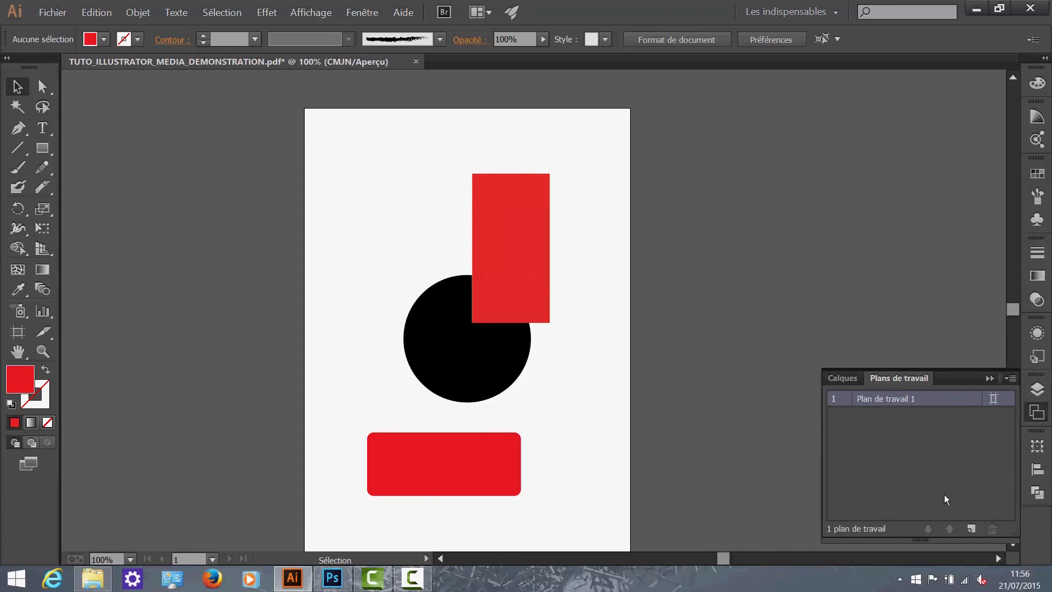
{"action": "left_click", "coordinate": [973, 528]}
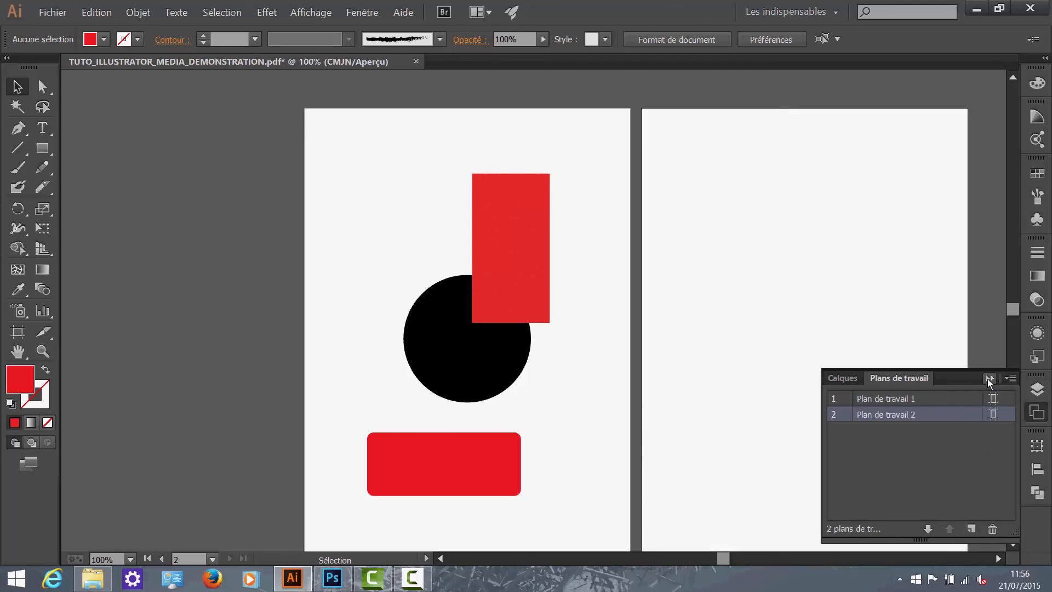
{"action": "double_click", "coordinate": [889, 422]}
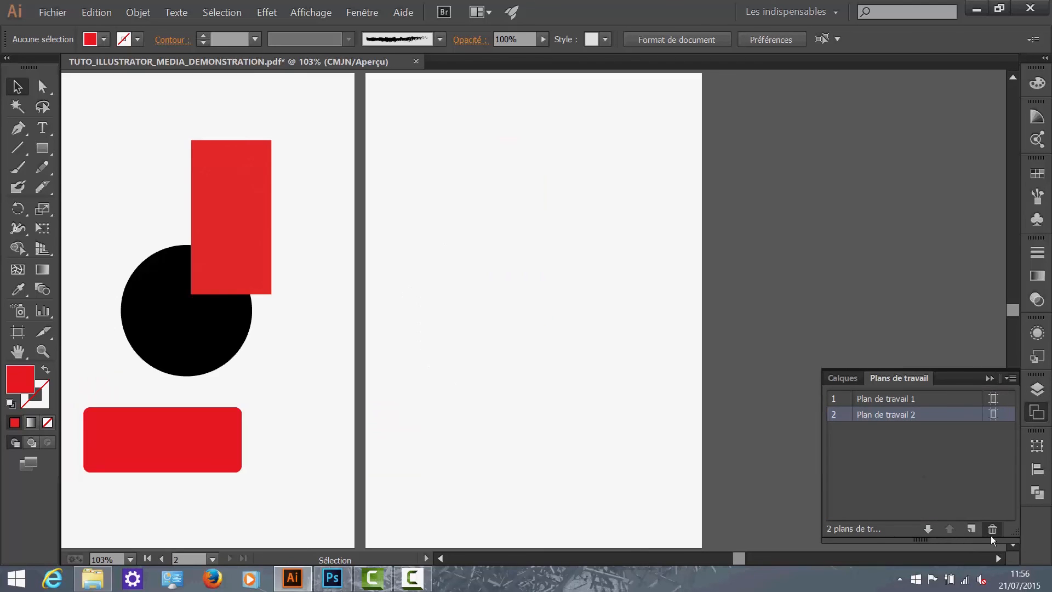
{"action": "left_click", "coordinate": [991, 529]}
Step: Select the tall red rectangle and examine its position, size, rotation and corner settings in the Transformation panel
{"action": "left_click", "coordinate": [1037, 448]}
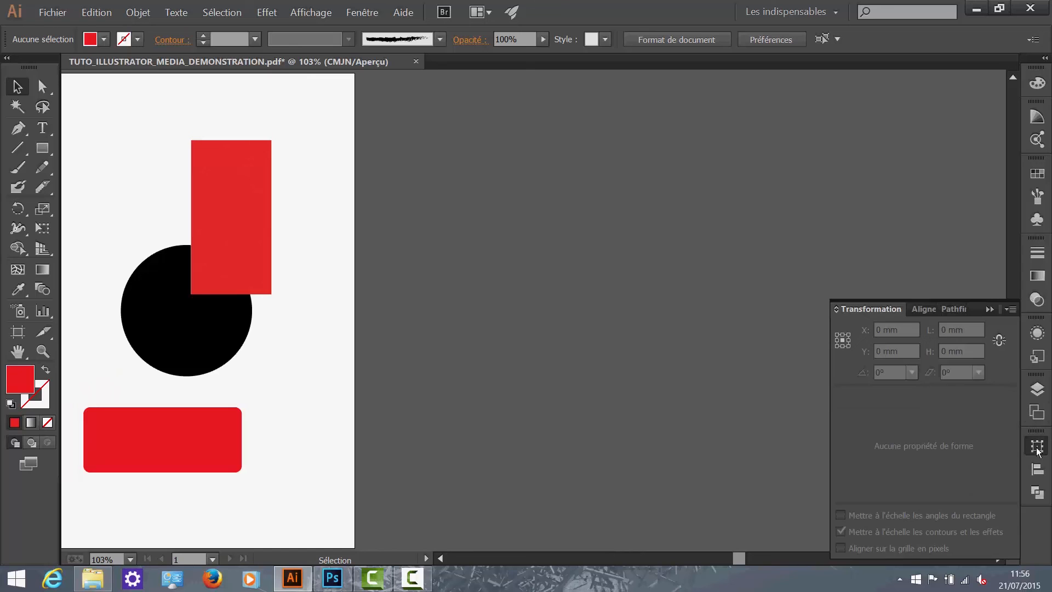
{"action": "left_click", "coordinate": [257, 223]}
{"action": "left_click", "coordinate": [233, 316]}
{"action": "left_click", "coordinate": [234, 216]}
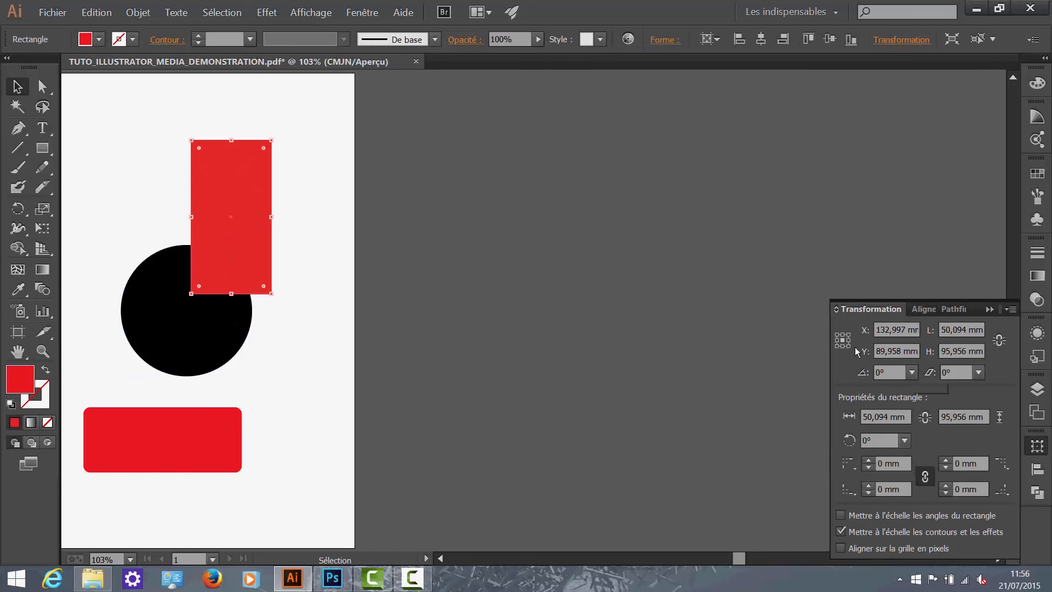
{"action": "left_click", "coordinate": [731, 301]}
{"action": "left_click", "coordinate": [206, 195]}
{"action": "left_click", "coordinate": [899, 40]}
Step: Open the Alignement panel and move the black circle so it straddles the artboard's left edge near its upper corner
{"action": "left_click", "coordinate": [1034, 471]}
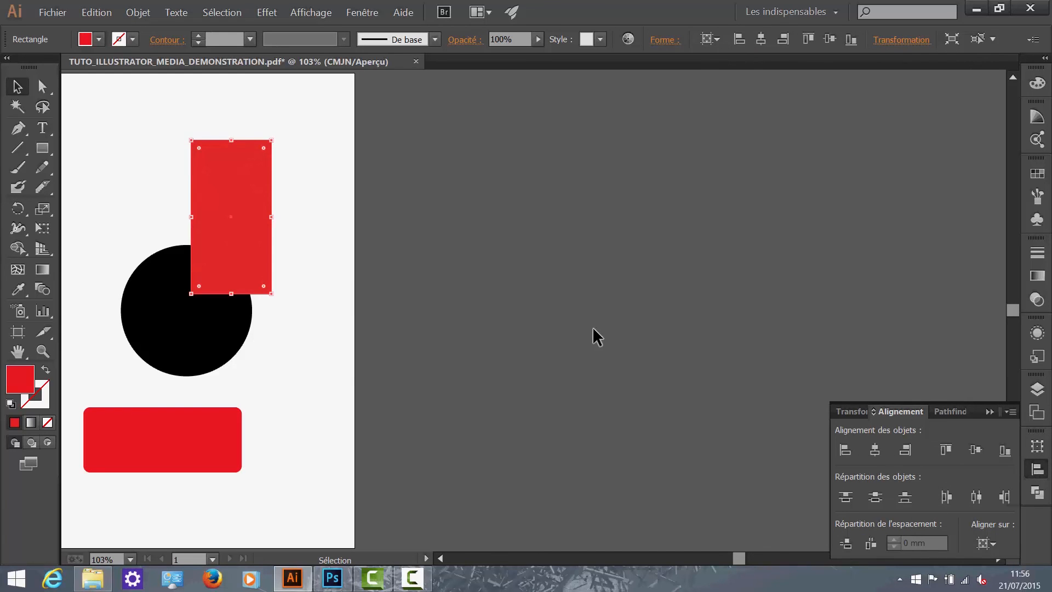
{"action": "scroll", "coordinate": [594, 336], "scroll_direction": "down", "scroll_amount": 3}
{"action": "scroll", "coordinate": [428, 249], "scroll_direction": "up", "scroll_amount": 5}
{"action": "scroll", "coordinate": [531, 274], "scroll_direction": "down", "scroll_amount": 3}
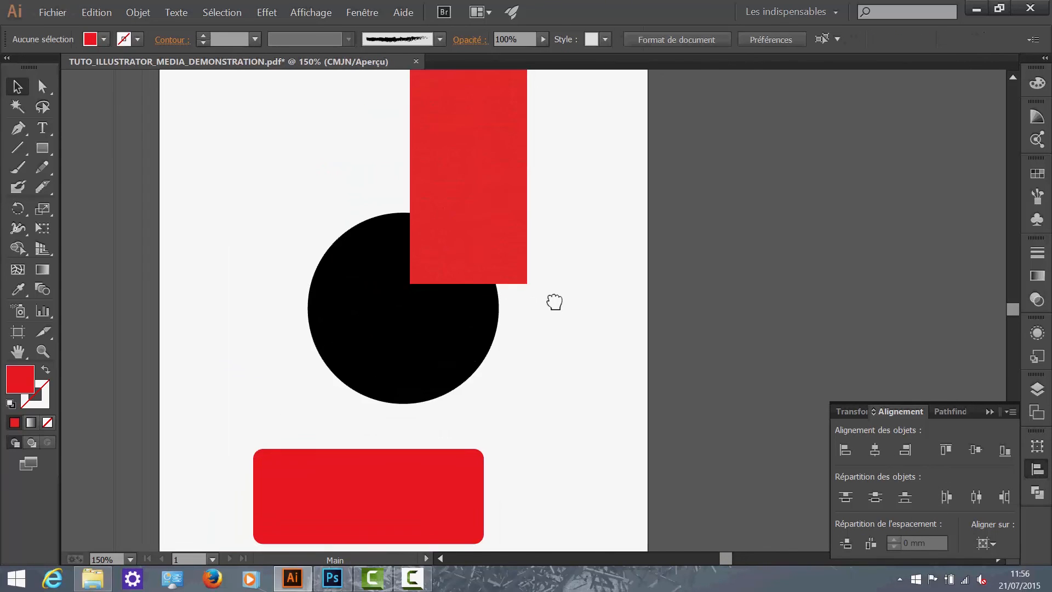
{"action": "left_click", "coordinate": [467, 321]}
{"action": "left_click_drag", "start_coordinate": [574, 403], "coordinate": [678, 469]}
{"action": "scroll", "coordinate": [677, 470], "scroll_direction": "down", "scroll_amount": 1}
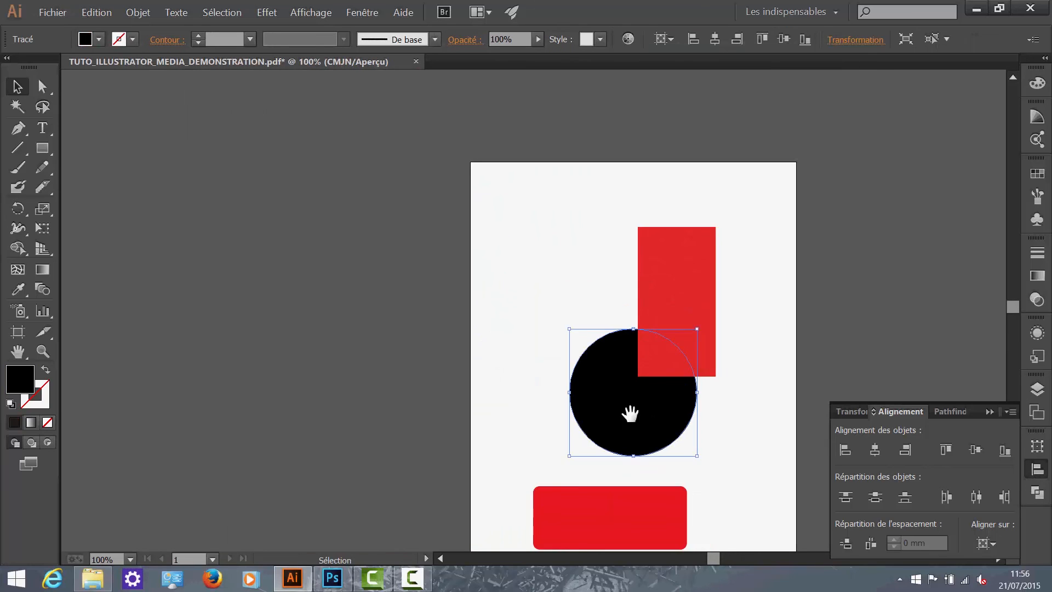
{"action": "left_click_drag", "start_coordinate": [609, 416], "coordinate": [420, 251]}
{"action": "left_click_drag", "start_coordinate": [507, 397], "coordinate": [459, 353]}
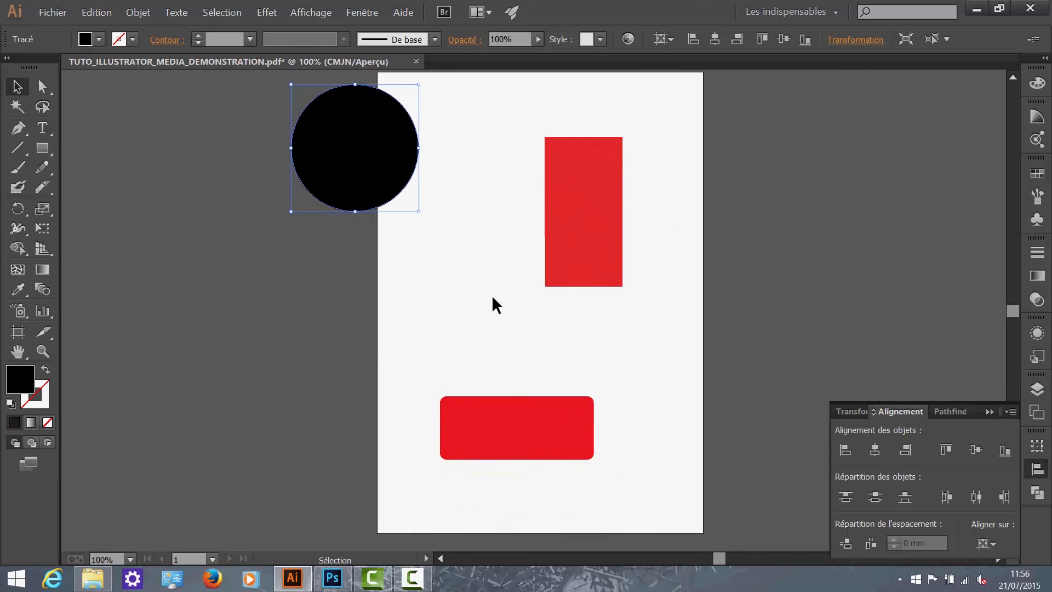
{"action": "left_click", "coordinate": [468, 322]}
{"action": "scroll", "coordinate": [446, 338], "scroll_direction": "down", "scroll_amount": 1}
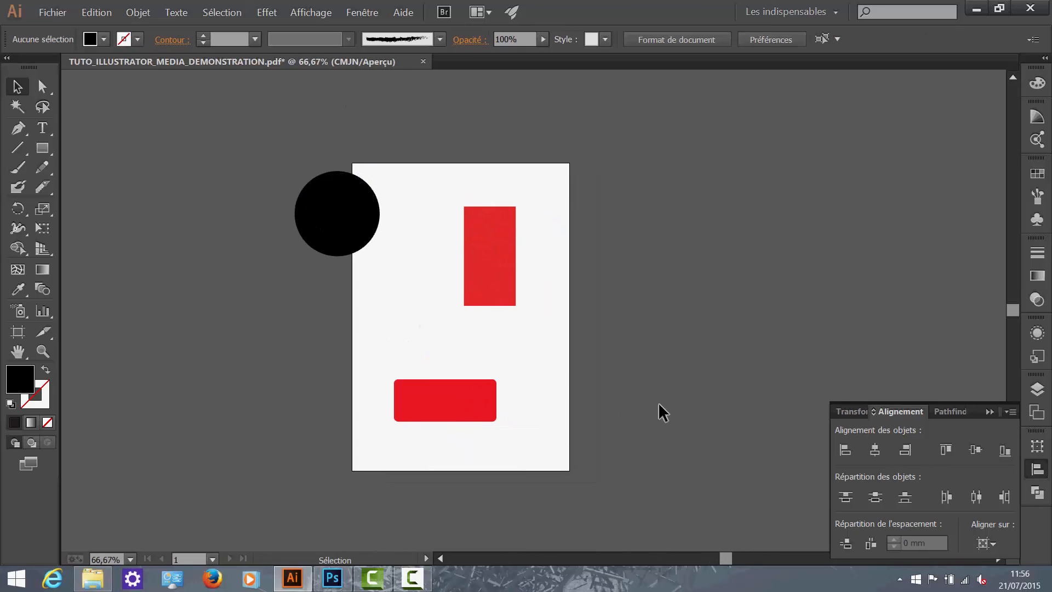
Step: Align the black circle to the horizontal and vertical centre of the artboard, using Aligner sur le plan de travail
{"action": "left_click", "coordinate": [987, 551]}
{"action": "left_click", "coordinate": [954, 529]}
{"action": "left_click", "coordinate": [337, 243]}
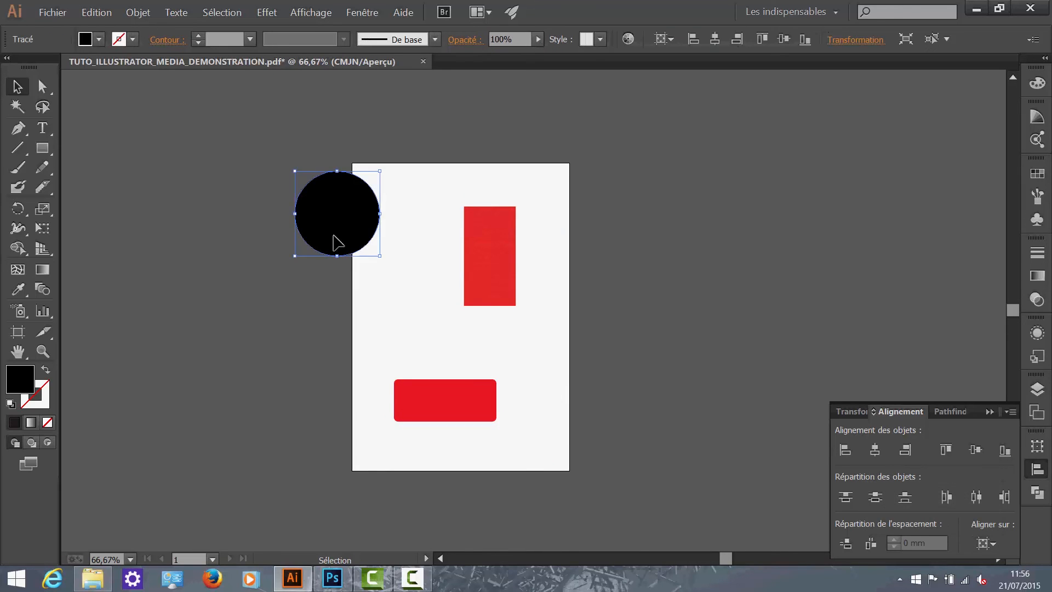
{"action": "left_click", "coordinate": [871, 456]}
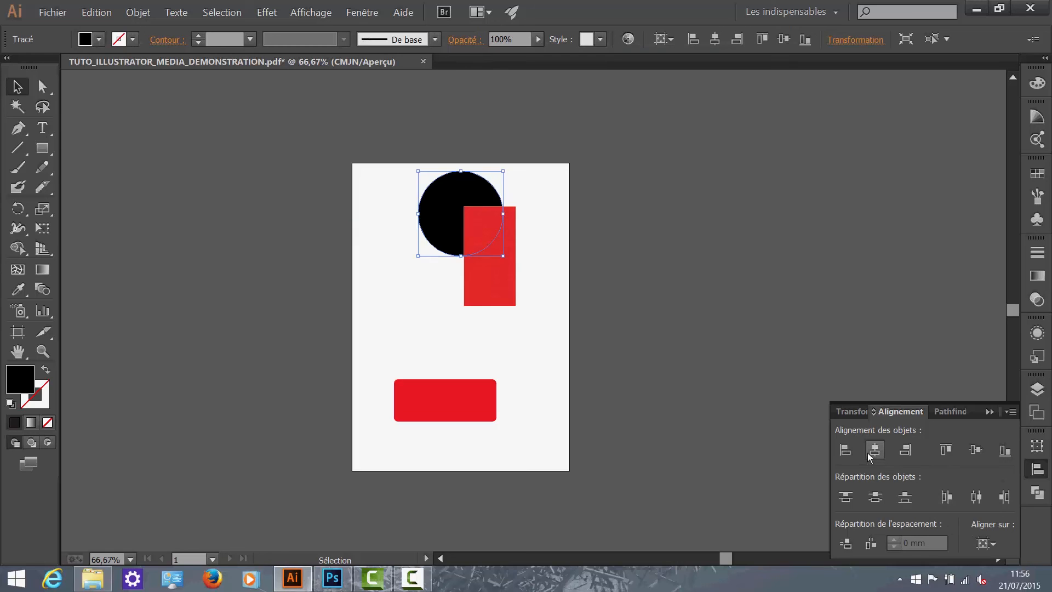
{"action": "left_click", "coordinate": [977, 450]}
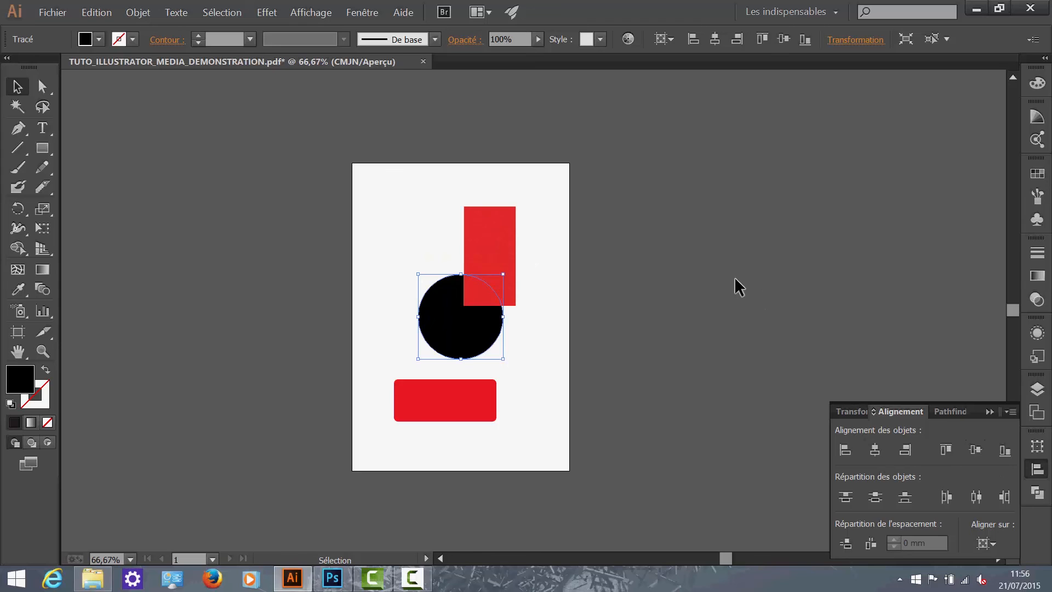
{"action": "left_click", "coordinate": [716, 287]}
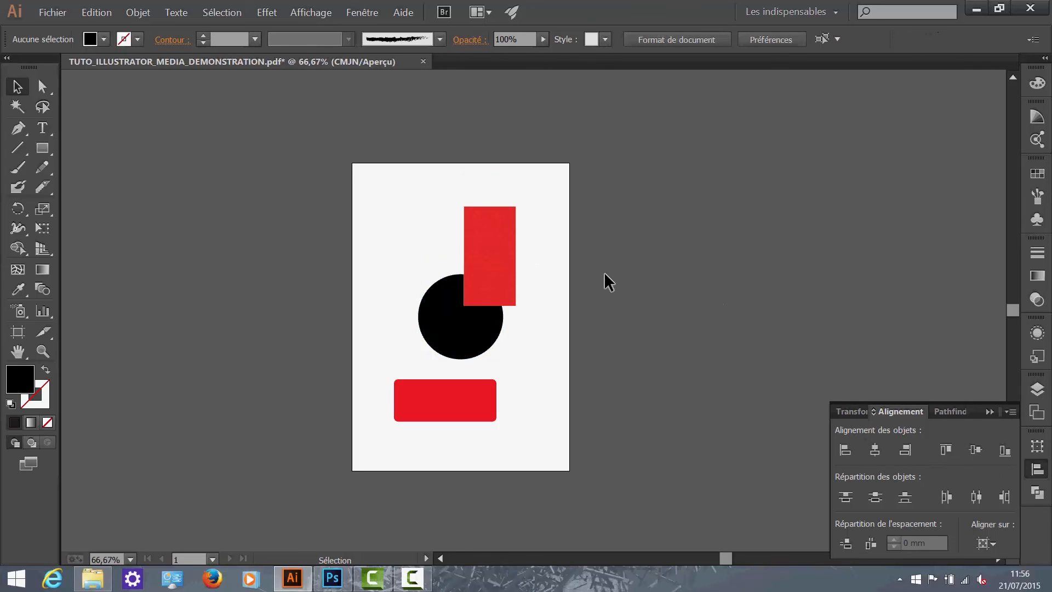
Step: Try aligning the black circle and the tall red rectangle together on their horizontal centres
{"action": "left_click", "coordinate": [462, 334]}
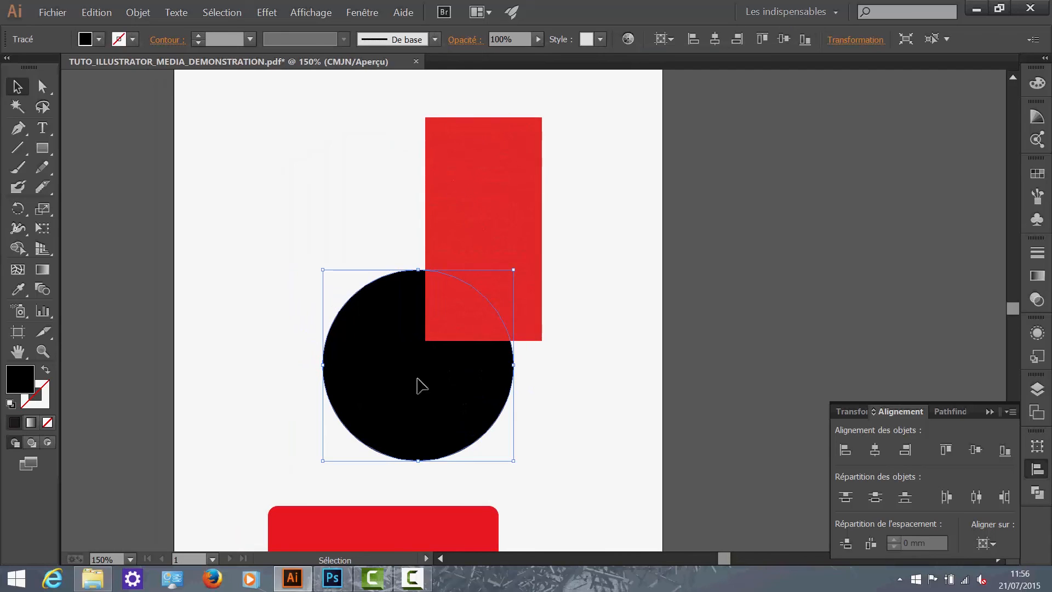
{"action": "left_click", "coordinate": [477, 229], "text": "shift"}
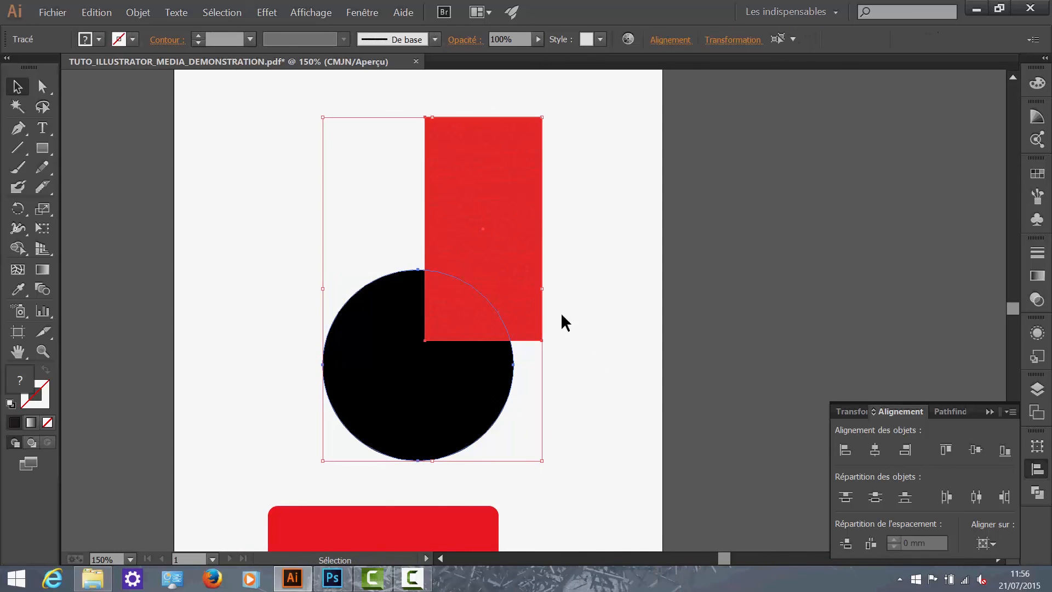
{"action": "left_click", "coordinate": [986, 543]}
{"action": "left_click", "coordinate": [965, 507]}
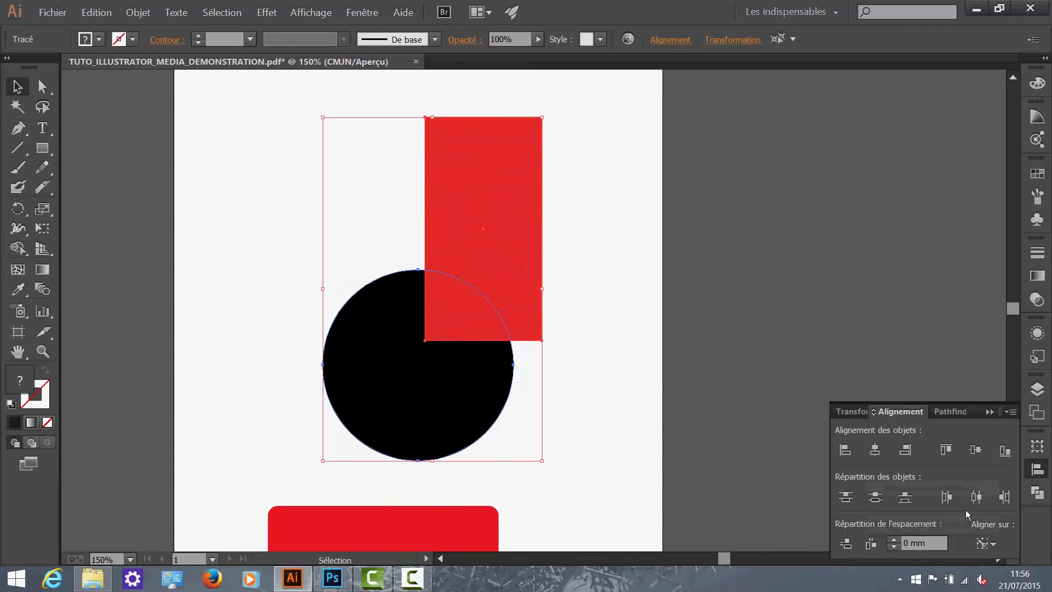
{"action": "left_click", "coordinate": [528, 208]}
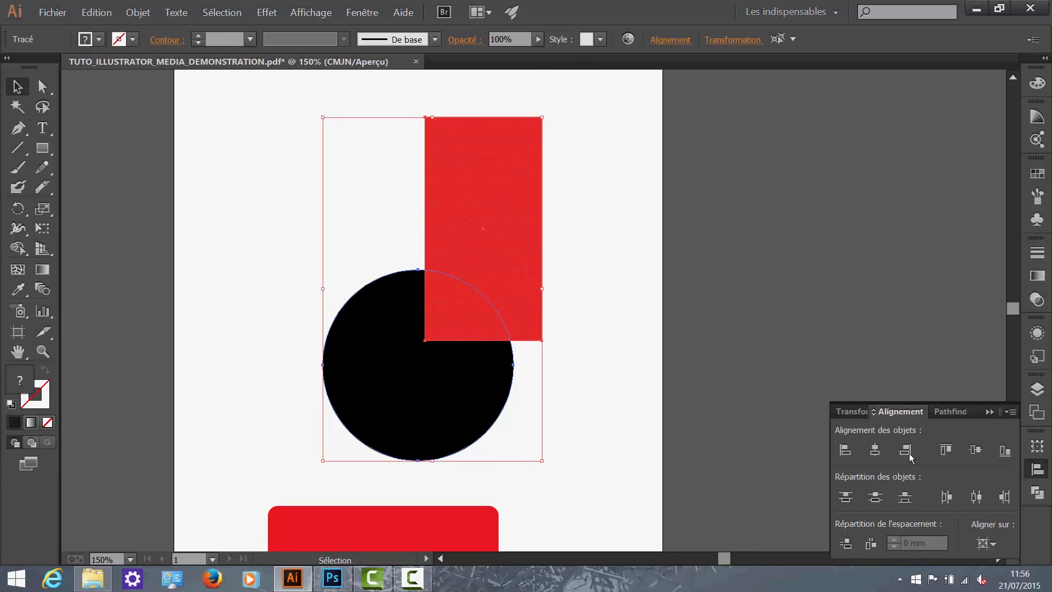
{"action": "left_click", "coordinate": [881, 451]}
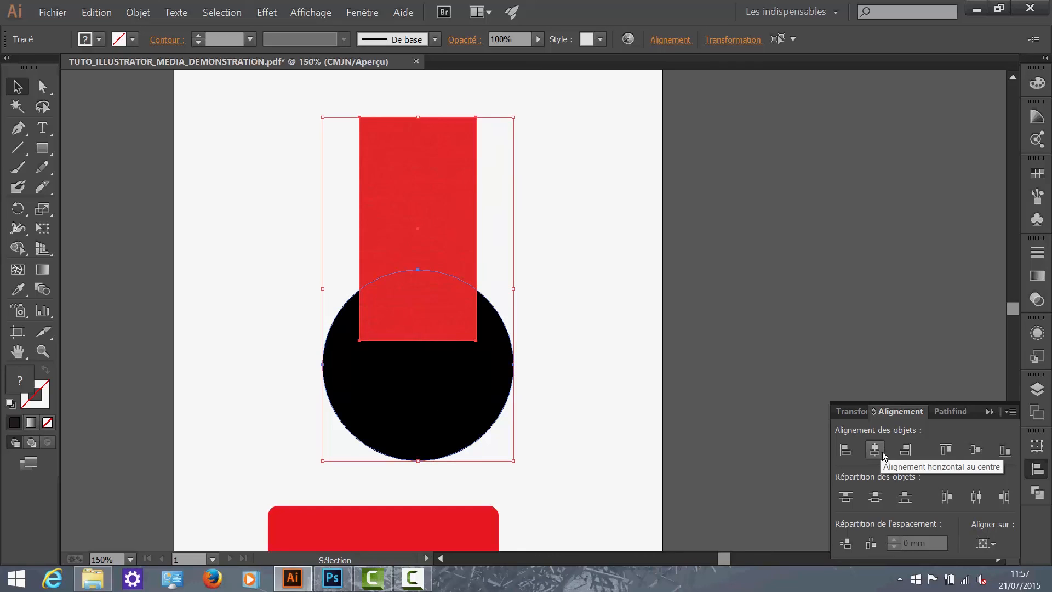
{"action": "left_click", "coordinate": [698, 298]}
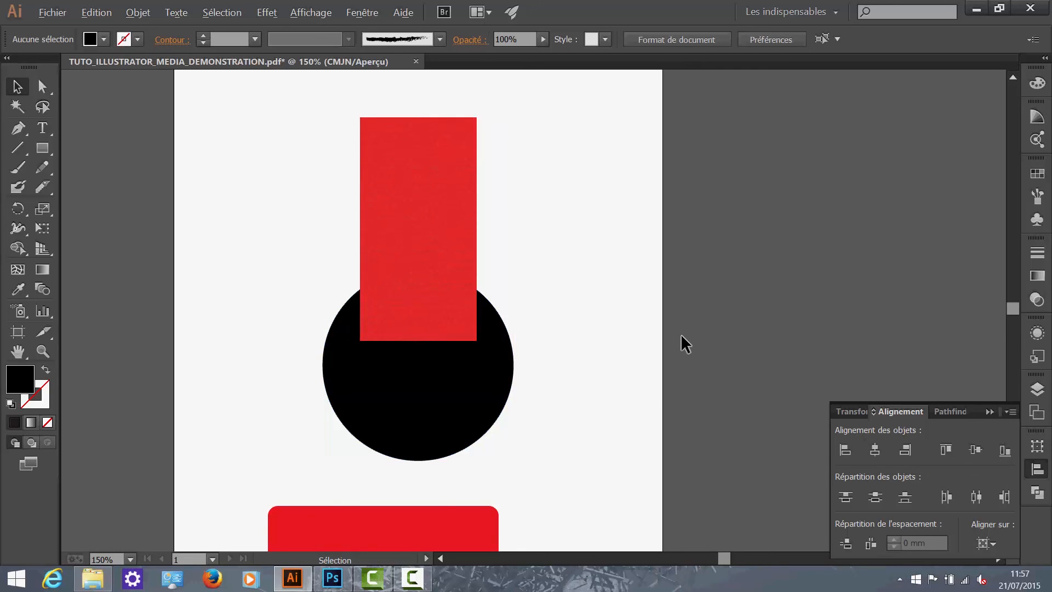
Step: Undo the last alignments and vertically centre the black circle on the artboard again, leaving nothing selected
{"action": "scroll", "coordinate": [679, 350], "scroll_direction": "down", "scroll_amount": 2}
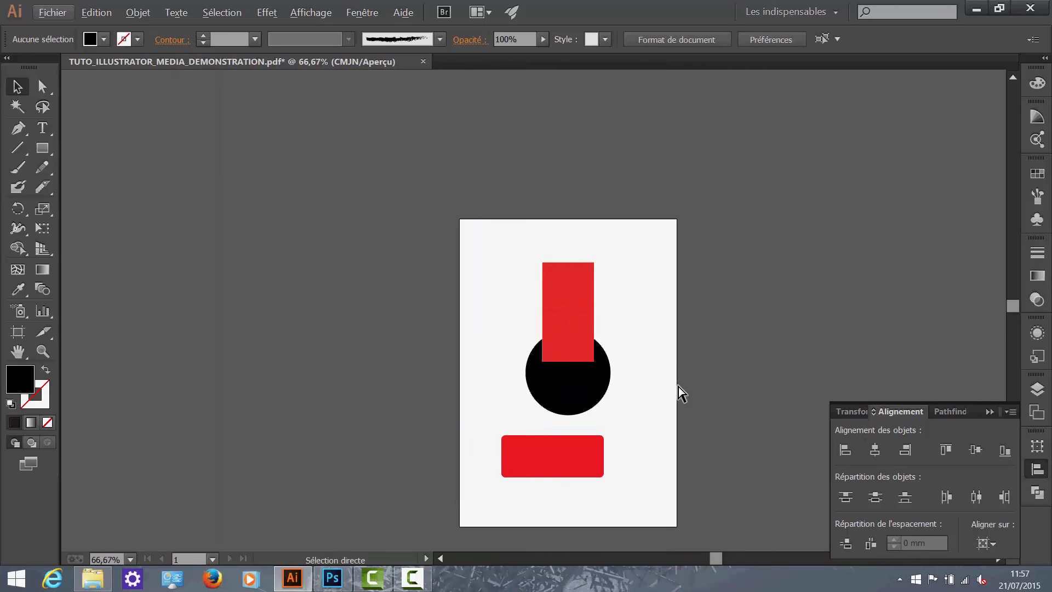
{"action": "key", "text": "ctrl+z"}
{"action": "left_click", "coordinate": [486, 327]}
{"action": "left_click", "coordinate": [529, 274]}
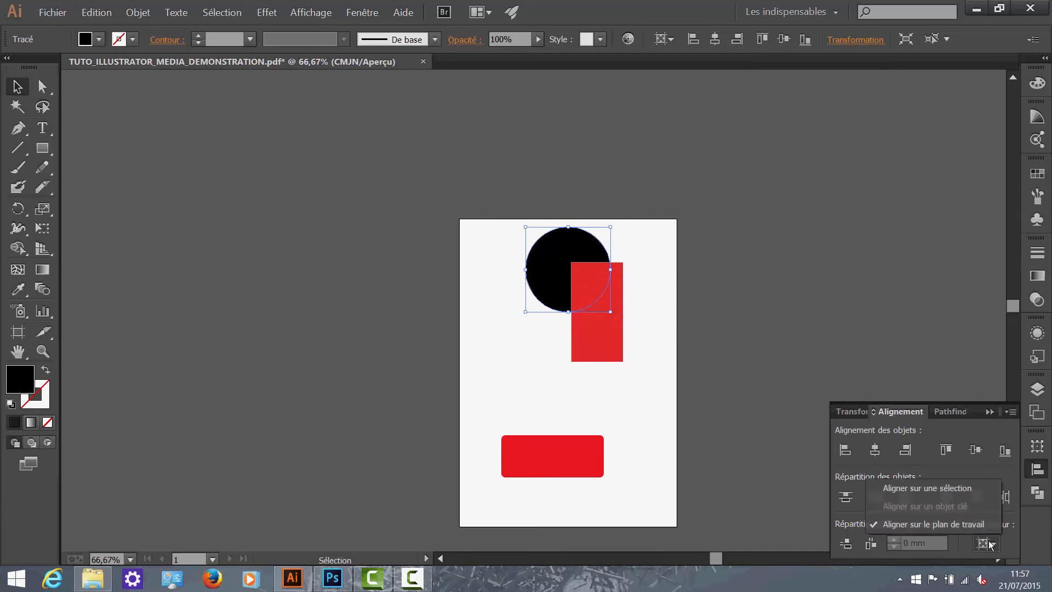
{"action": "left_click", "coordinate": [976, 450]}
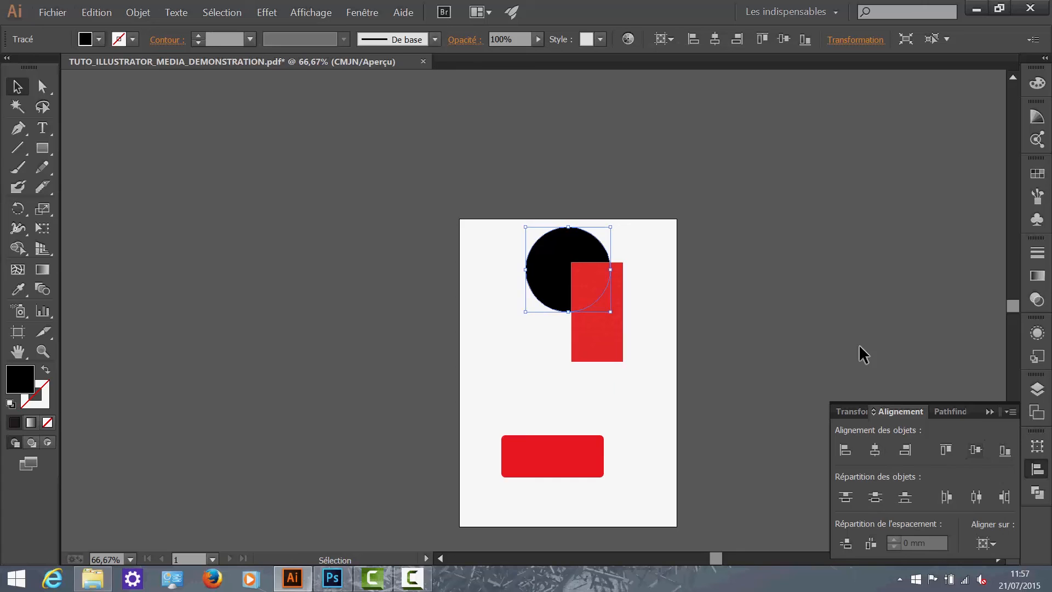
{"action": "left_click", "coordinate": [642, 458]}
Step: Switch from the Alignement panel to the Pathfinder panel and look over the list of available panels
{"action": "left_click", "coordinate": [990, 412]}
{"action": "left_click", "coordinate": [1038, 494]}
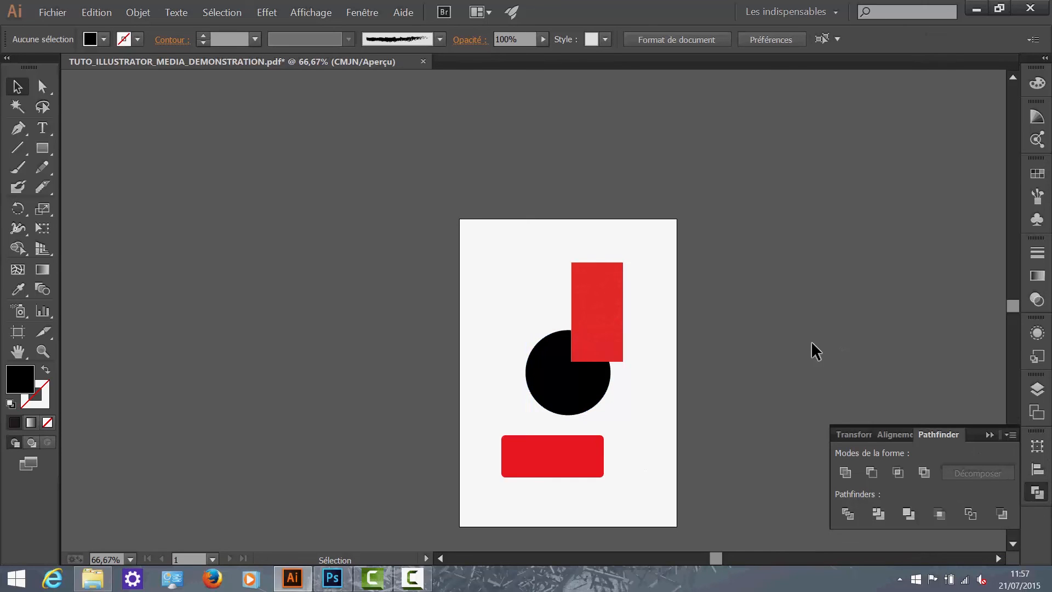
{"action": "left_click", "coordinate": [363, 13]}
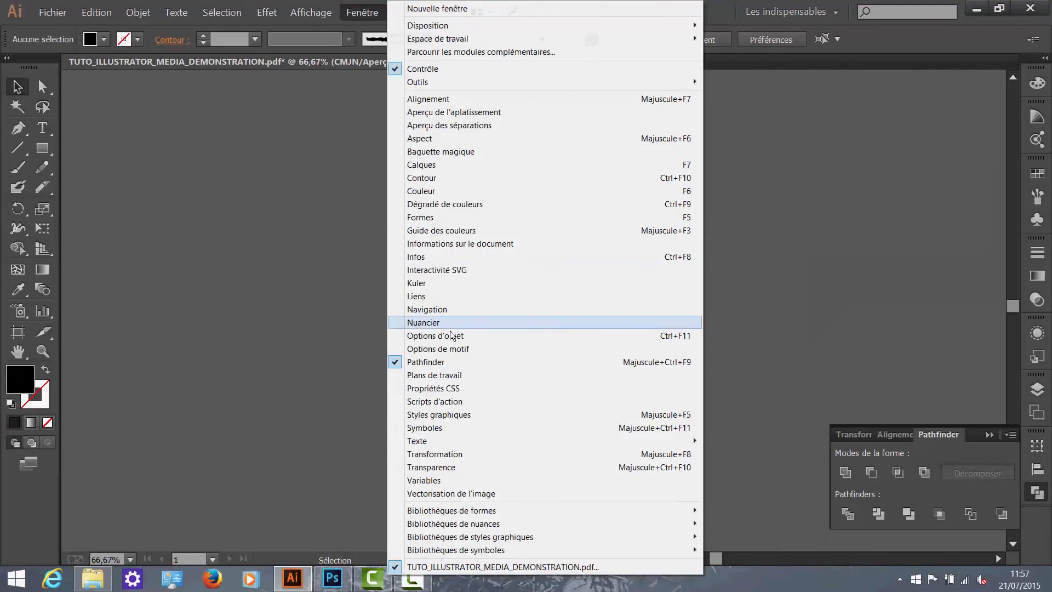
{"action": "left_click", "coordinate": [796, 343]}
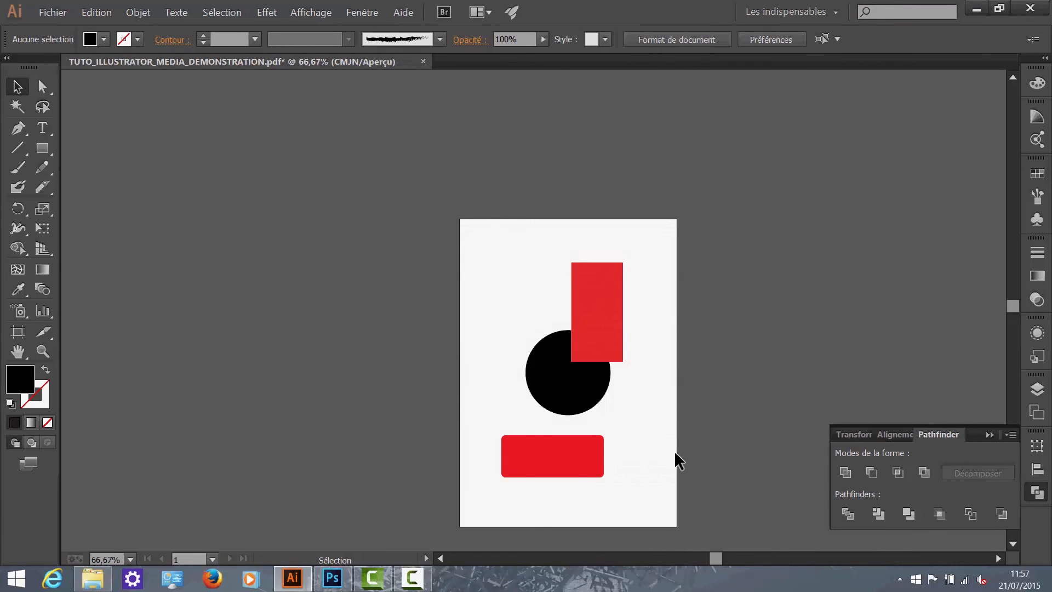
Step: Hide the Craquelure effect on the tall red rectangle's fill in the Aspect panel, and close the panel
{"action": "scroll", "coordinate": [554, 389], "scroll_direction": "up", "scroll_amount": 3}
{"action": "left_click_drag", "start_coordinate": [717, 373], "coordinate": [629, 410]}
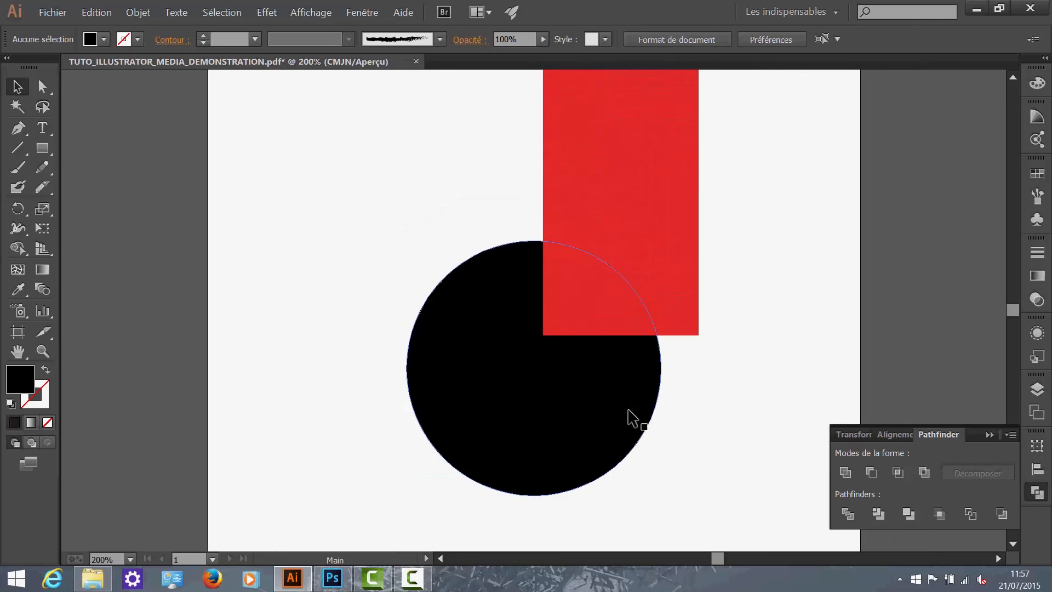
{"action": "scroll", "coordinate": [619, 342], "scroll_direction": "up", "scroll_amount": 4}
{"action": "left_click", "coordinate": [620, 342]}
{"action": "scroll", "coordinate": [794, 348], "scroll_direction": "up", "scroll_amount": 4}
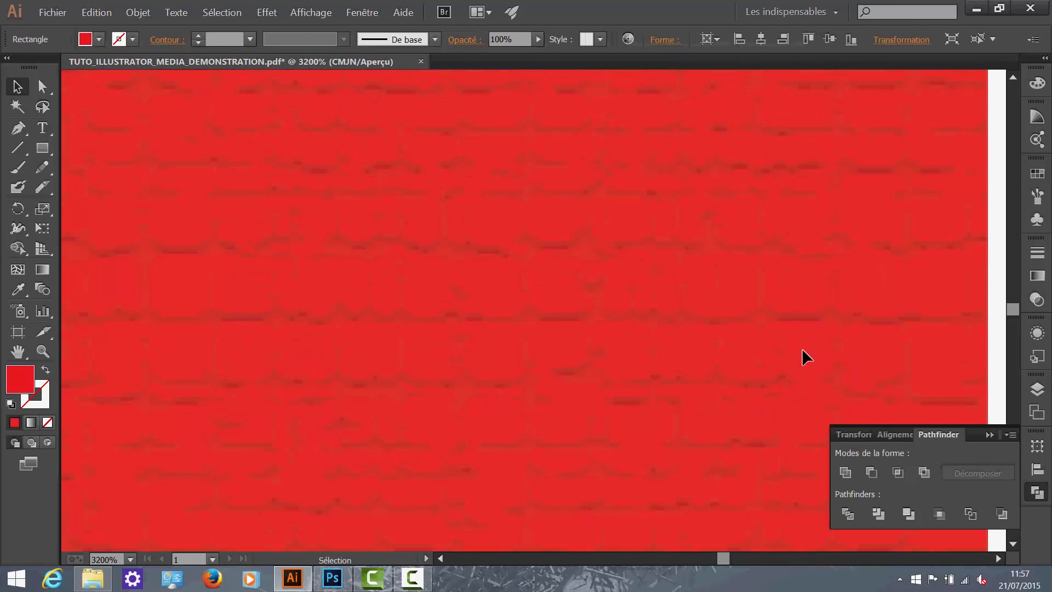
{"action": "left_click", "coordinate": [1037, 332]}
{"action": "scroll", "coordinate": [931, 384], "scroll_direction": "down", "scroll_amount": 3}
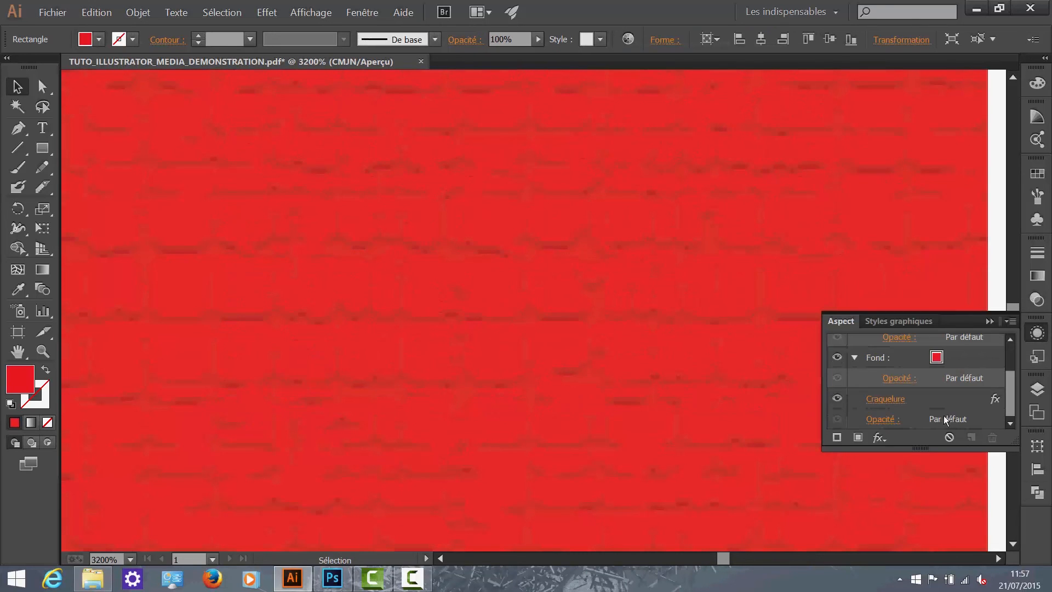
{"action": "left_click", "coordinate": [835, 398]}
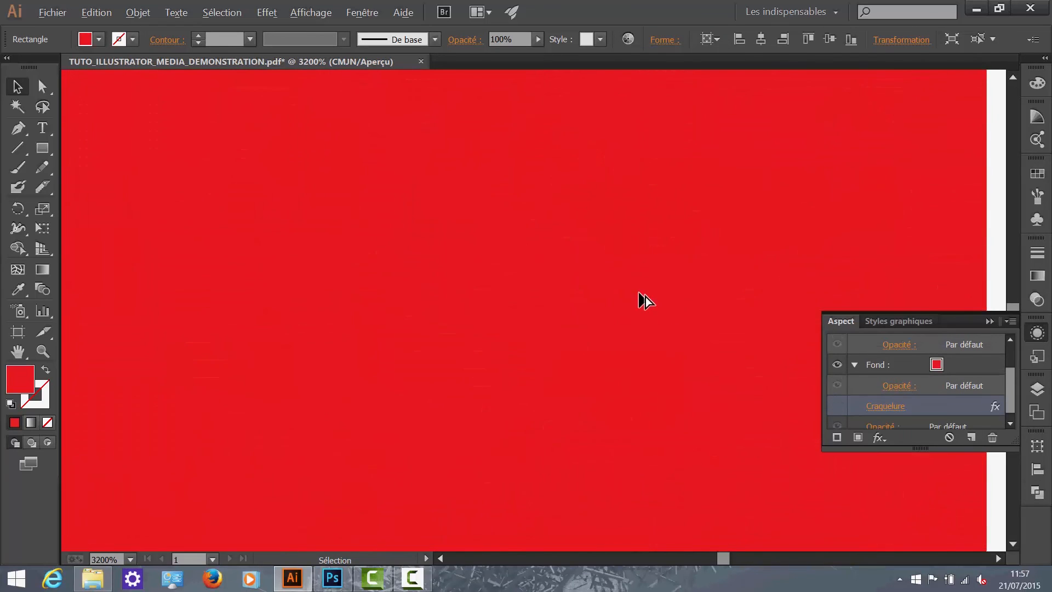
{"action": "scroll", "coordinate": [641, 306], "scroll_direction": "down", "scroll_amount": 5}
{"action": "left_click_drag", "start_coordinate": [640, 418], "coordinate": [644, 421]}
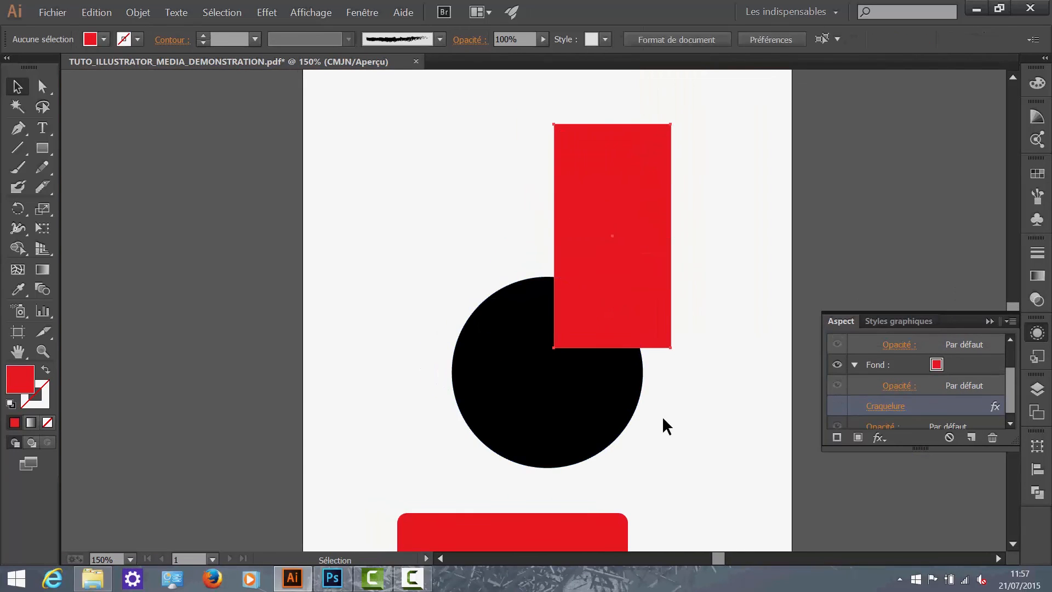
{"action": "left_click", "coordinate": [599, 378]}
{"action": "left_click", "coordinate": [668, 402]}
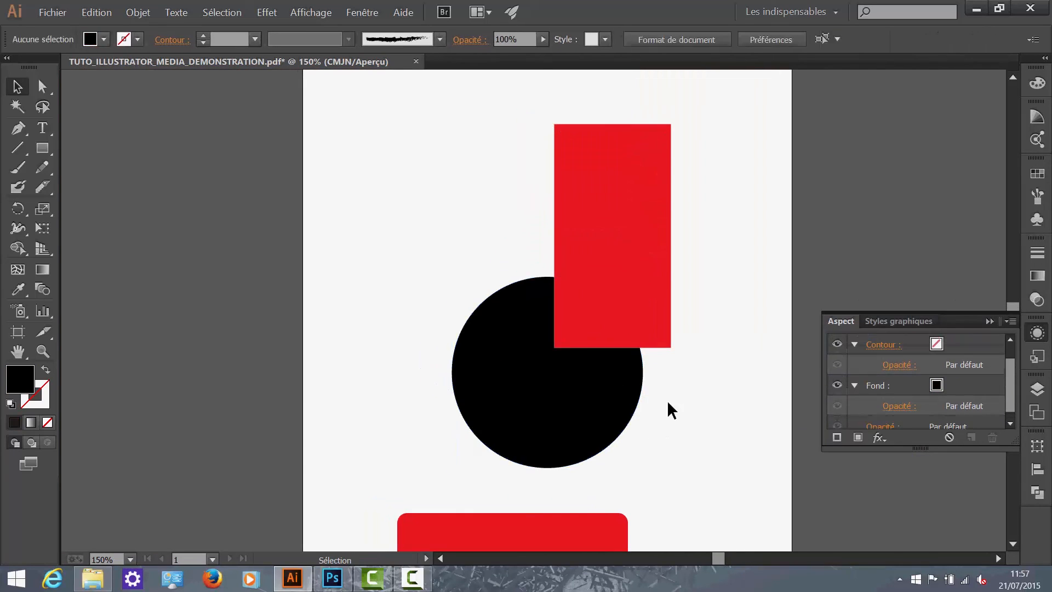
{"action": "left_click", "coordinate": [990, 322]}
Step: Try subtracting the tall red rectangle from the black circle with the Pathfinder's Soustraction shape mode
{"action": "left_click", "coordinate": [610, 278]}
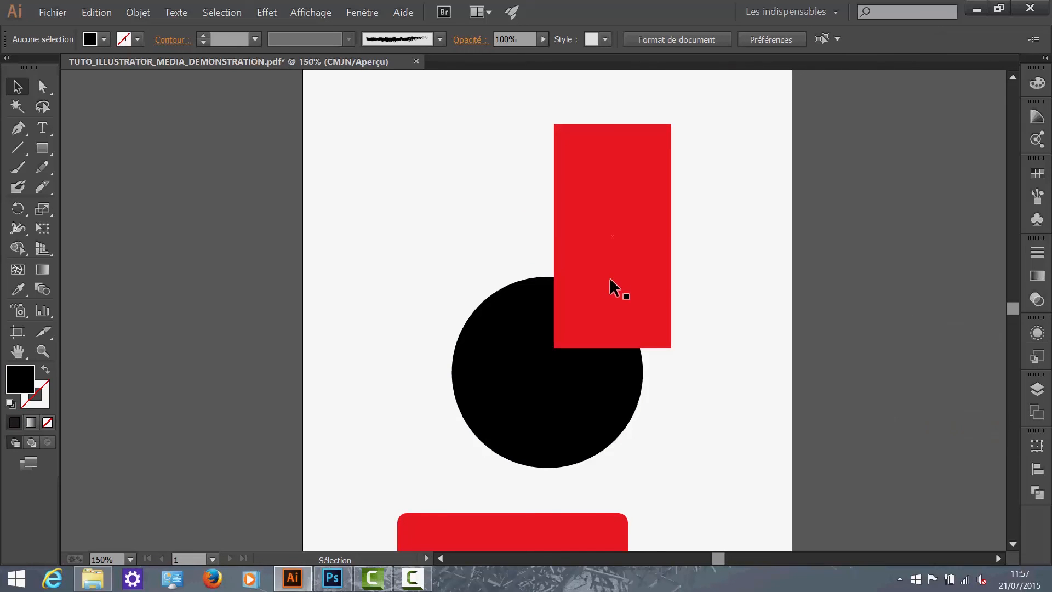
{"action": "left_click", "coordinate": [551, 393], "text": "shift"}
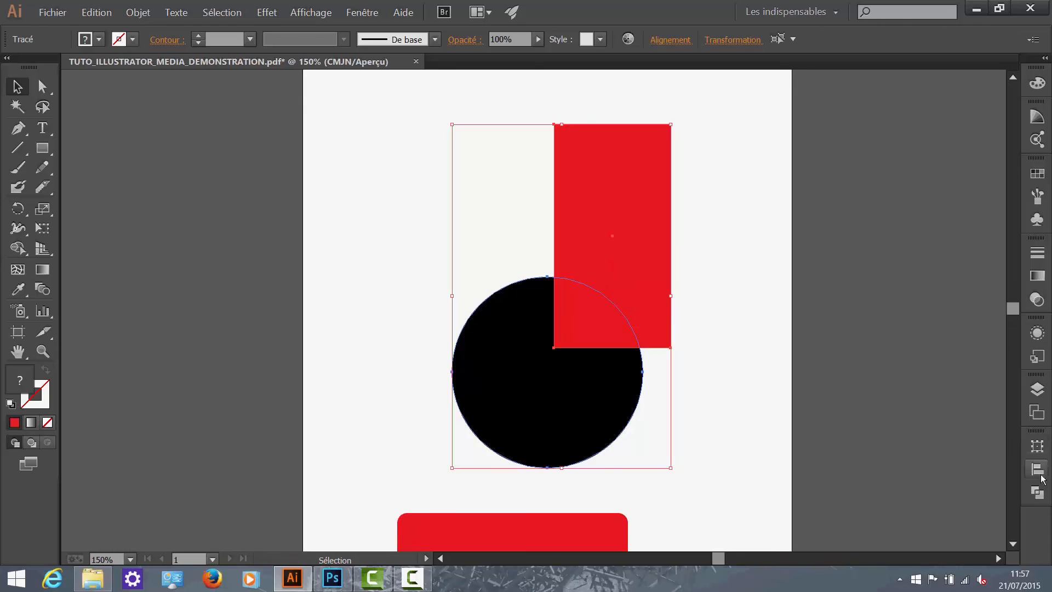
{"action": "mouse_move", "coordinate": [1041, 488]}
{"action": "left_mouse_down"}
{"action": "mouse_move", "coordinate": [1044, 504]}
{"action": "mouse_move", "coordinate": [1039, 480]}
{"action": "mouse_move", "coordinate": [1041, 490]}
{"action": "left_mouse_up"}
{"action": "left_click", "coordinate": [1038, 494]}
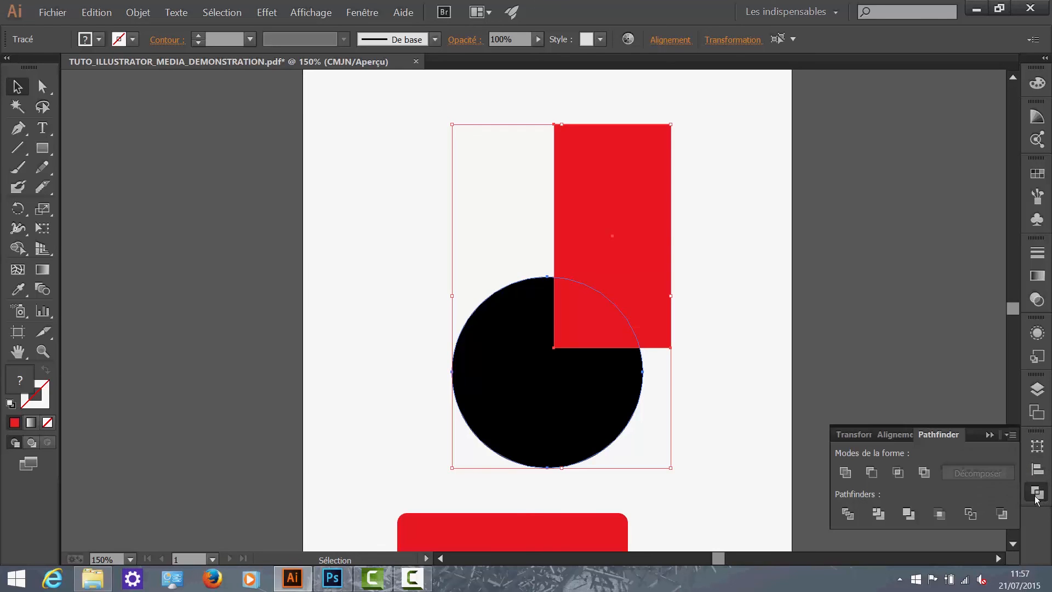
{"action": "left_click", "coordinate": [872, 472]}
{"action": "left_click", "coordinate": [835, 337]}
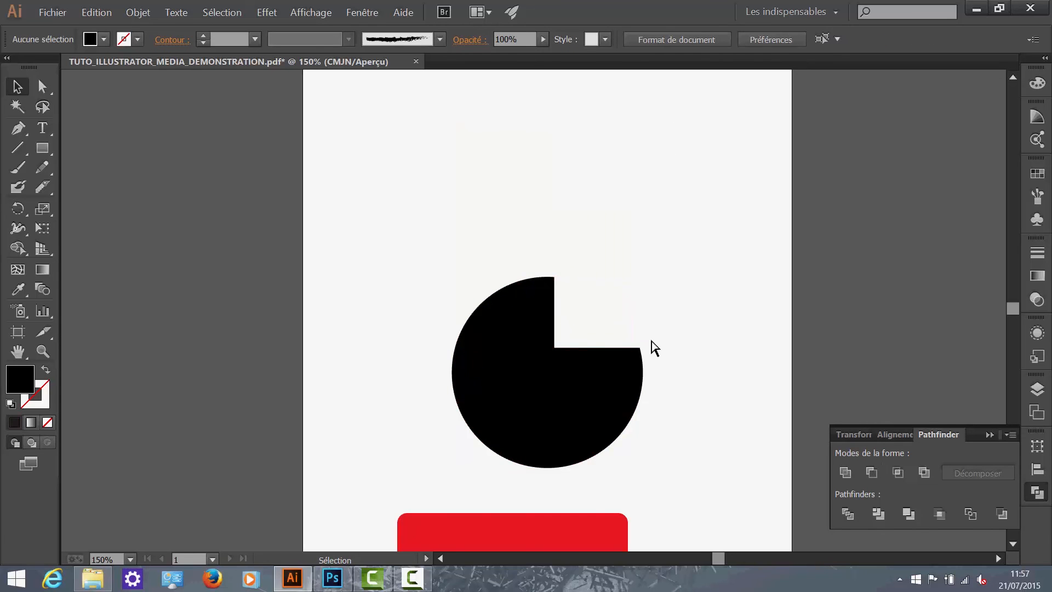
Step: Undo the subtraction of the red rectangle from the black circle
{"action": "key", "text": "ctrl+z"}
{"action": "key", "text": "ctrl+z"}
{"action": "key", "text": "ctrl+z"}
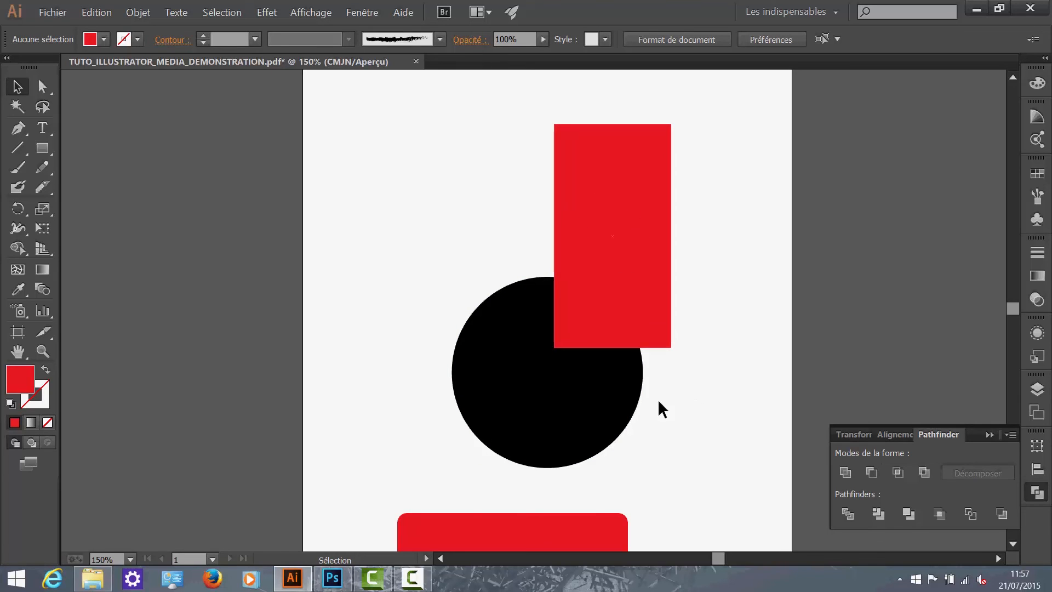
Step: Try to bring the black circle in front of the tall red rectangle with Premier plan
{"action": "left_click", "coordinate": [615, 400]}
{"action": "right_click", "coordinate": [576, 393]}
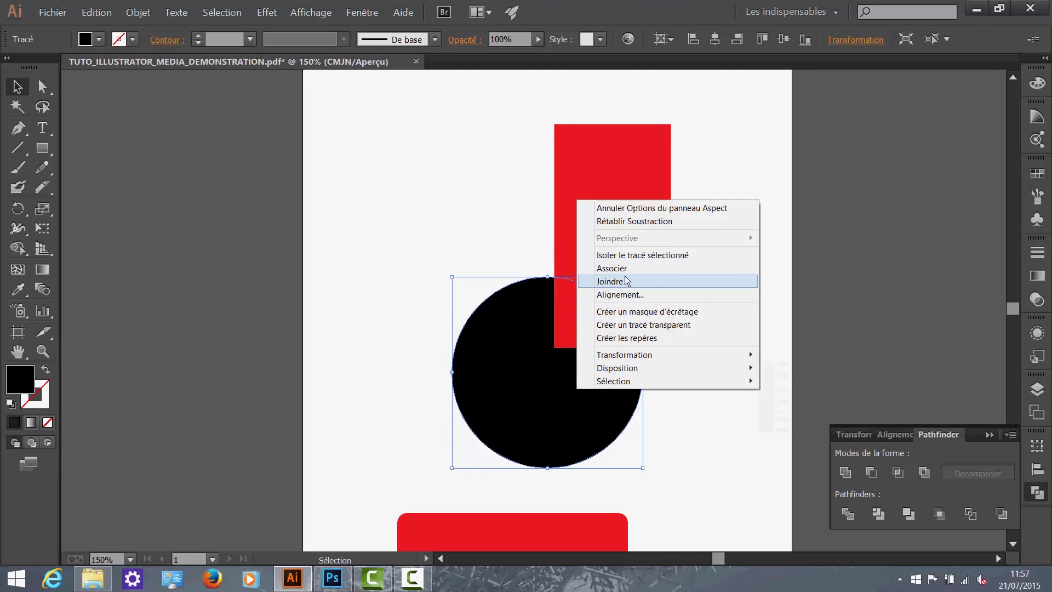
{"action": "mouse_move", "coordinate": [655, 366]}
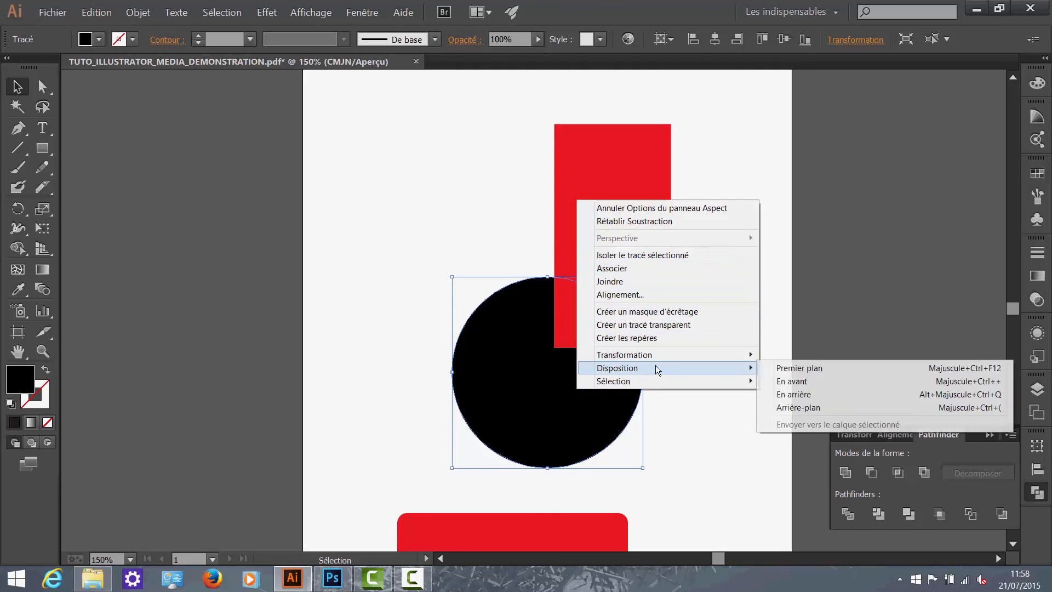
{"action": "left_click", "coordinate": [826, 367]}
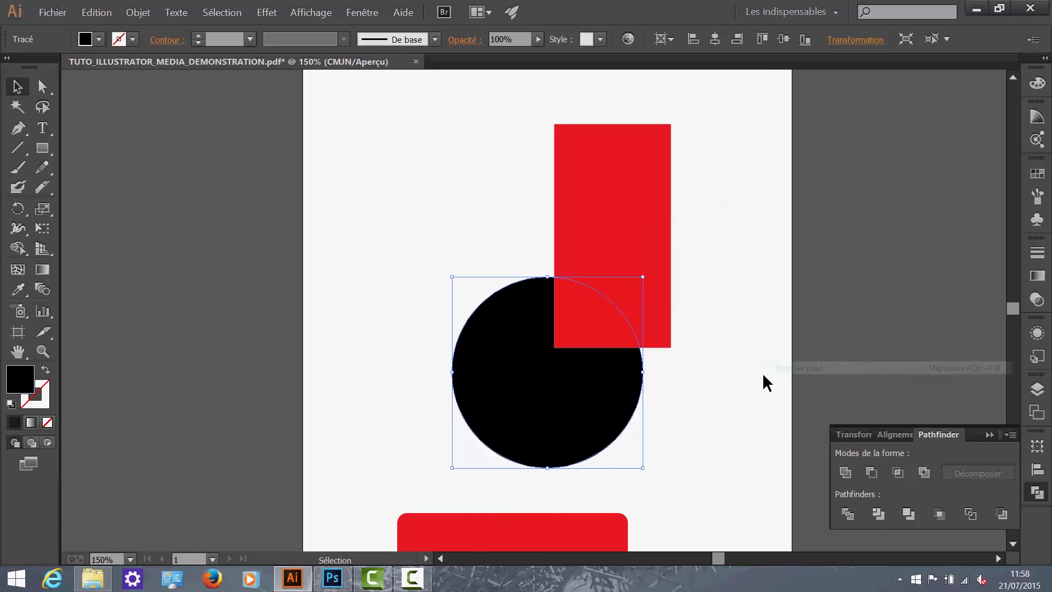
{"action": "left_click", "coordinate": [704, 365]}
Step: Move the tall red rectangle from Calque 2 to Calque 1 in the Calques panel
{"action": "left_click", "coordinate": [1037, 389]}
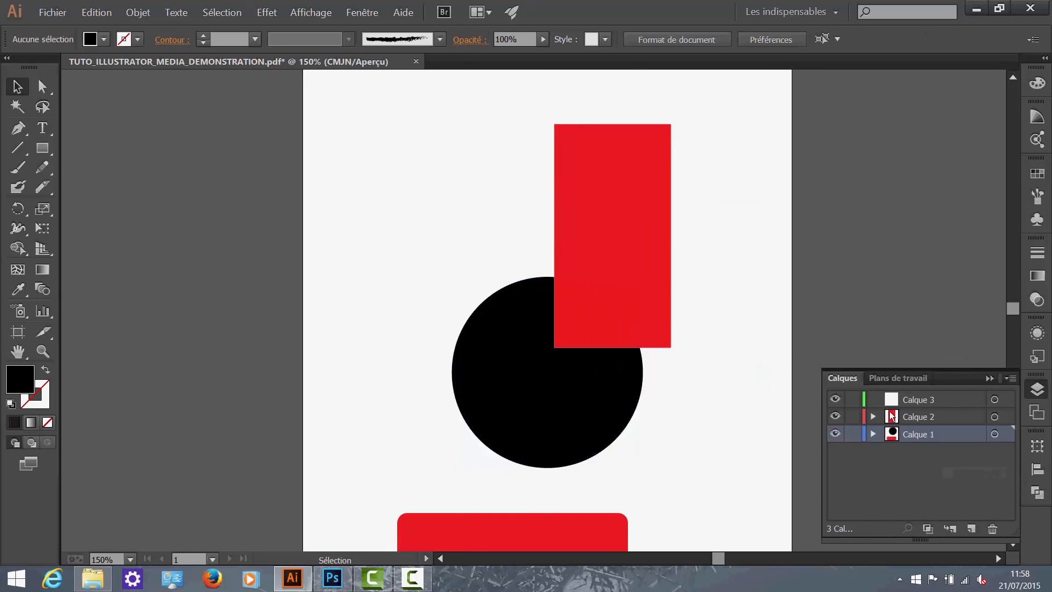
{"action": "left_click", "coordinate": [1007, 417]}
{"action": "left_click_drag", "start_coordinate": [1007, 416], "coordinate": [1007, 434]}
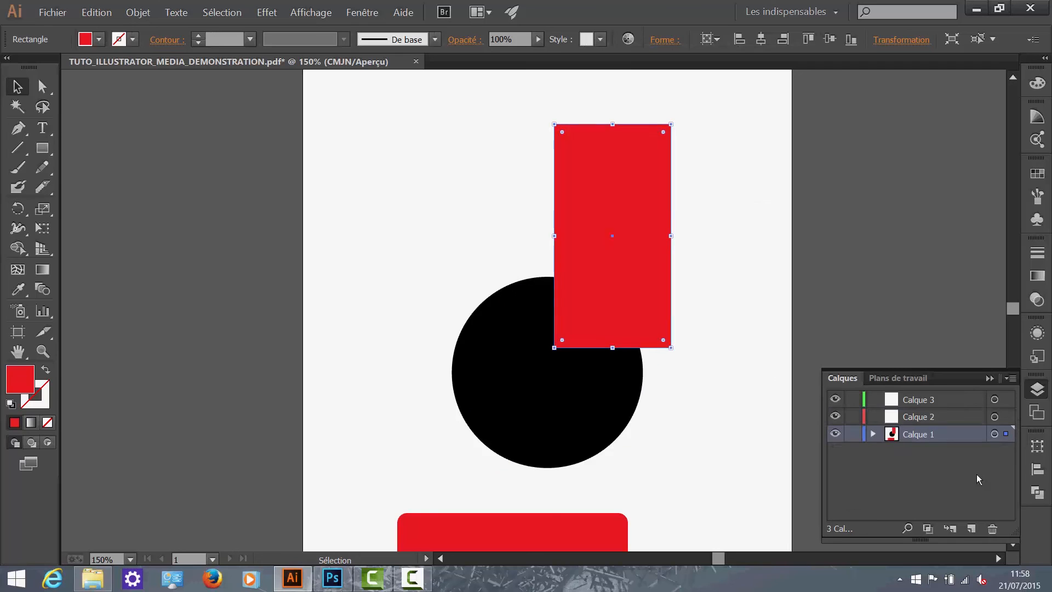
Step: Bring the black circle to the front of Calque 1 with Premier plan, and deselect it
{"action": "right_click", "coordinate": [576, 403]}
{"action": "mouse_move", "coordinate": [646, 376]}
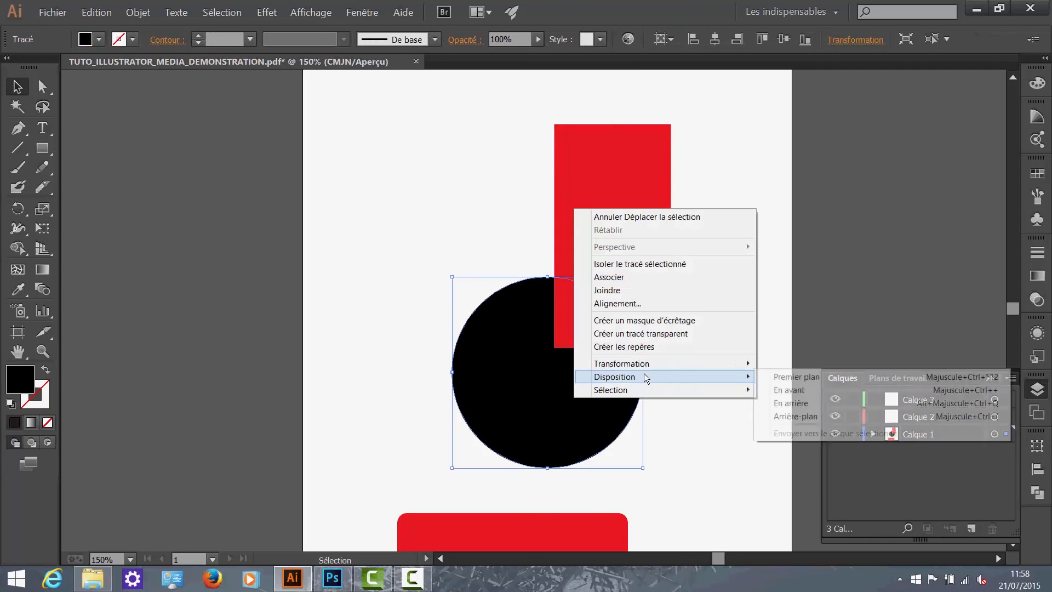
{"action": "left_click", "coordinate": [749, 391]}
{"action": "left_click", "coordinate": [547, 268]}
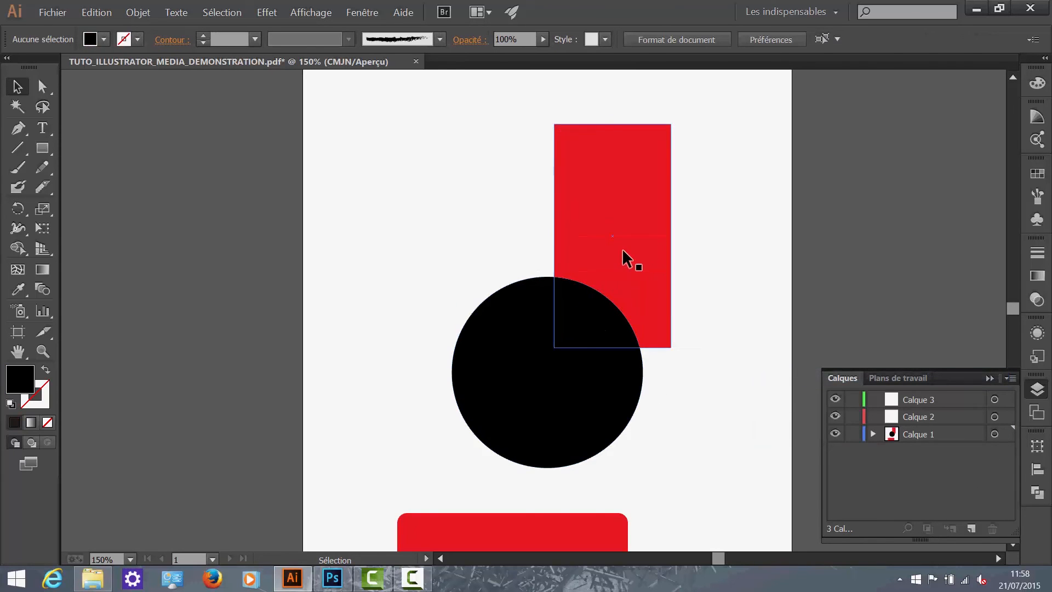
Step: Subtract the black circle from the tall red rectangle with the Pathfinder's Soustraction shape mode, and undo the subtraction
{"action": "left_click", "coordinate": [575, 371]}
{"action": "left_click", "coordinate": [612, 218], "text": "shift"}
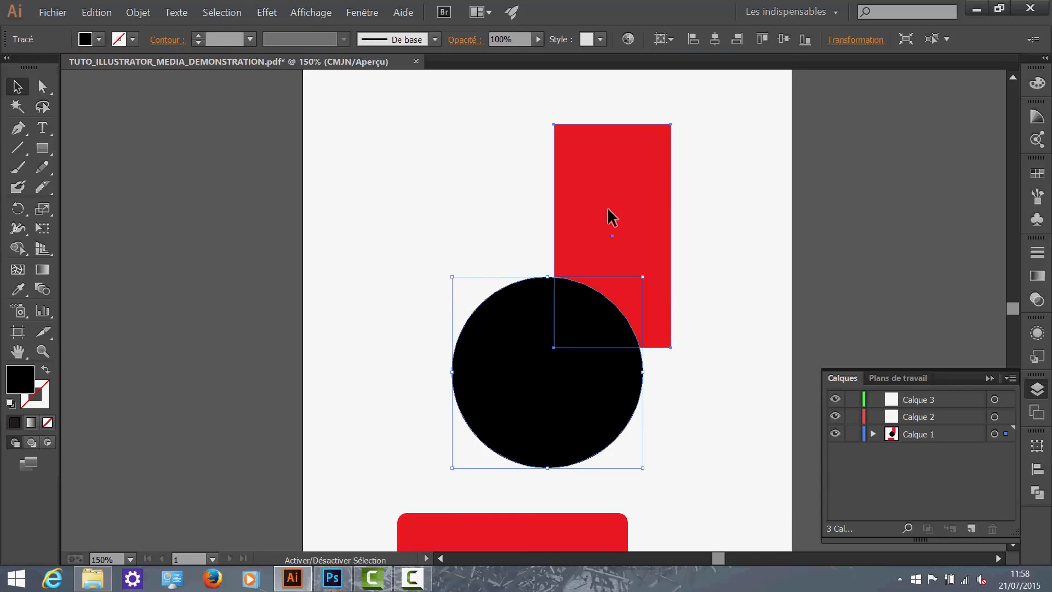
{"action": "left_click", "coordinate": [1038, 492]}
{"action": "left_click", "coordinate": [873, 471]}
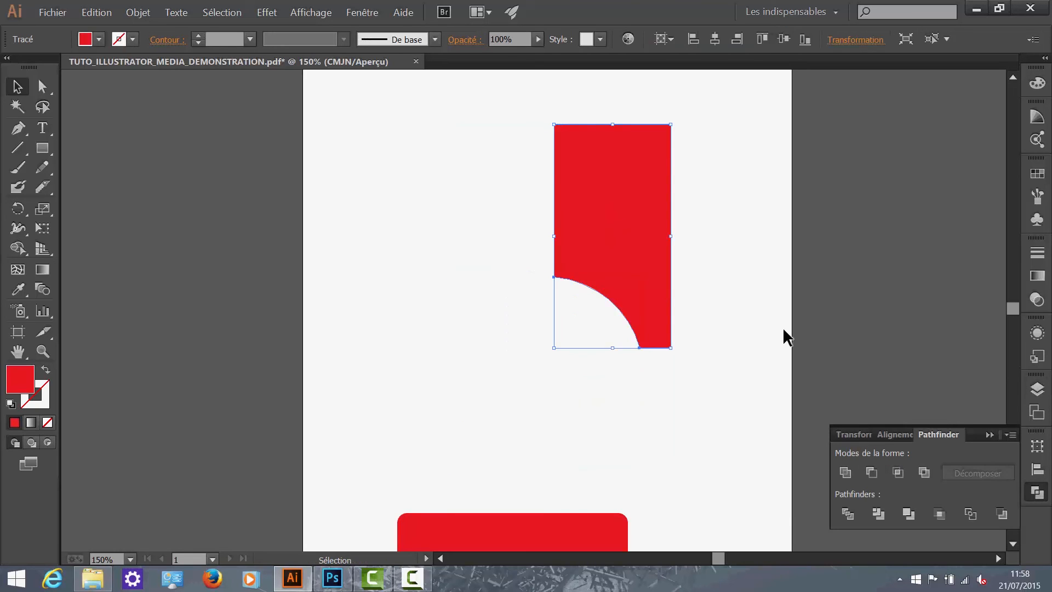
{"action": "left_click", "coordinate": [784, 336]}
{"action": "key", "text": "ctrl+z"}
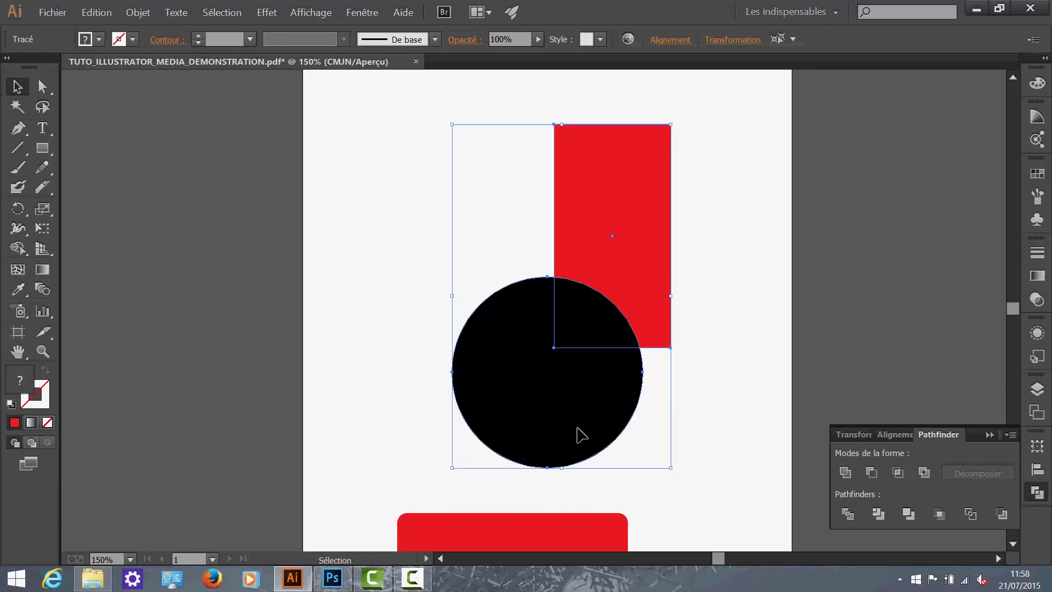
{"action": "left_click", "coordinate": [677, 410]}
Step: Merge the tall red rectangle and the black circle with the Pathfinder's Réunion shape mode, and undo the merge
{"action": "left_click", "coordinate": [597, 355]}
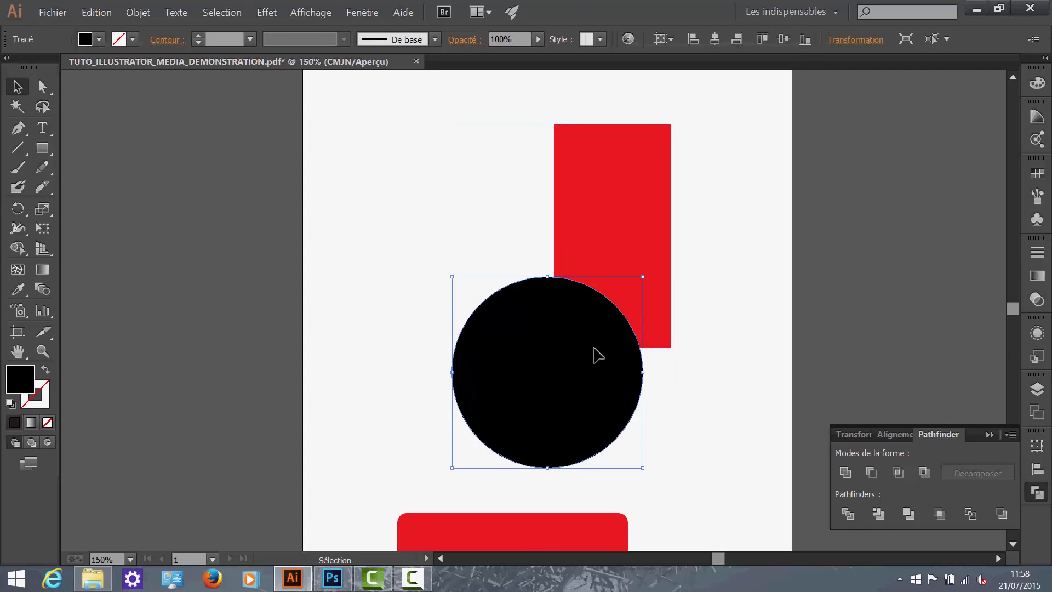
{"action": "left_click", "coordinate": [617, 225]}
{"action": "left_click", "coordinate": [554, 433], "text": "shift"}
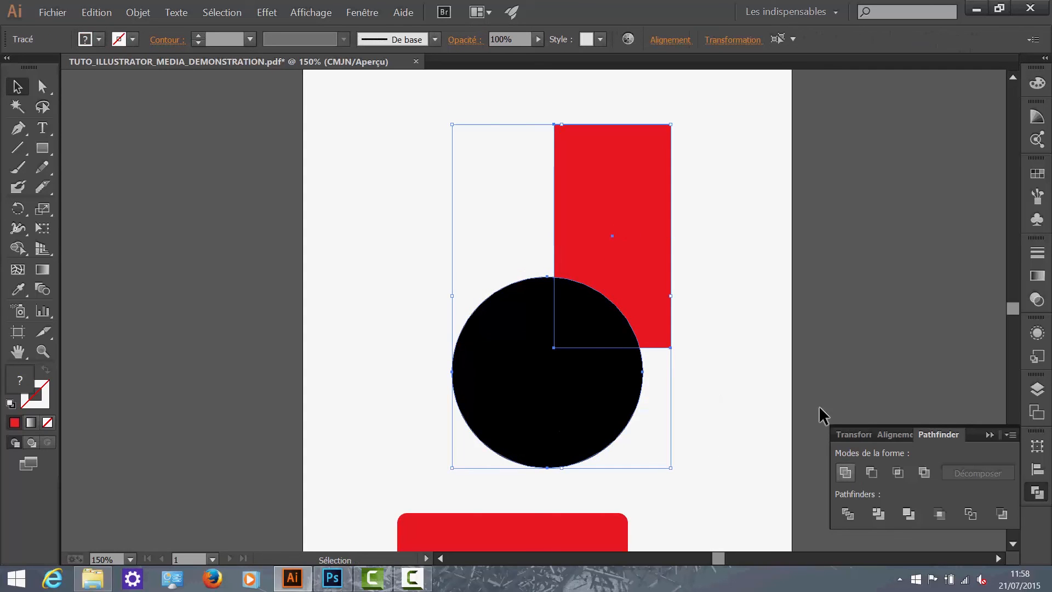
{"action": "left_click", "coordinate": [845, 471]}
{"action": "left_click", "coordinate": [721, 336]}
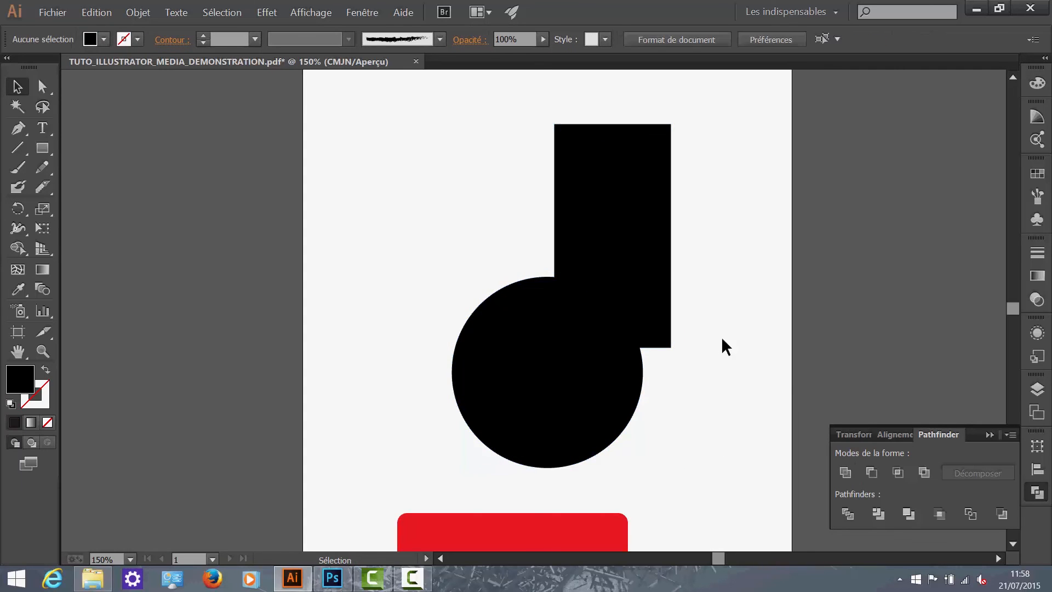
{"action": "left_click", "coordinate": [583, 391]}
{"action": "left_click", "coordinate": [778, 384]}
{"action": "key", "text": "ctrl+z"}
{"action": "left_click", "coordinate": [751, 379]}
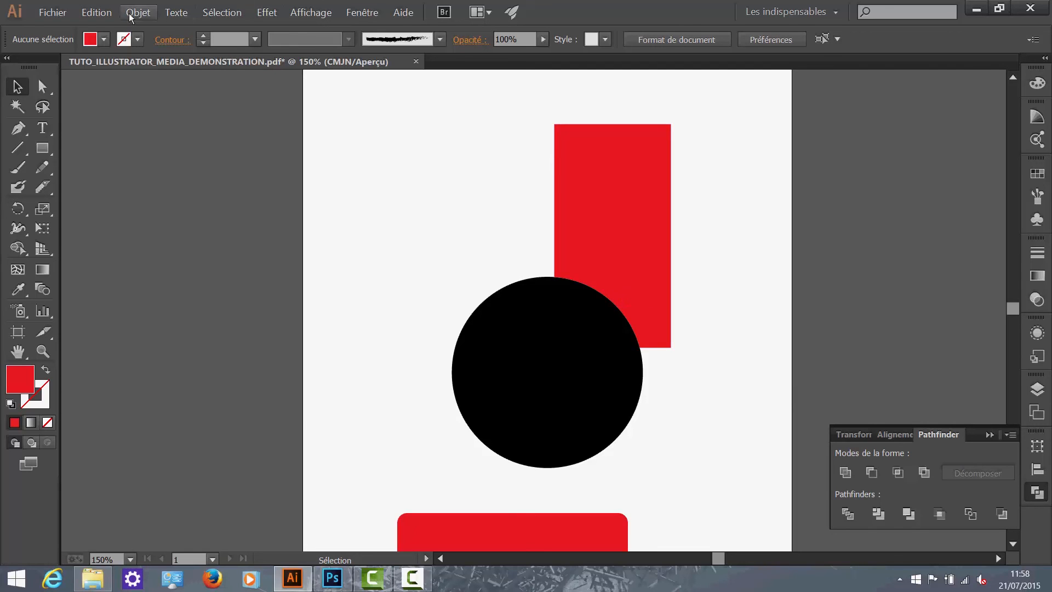
{"action": "left_click", "coordinate": [151, 10]}
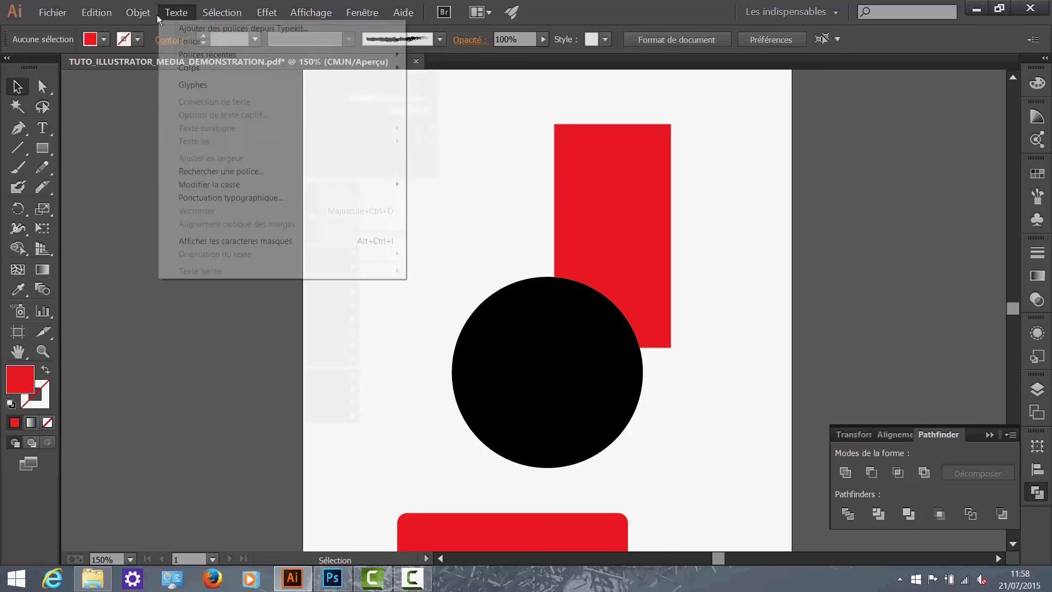
{"action": "mouse_move", "coordinate": [76, 13]}
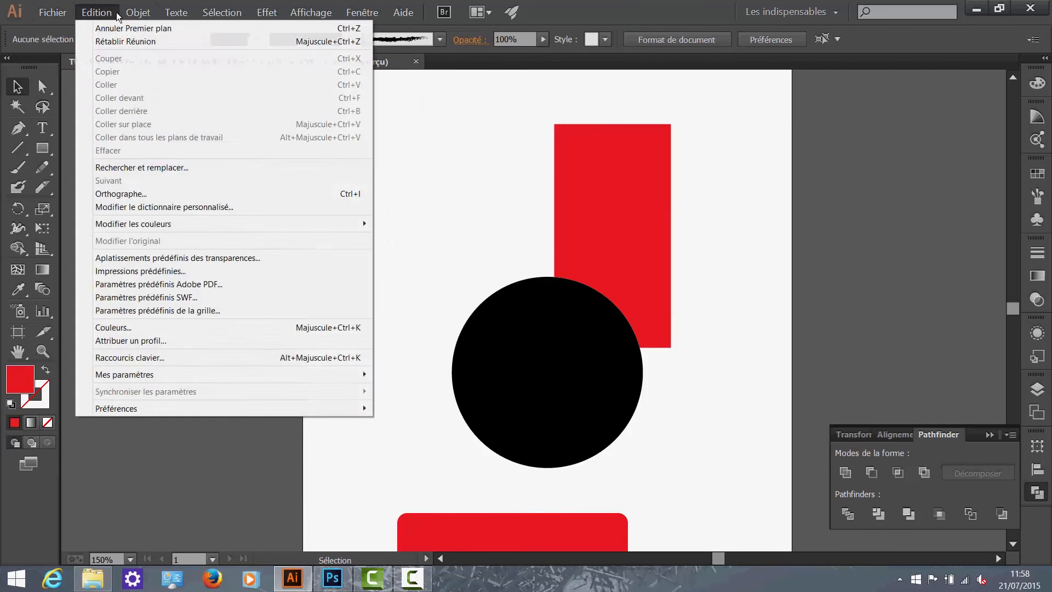
{"action": "mouse_move", "coordinate": [222, 12]}
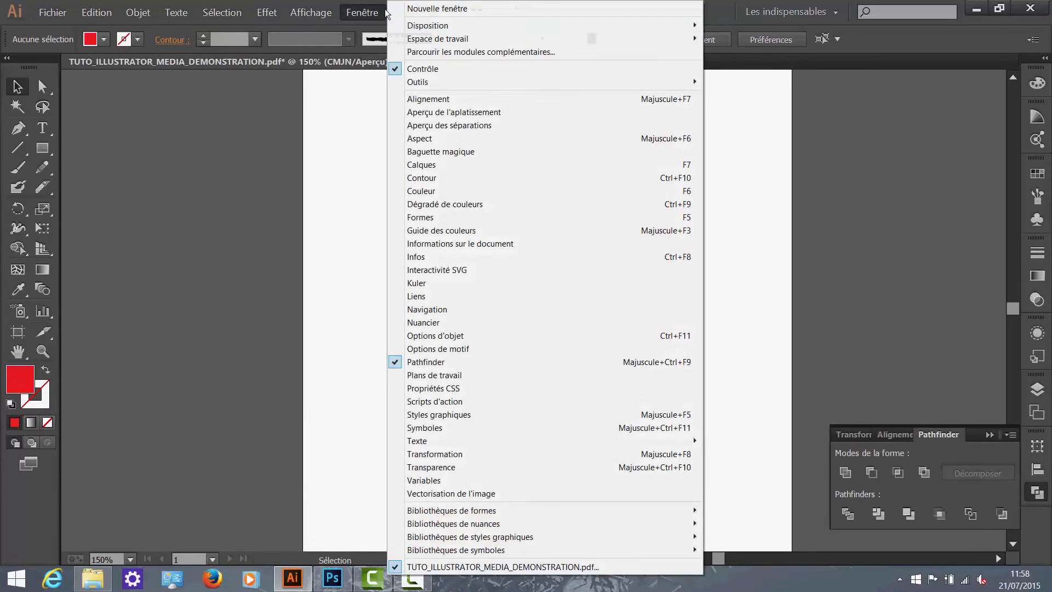
{"action": "mouse_move", "coordinate": [311, 12]}
{"action": "left_click", "coordinate": [238, 180]}
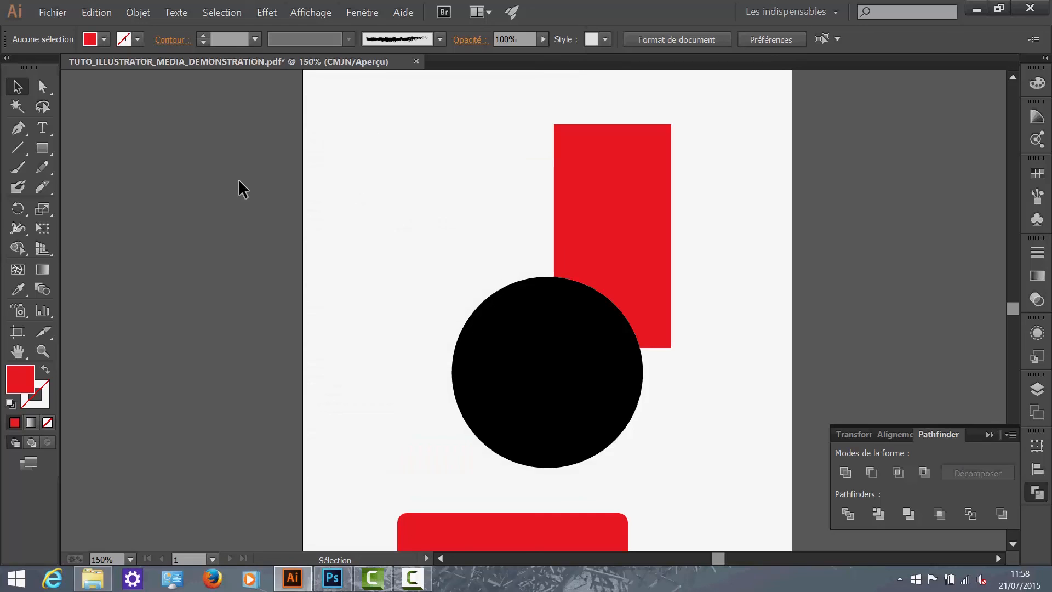
Step: Collapse the Pathfinder panel and display the whole artboard at 100% zoom
{"action": "left_click", "coordinate": [995, 436]}
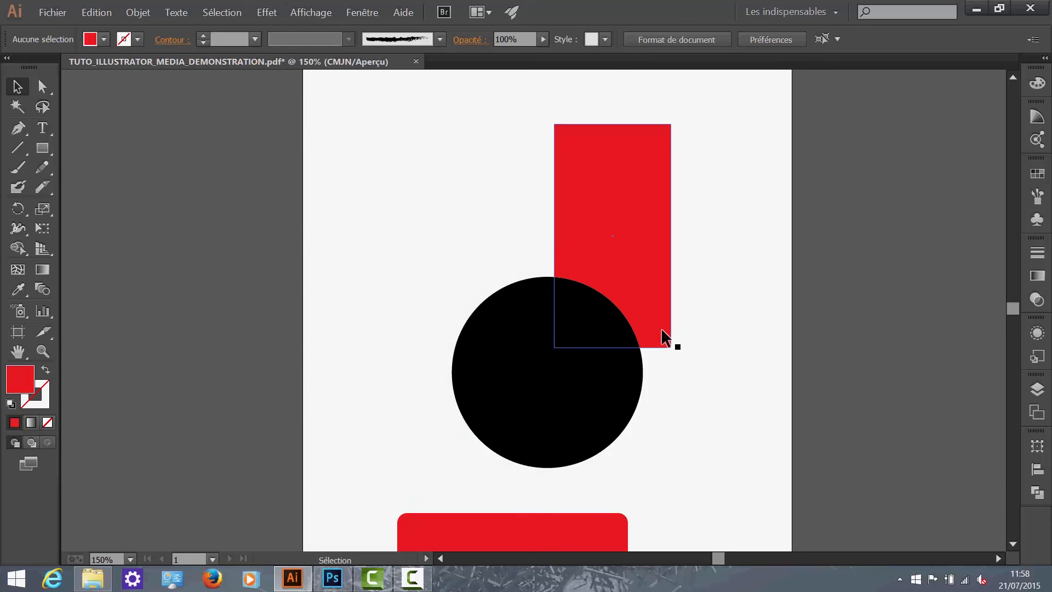
{"action": "scroll", "coordinate": [516, 281], "scroll_direction": "down", "scroll_amount": 1, "text": "alt"}
{"action": "scroll", "coordinate": [499, 301], "scroll_direction": "down", "scroll_amount": 3}
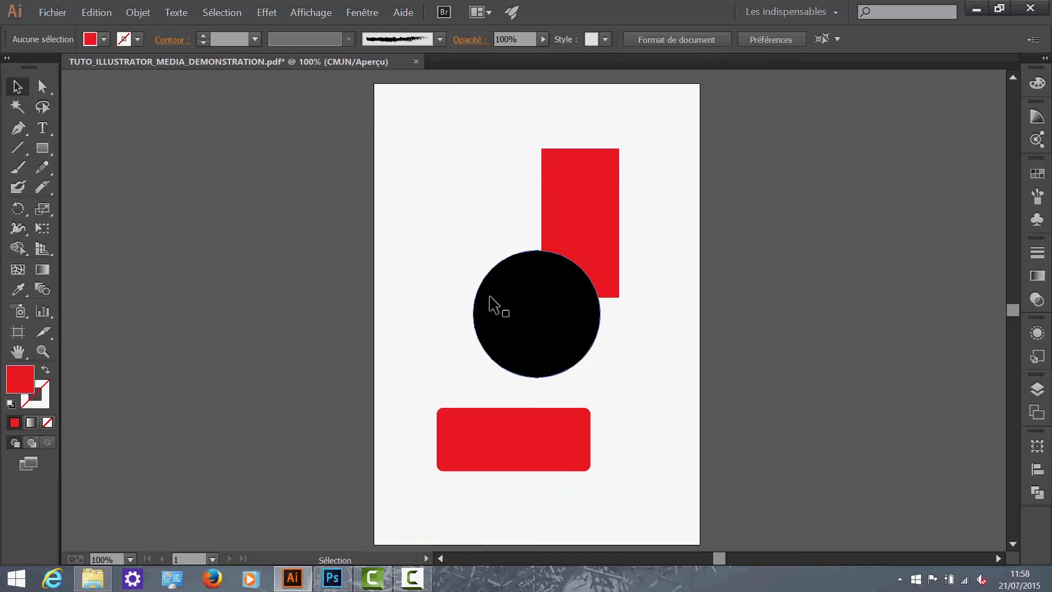
{"action": "scroll", "coordinate": [507, 305], "scroll_direction": "down", "scroll_amount": 1, "text": "alt"}
{"action": "scroll", "coordinate": [500, 303], "scroll_direction": "up", "scroll_amount": 1, "text": "alt"}
{"action": "scroll", "coordinate": [500, 303], "scroll_direction": "up", "scroll_amount": 2}
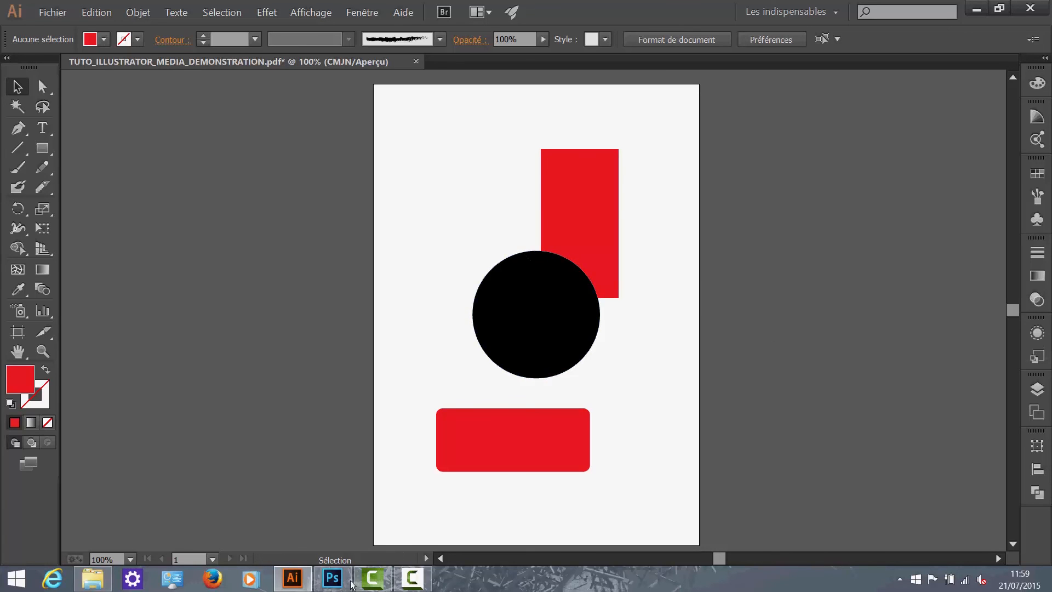
{"action": "left_click", "coordinate": [333, 579]}
{"action": "left_click", "coordinate": [292, 578]}
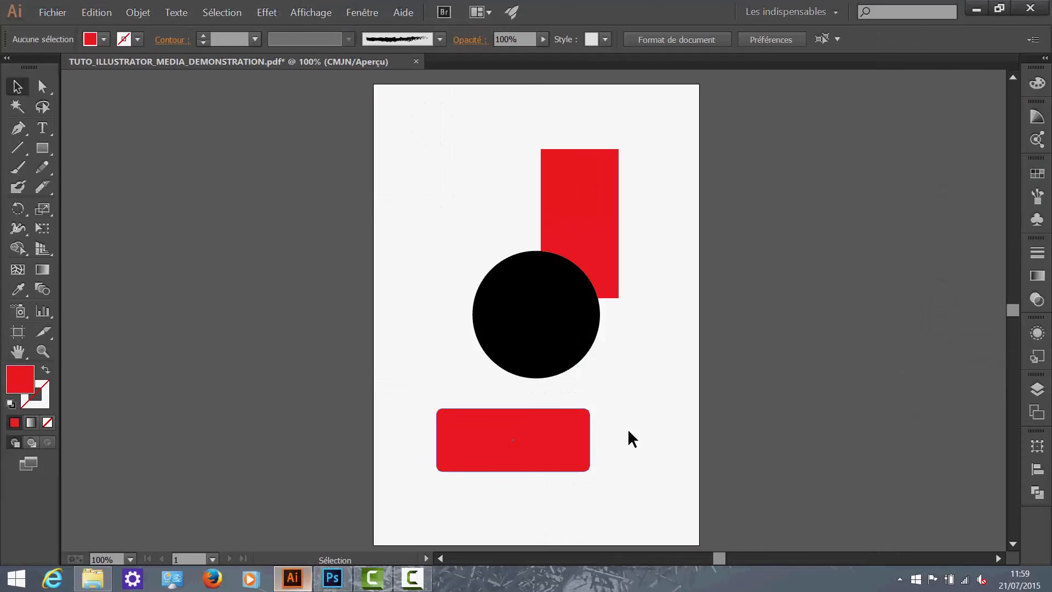